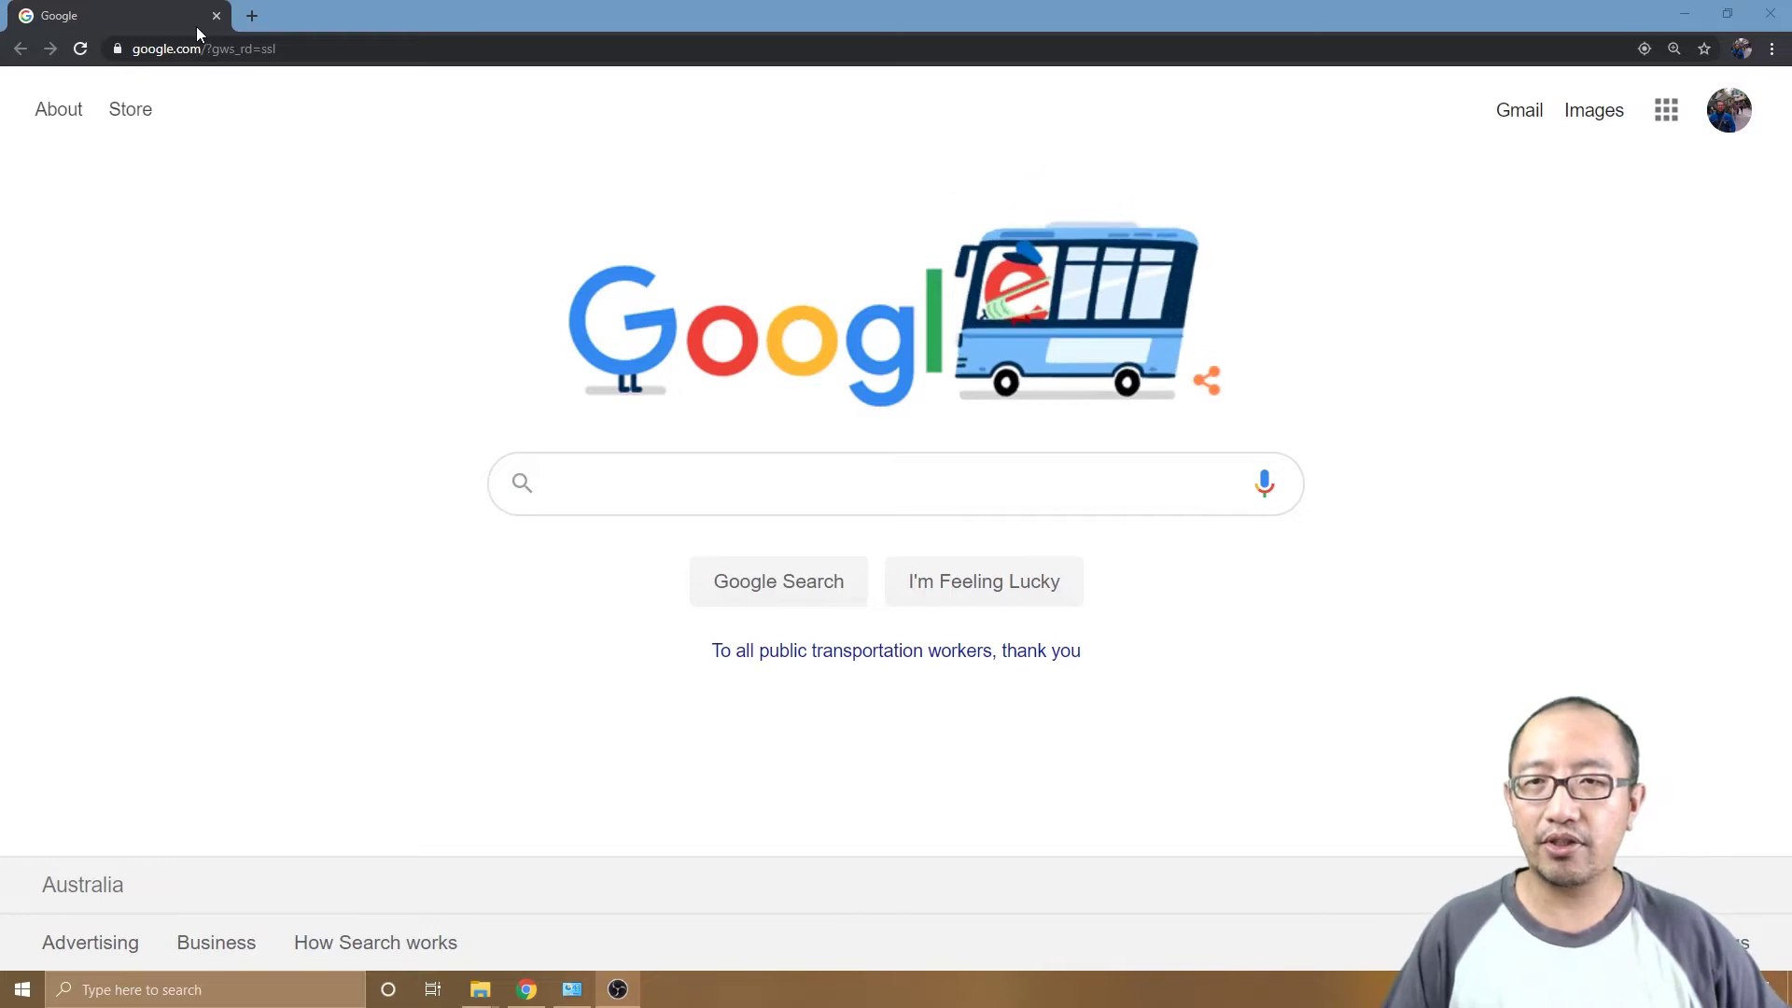
Open the draw.io website in the browser
click(232, 51)
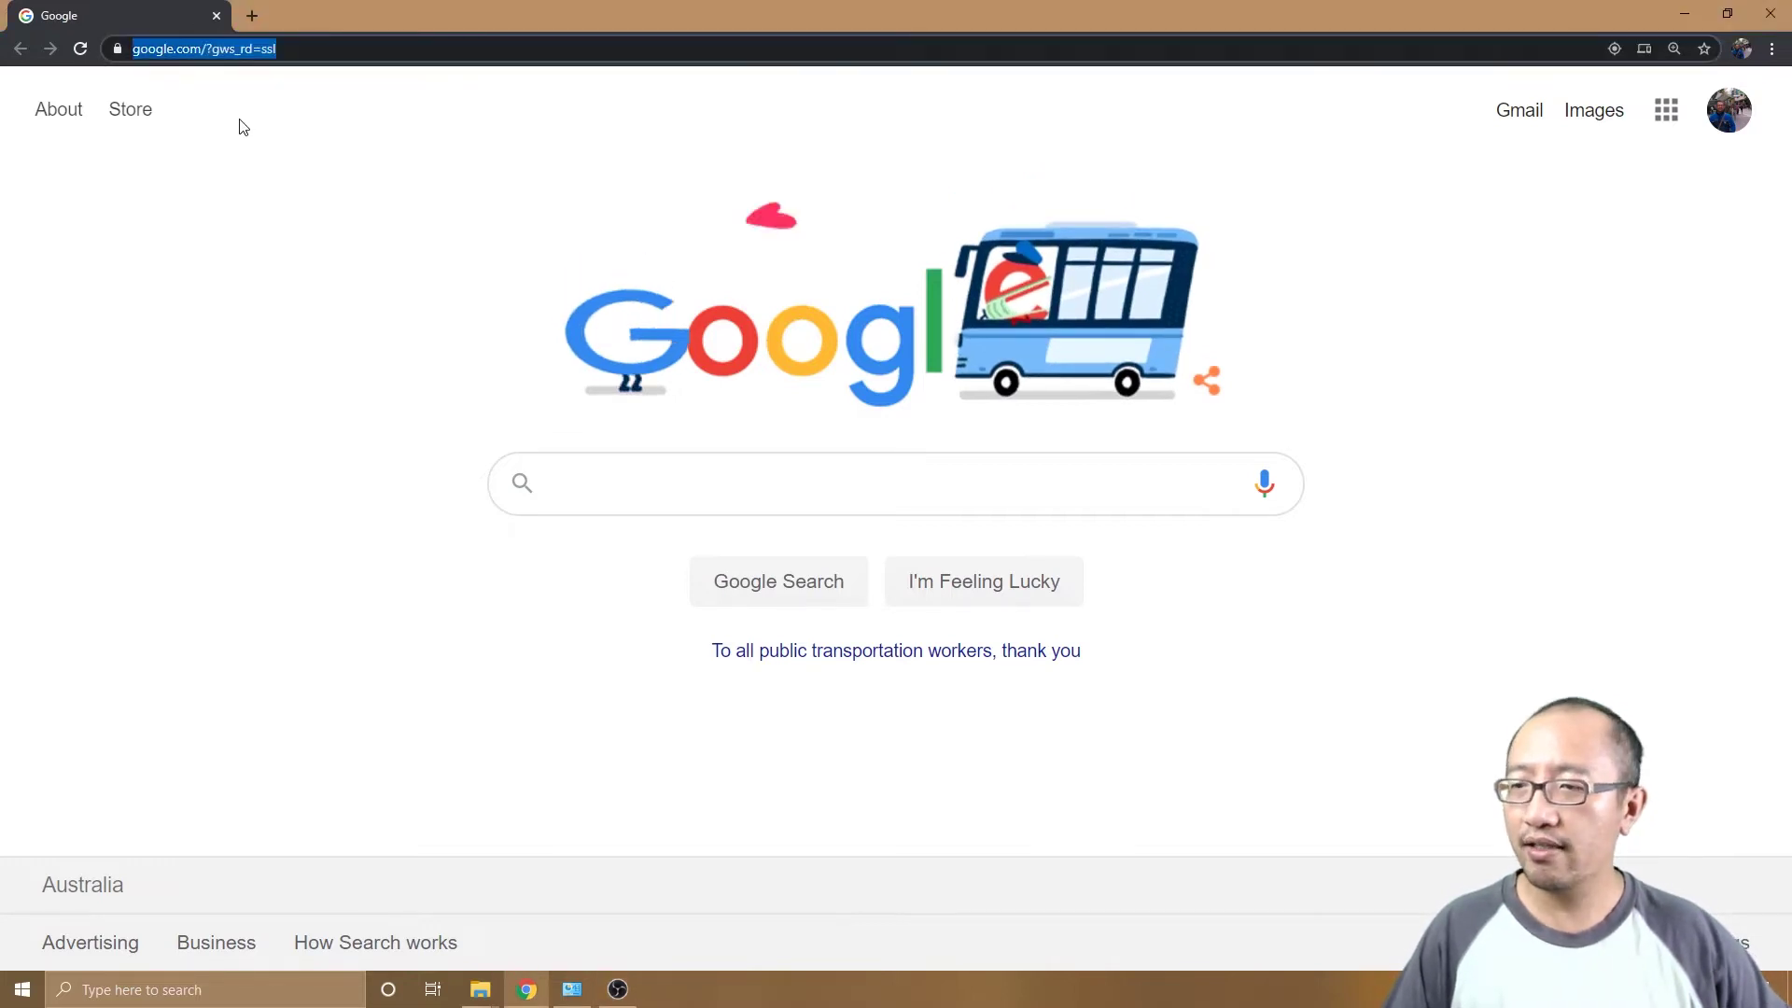
text(draw.io)
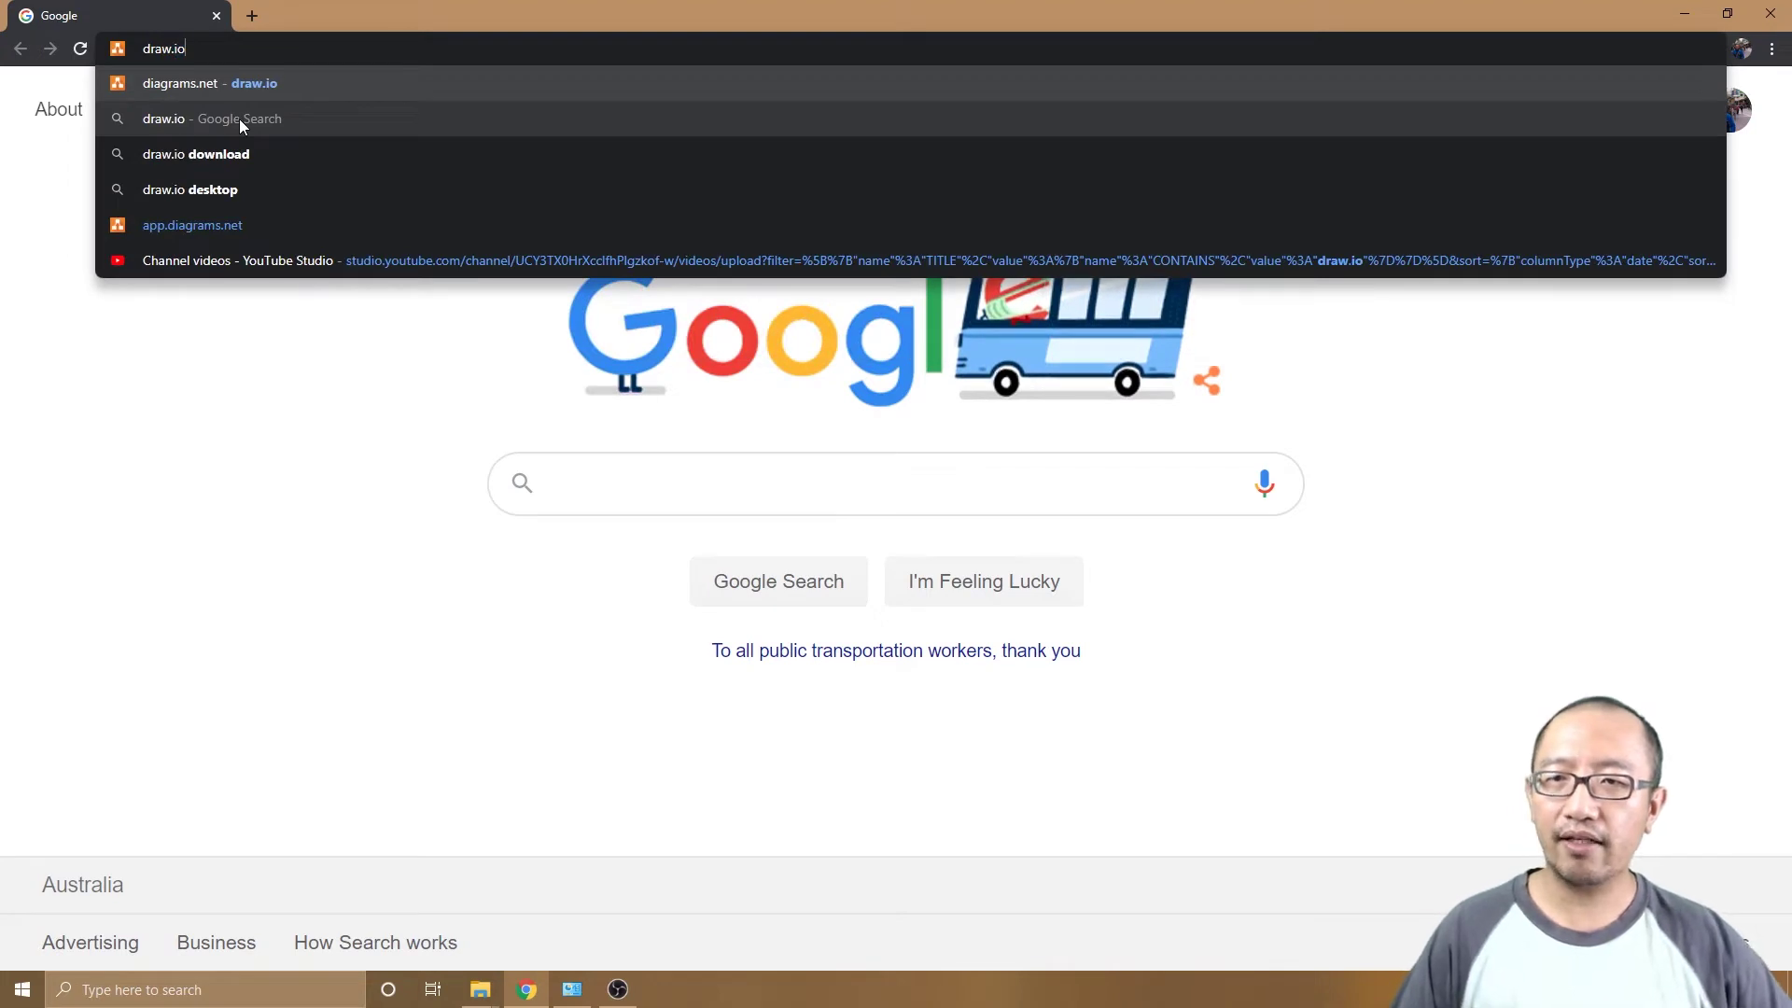
key(Return)
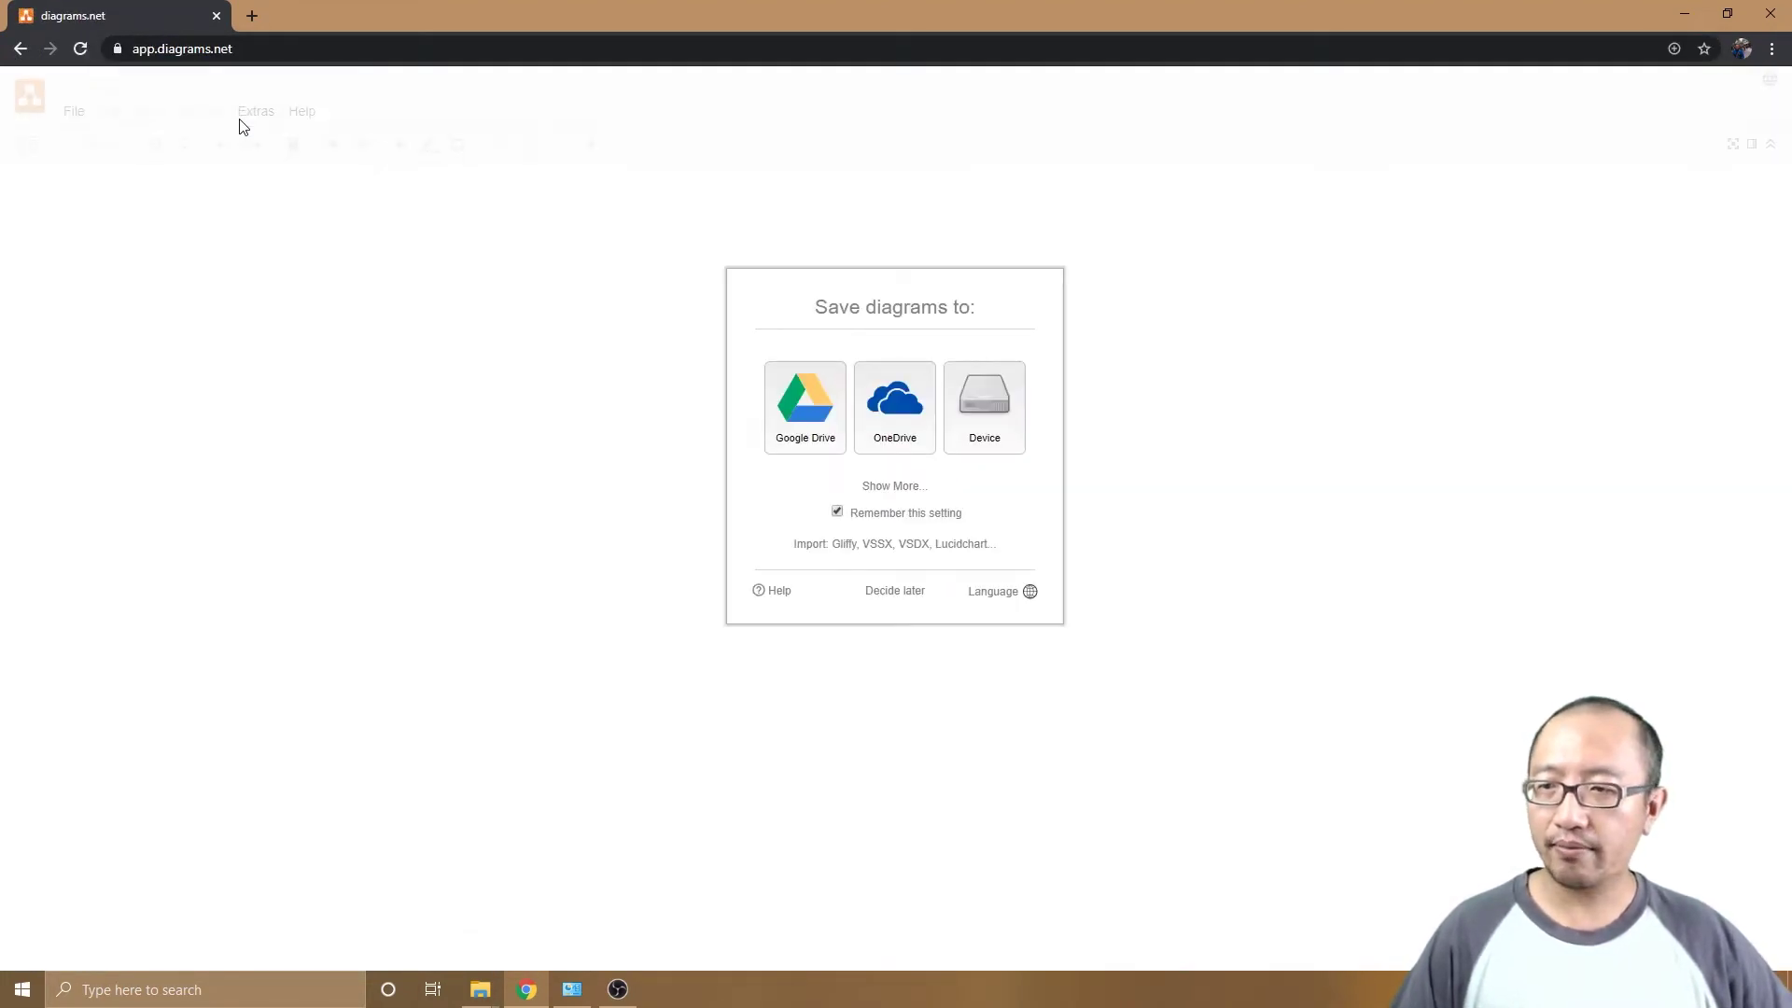
drag(280, 49, 104, 41)
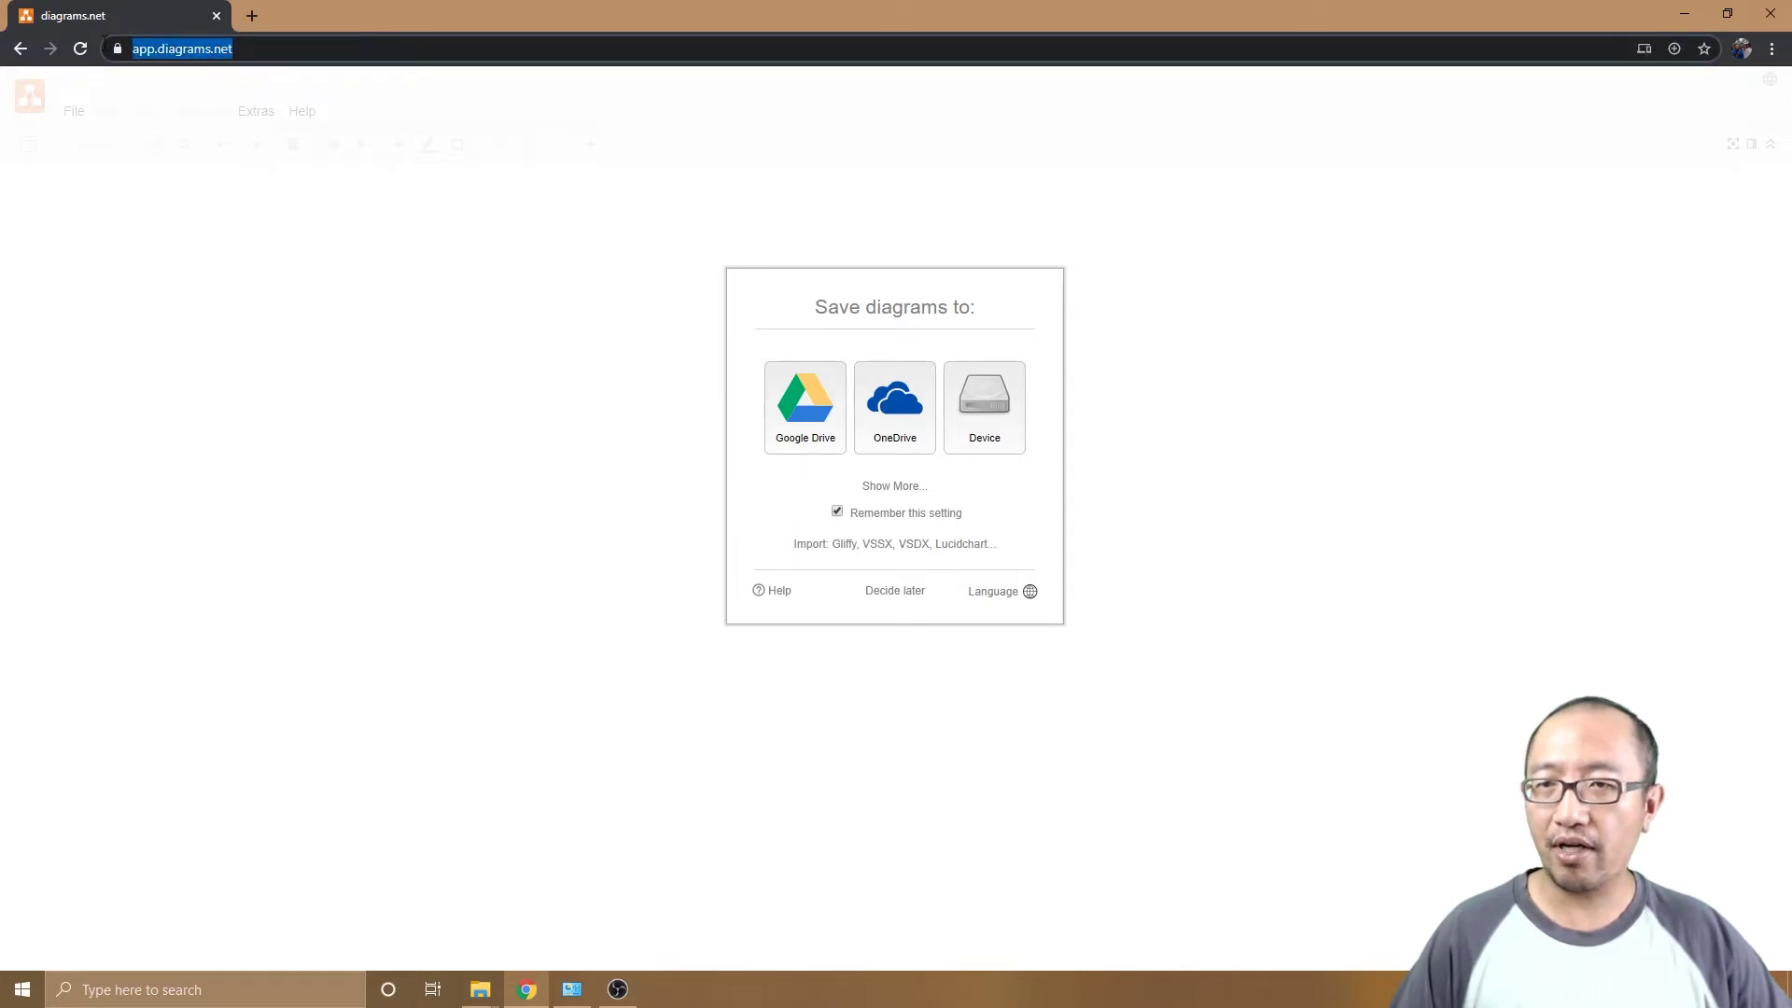
click(301, 31)
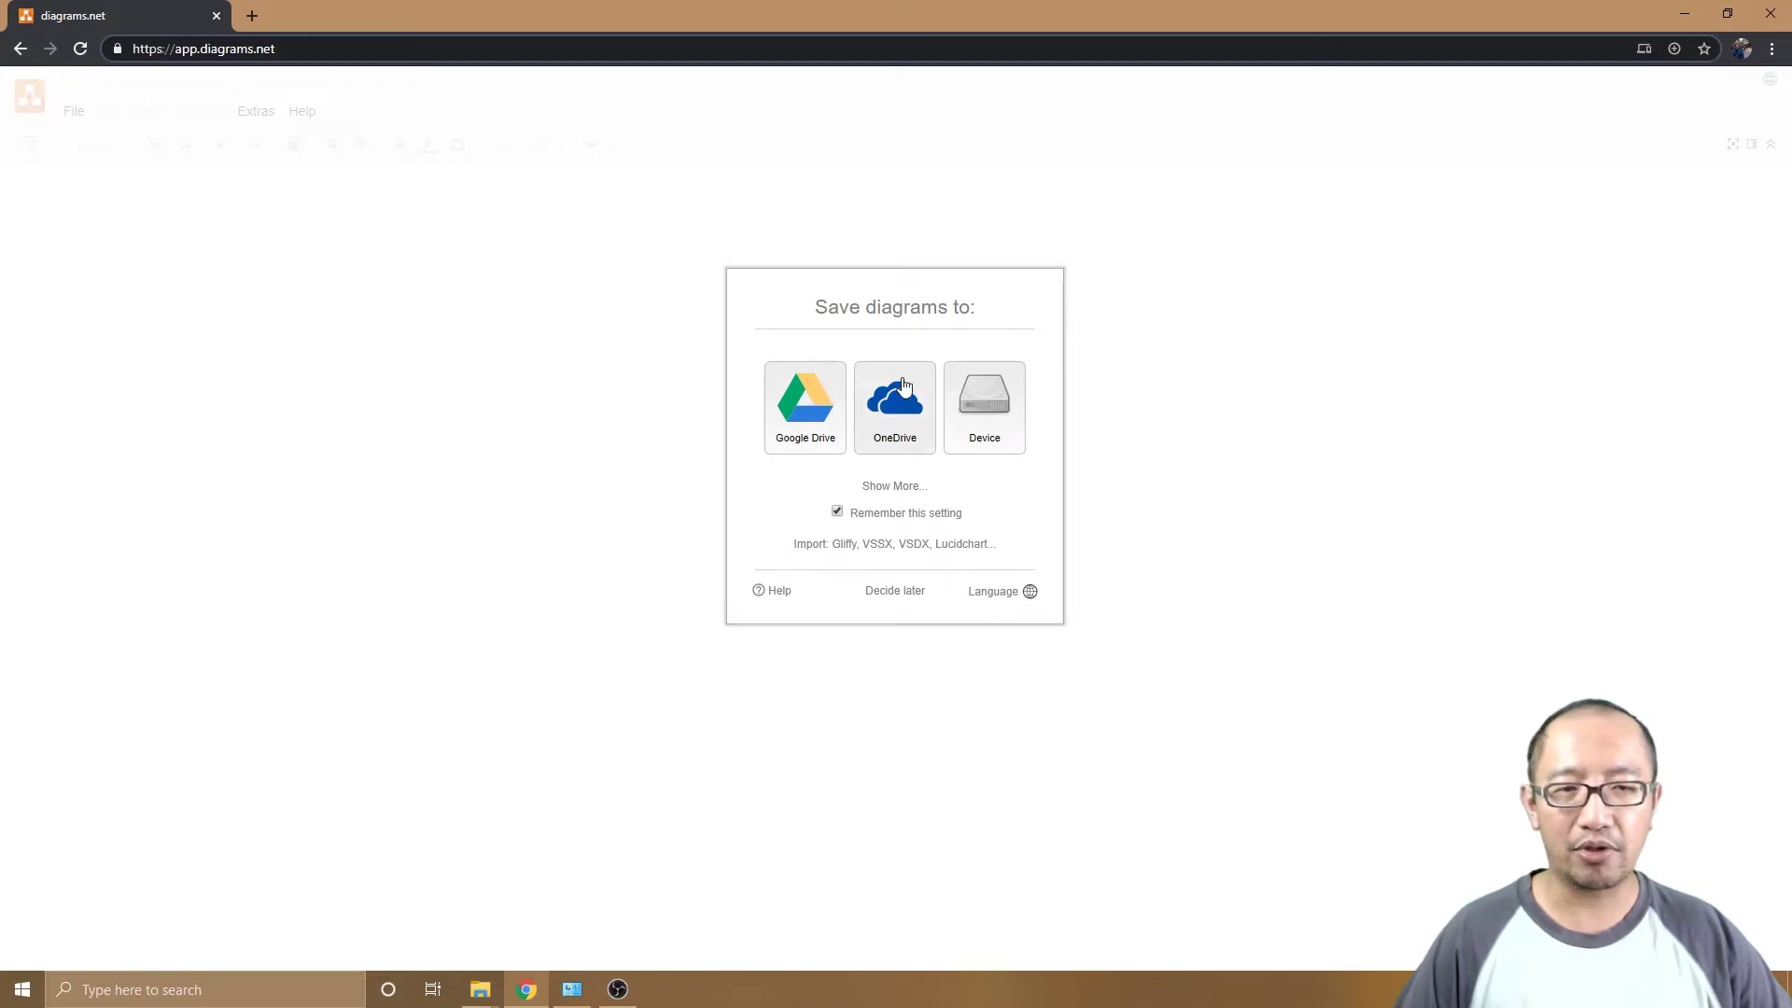
Choose Device as the storage location and create a new diagram from the Basic Blank Diagram template
click(999, 417)
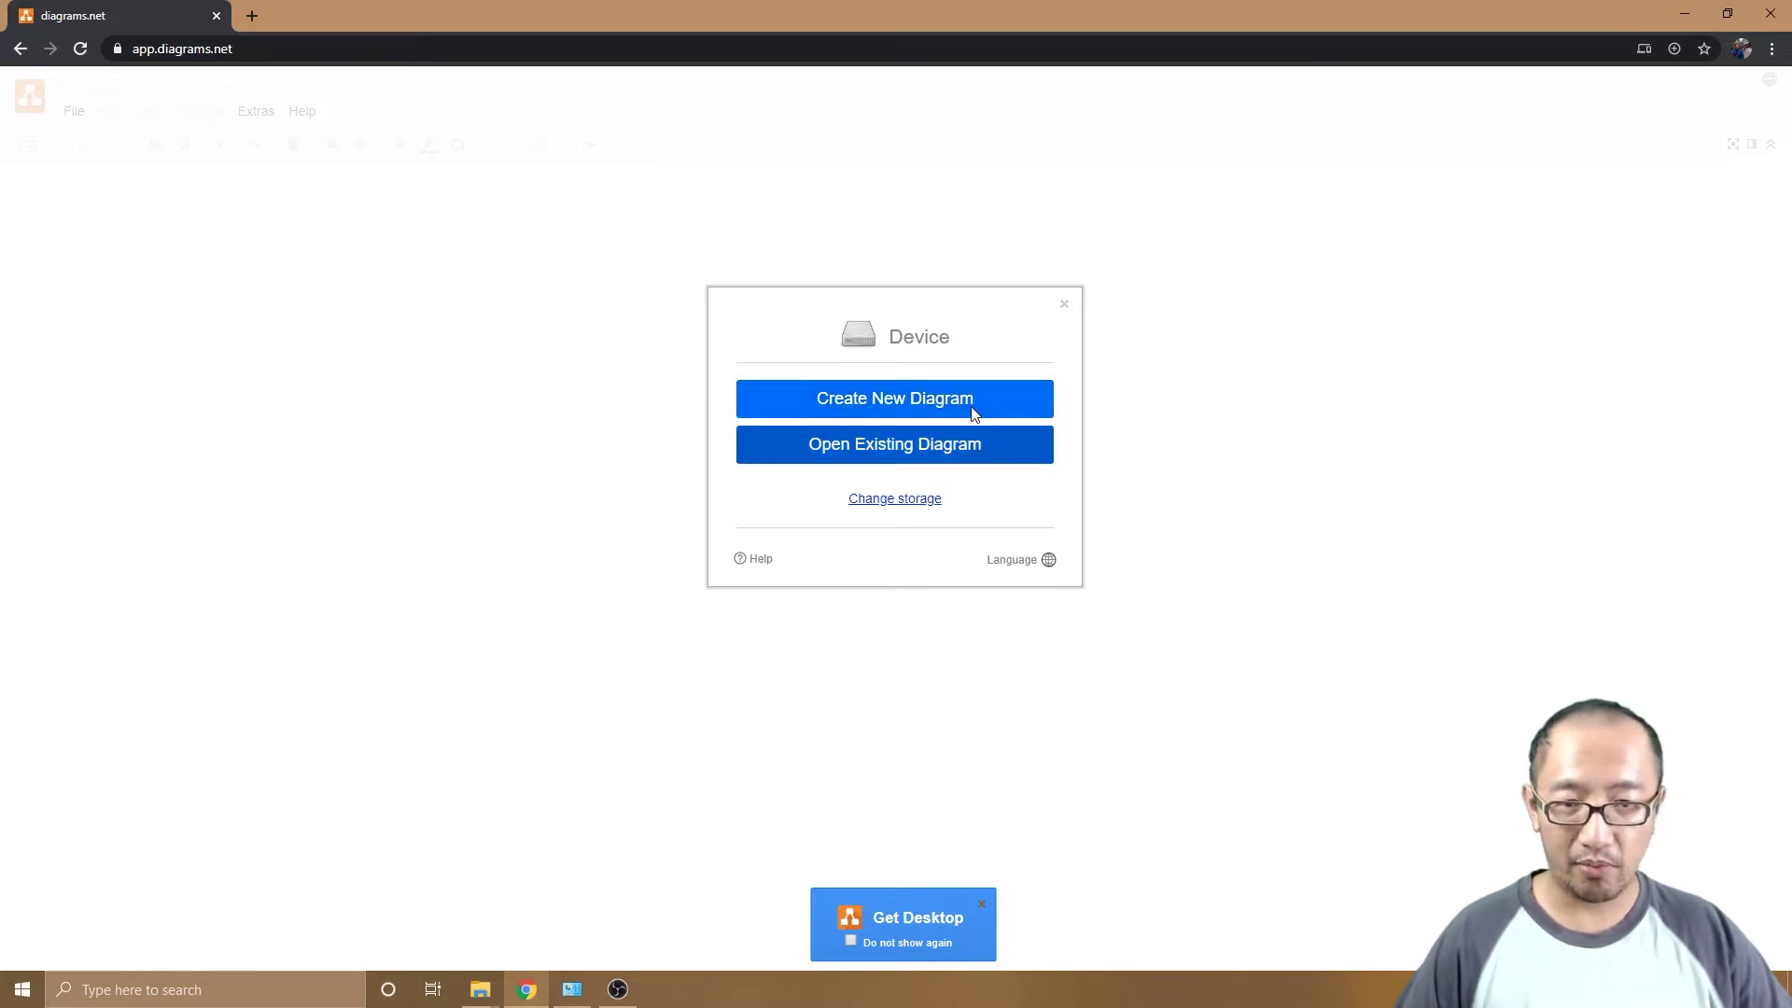
click(888, 414)
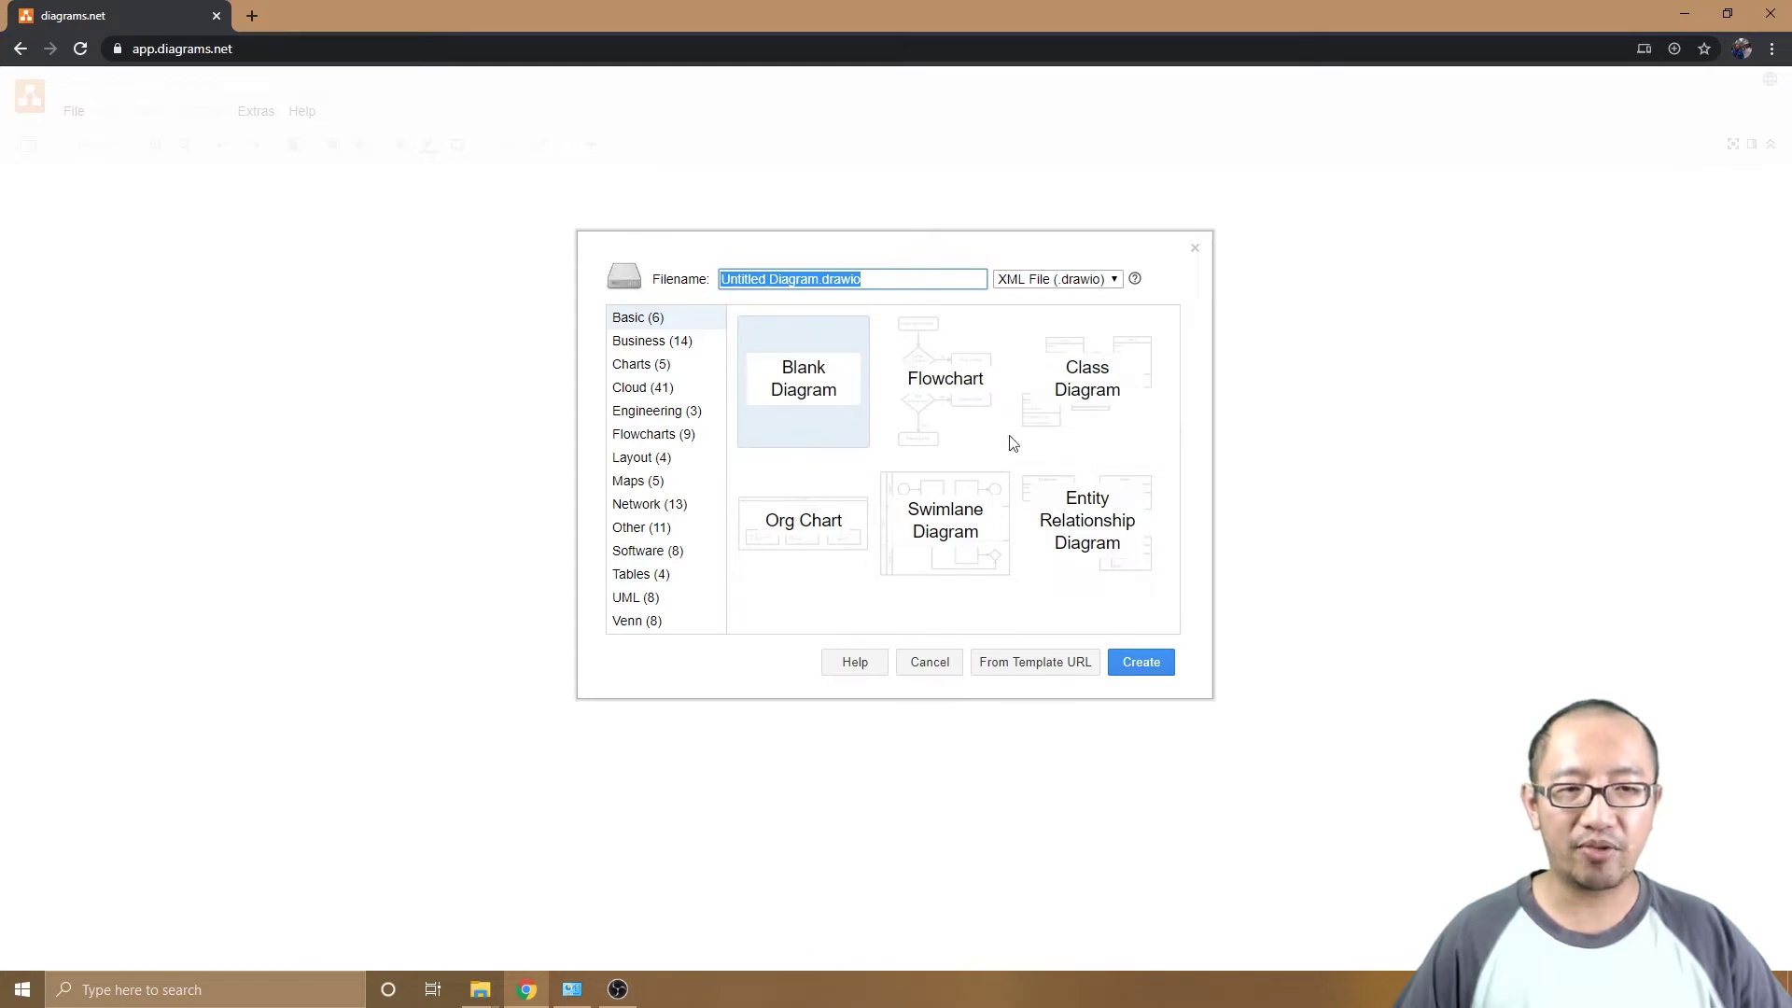
click(683, 347)
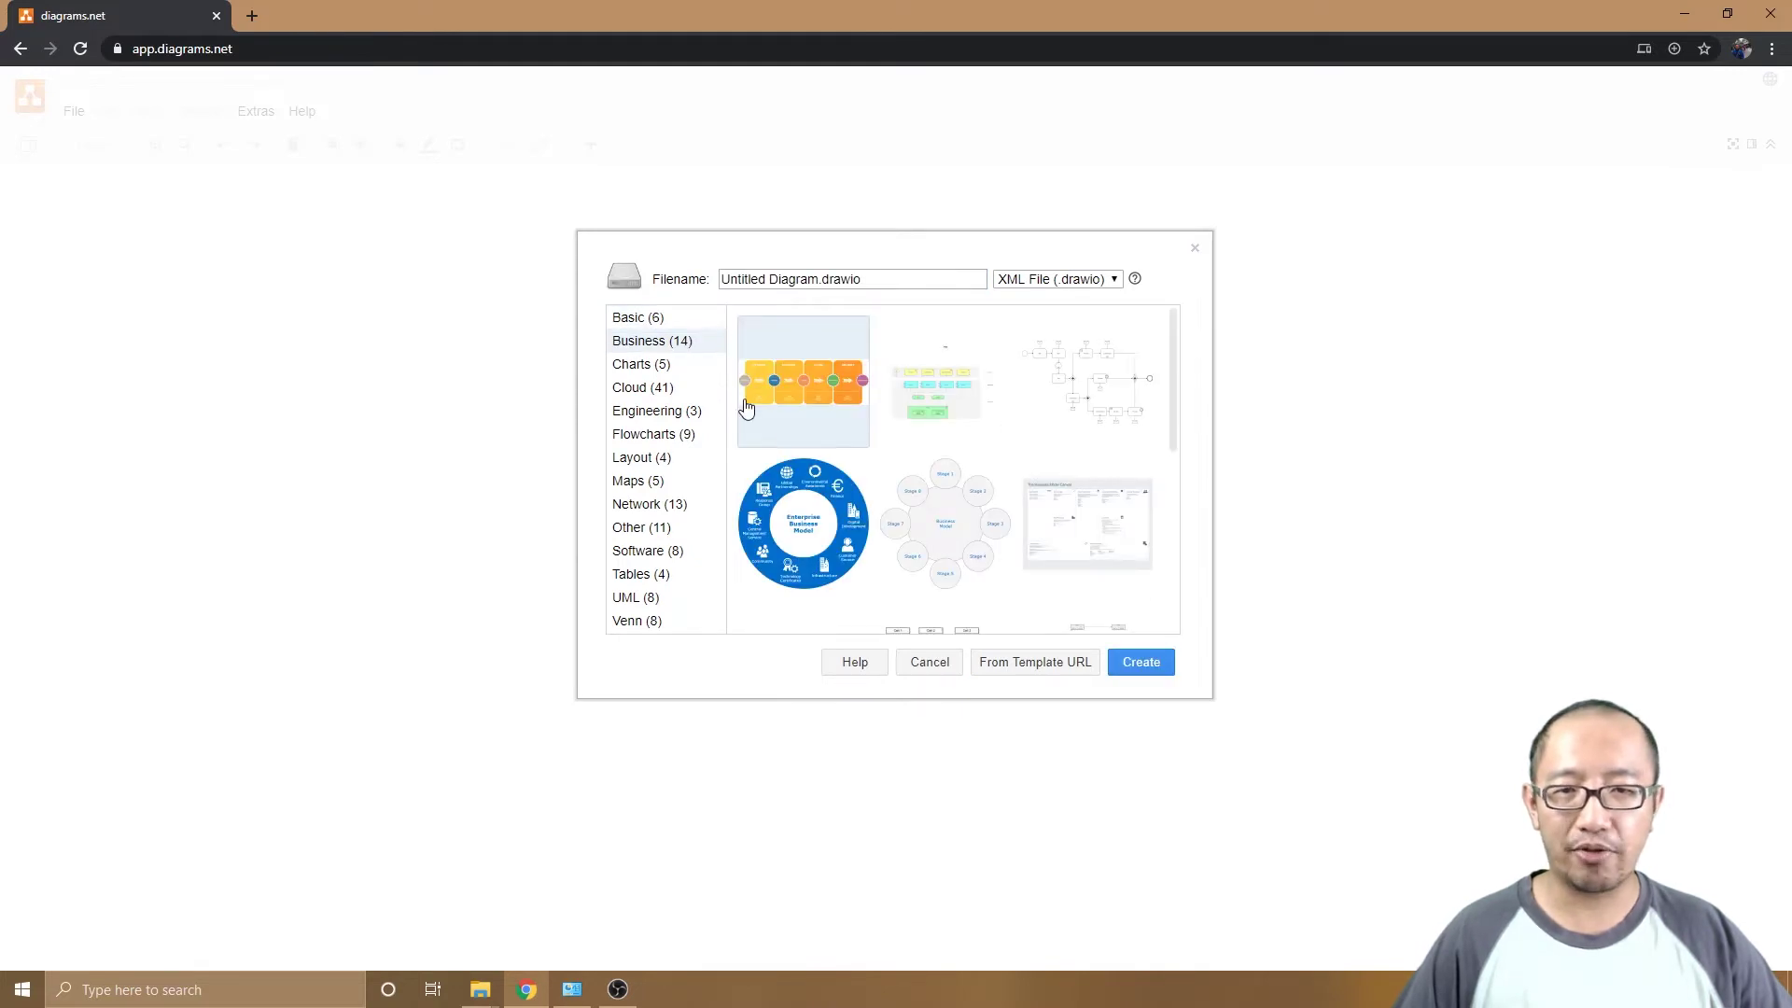
click(671, 363)
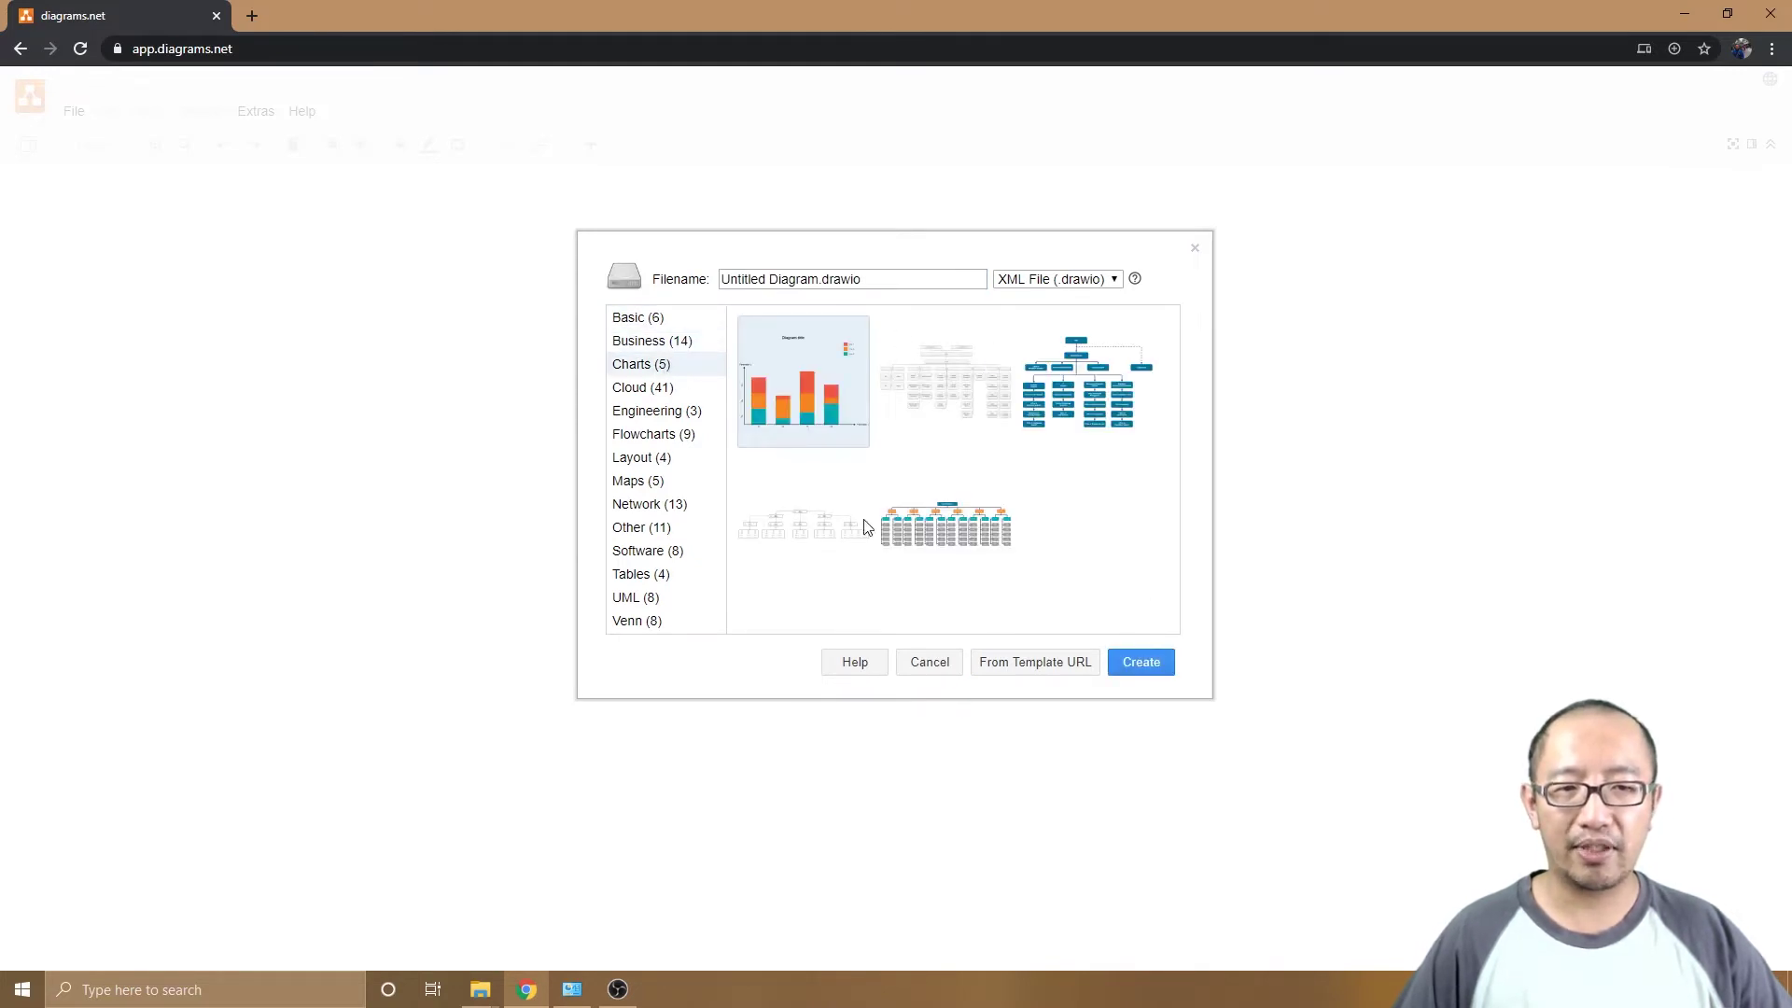
click(653, 322)
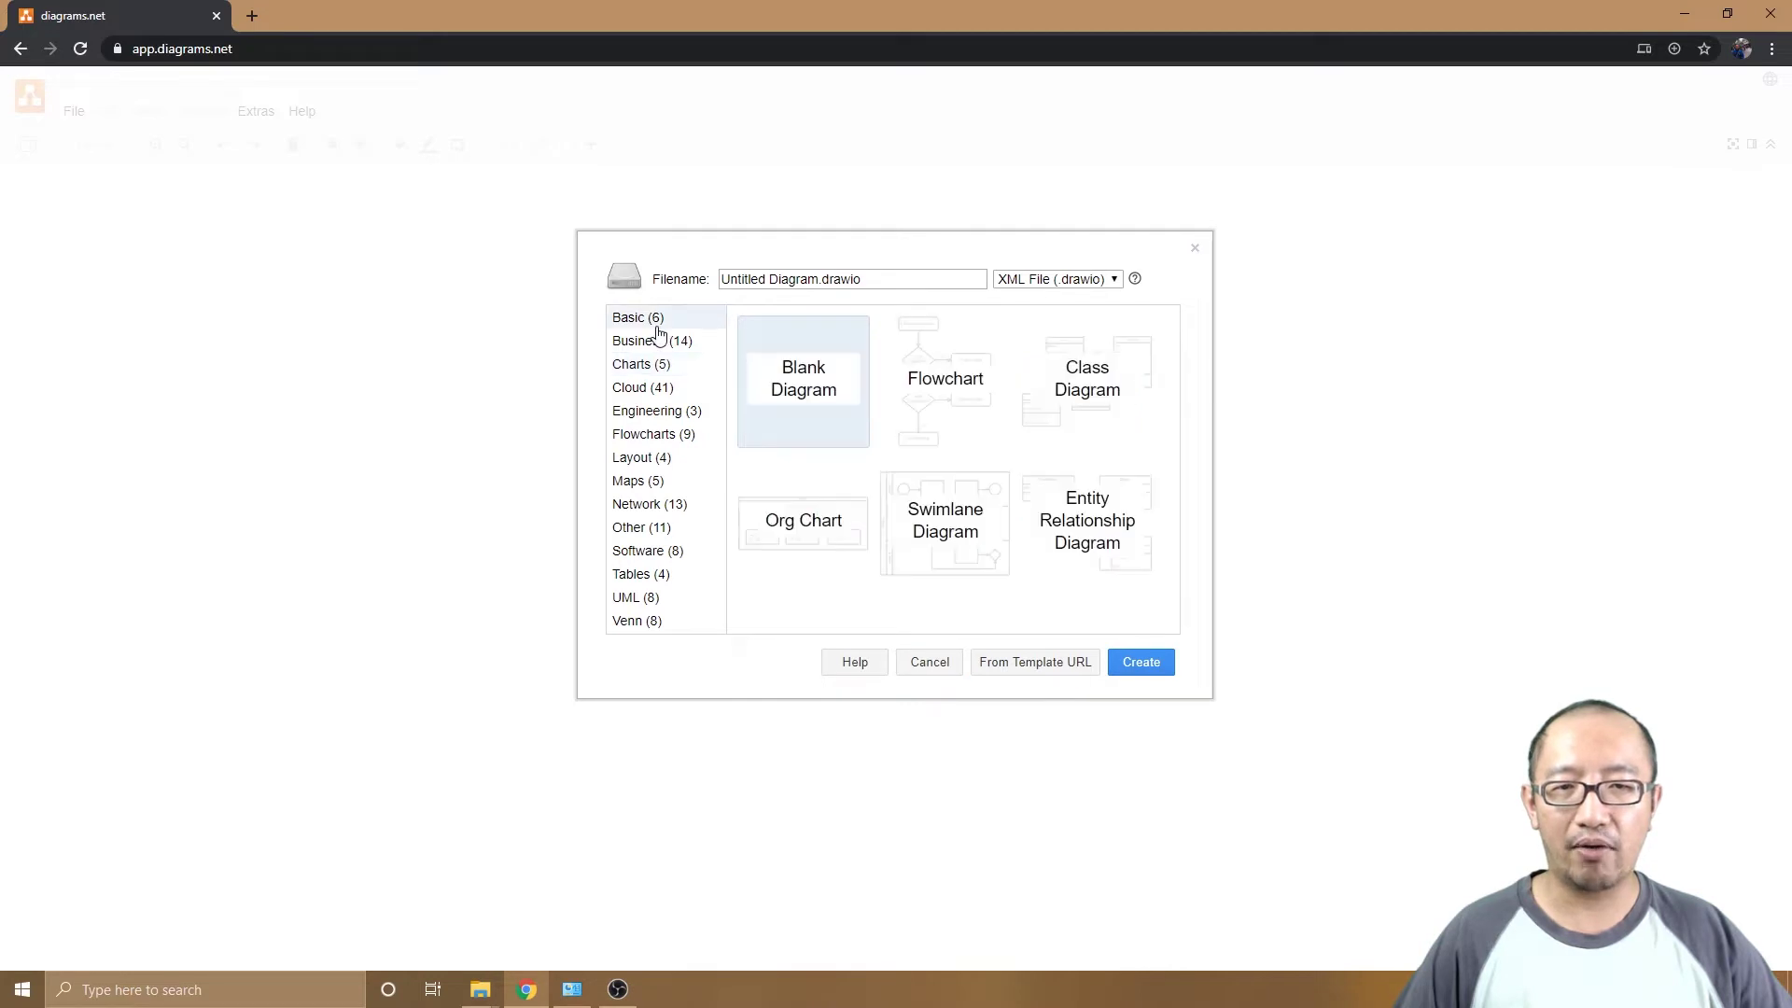
double_click(835, 411)
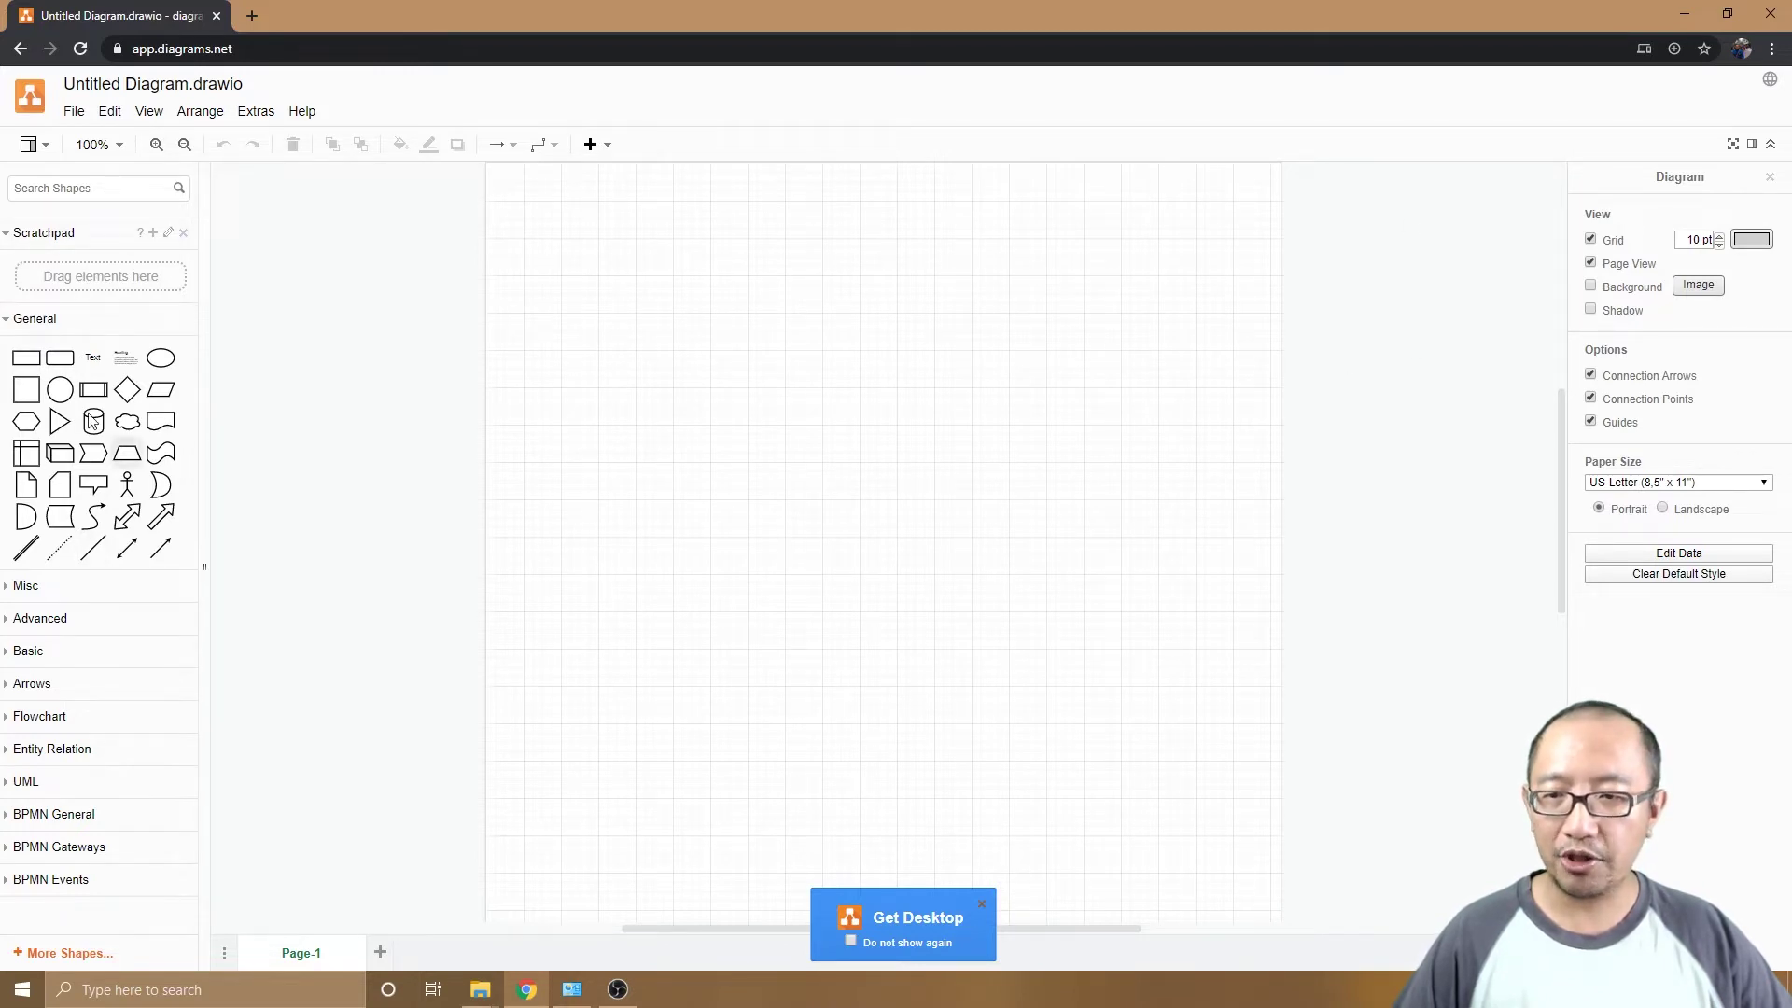
Place an ellipse from the General shapes near the top centre of the page
mouse_move(52, 388)
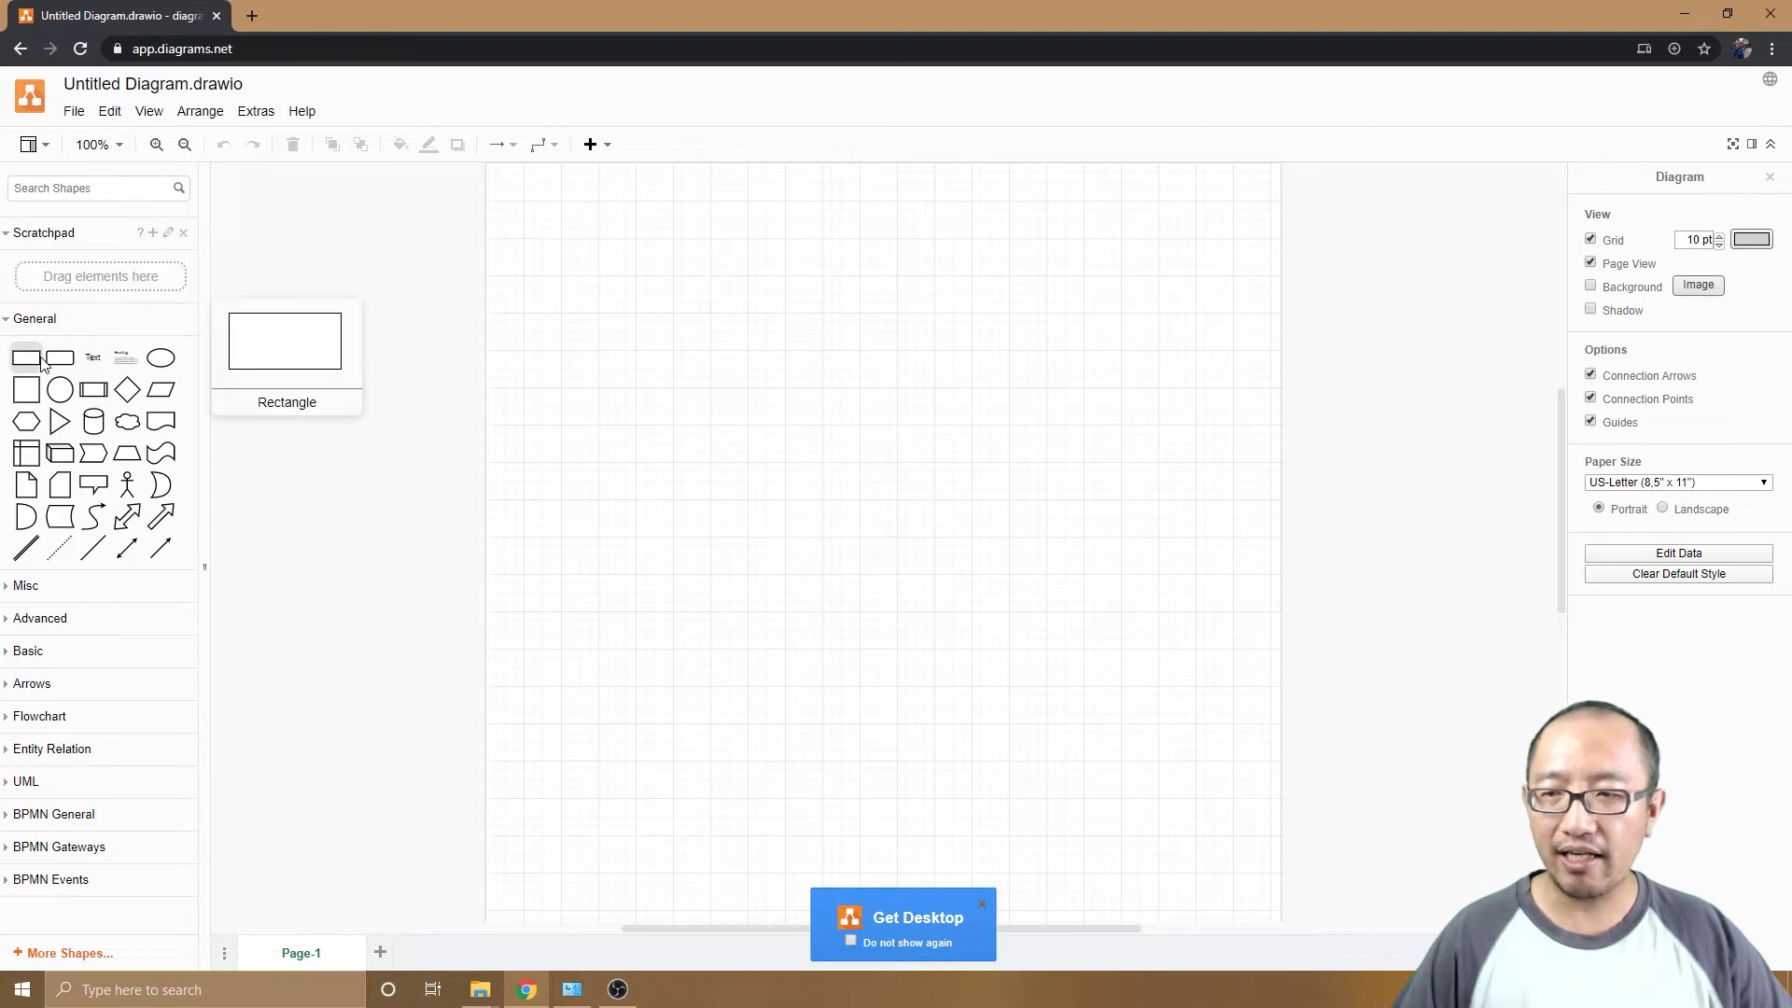
mouse_move(160, 362)
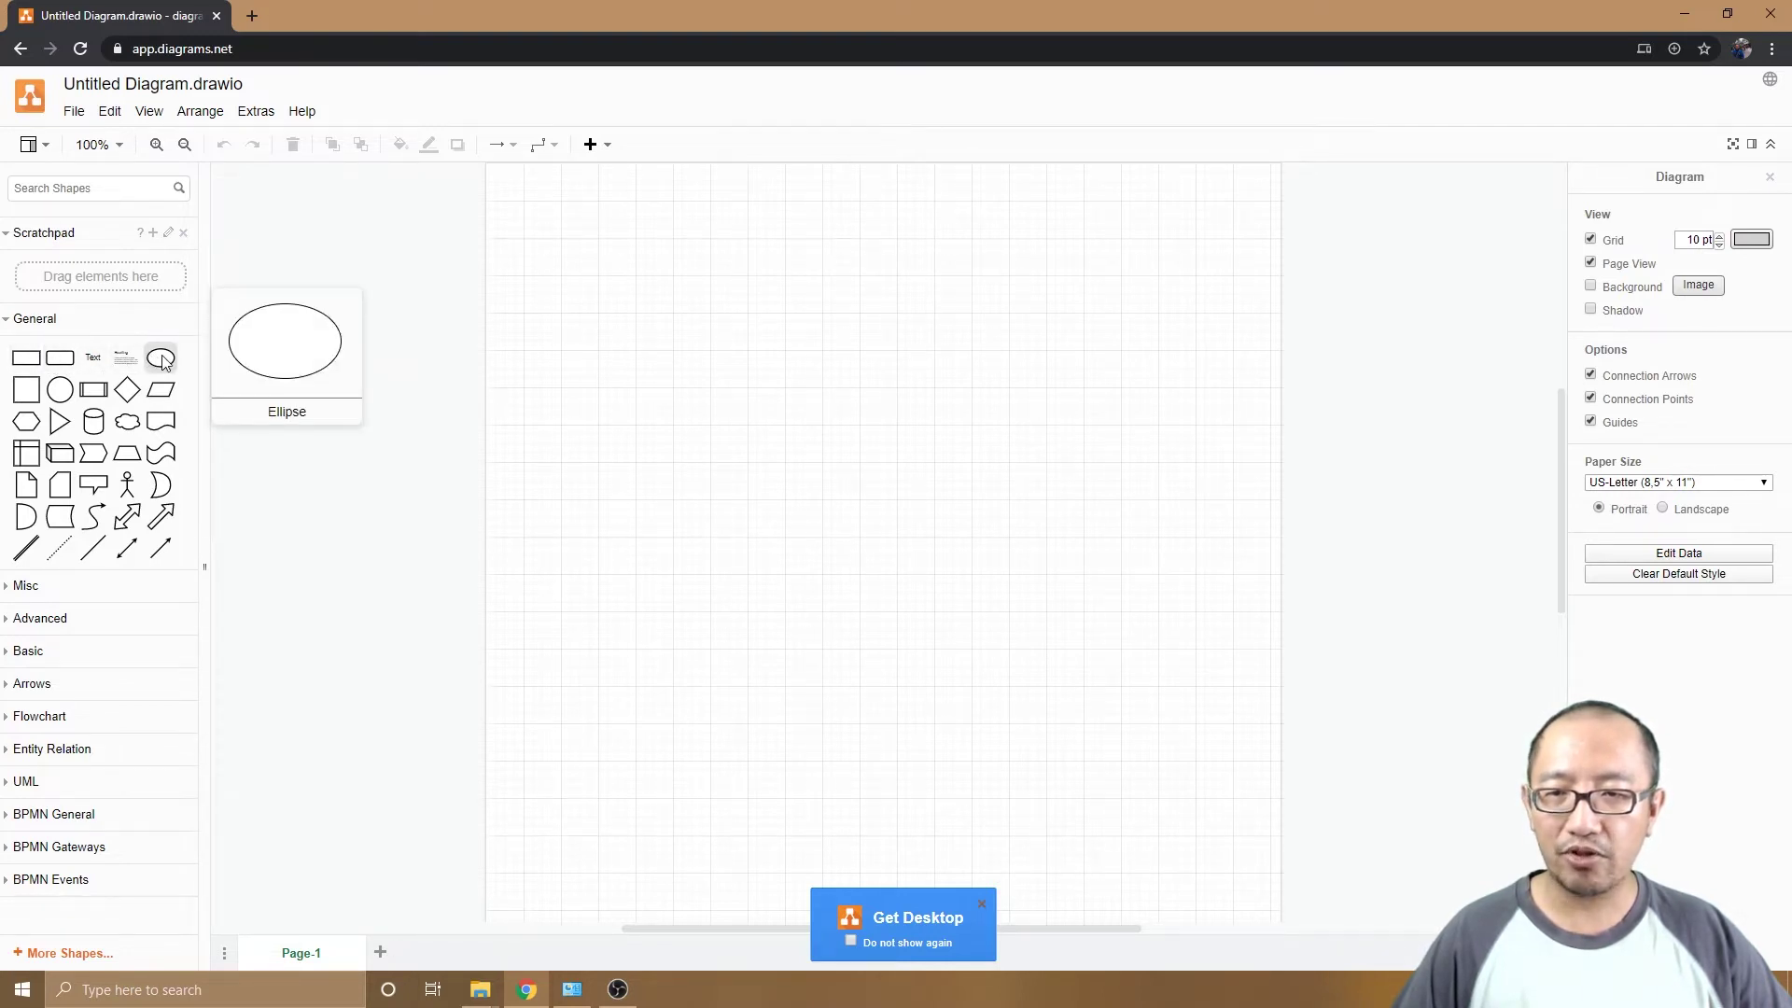
drag(160, 362, 809, 299)
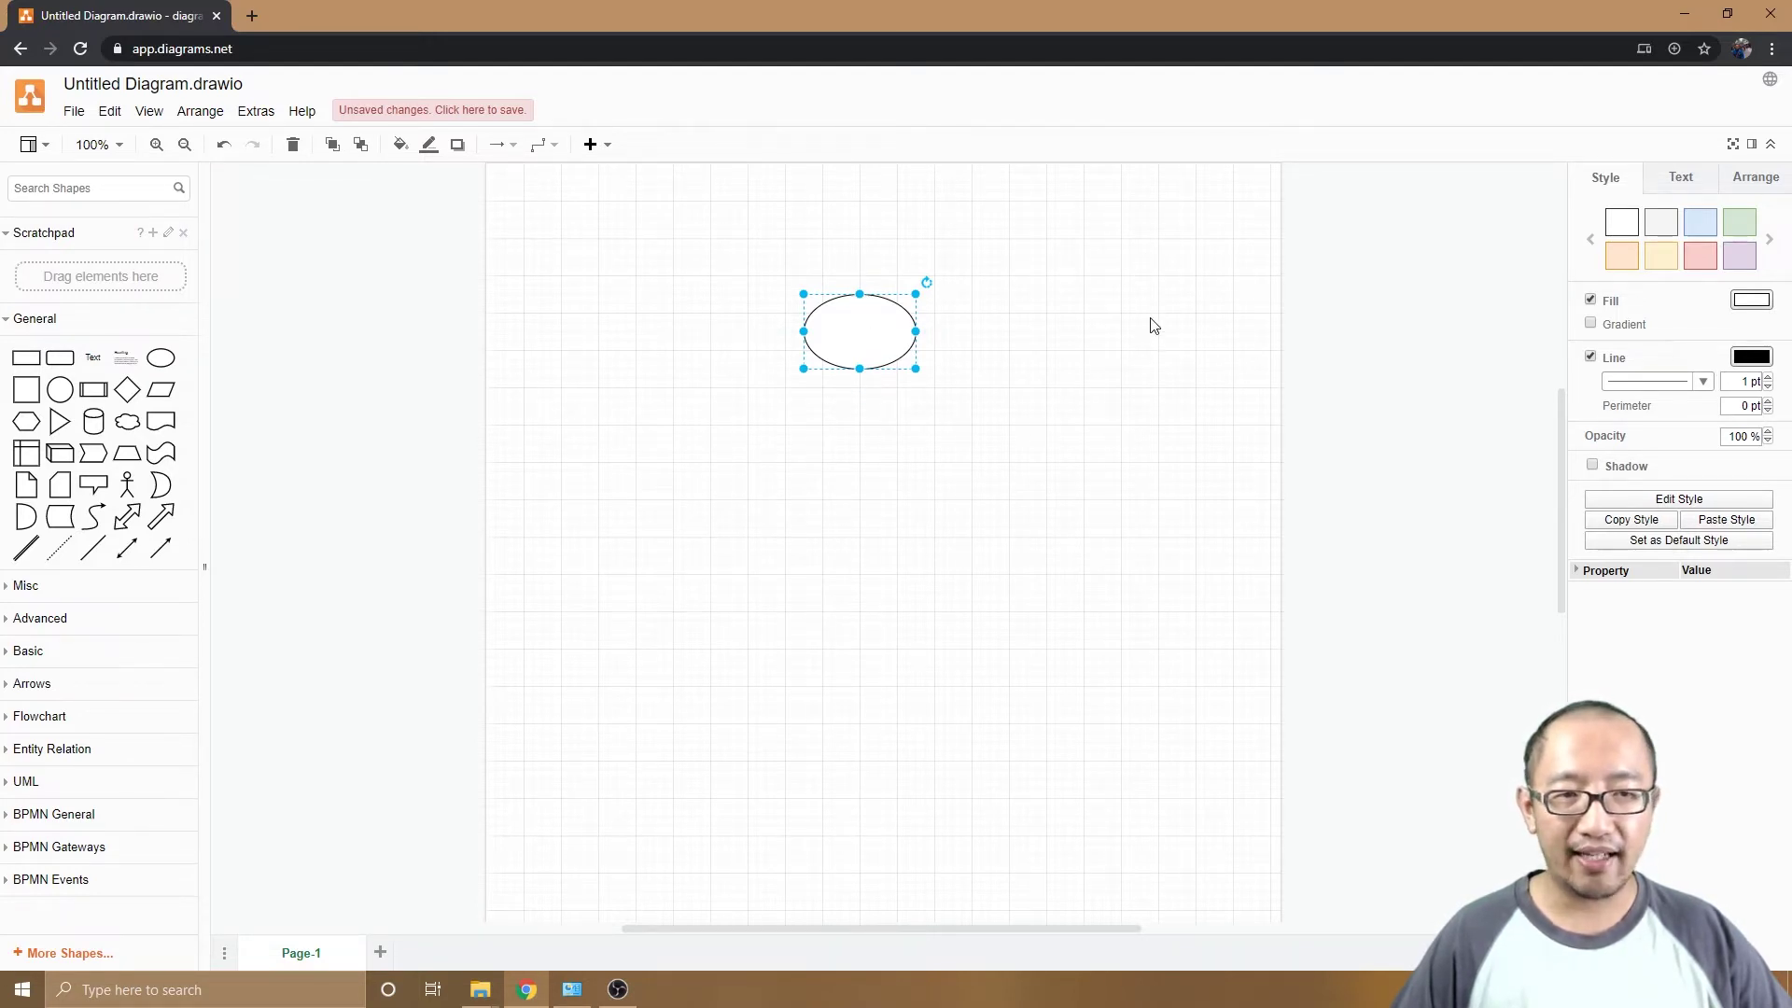
click(1070, 425)
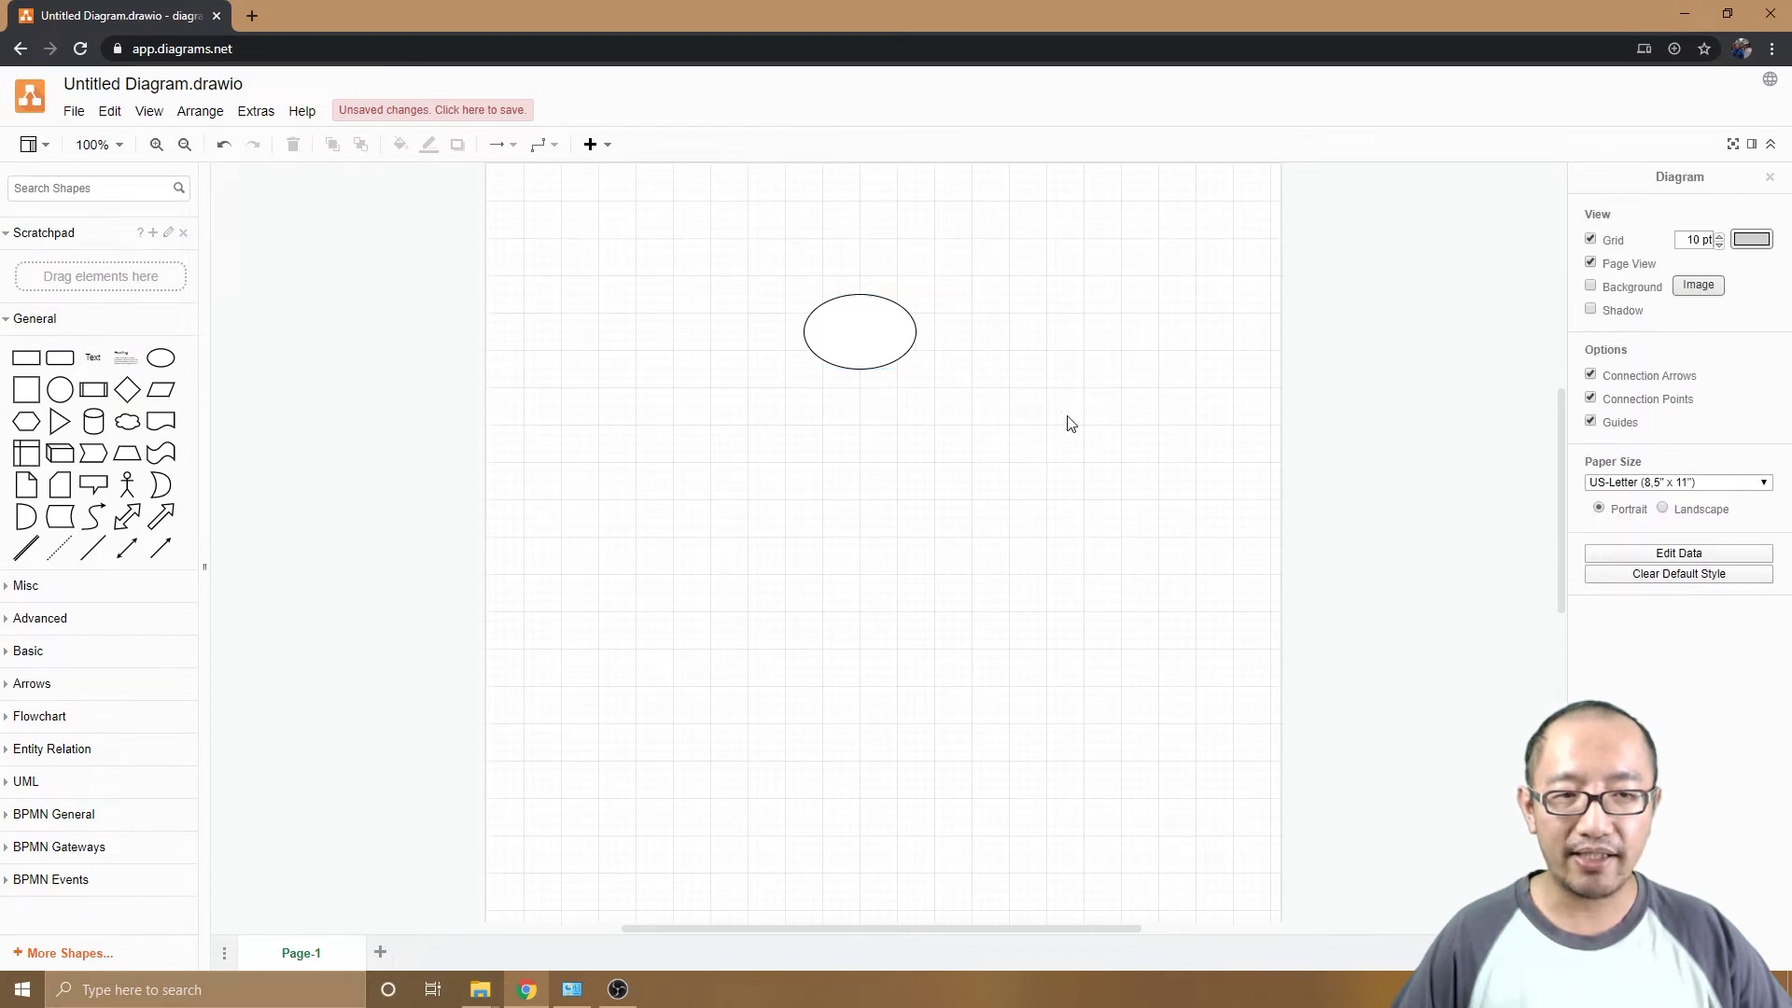
click(827, 335)
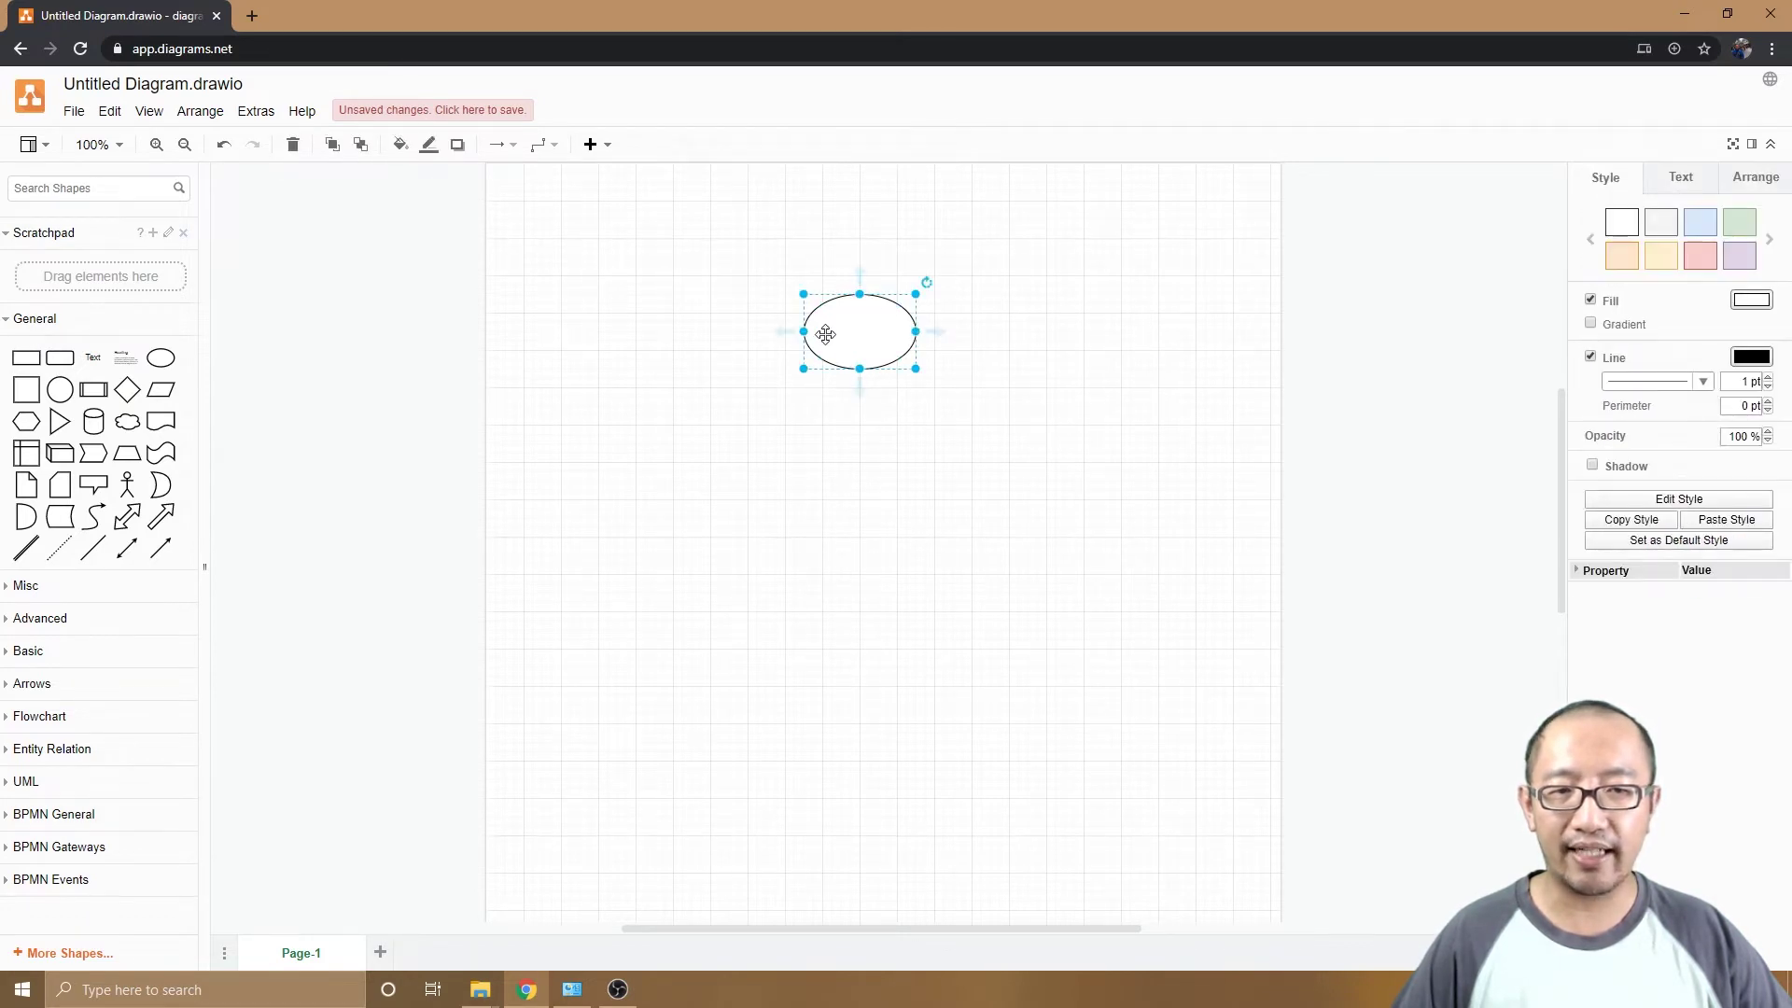
click(1157, 373)
click(901, 348)
click(1104, 376)
click(887, 353)
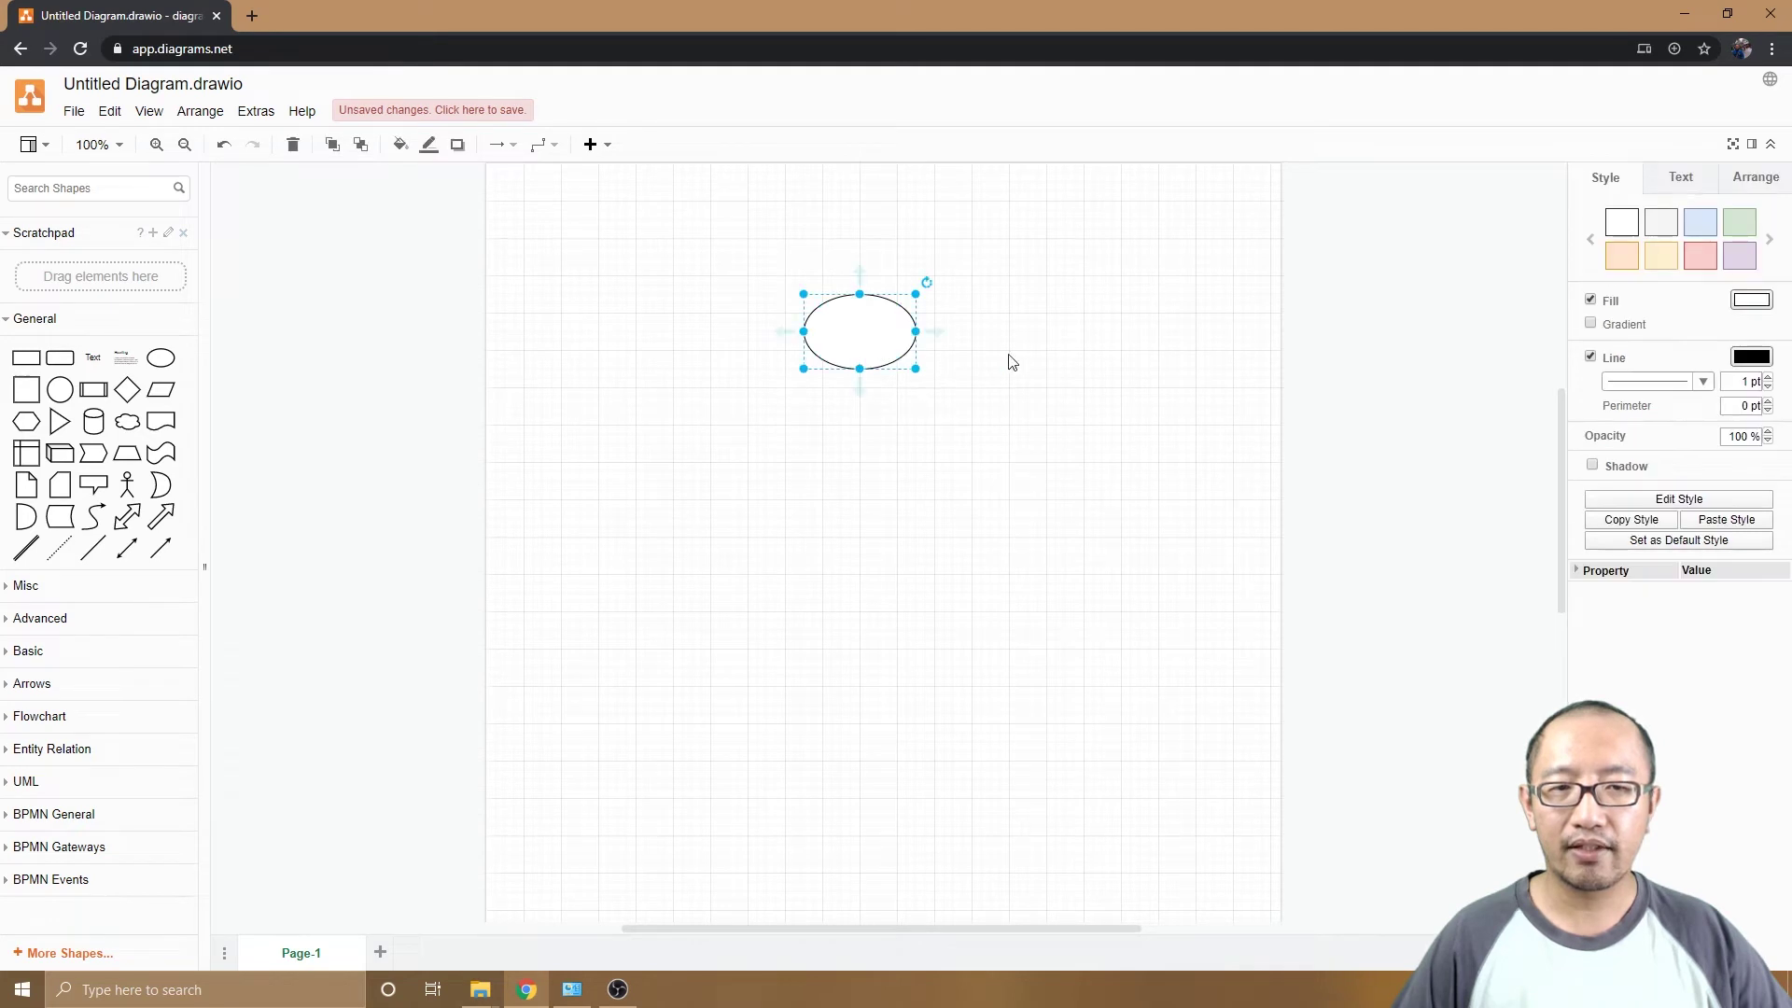
click(1132, 368)
click(840, 352)
click(1078, 371)
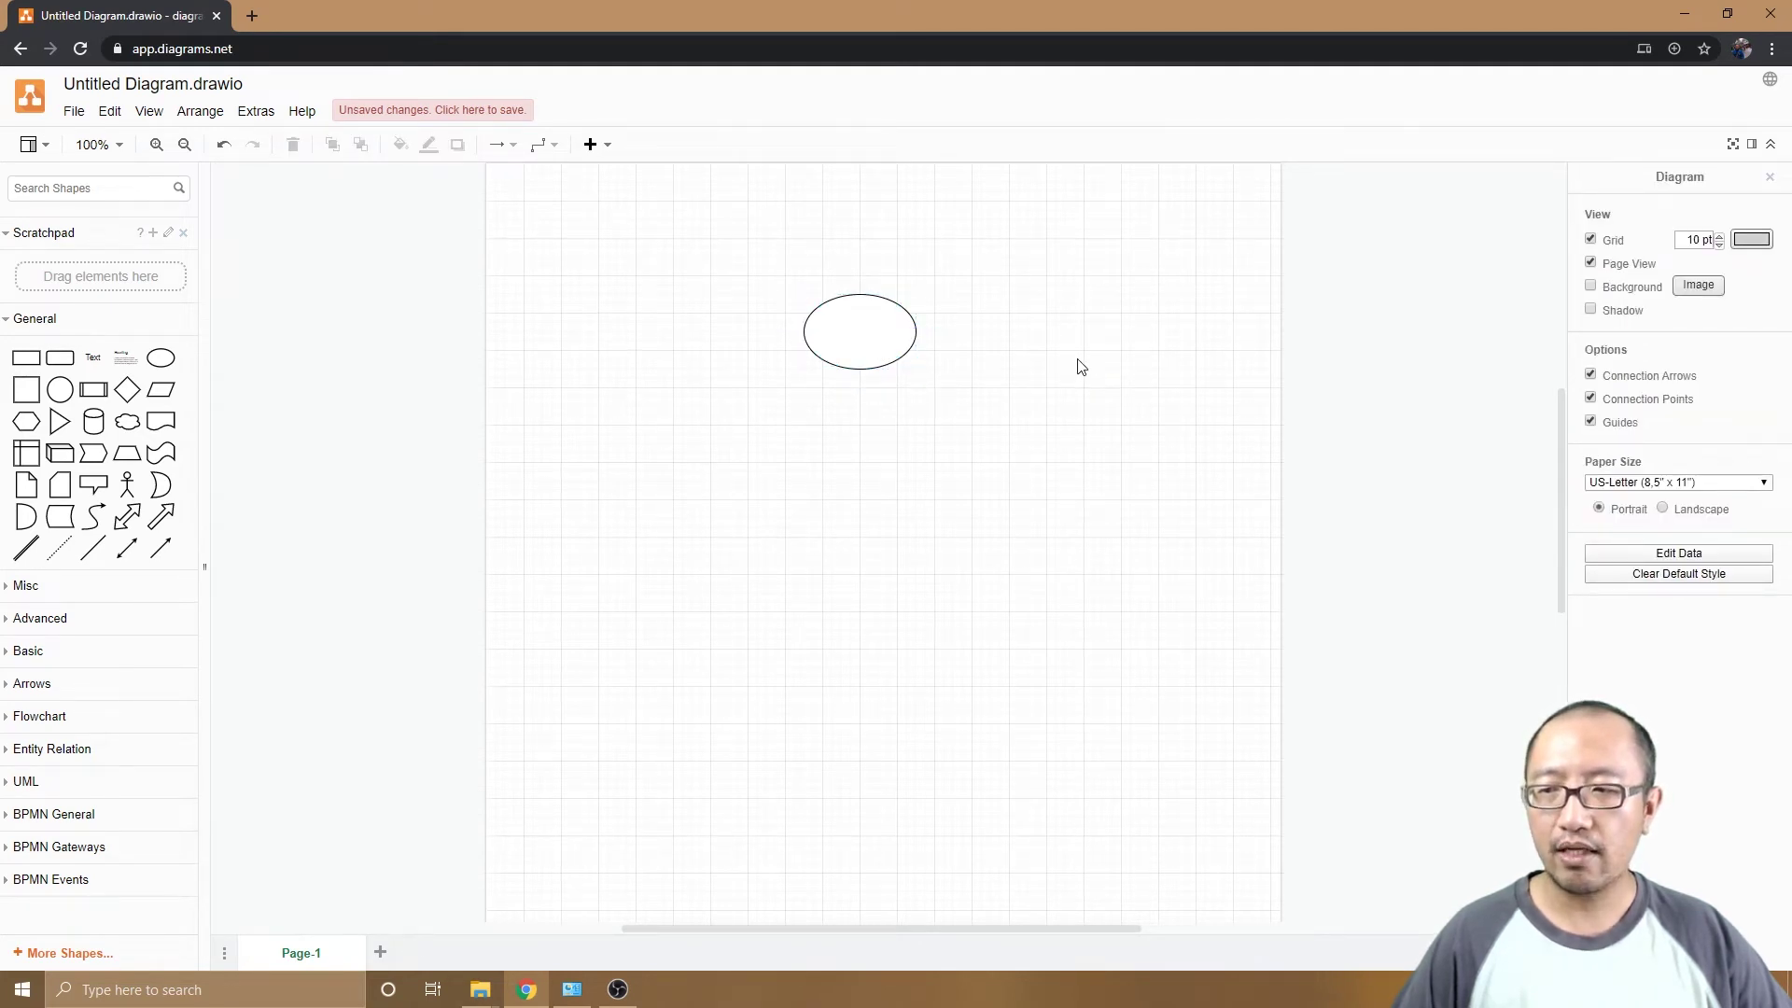
click(884, 326)
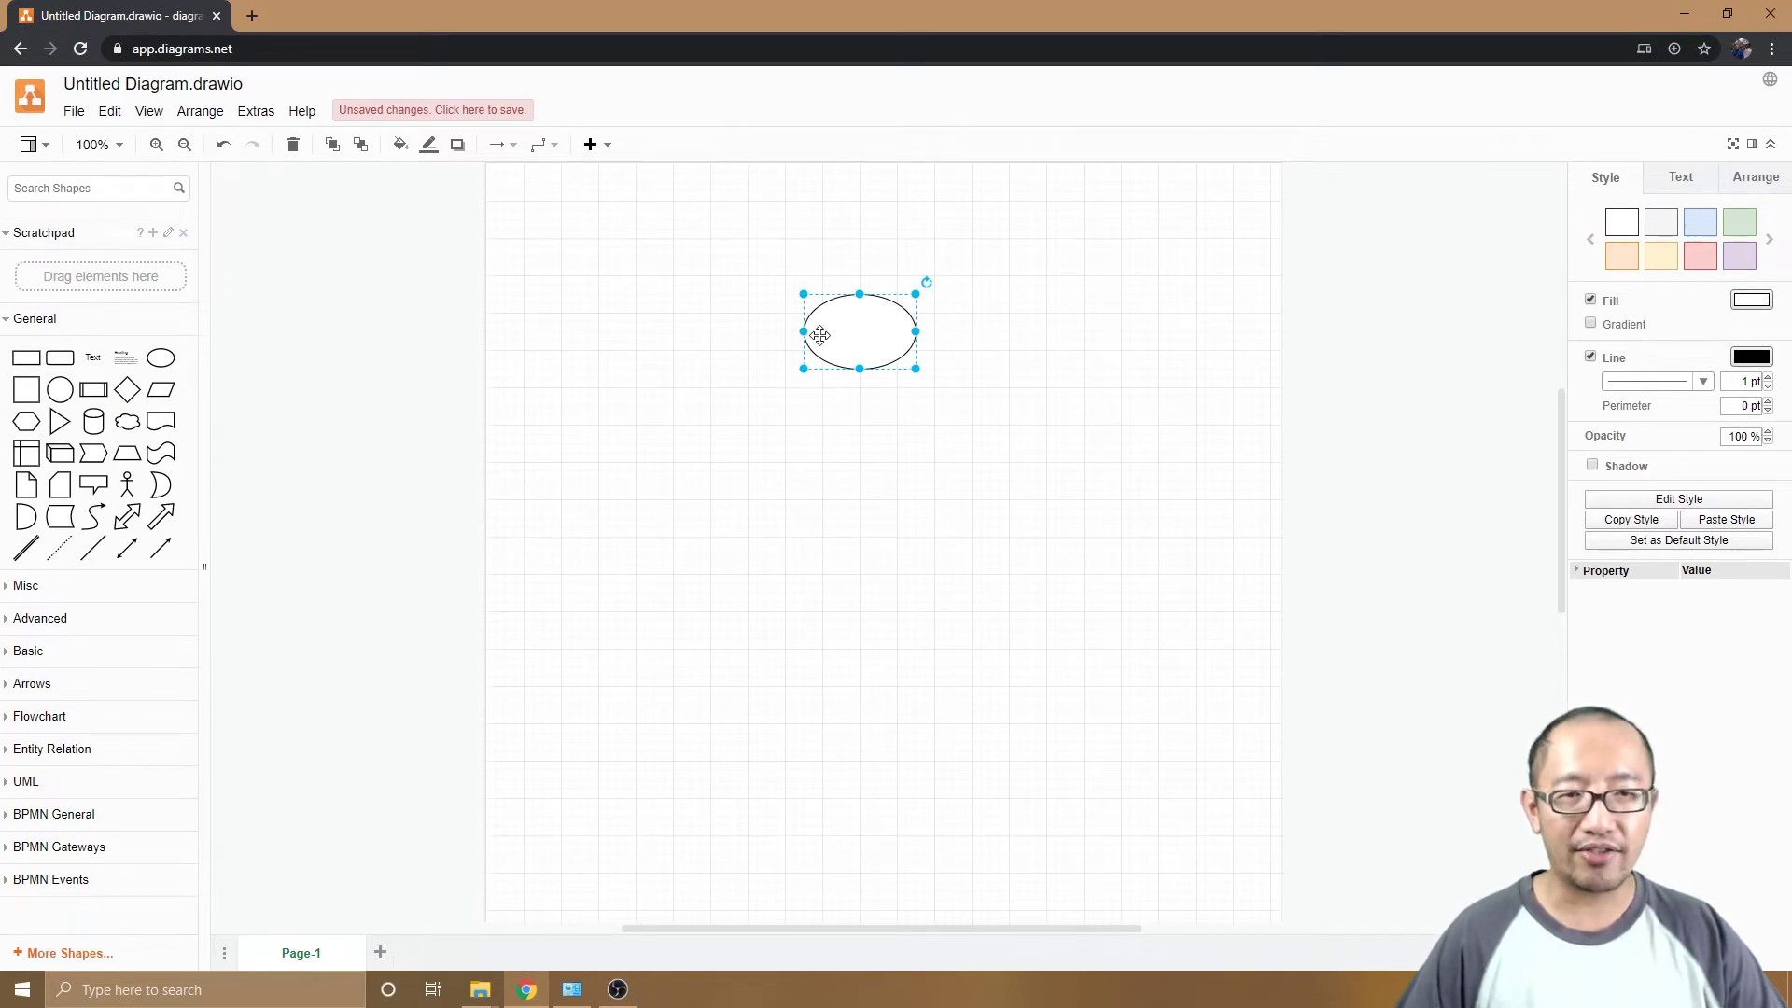
click(1028, 362)
Apply the light yellow preset style with its matching outline to the ellipse
click(881, 339)
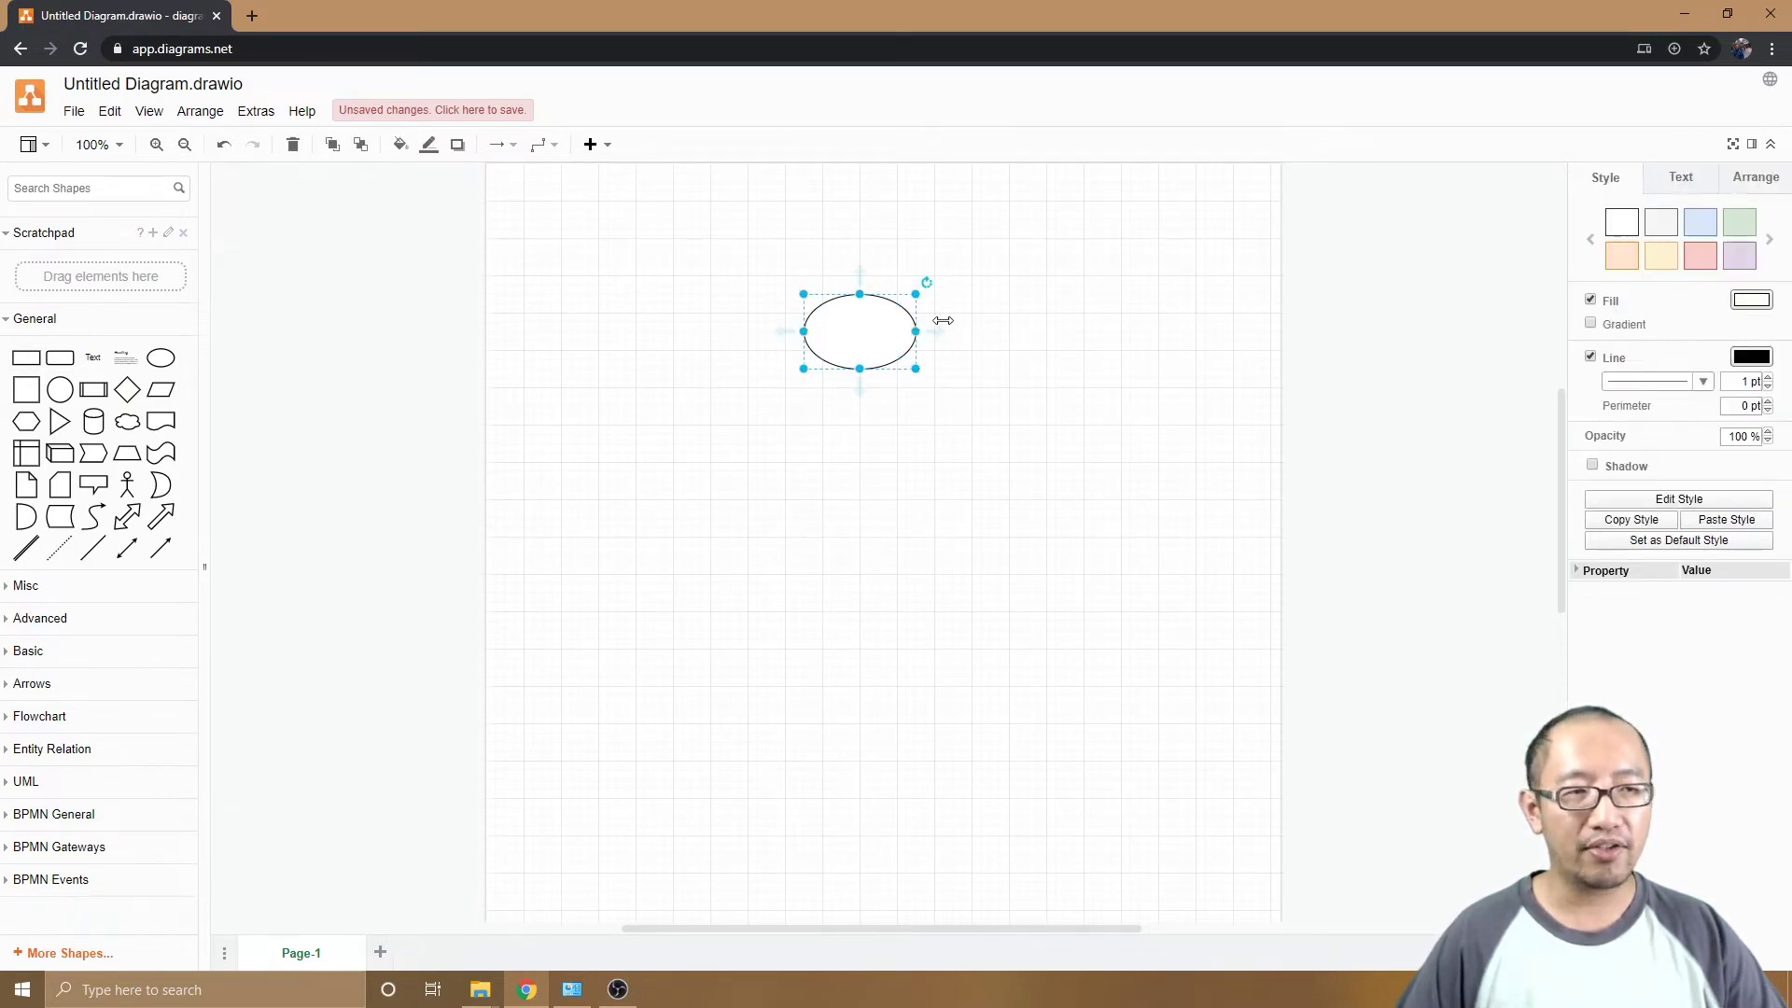
click(1664, 256)
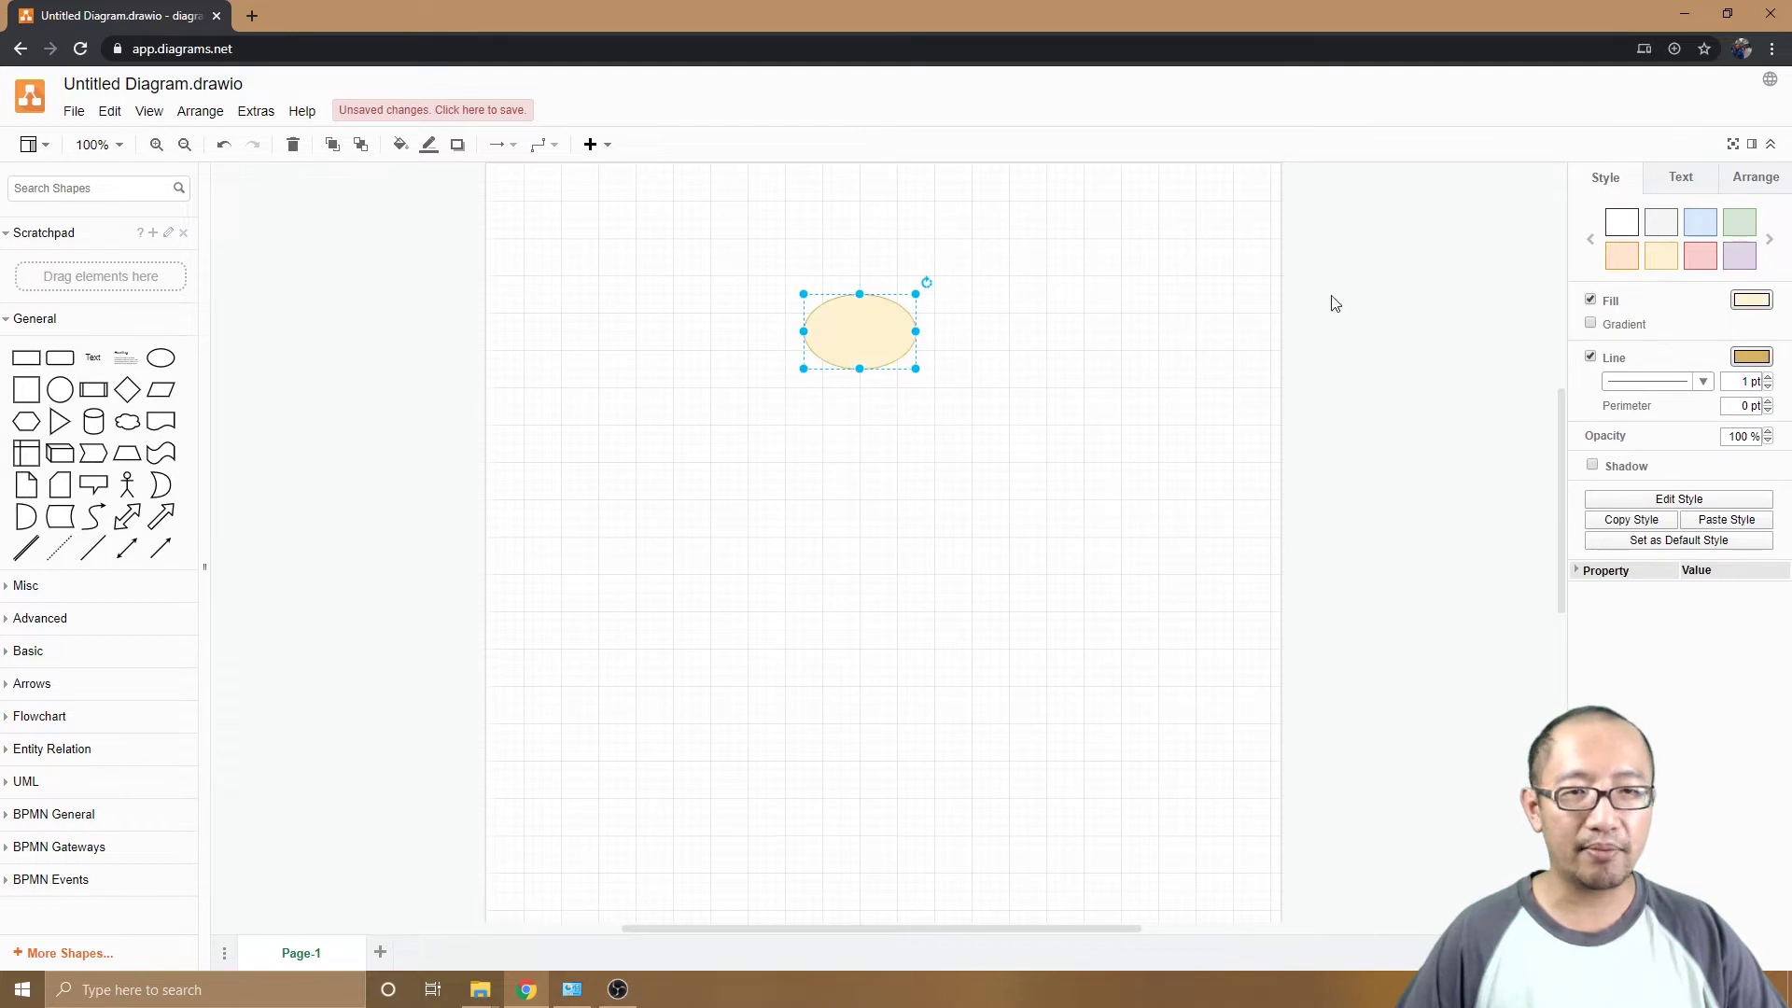
click(1005, 467)
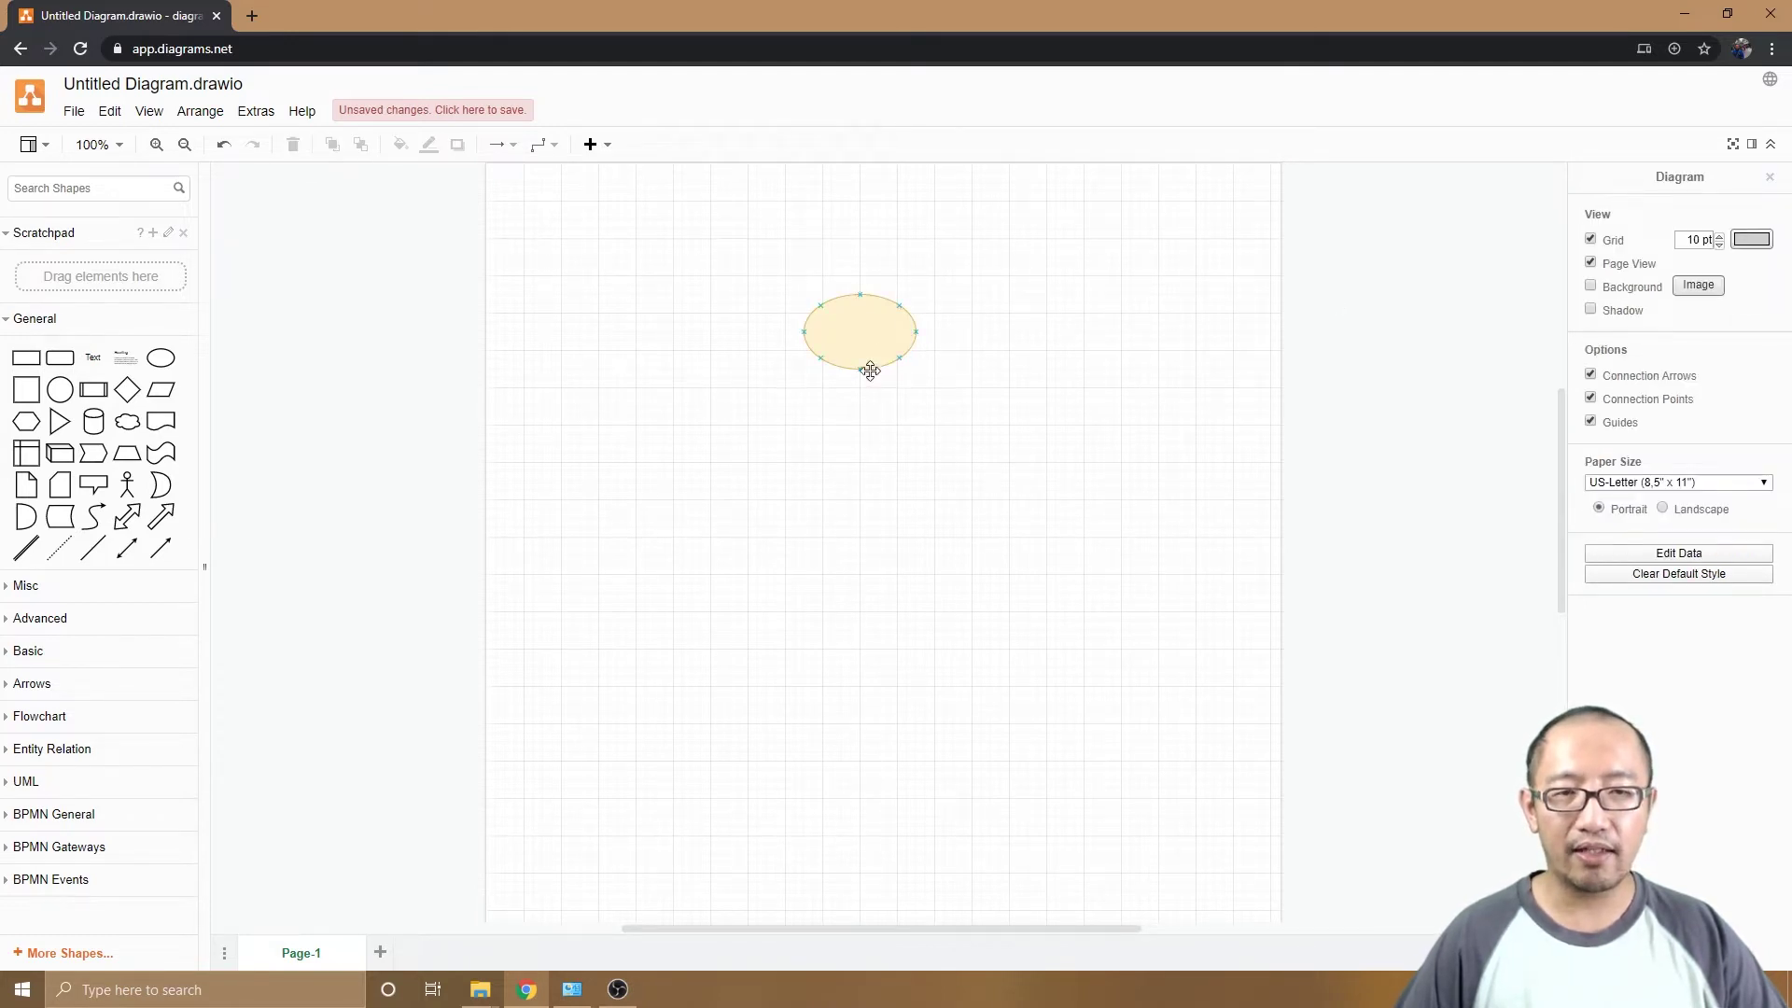
Label the yellow ellipse "Start"
click(849, 318)
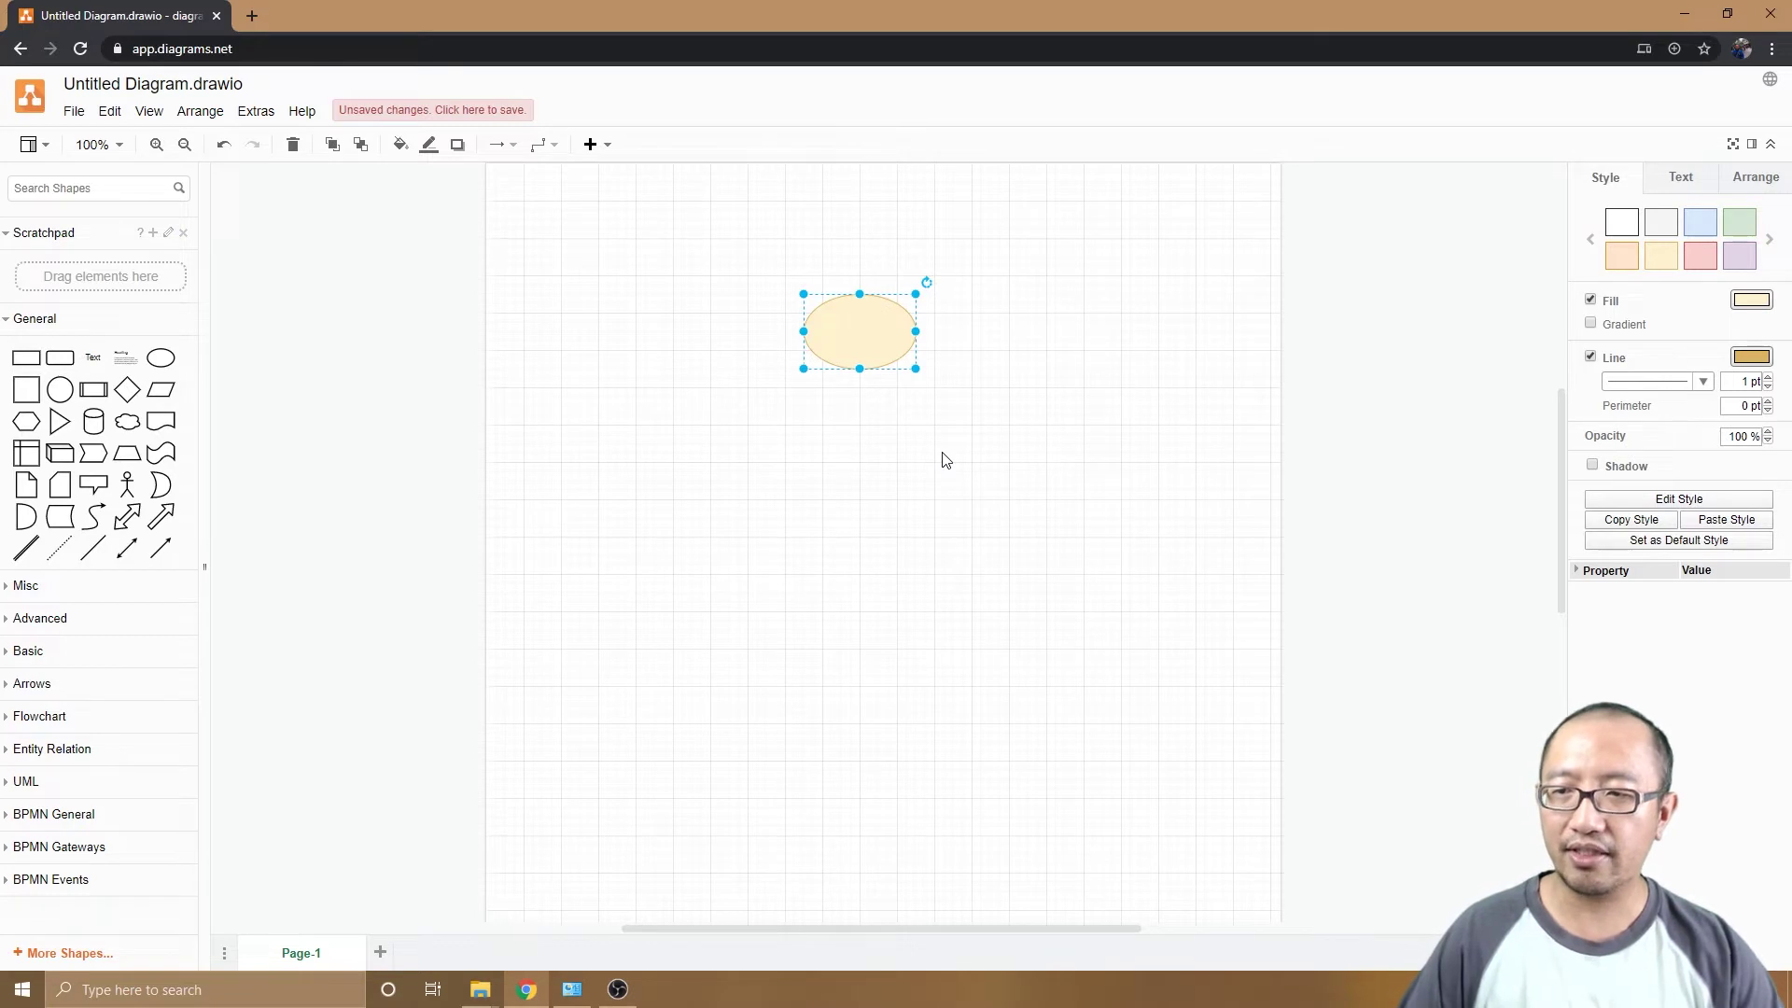
text(Start)
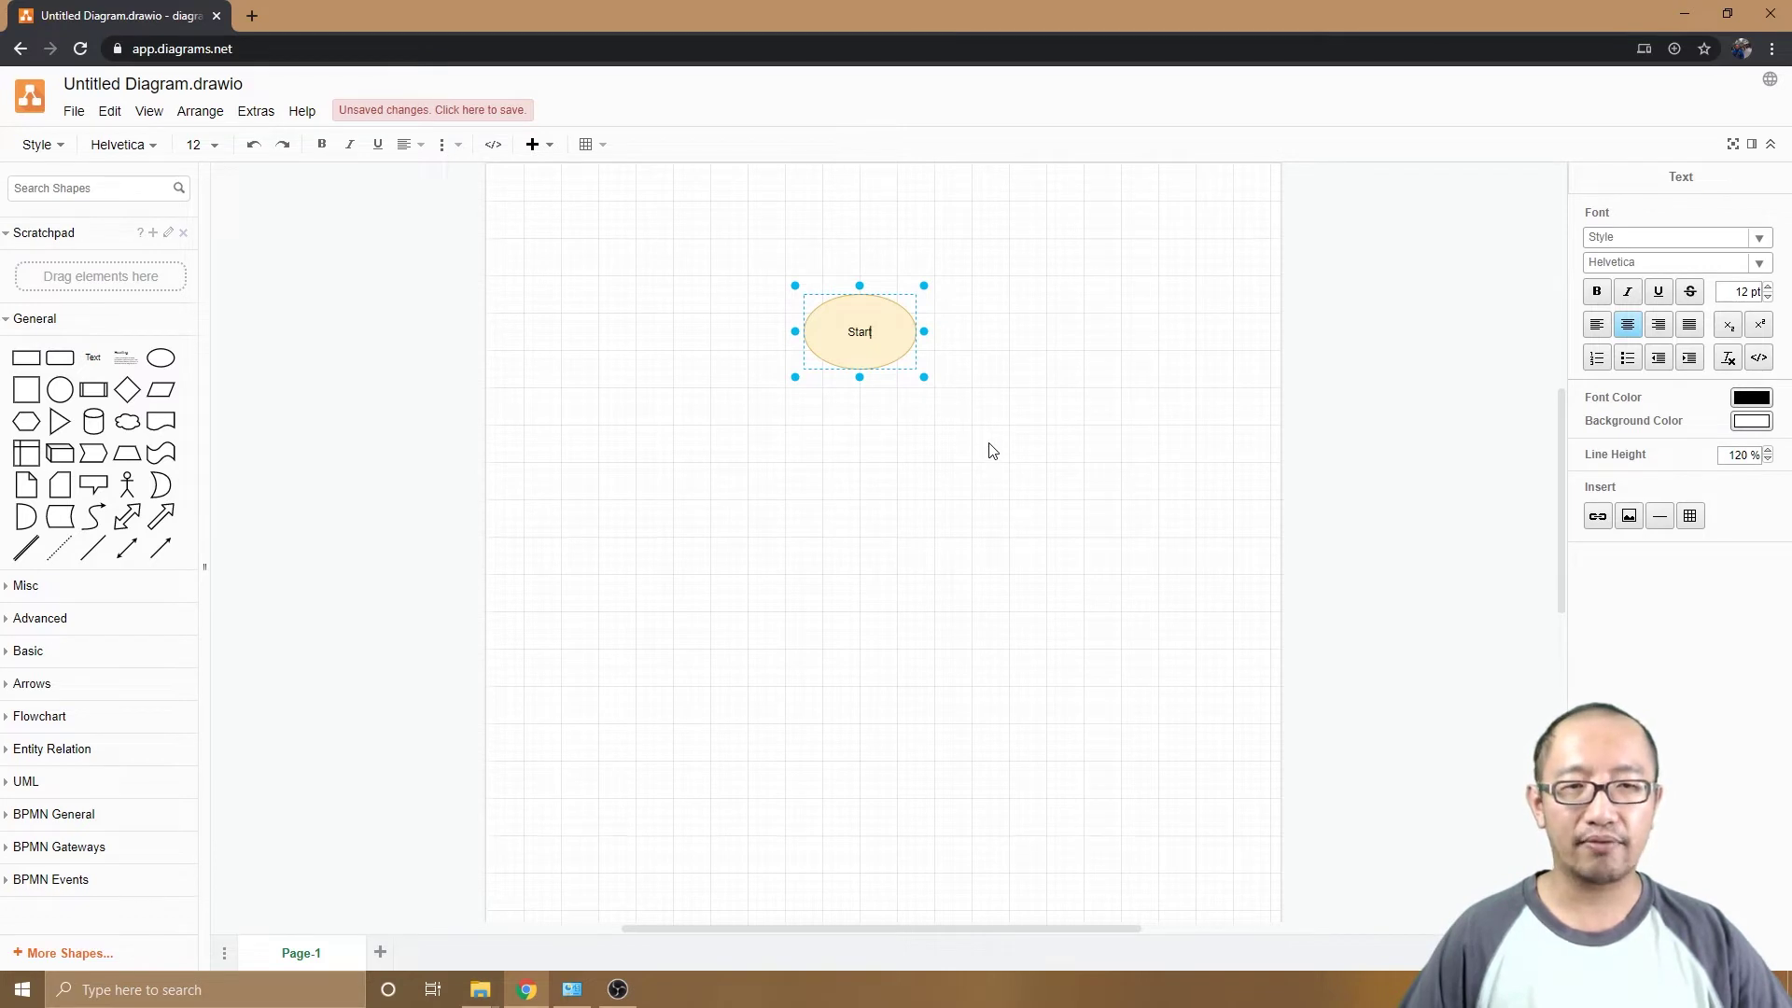
click(1079, 338)
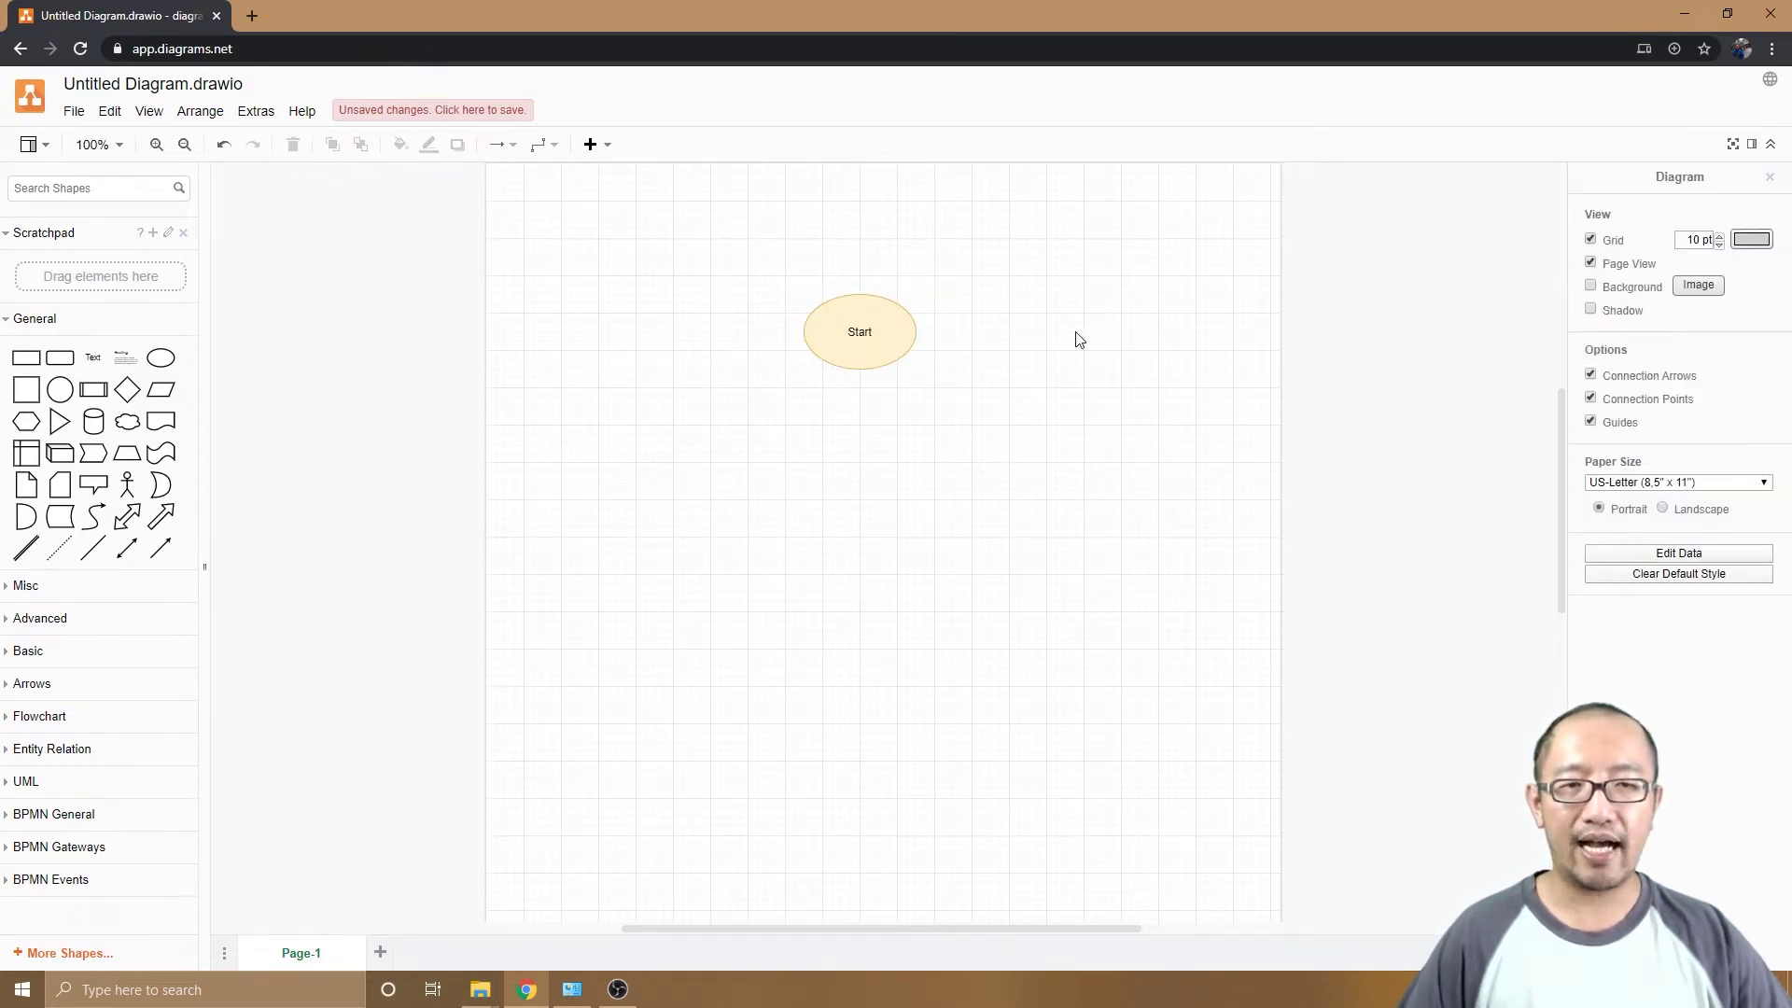
Increase the font size of the Start label to 27 pt
click(892, 321)
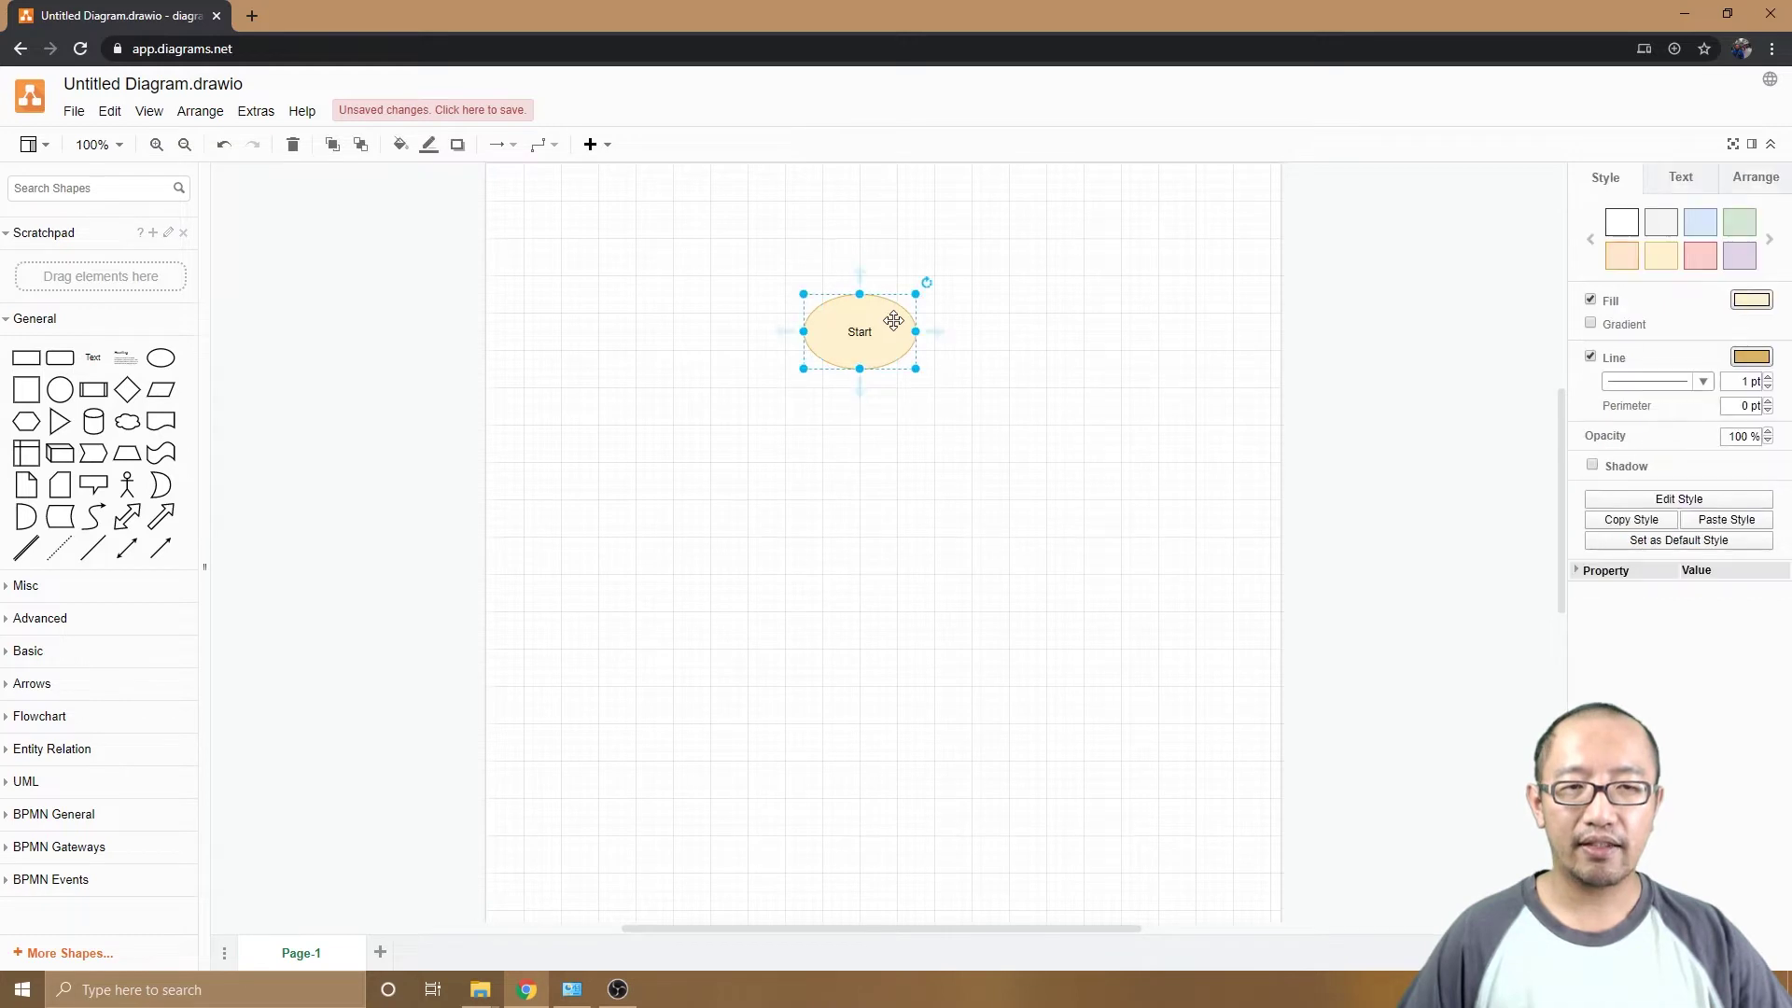
click(1691, 188)
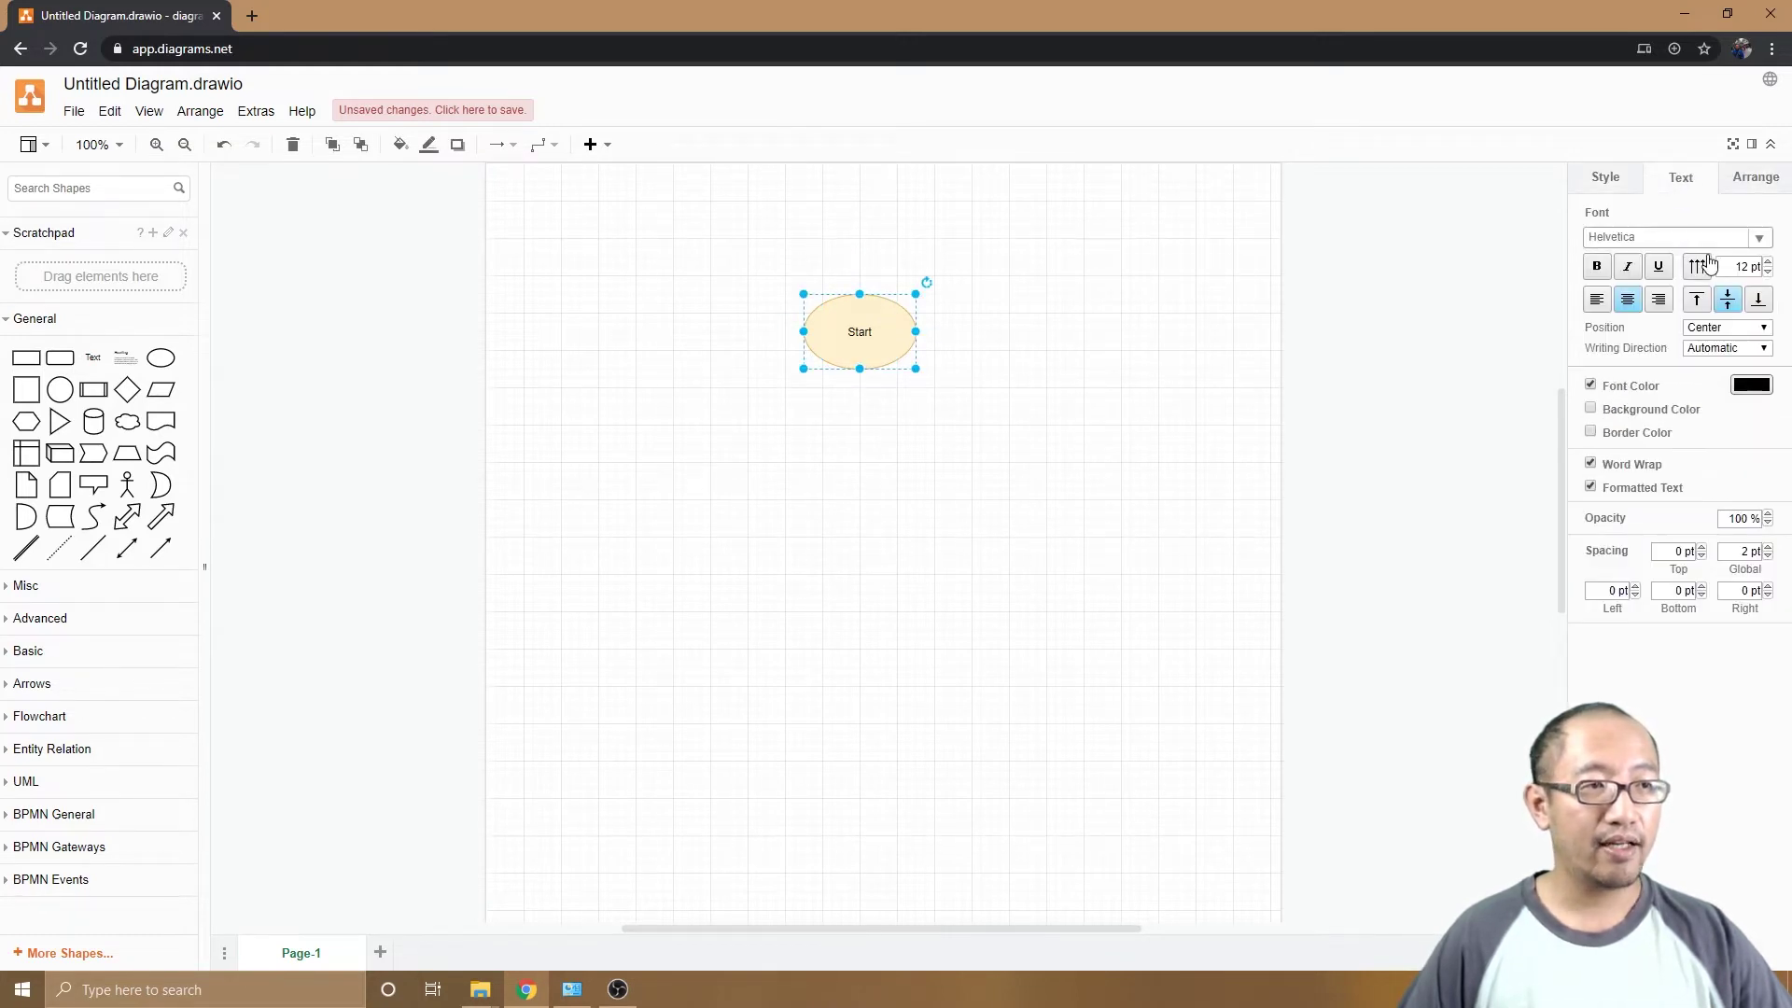
click(1768, 262)
click(1768, 263)
click(1769, 262)
click(1768, 263)
click(1768, 262)
click(1768, 262)
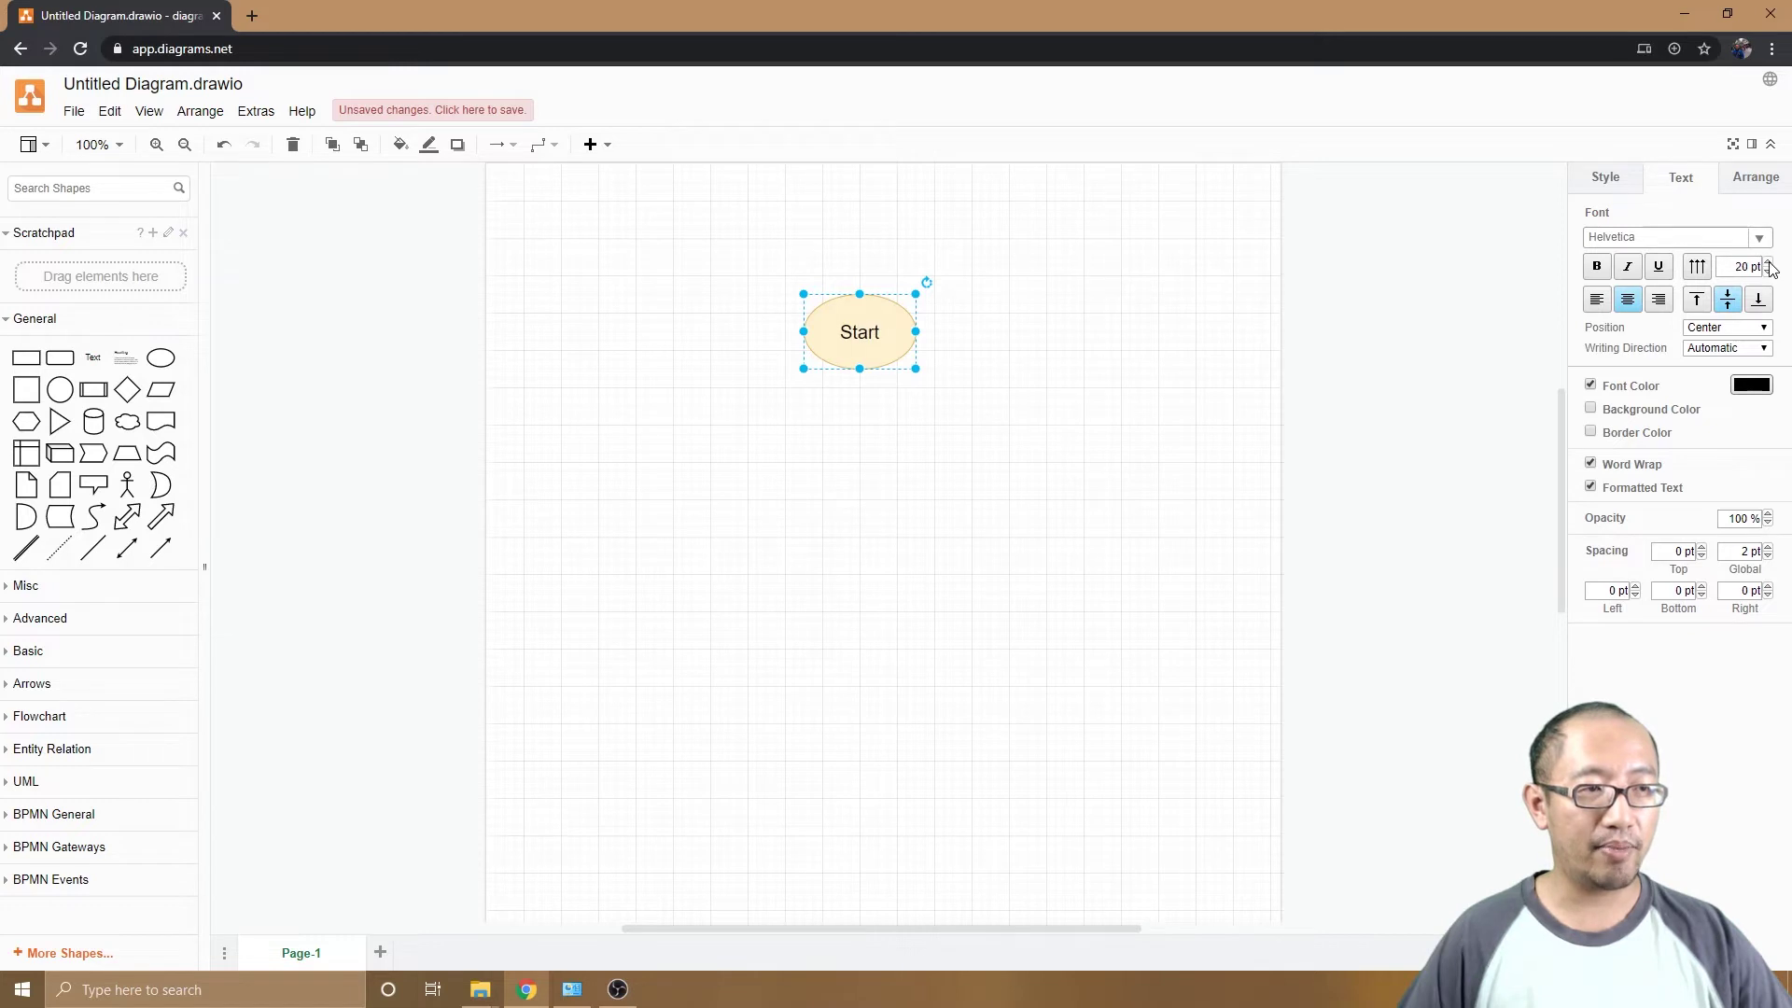
click(1768, 263)
click(1768, 263)
click(1768, 263)
click(1768, 262)
click(1084, 488)
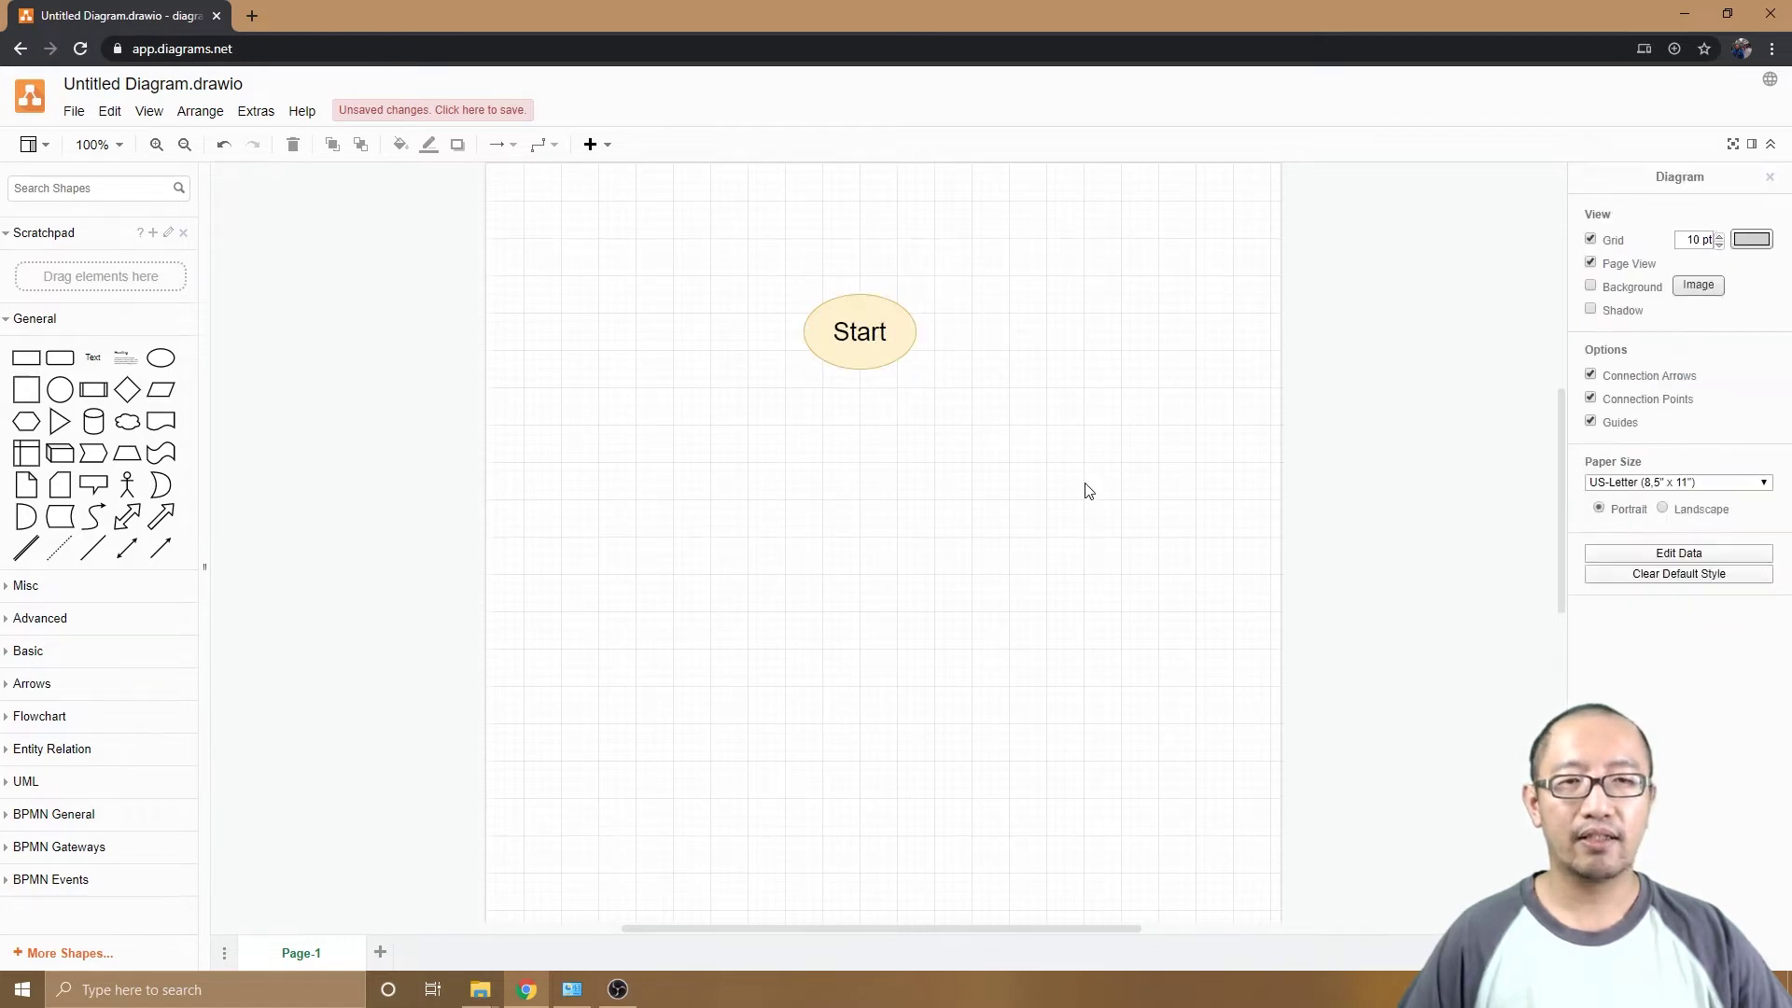
Enlarge the Start ellipse so its label has more room around it
click(882, 360)
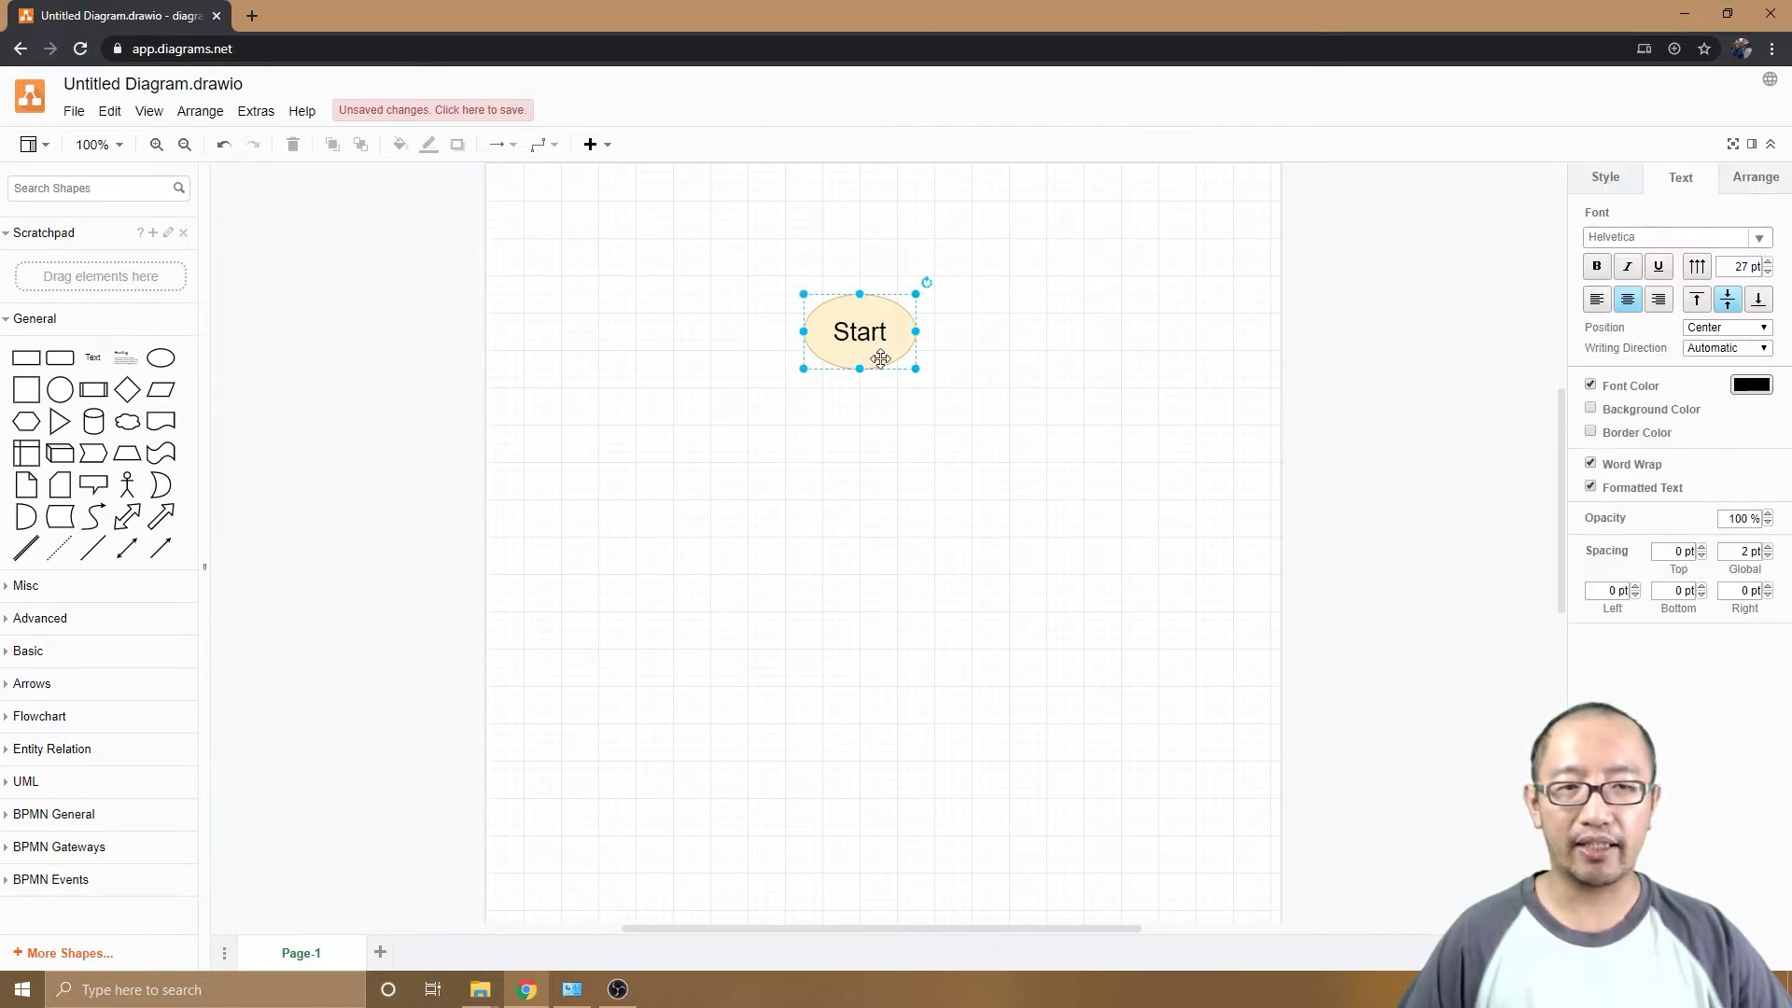
mouse_move(917, 370)
mouse_down()
mouse_move(964, 392)
mouse_move(889, 370)
mouse_up()
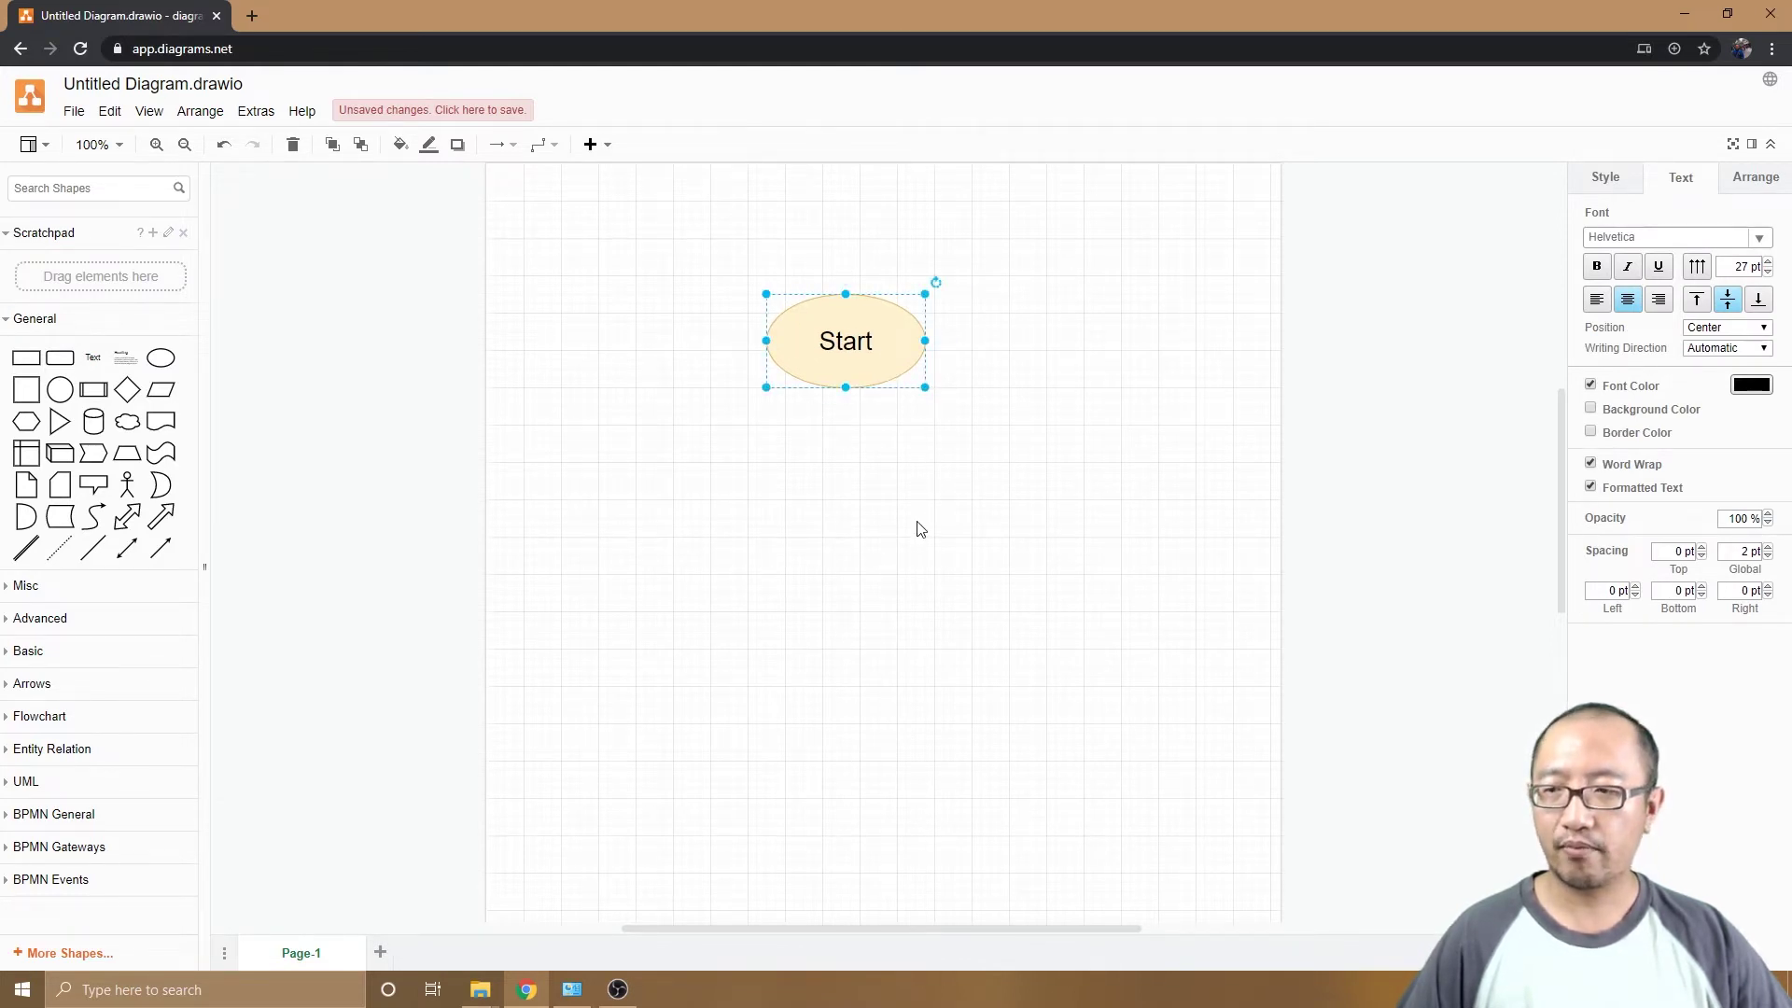
click(983, 468)
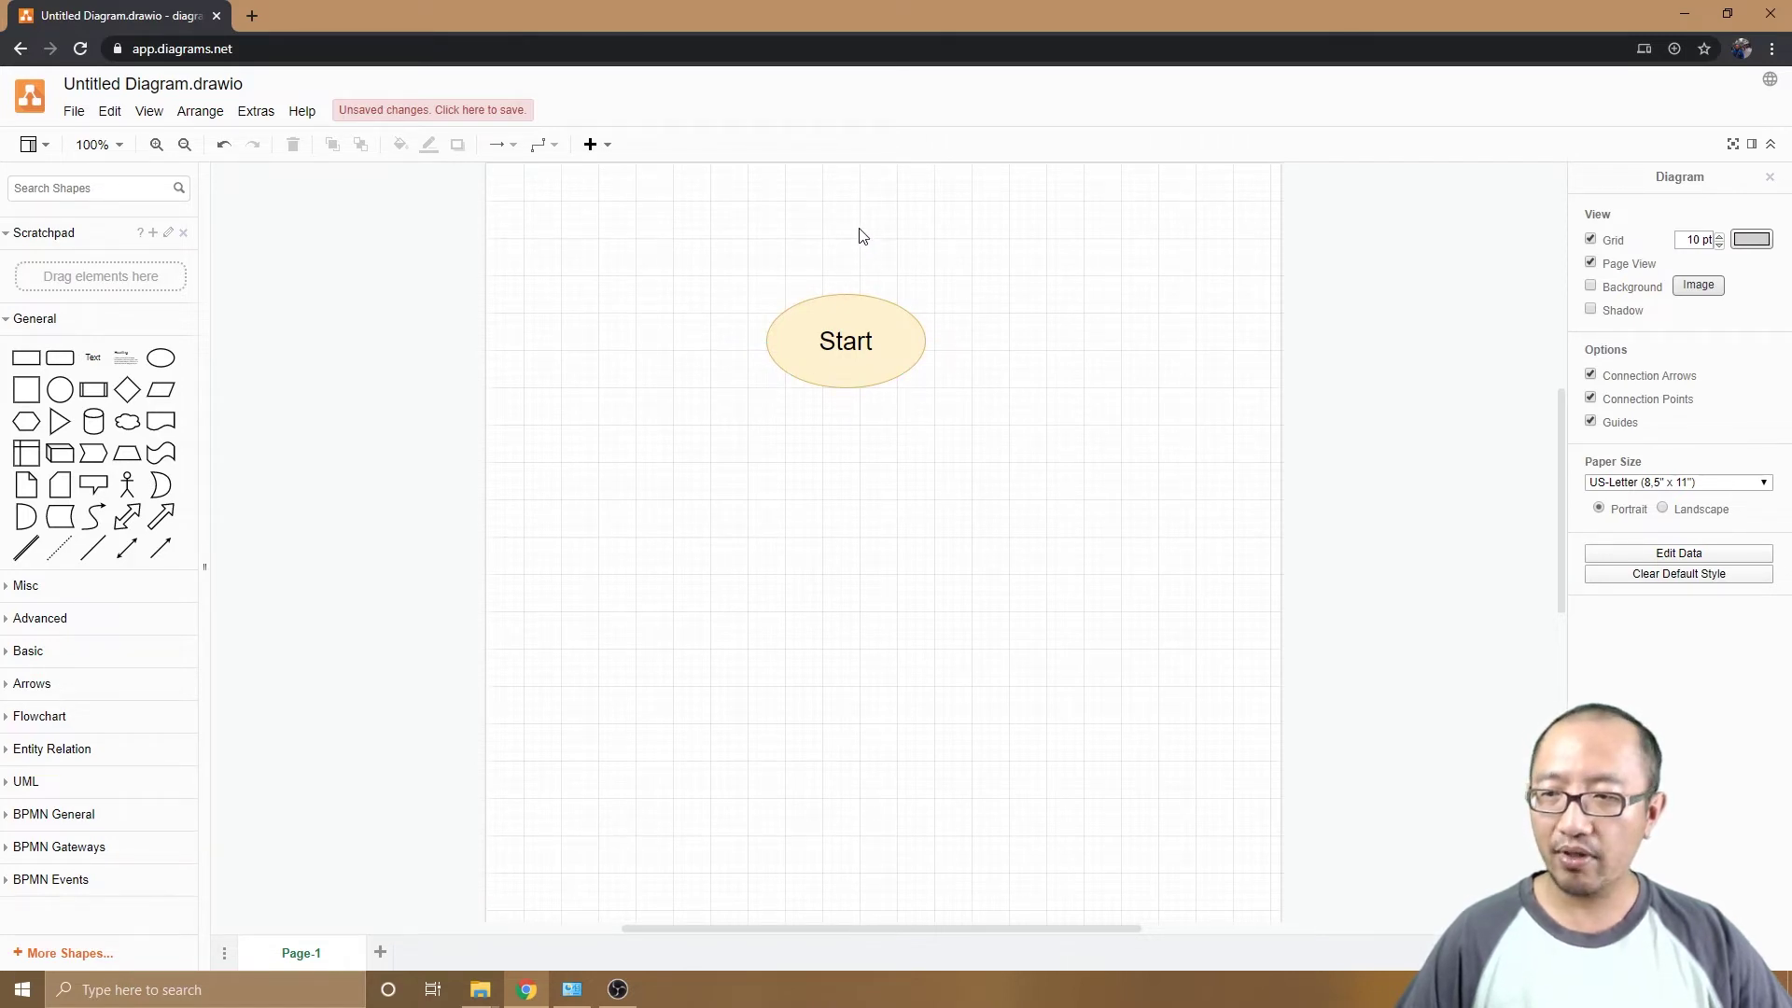
Add a rectangle centred below the Start ellipse and enlarge it until it is wider than the ellipse
mouse_move(36, 362)
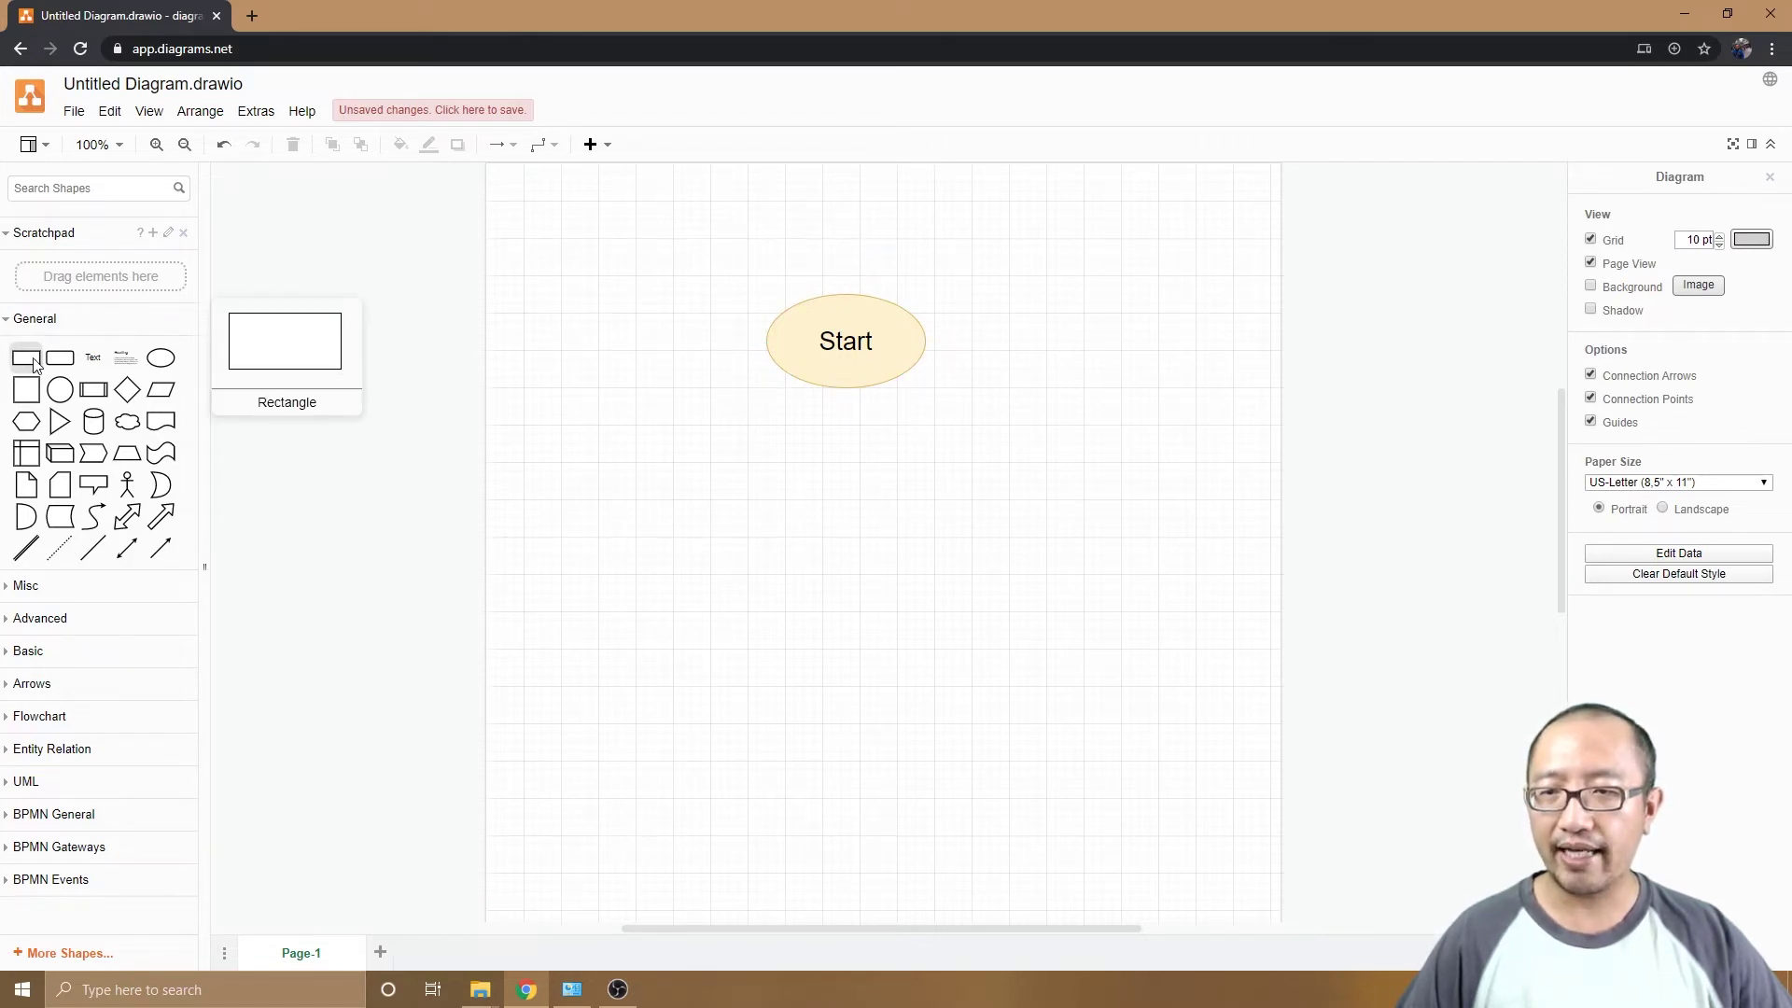
drag(35, 363, 792, 464)
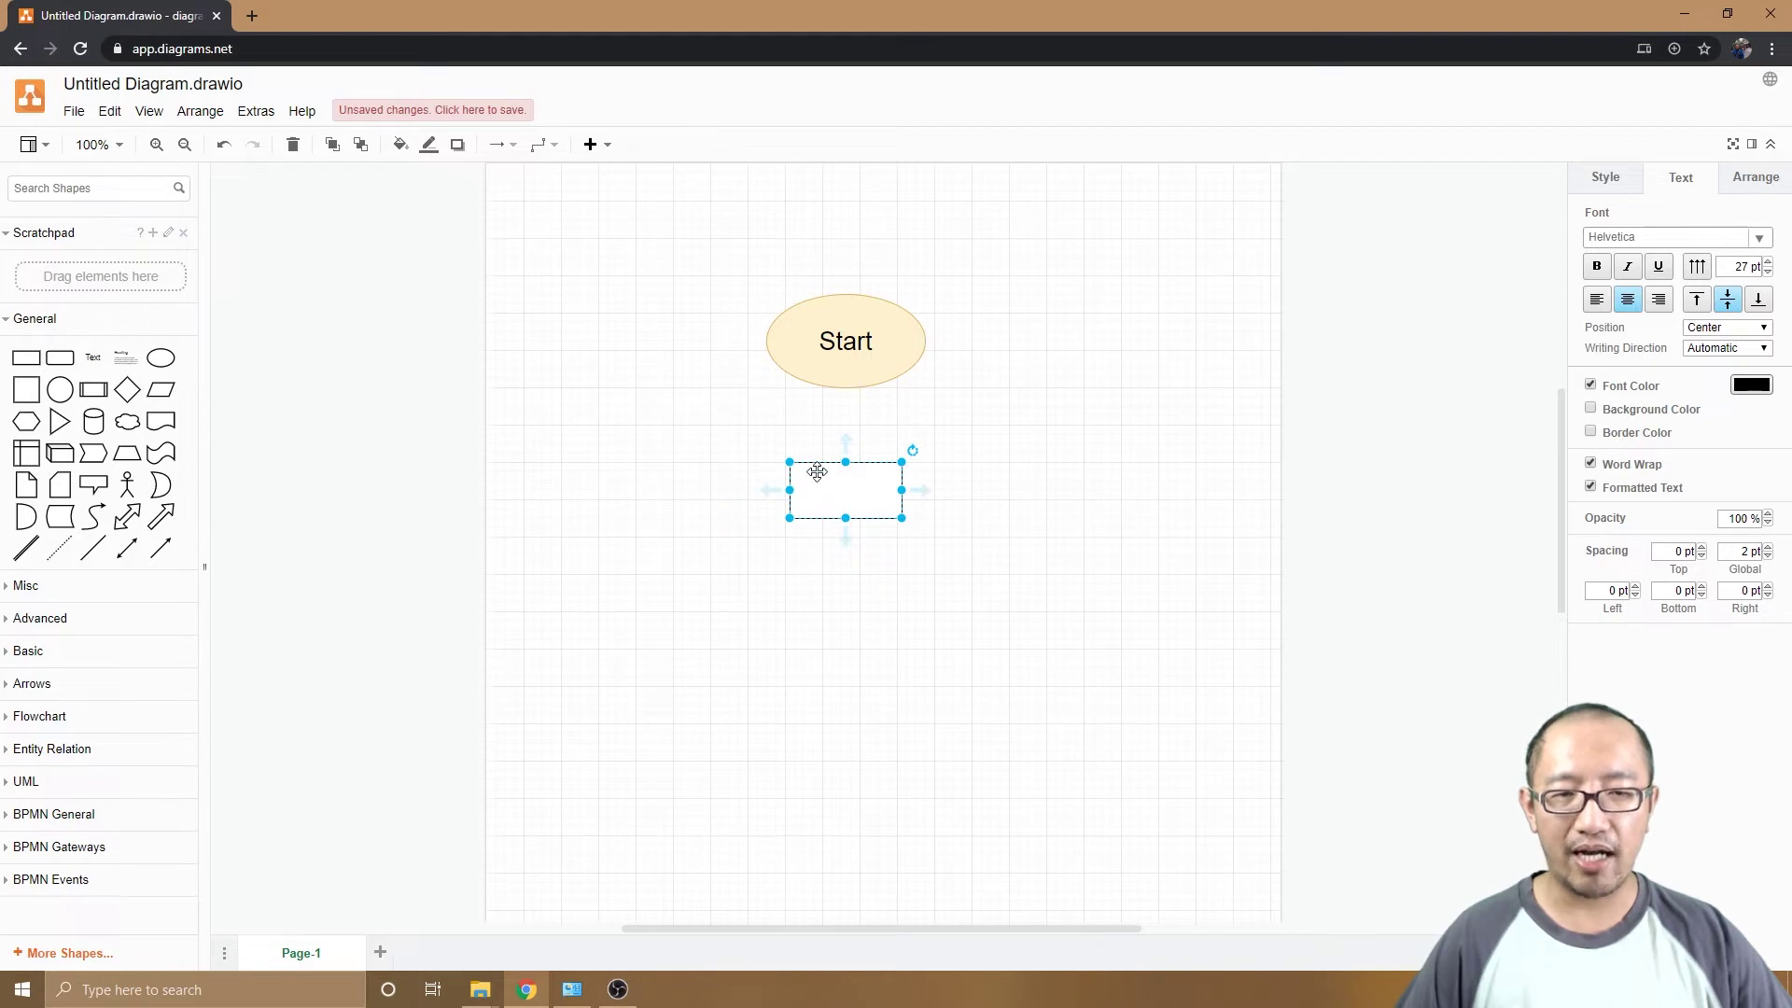
drag(902, 518, 829, 491)
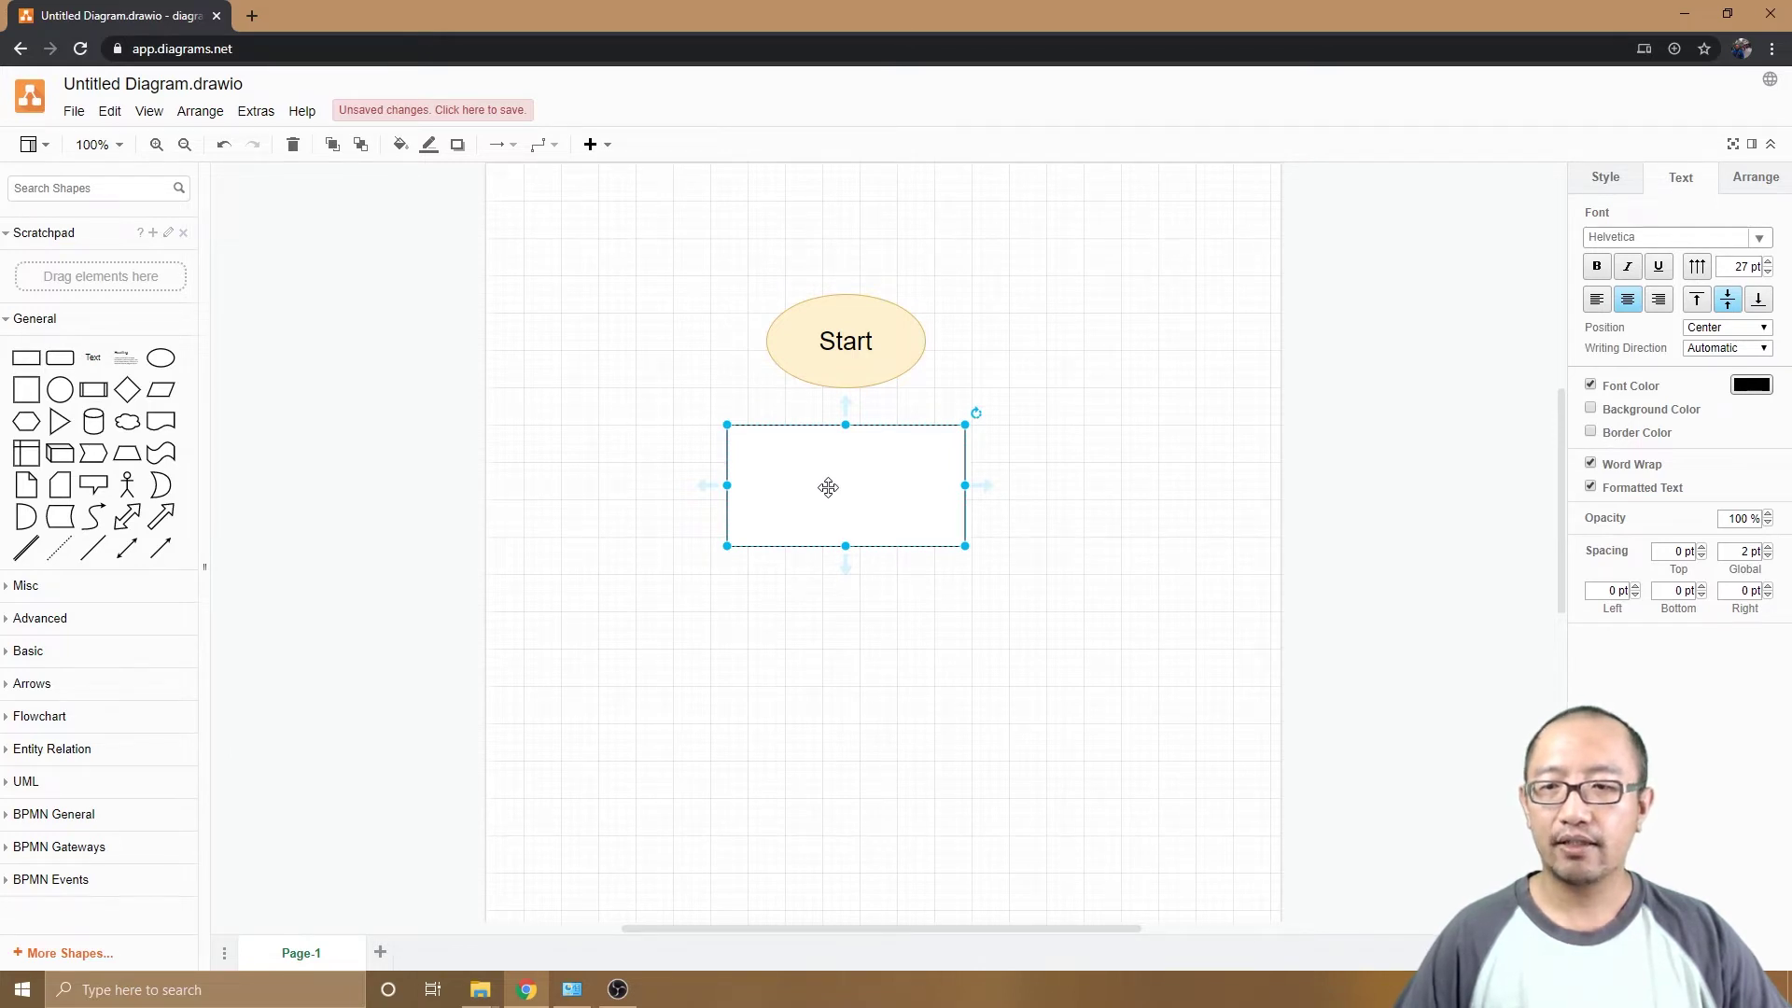
Add a text element centred above the Start ellipse and stretch it to roughly the width of the rectangle
click(635, 415)
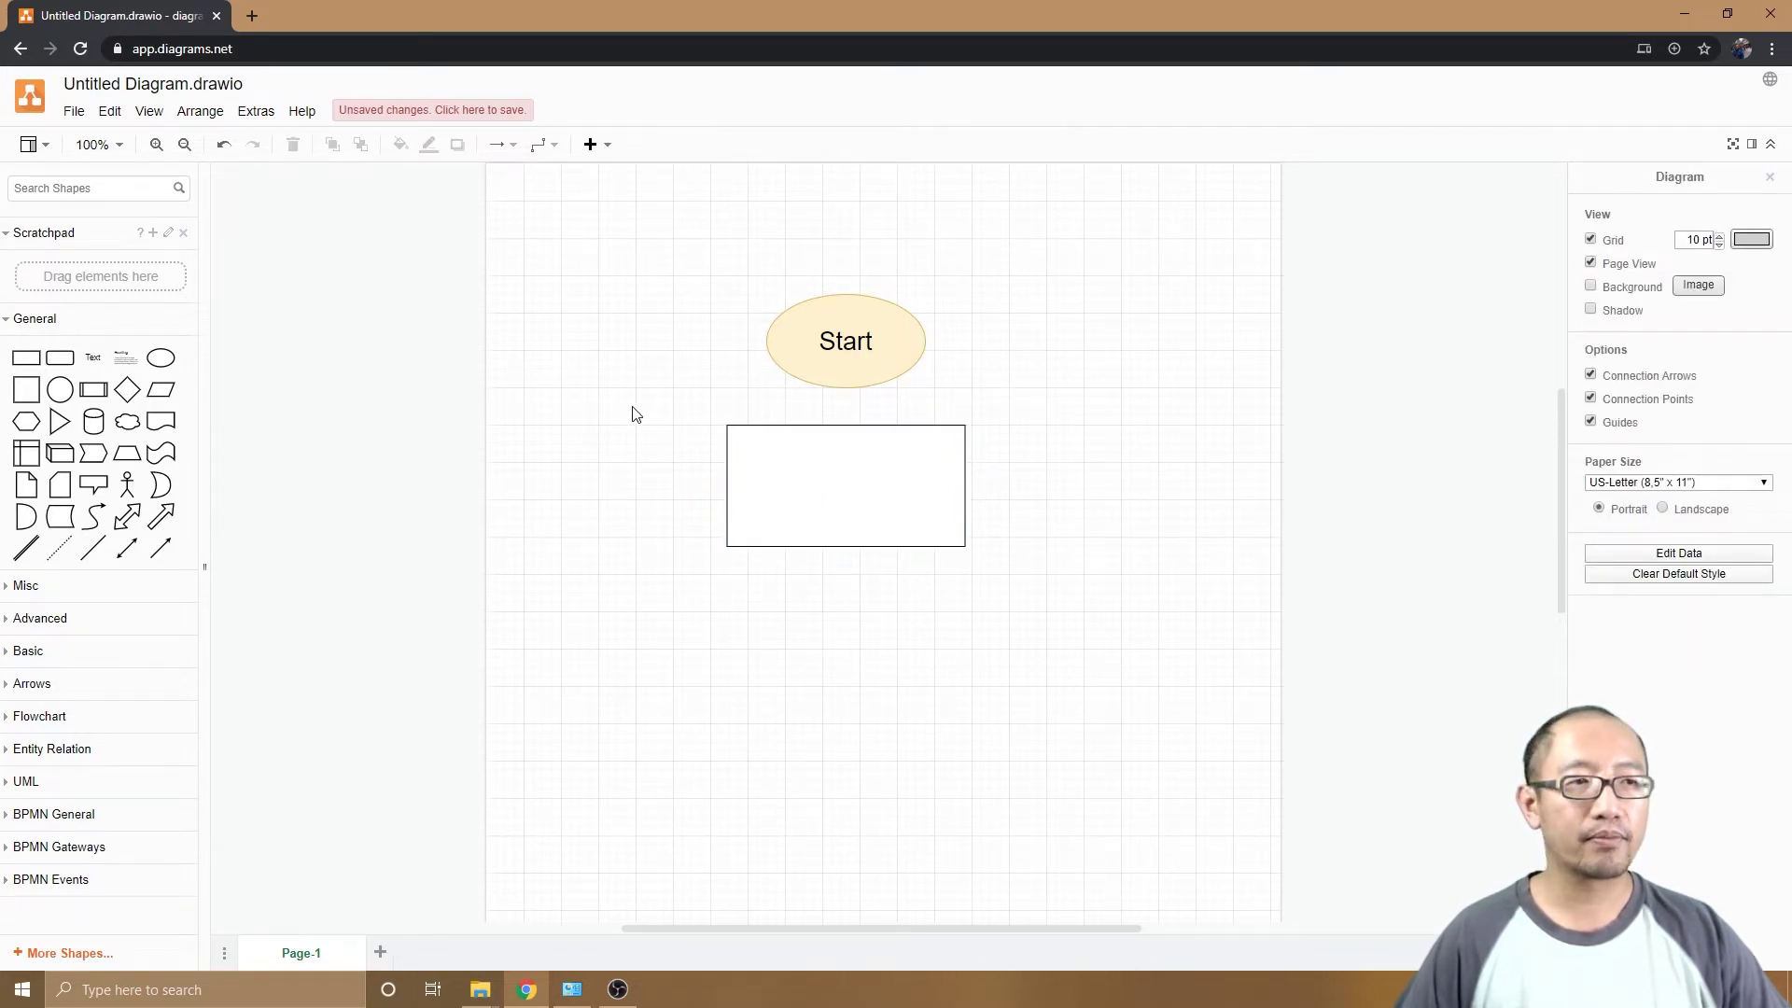
scroll(550, 322, up, 3)
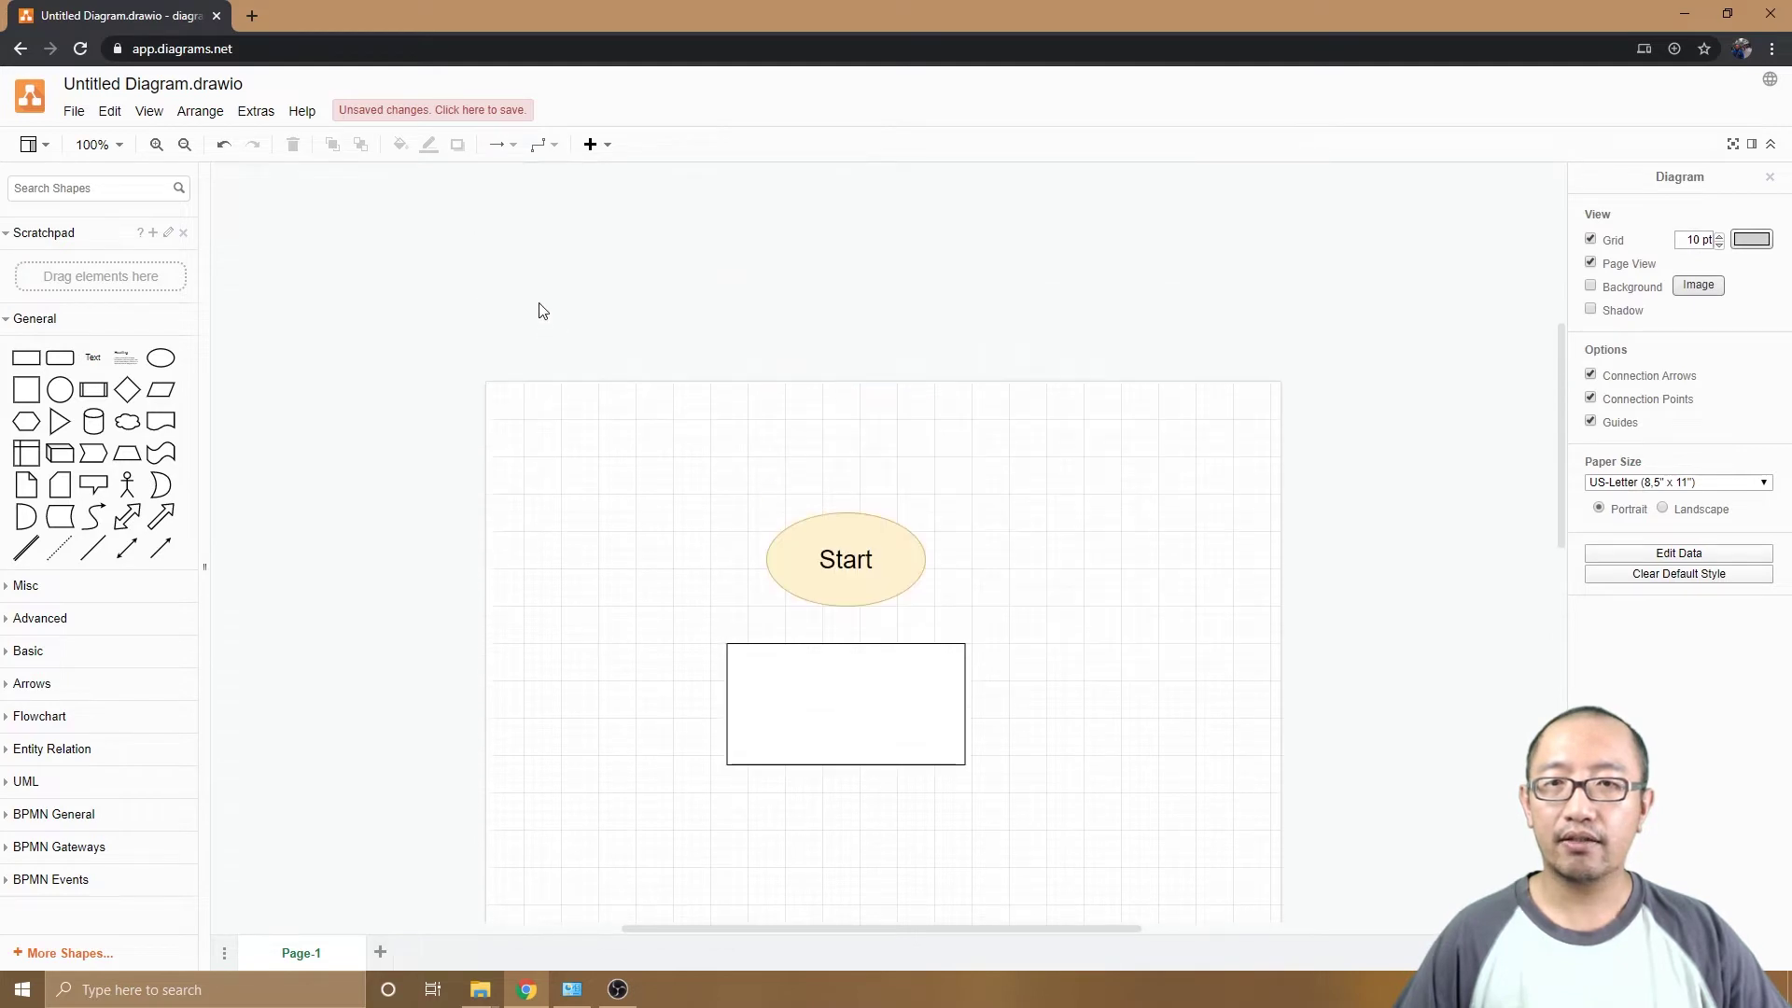
scroll(526, 295, down, 3)
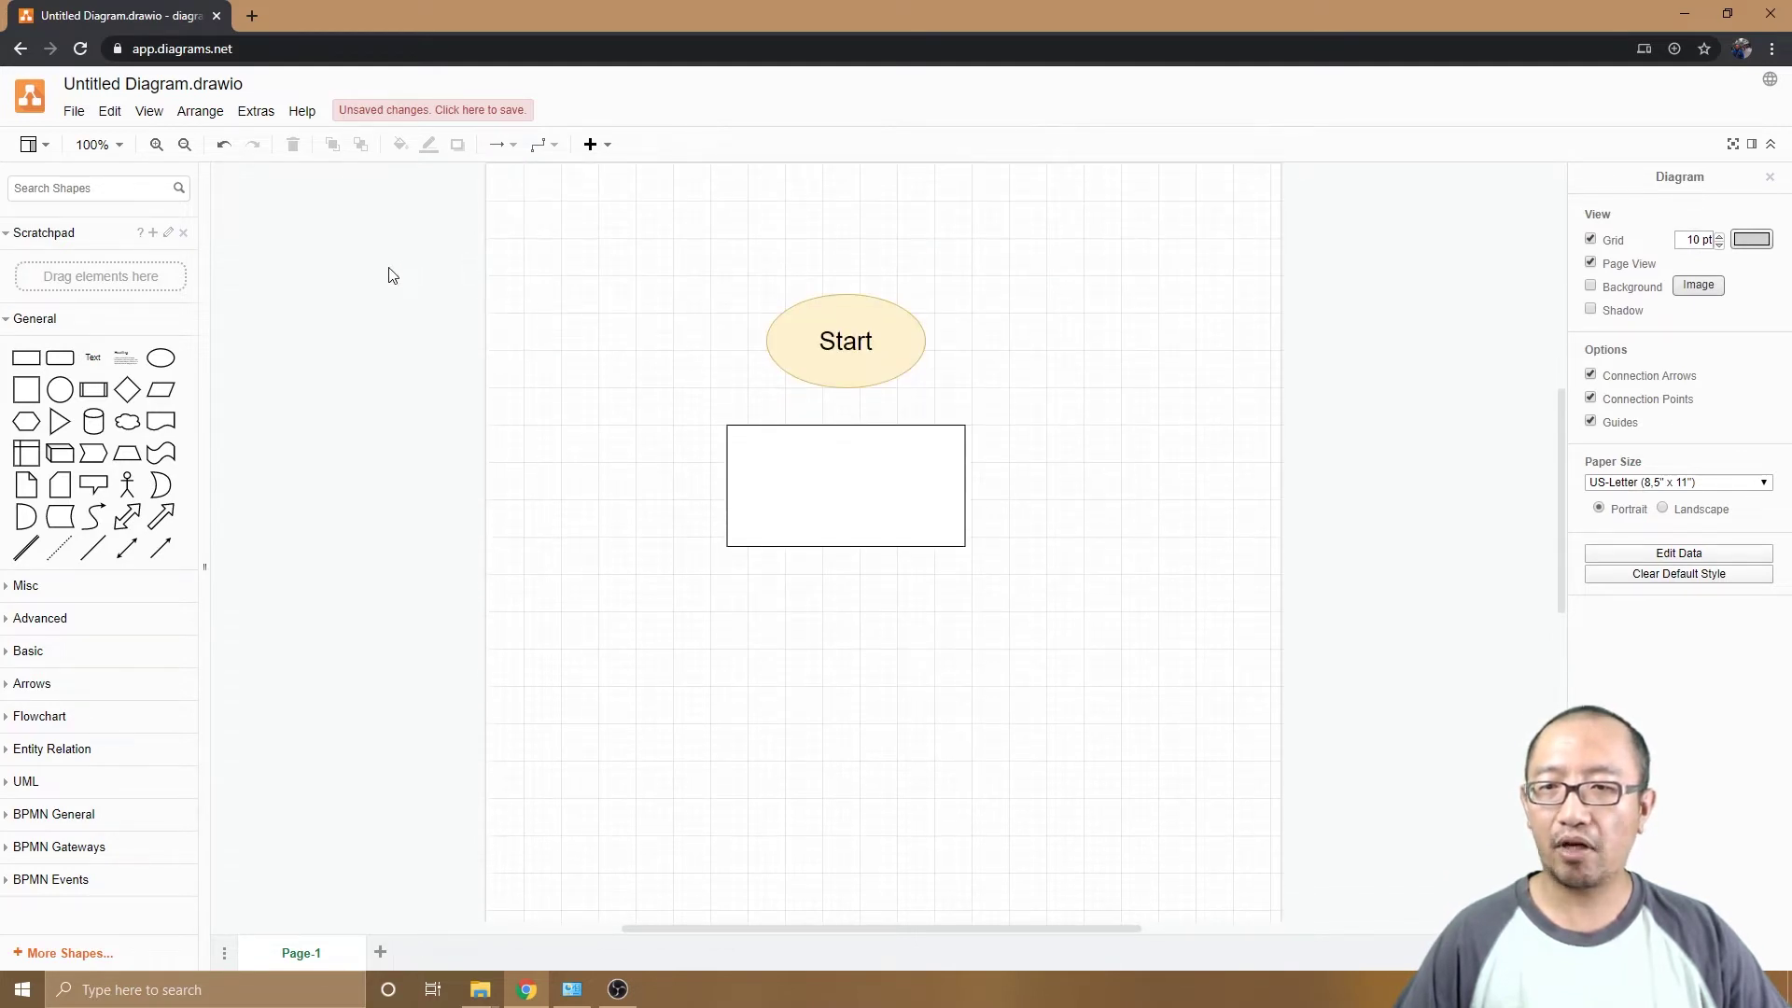
scroll(537, 238, up, 3)
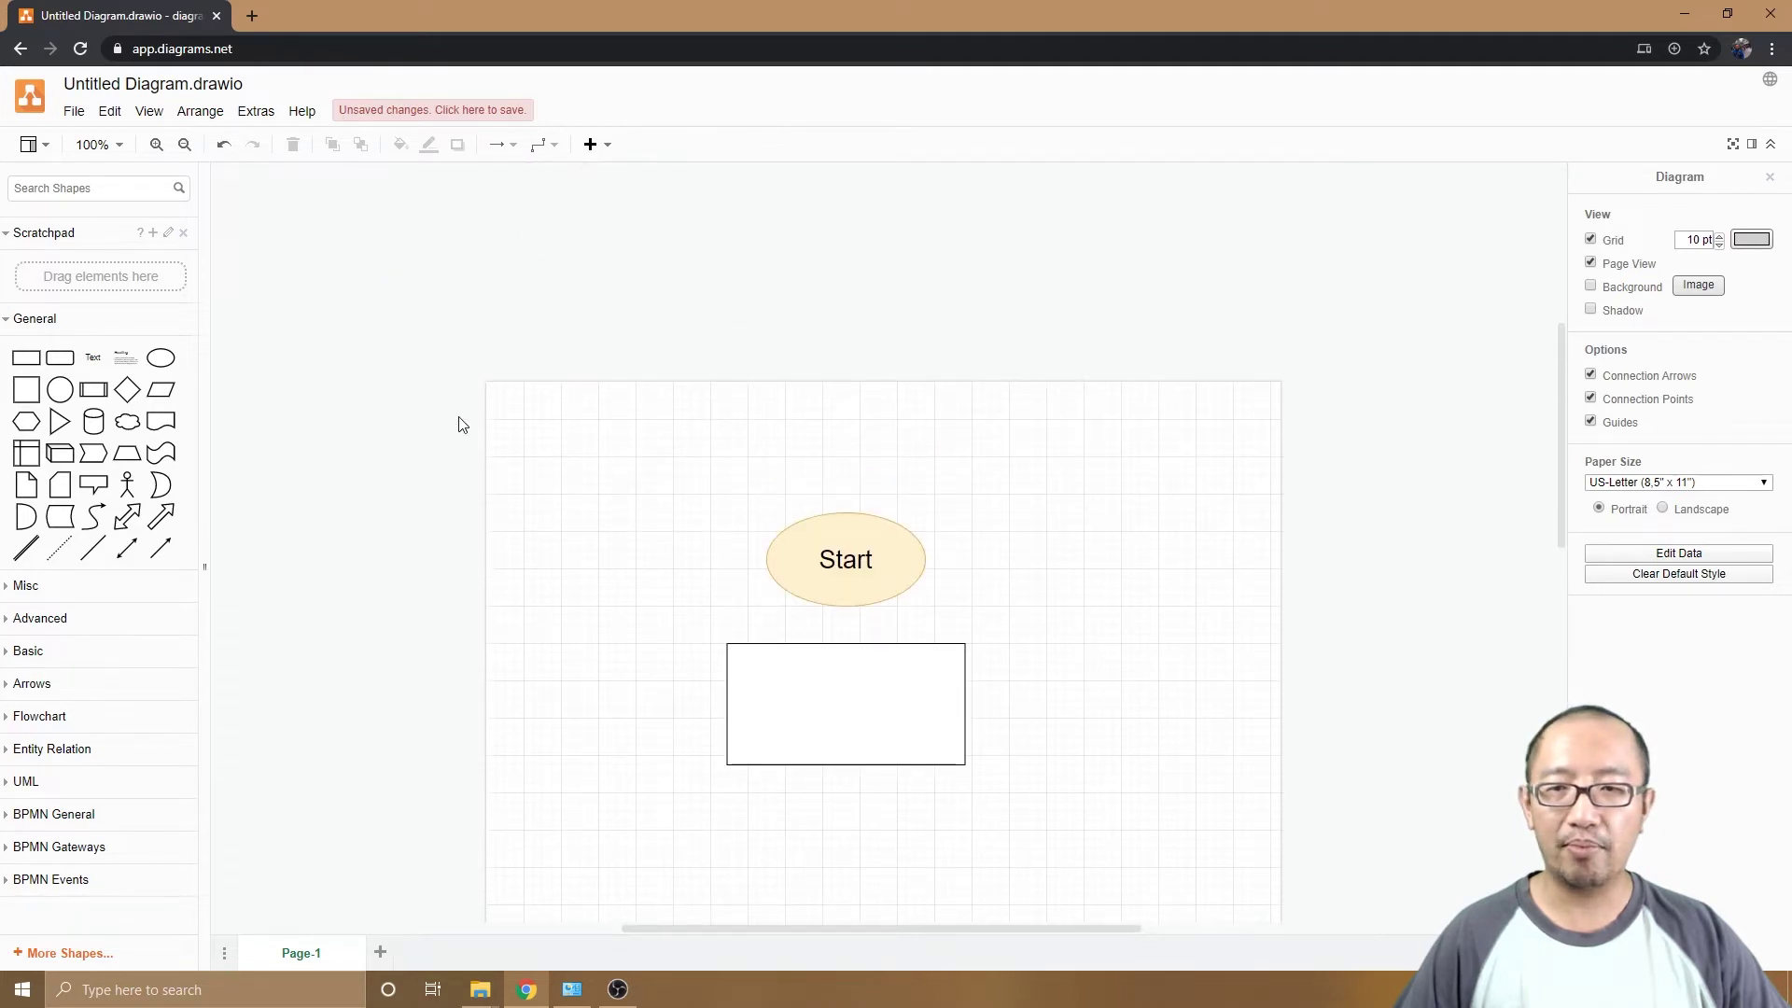
click(93, 357)
drag(882, 541, 963, 476)
double_click(770, 454)
drag(833, 450, 829, 448)
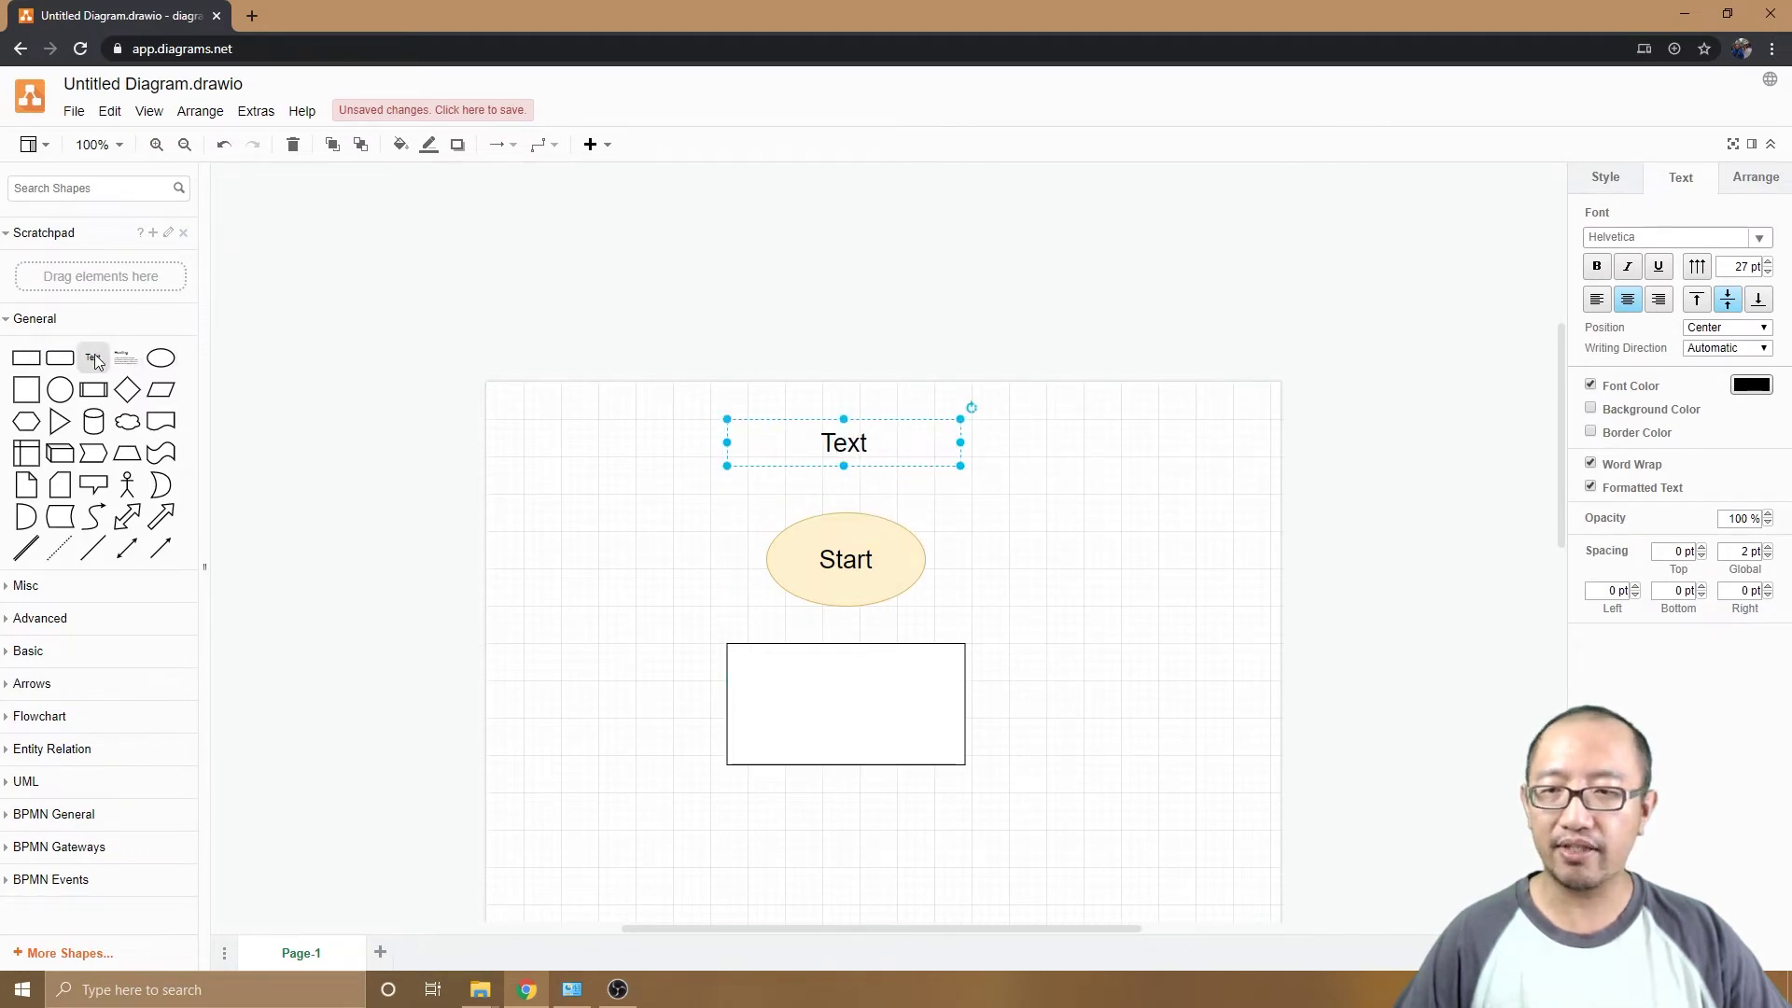
Replace the placeholder text above the Start ellipse with the title "How to Rock Climb"
double_click(842, 450)
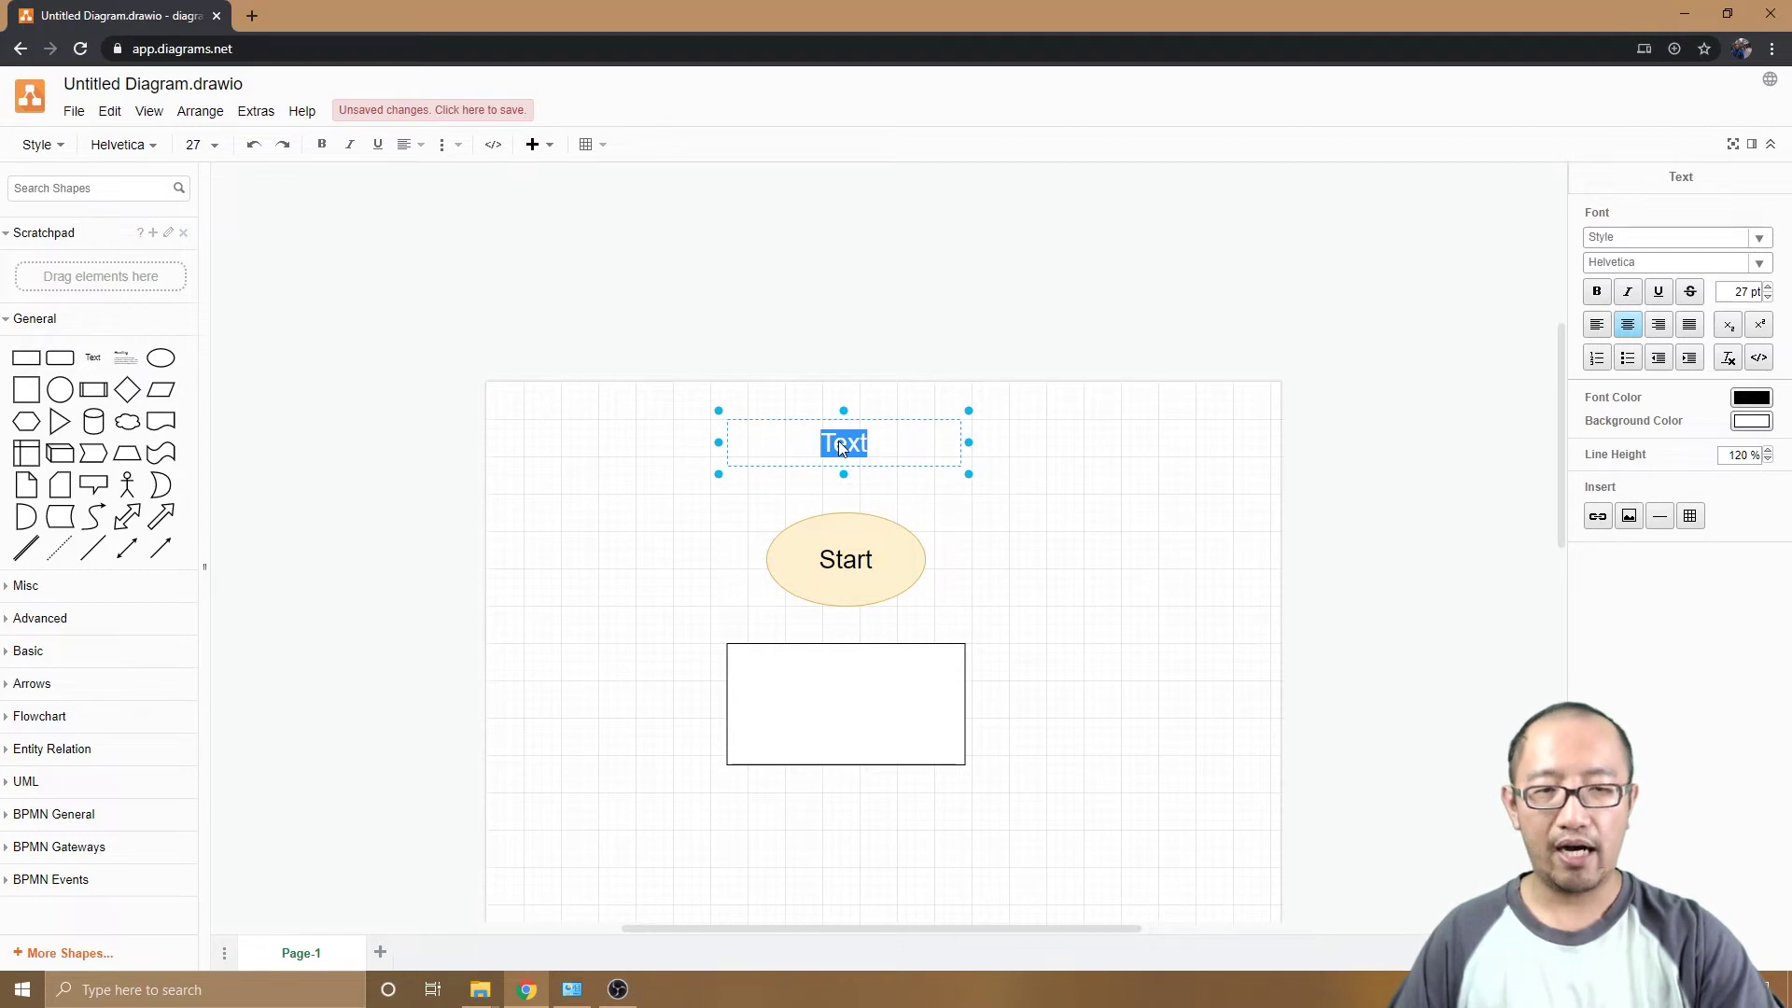
text(How to Rock )
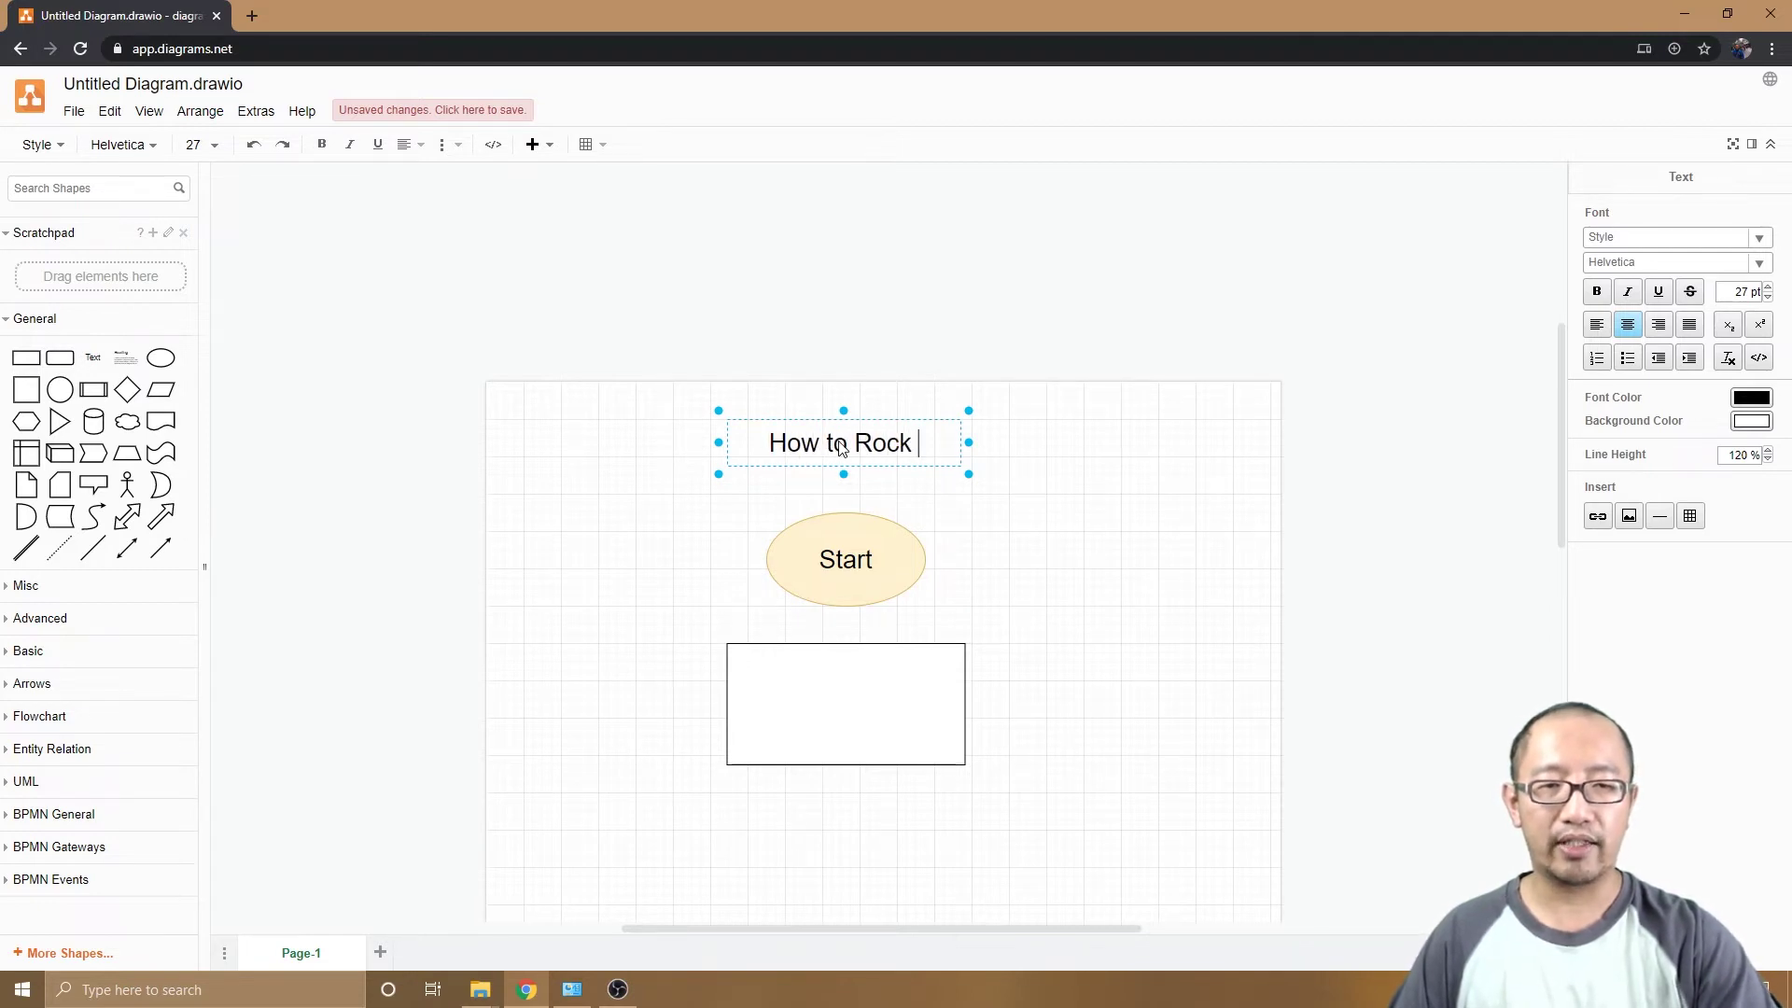
text(Climb)
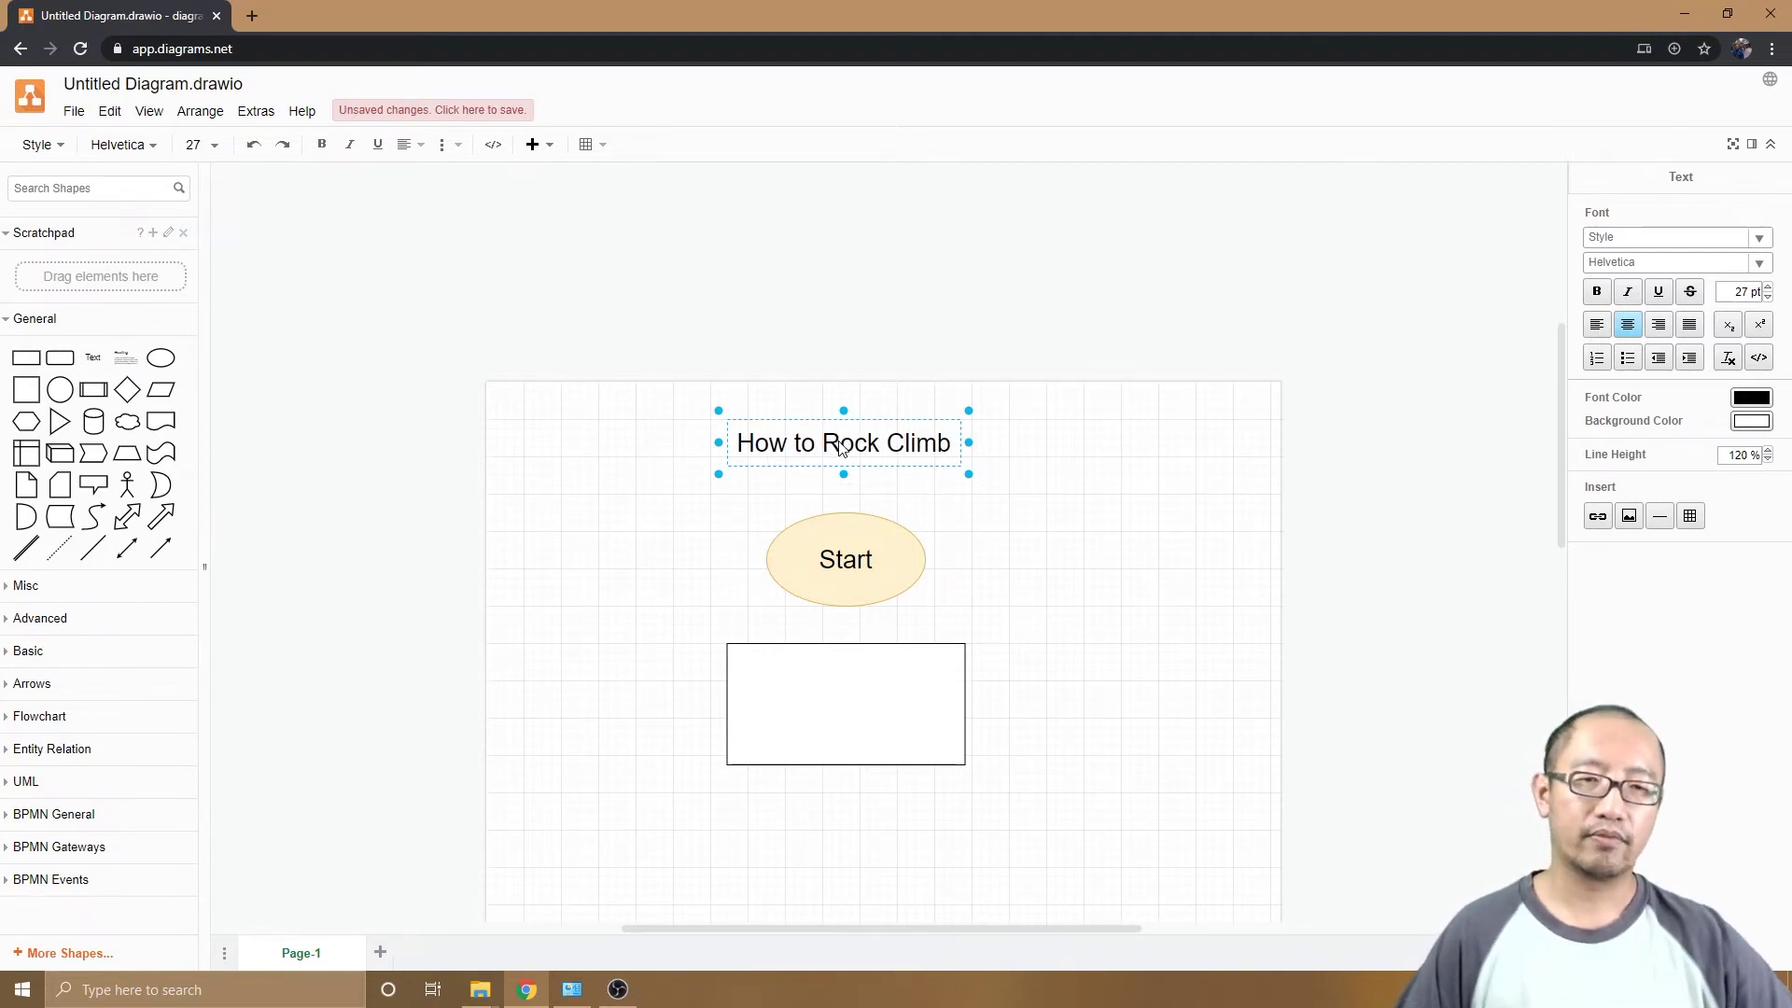
Move the Start ellipse slightly up, keeping it centred between the title and the rectangle
click(880, 541)
mouse_move(872, 532)
mouse_down()
mouse_move(884, 544)
mouse_move(876, 523)
mouse_up()
click(1027, 639)
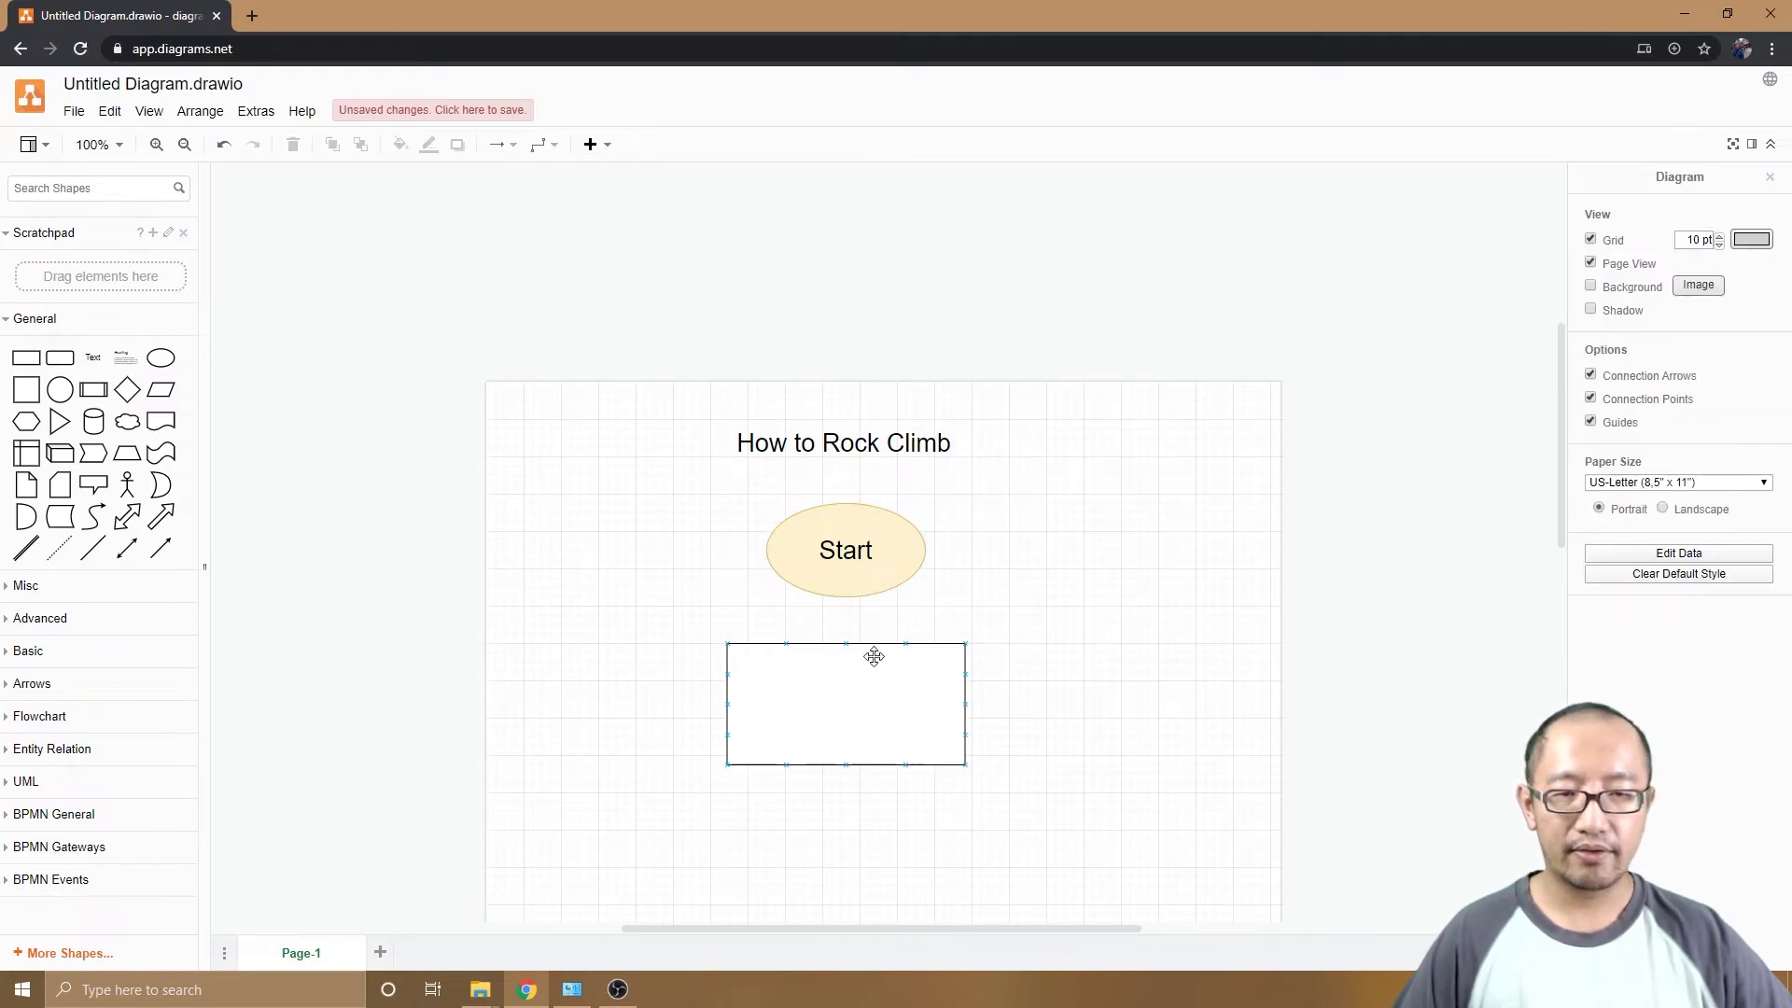
Label the rectangle below Start "Put on harness. Tie harness to rope. Approach wall."
drag(872, 653, 879, 662)
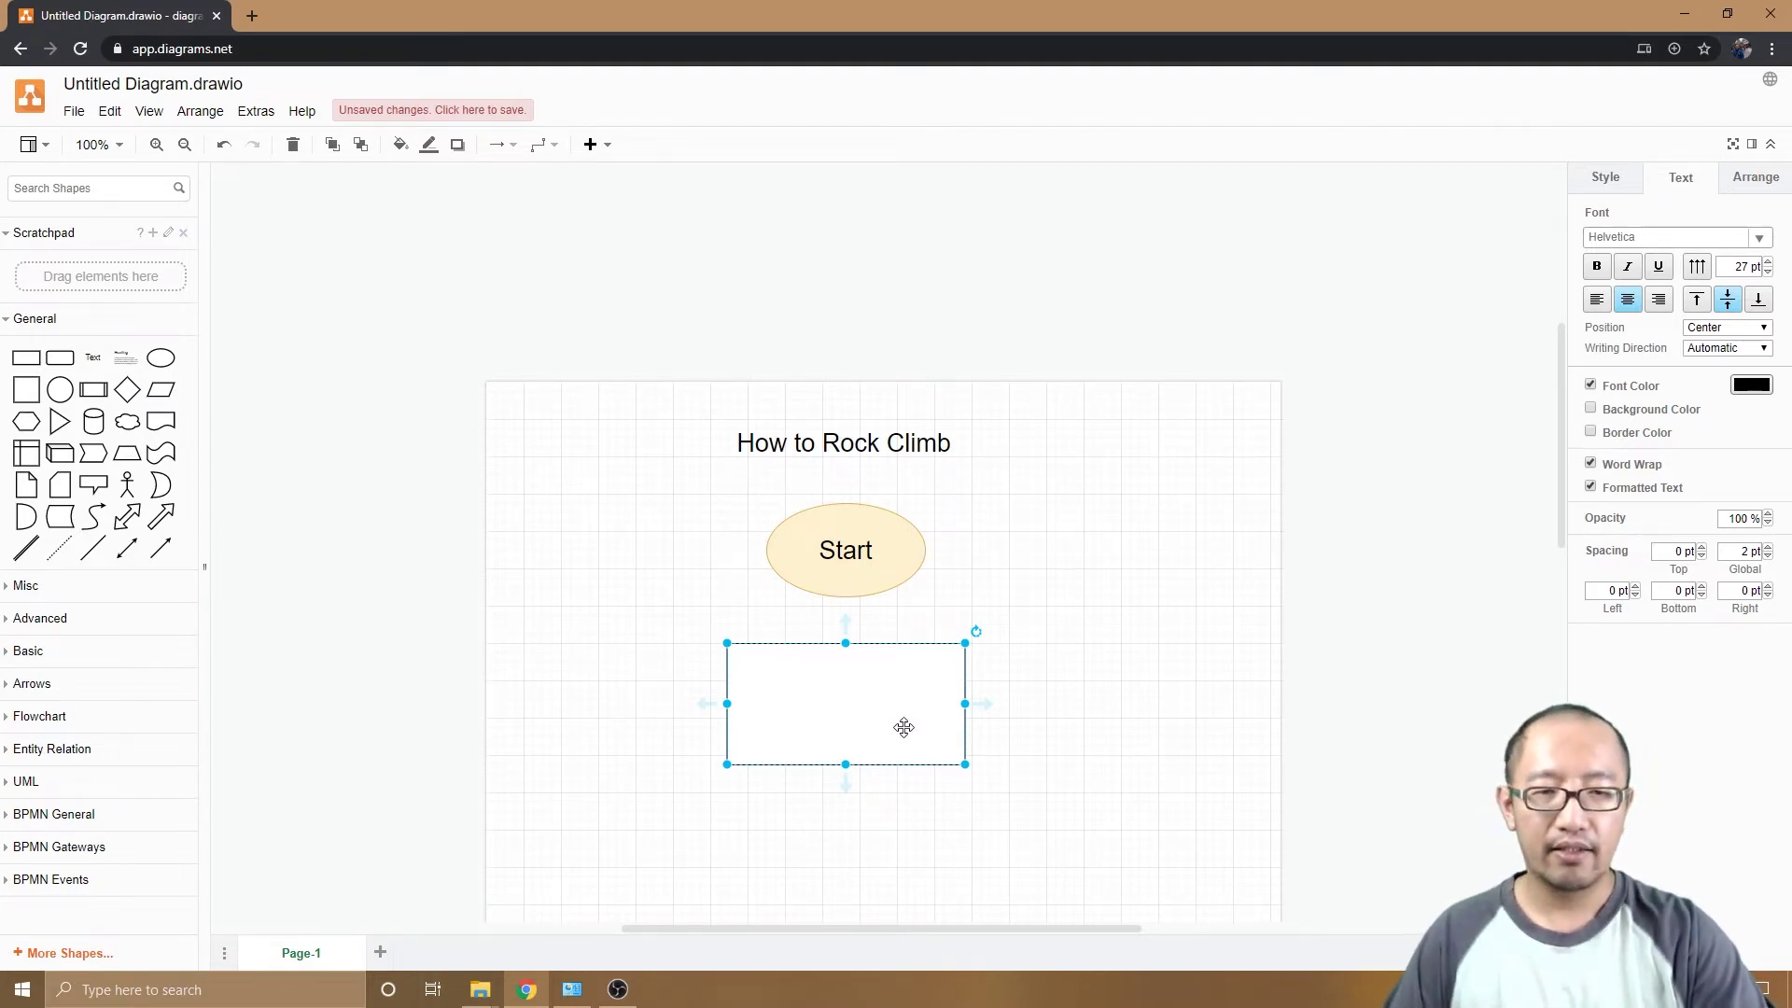
text(Put on h)
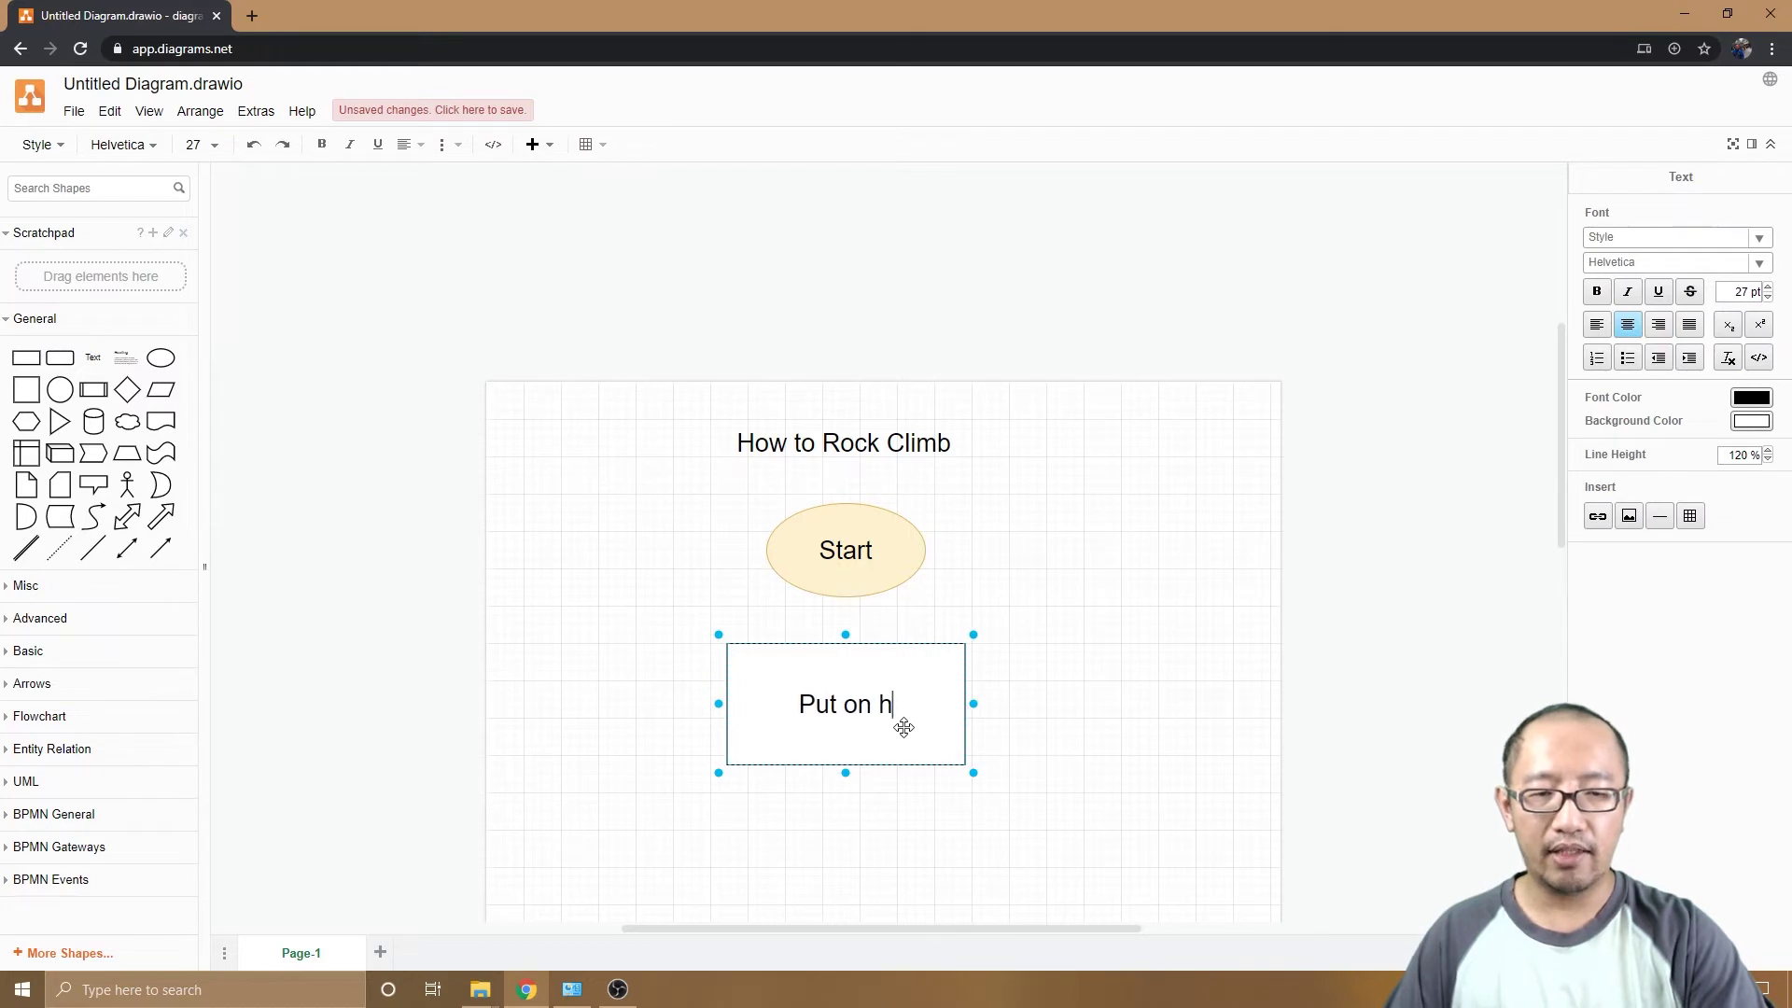
text(arness. )
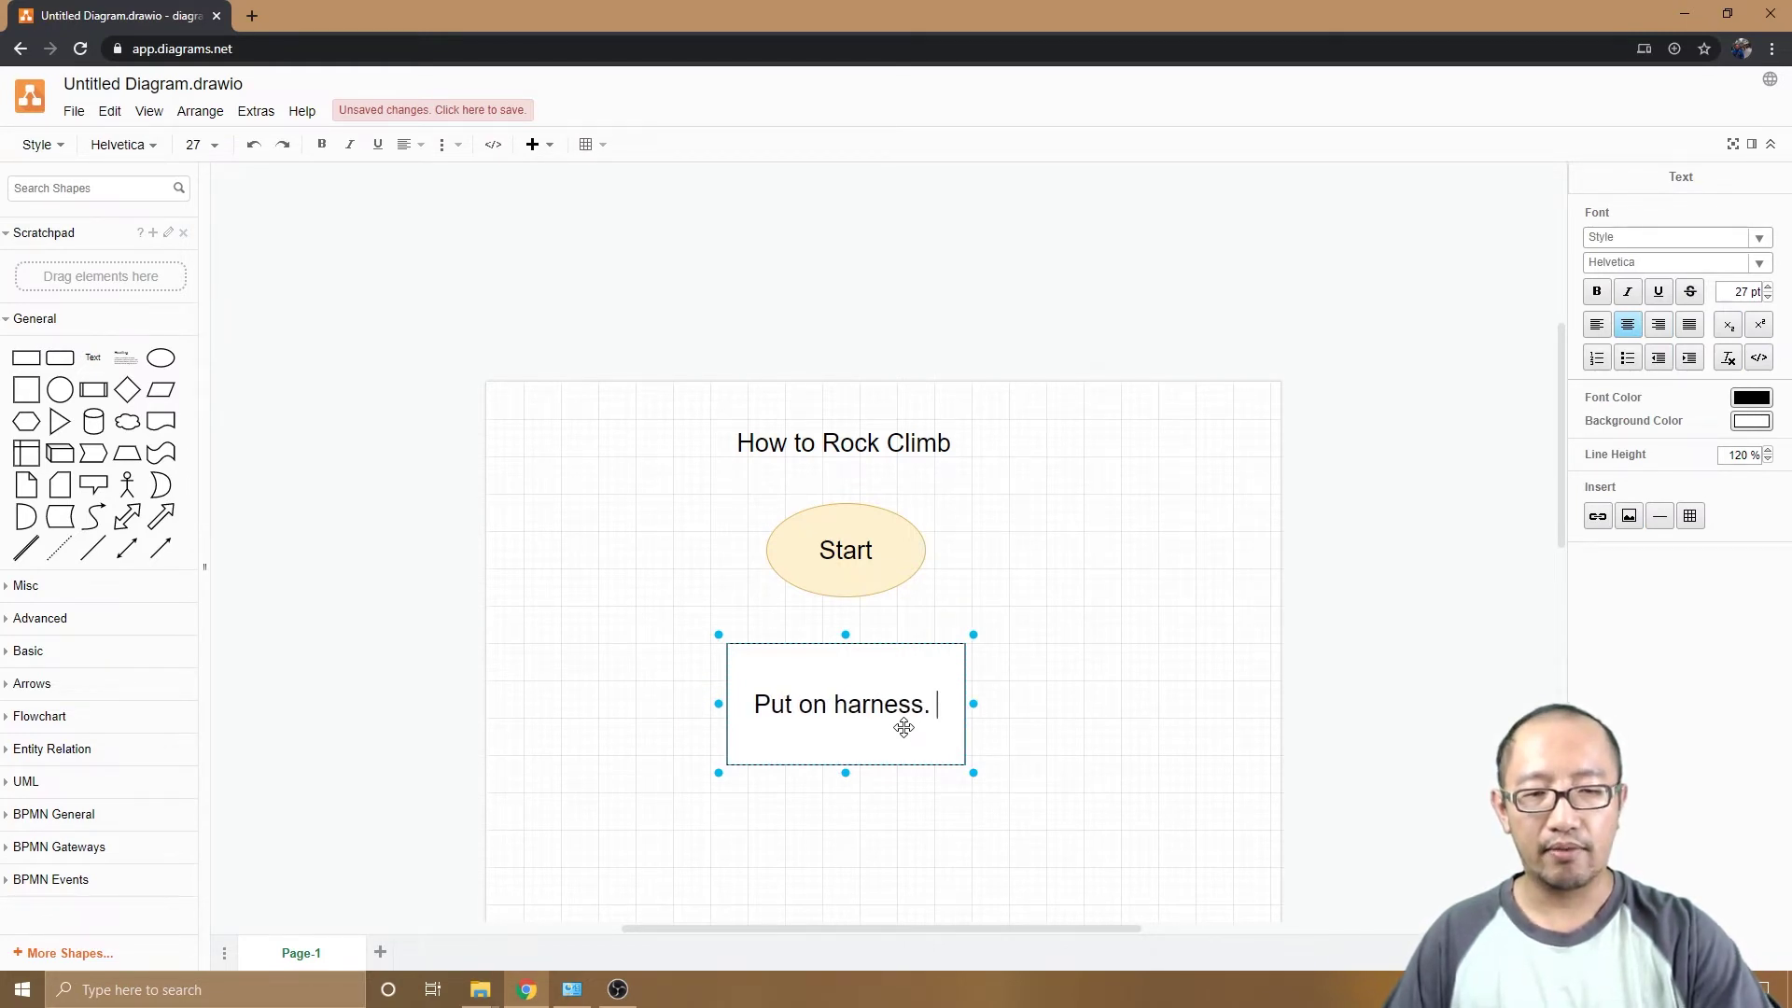
text(Tie hardnes)
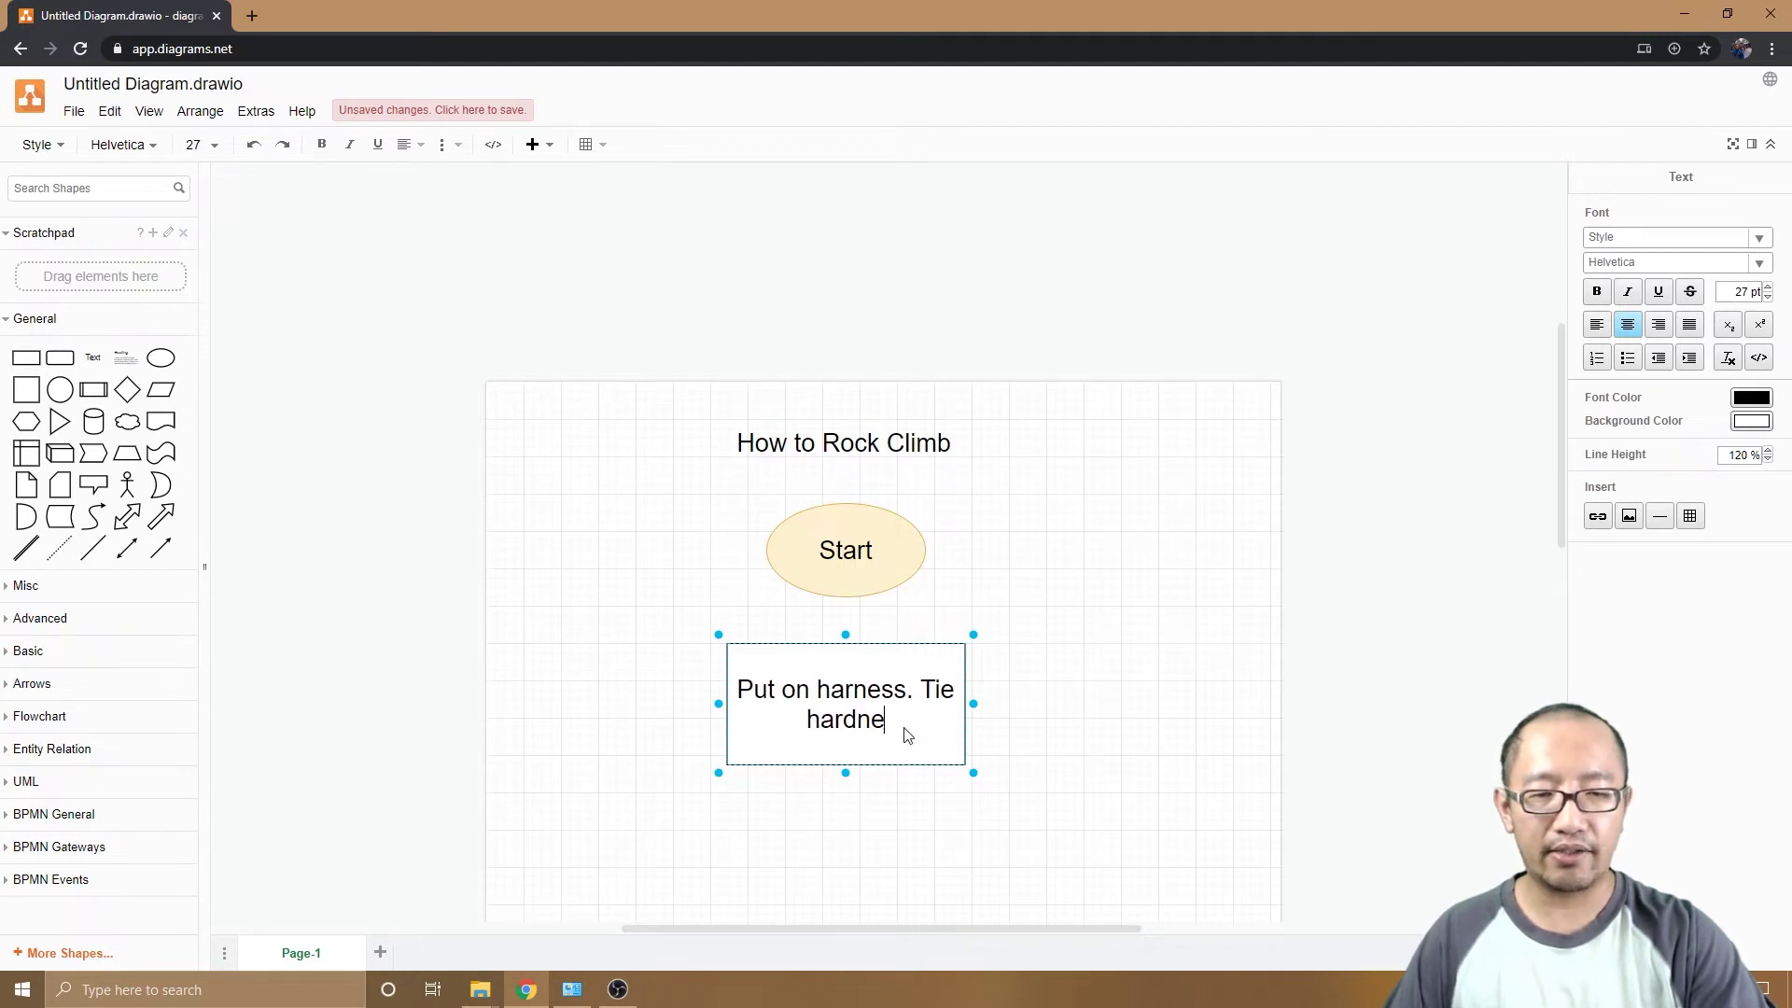
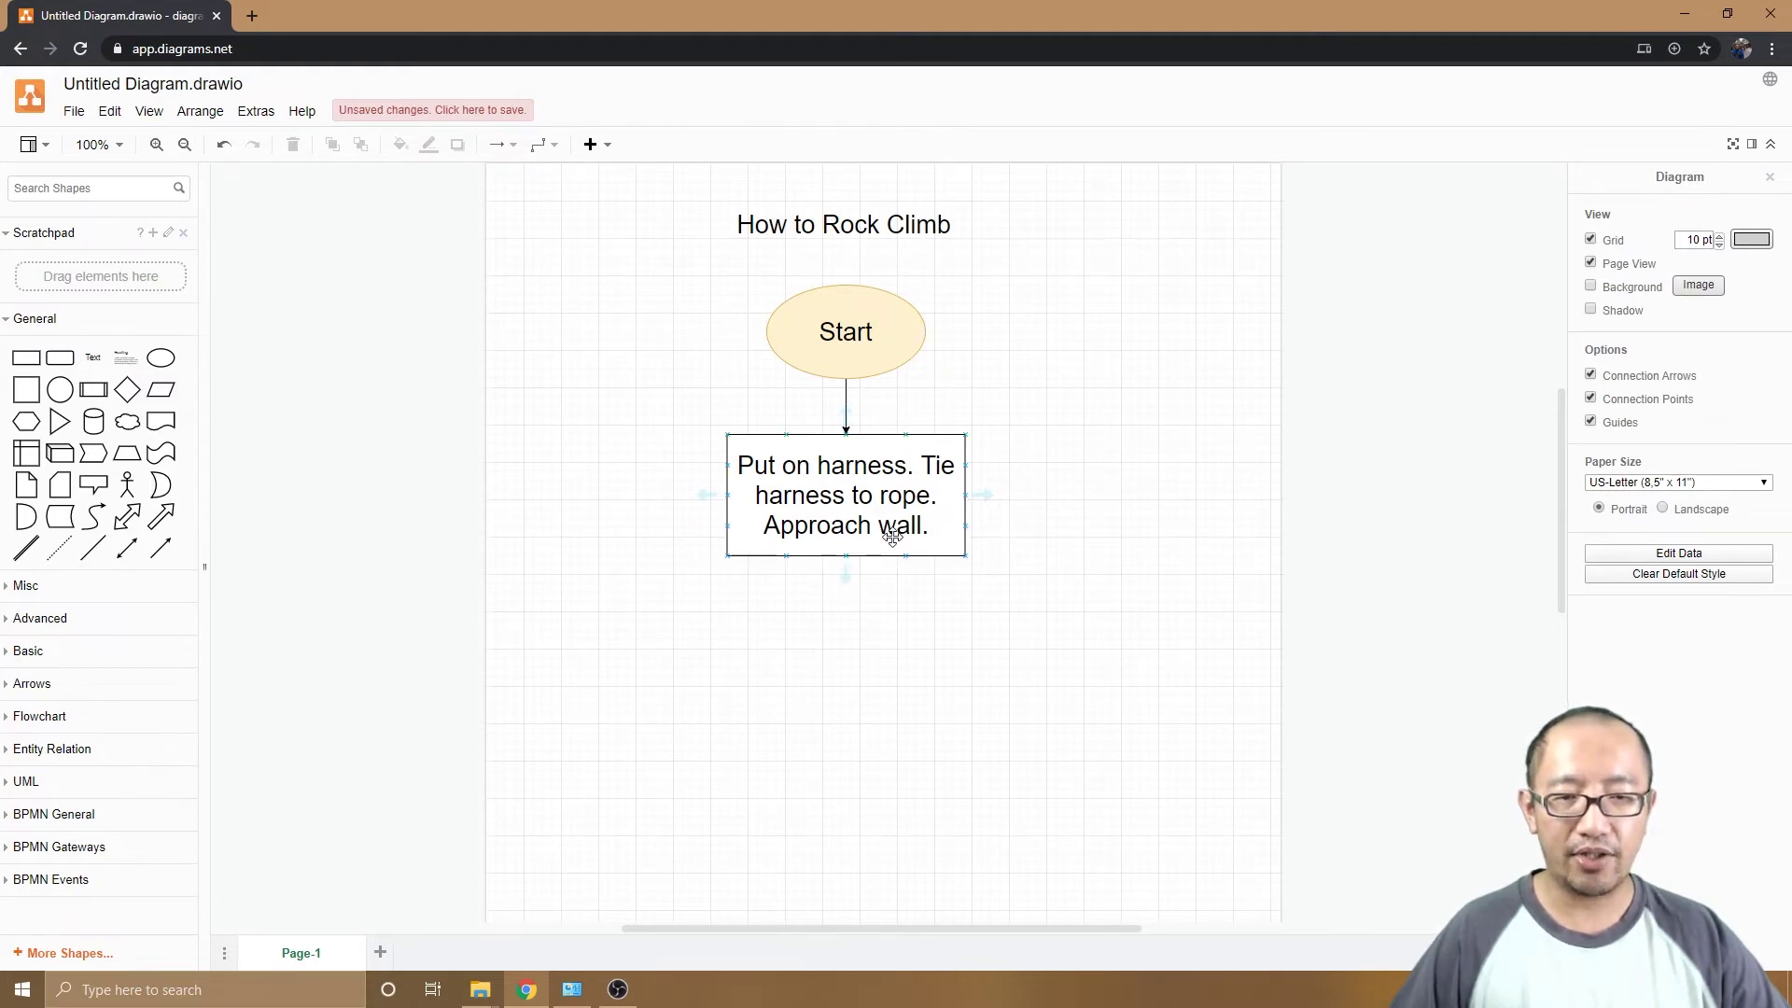
Add a connected copy of the harness rectangle directly below it
click(848, 577)
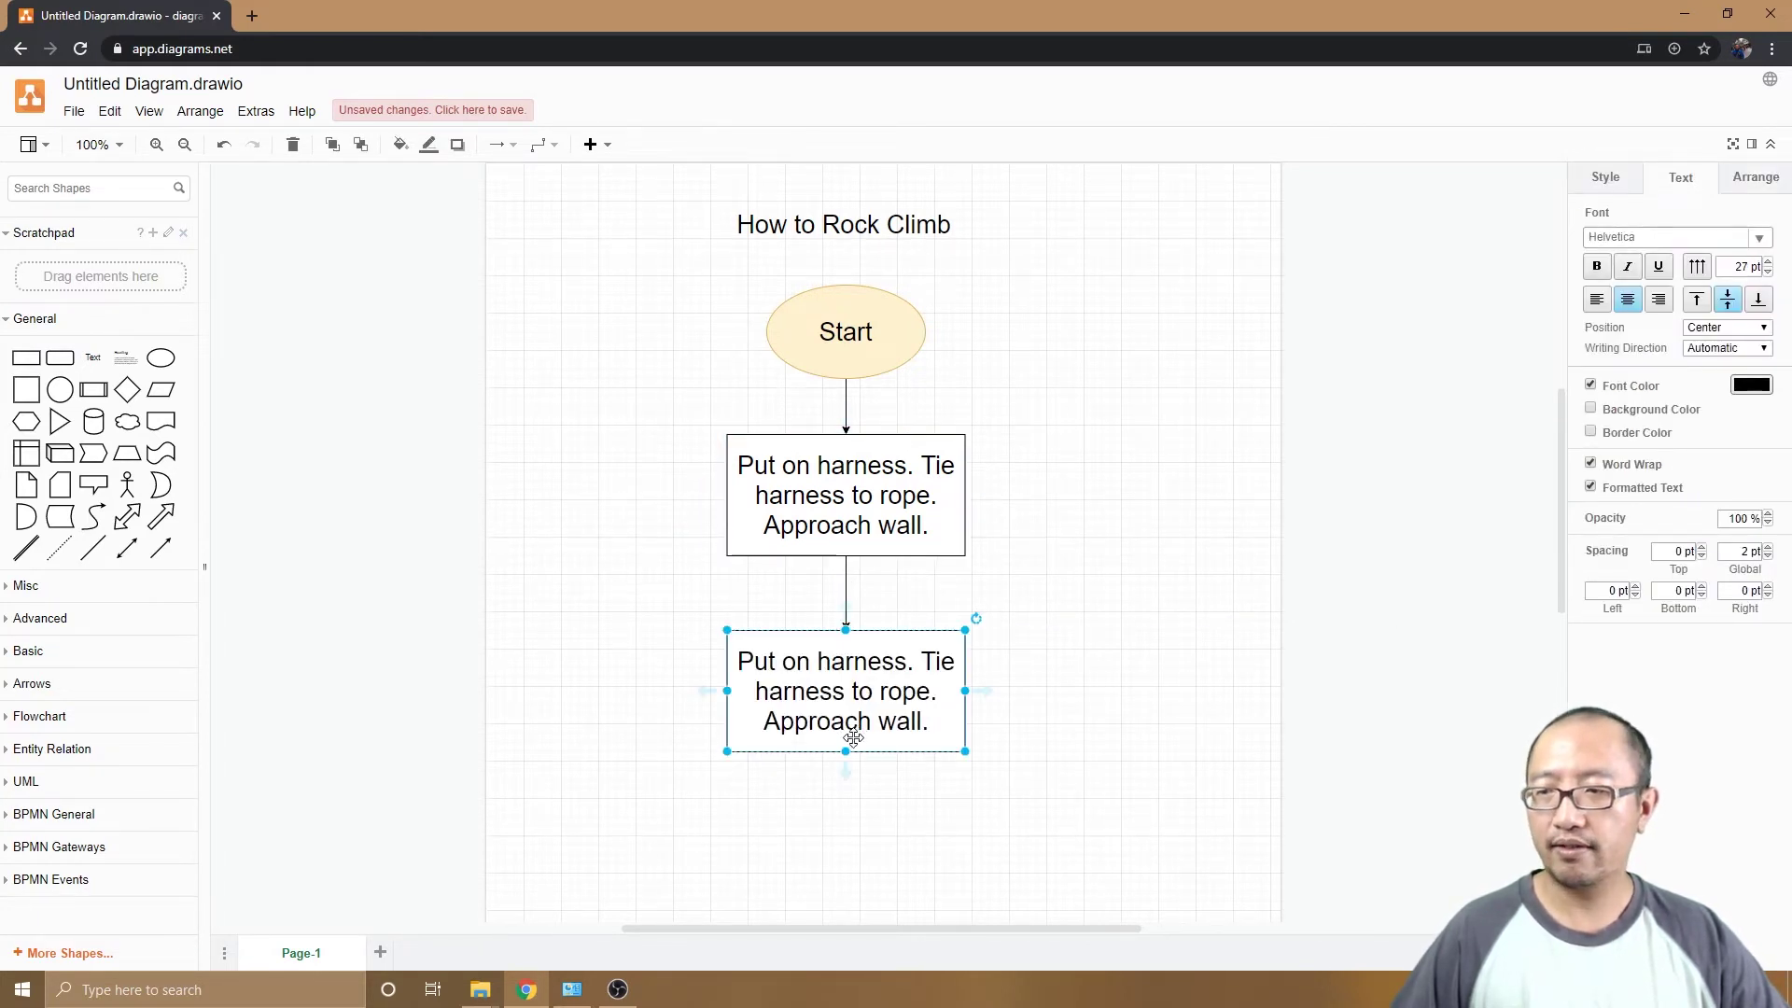
scroll(850, 675, down, 3)
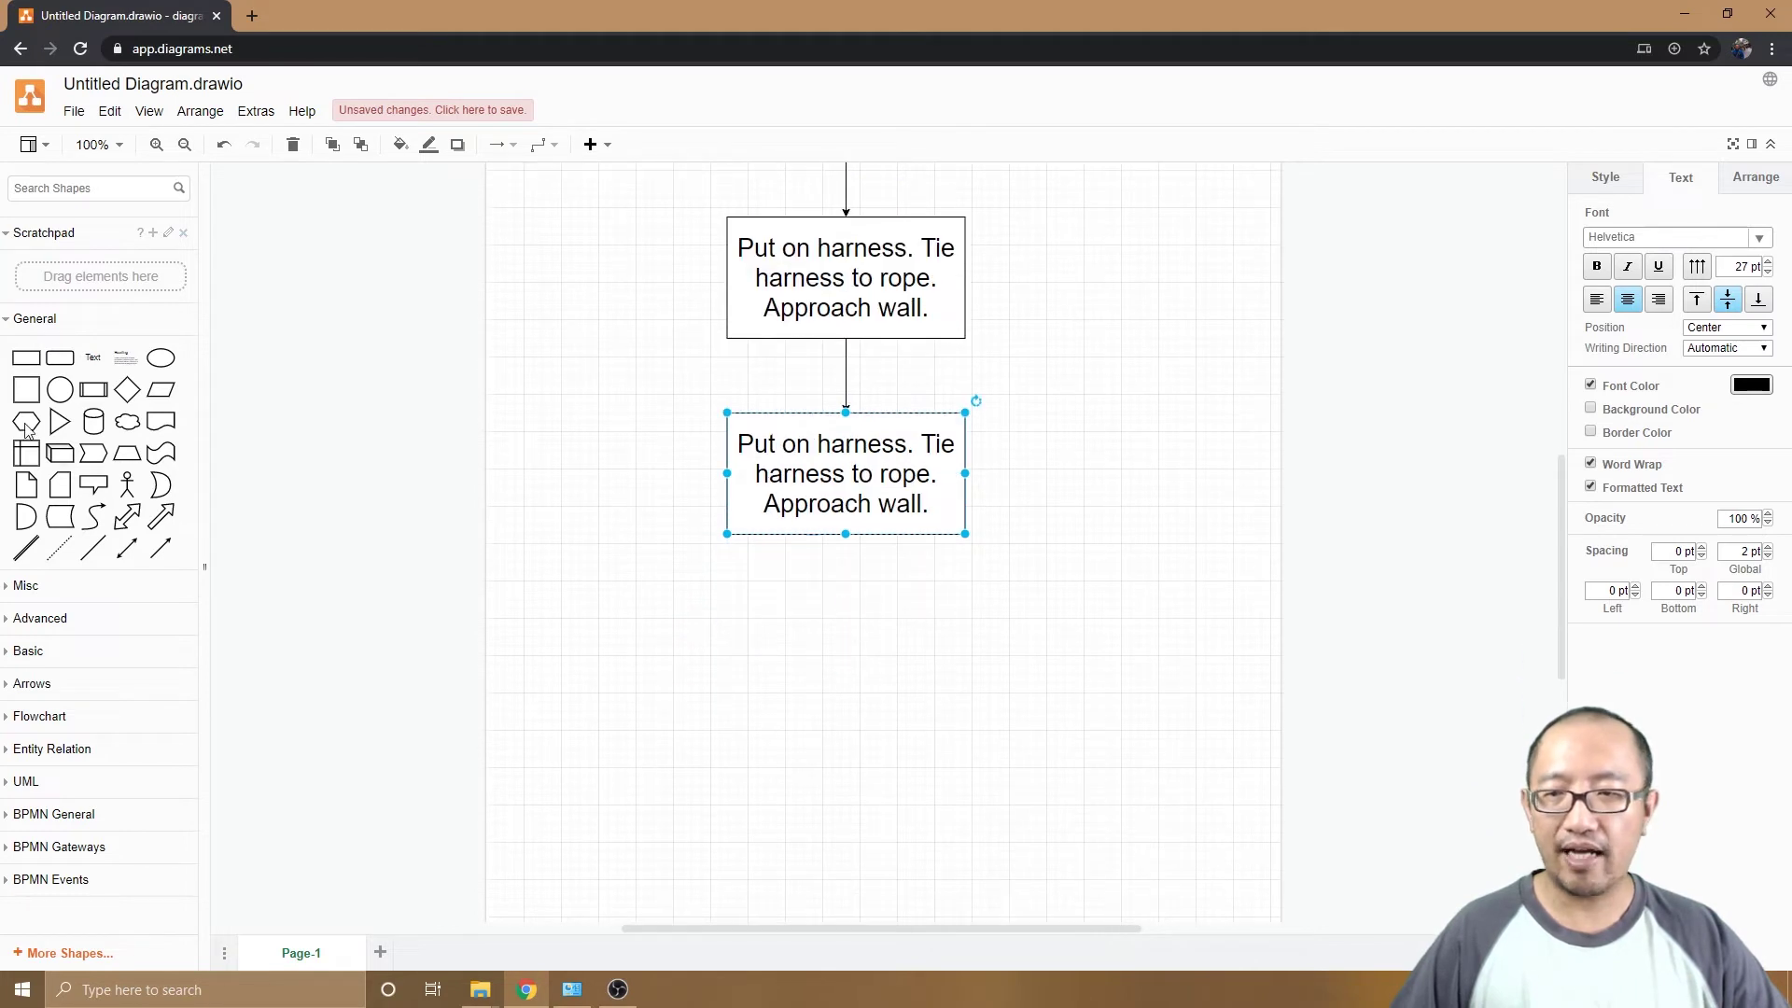
scroll(875, 467, up, 3)
scroll(875, 460, down, 3)
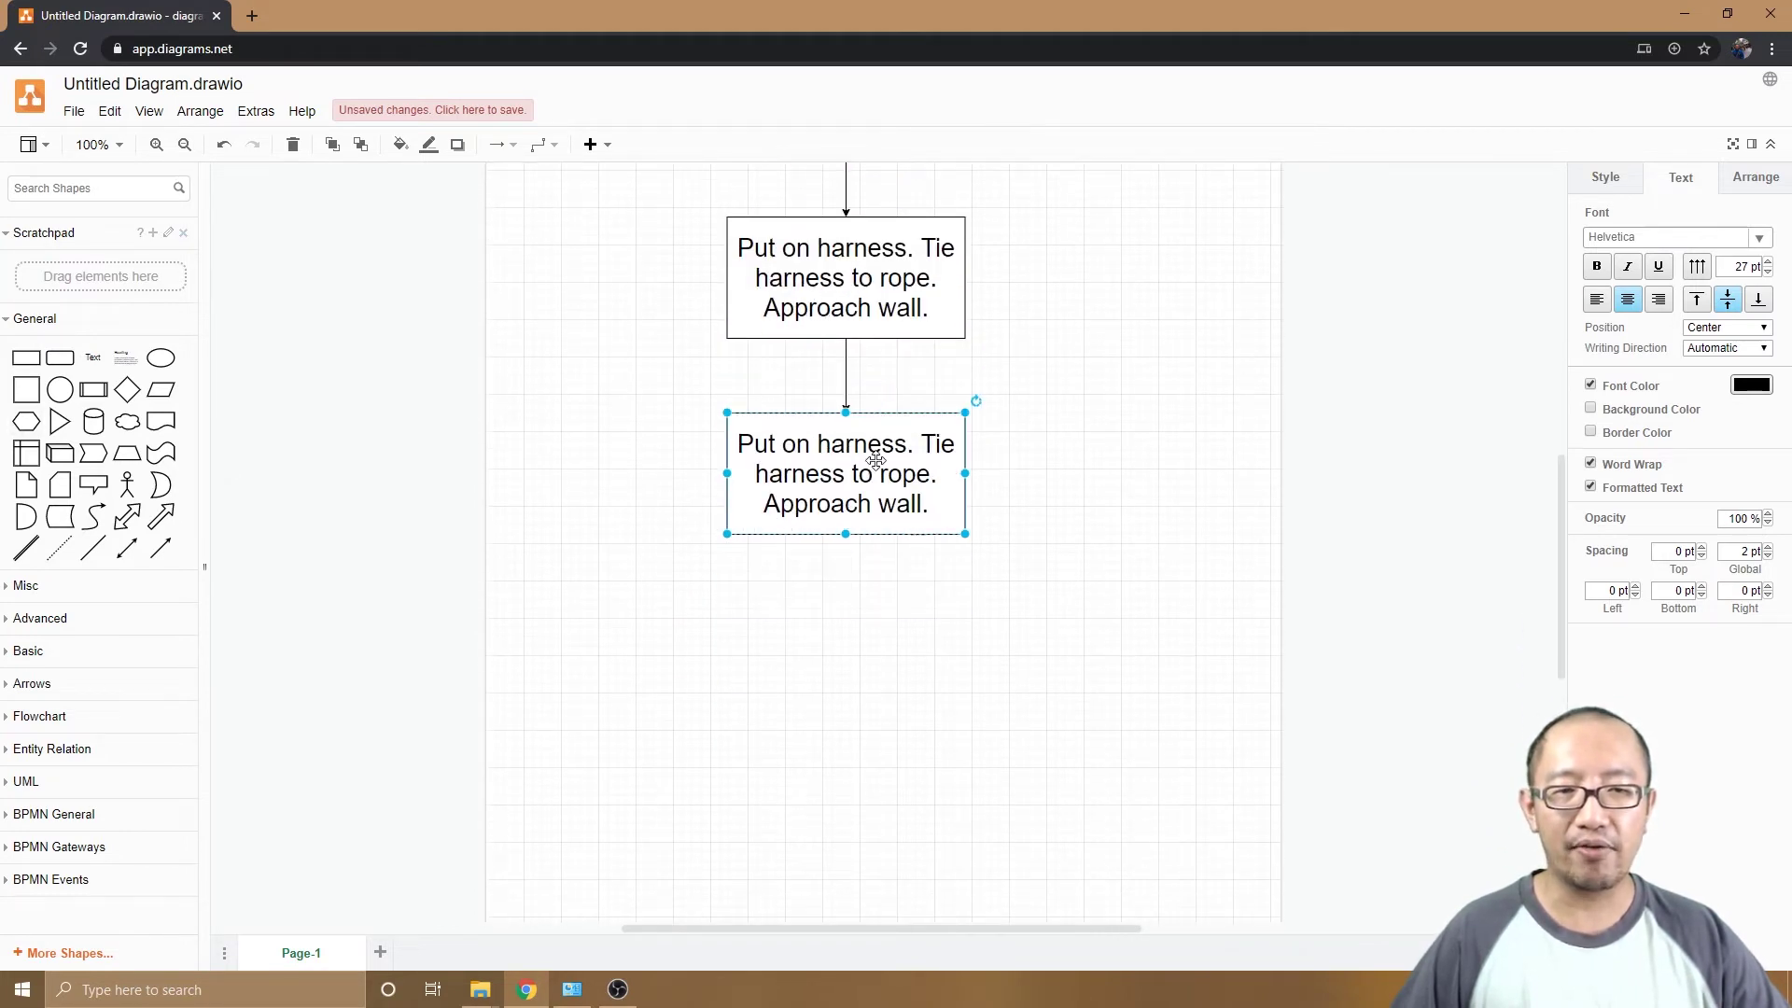
Replace the text of the lower rectangle with "Put your foot higher on the wall"
double_click(852, 474)
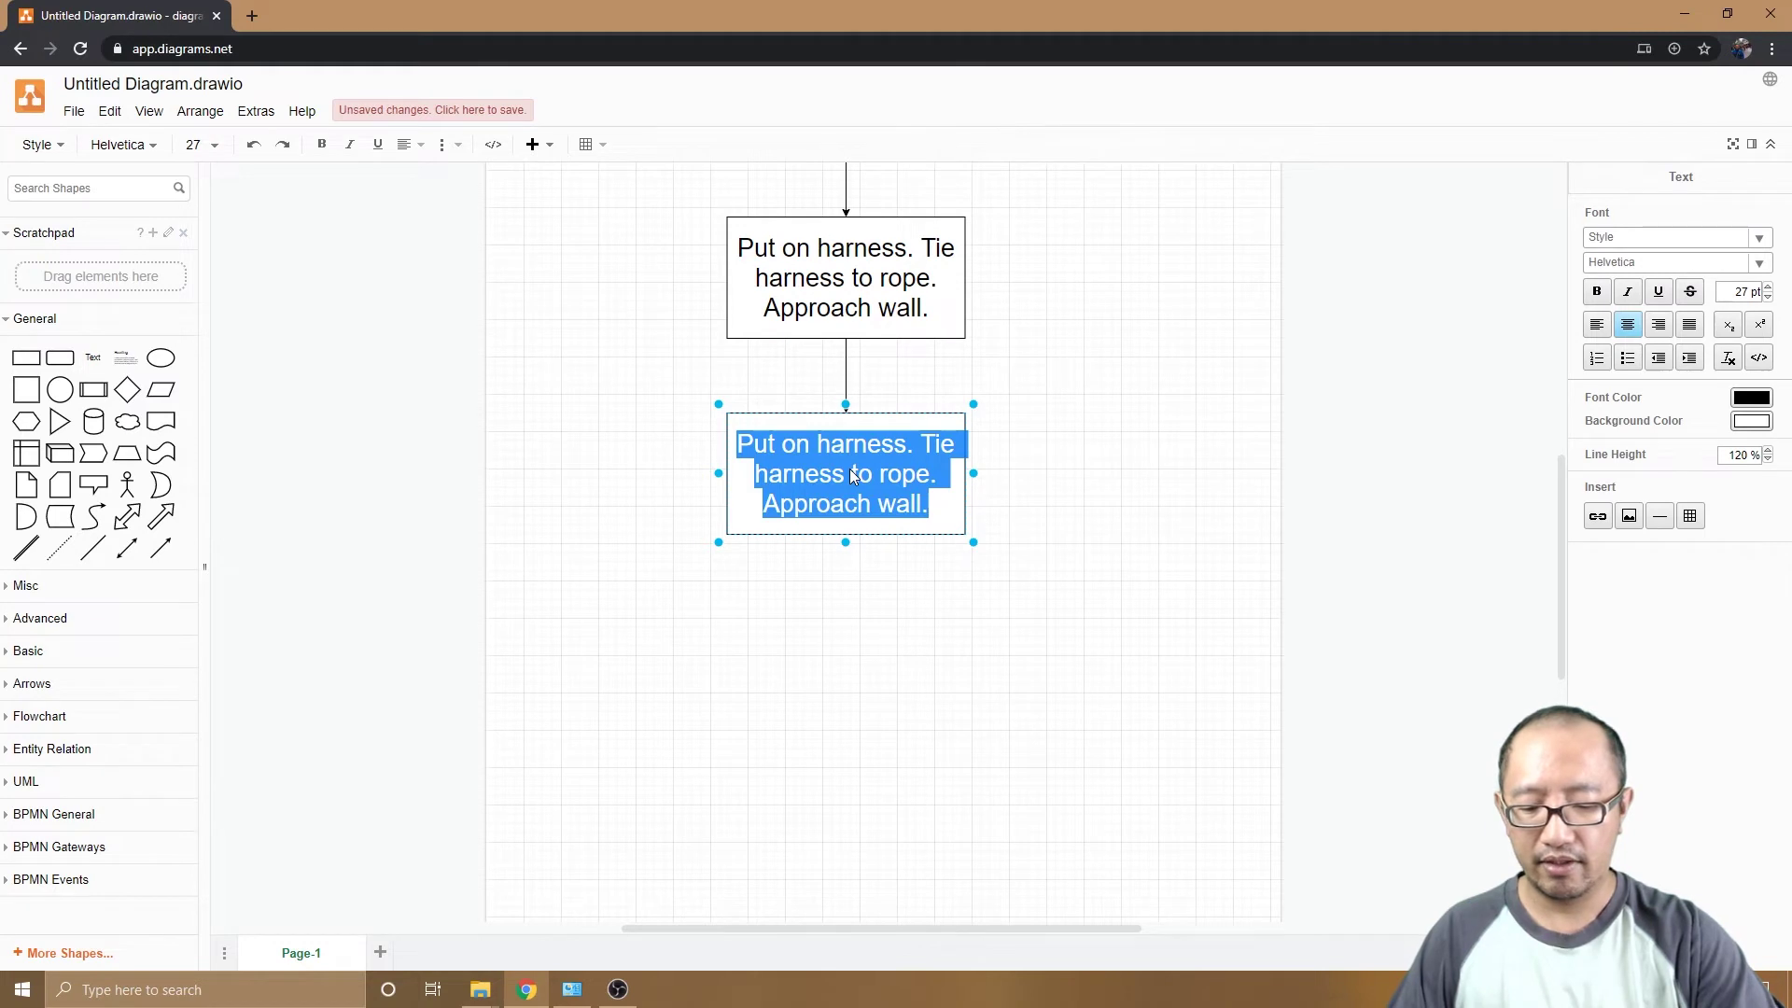
text(Put your foot )
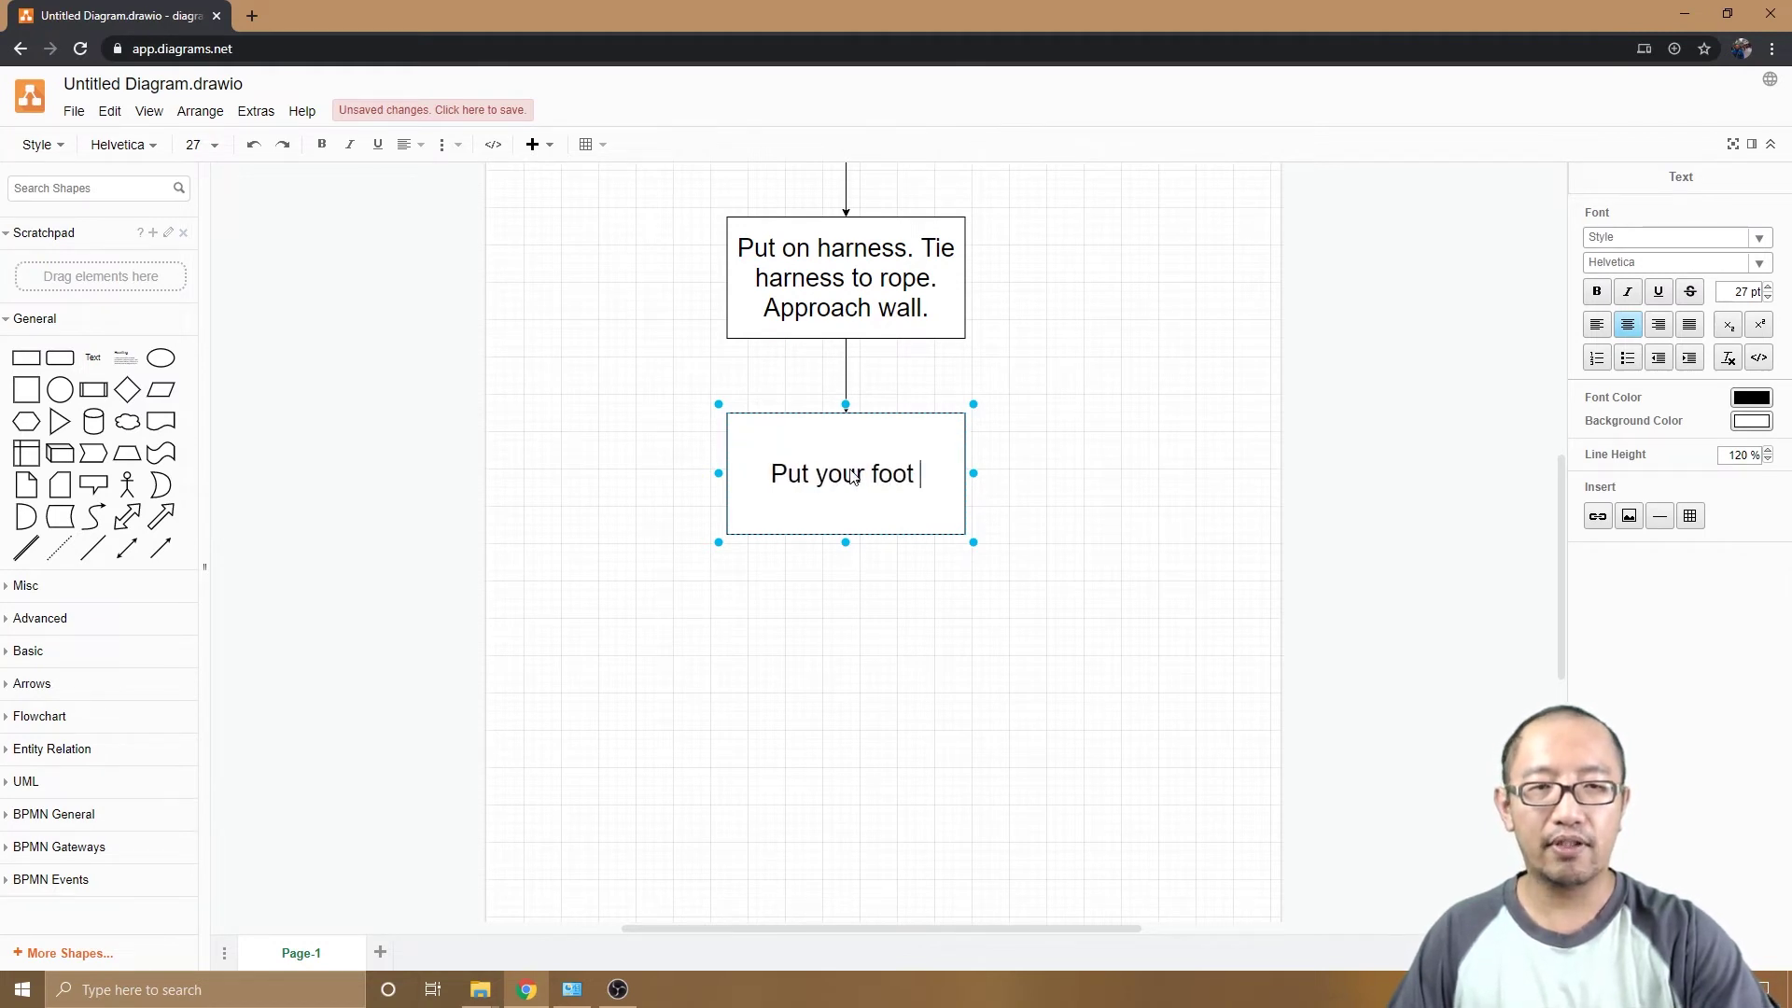
text(higher on the wall)
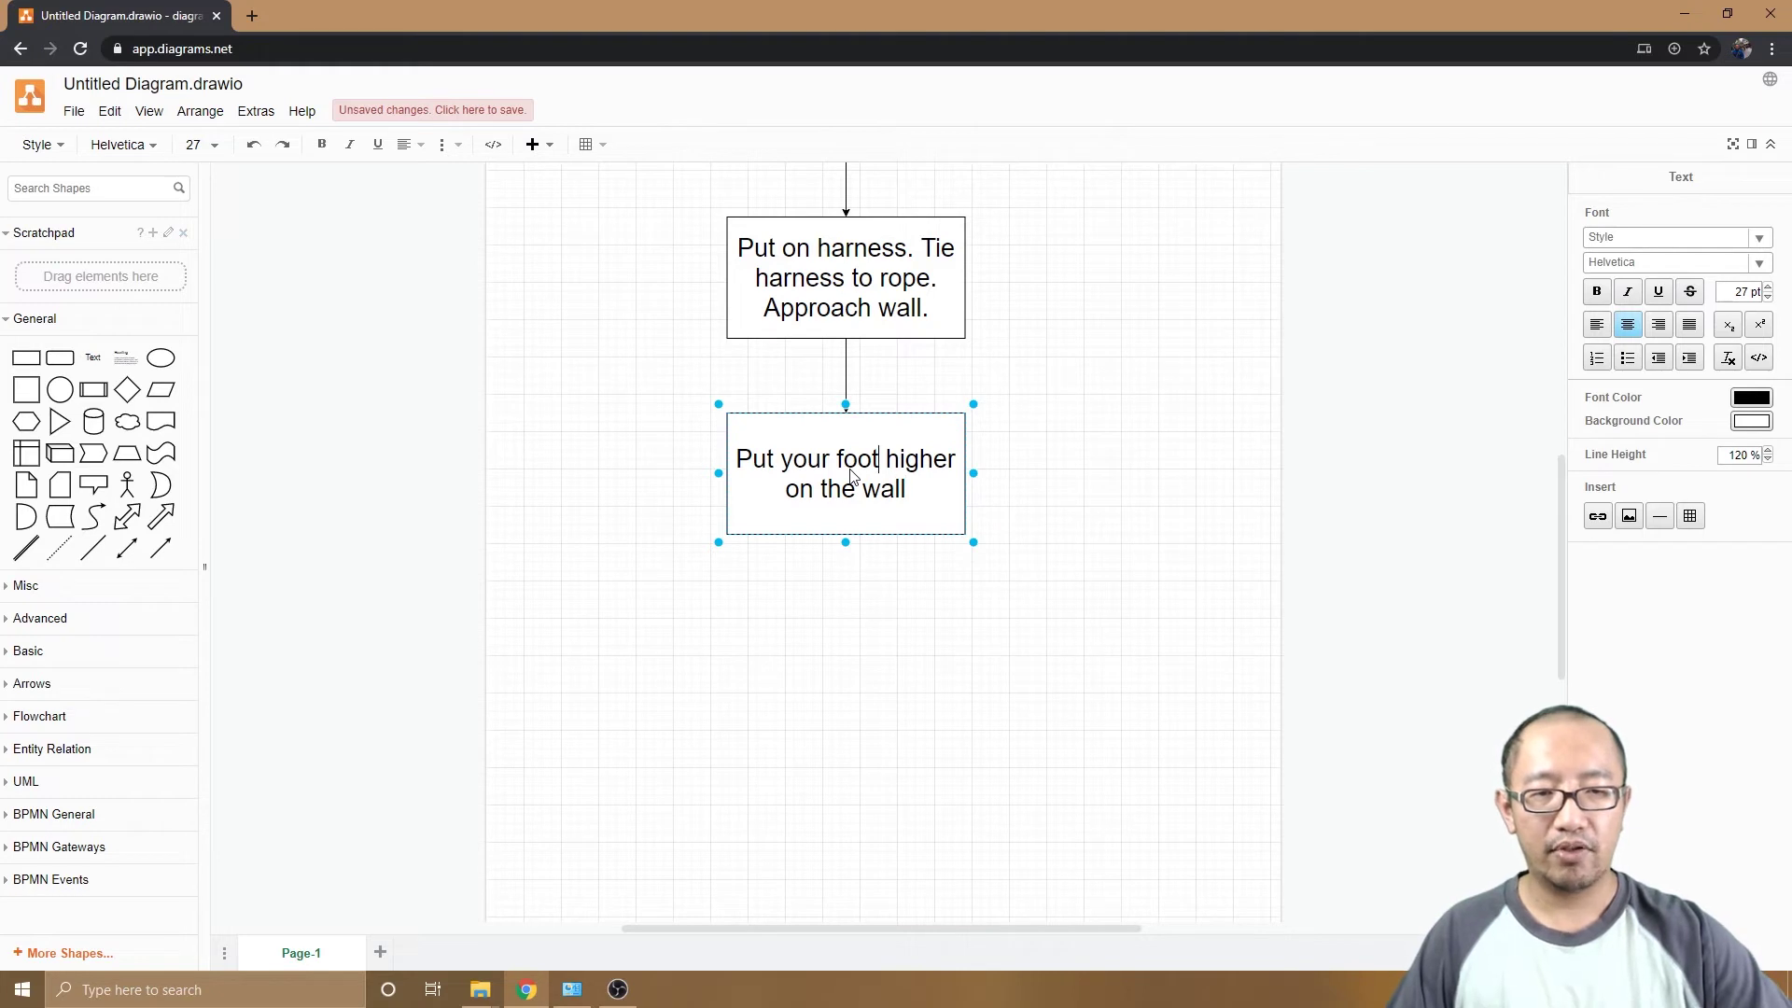
Reword the lower rectangle's label to "Put your hands on the starting handholds"
key(ctrl+shift+End)
text(on)
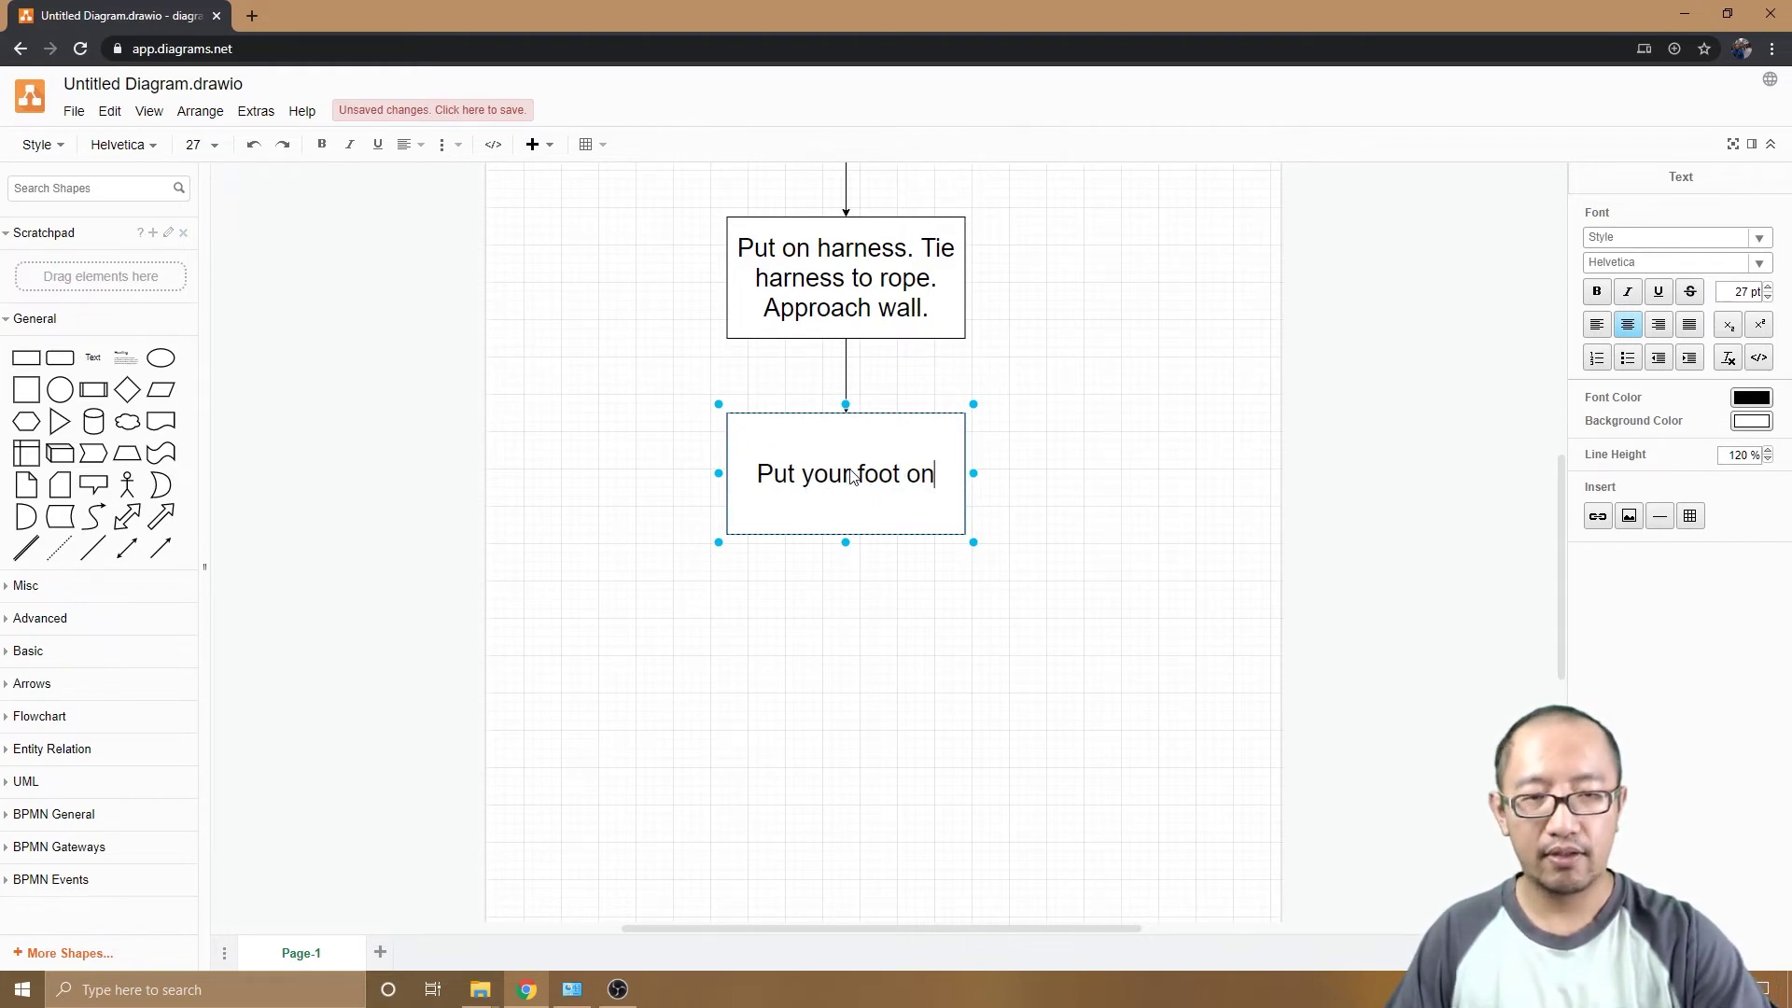
key(BackSpace)
key(BackSpace)
key(BackSpace)
key(BackSpace)
key(BackSpace)
key(BackSpace)
key(BackSpace)
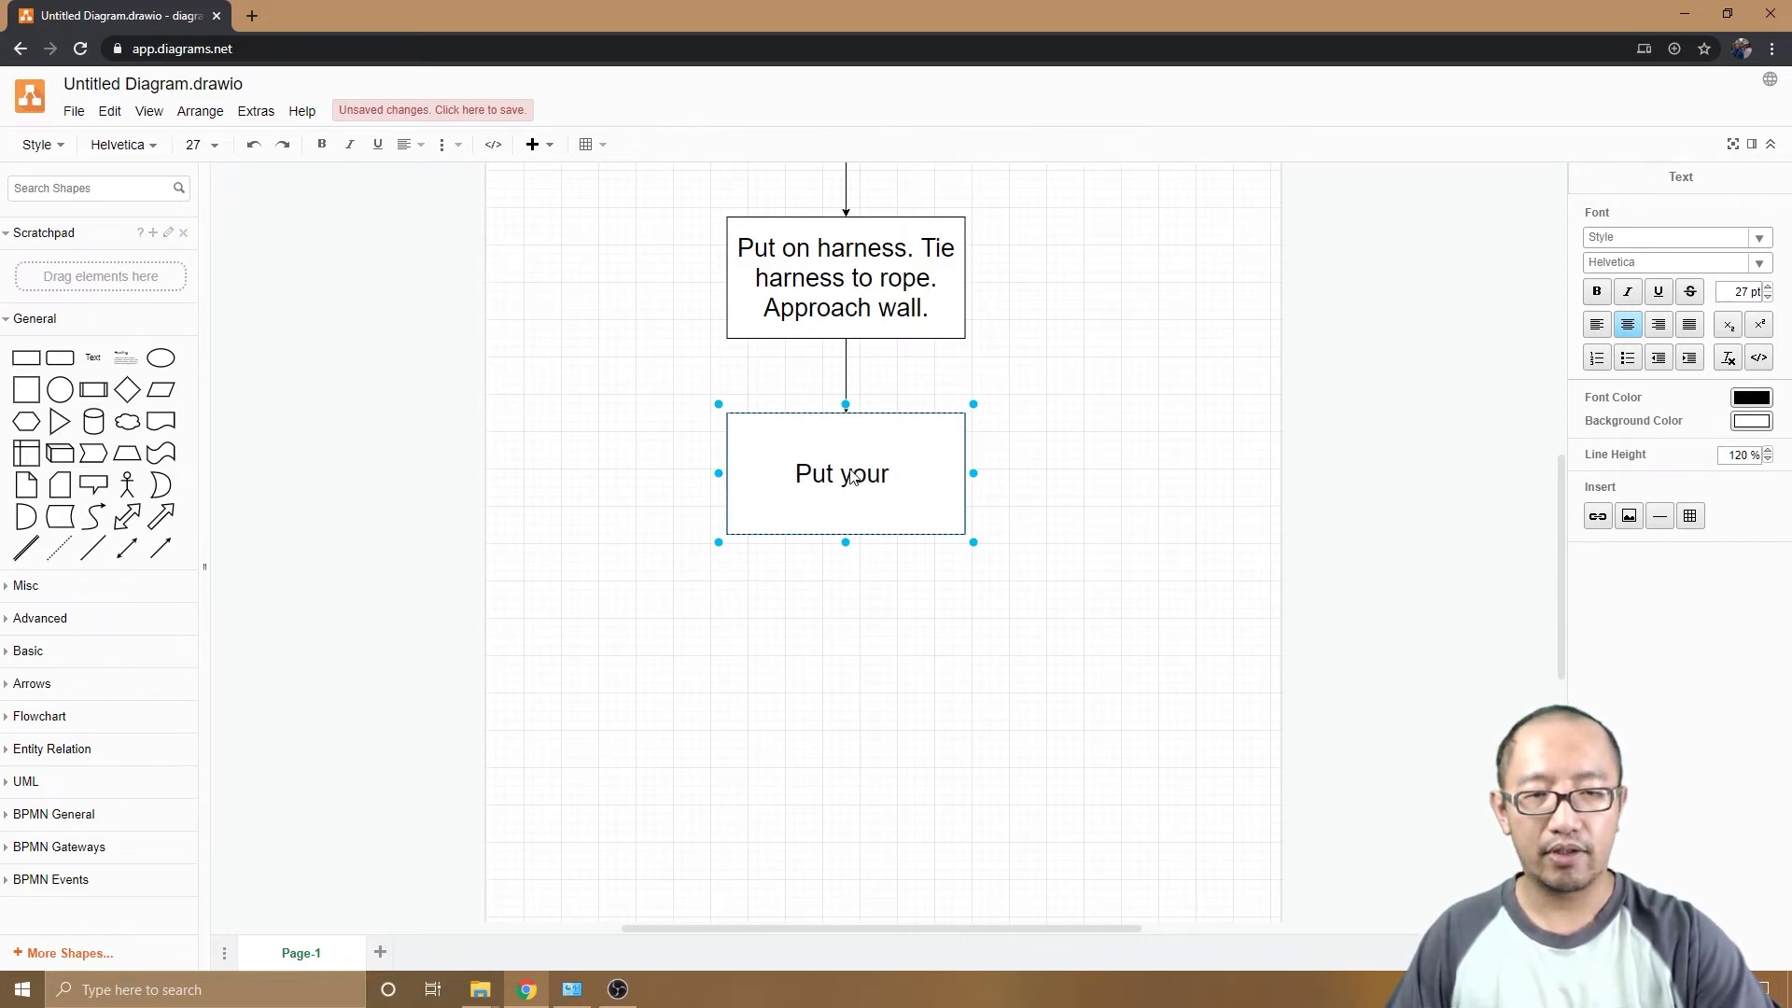
text(hands on the)
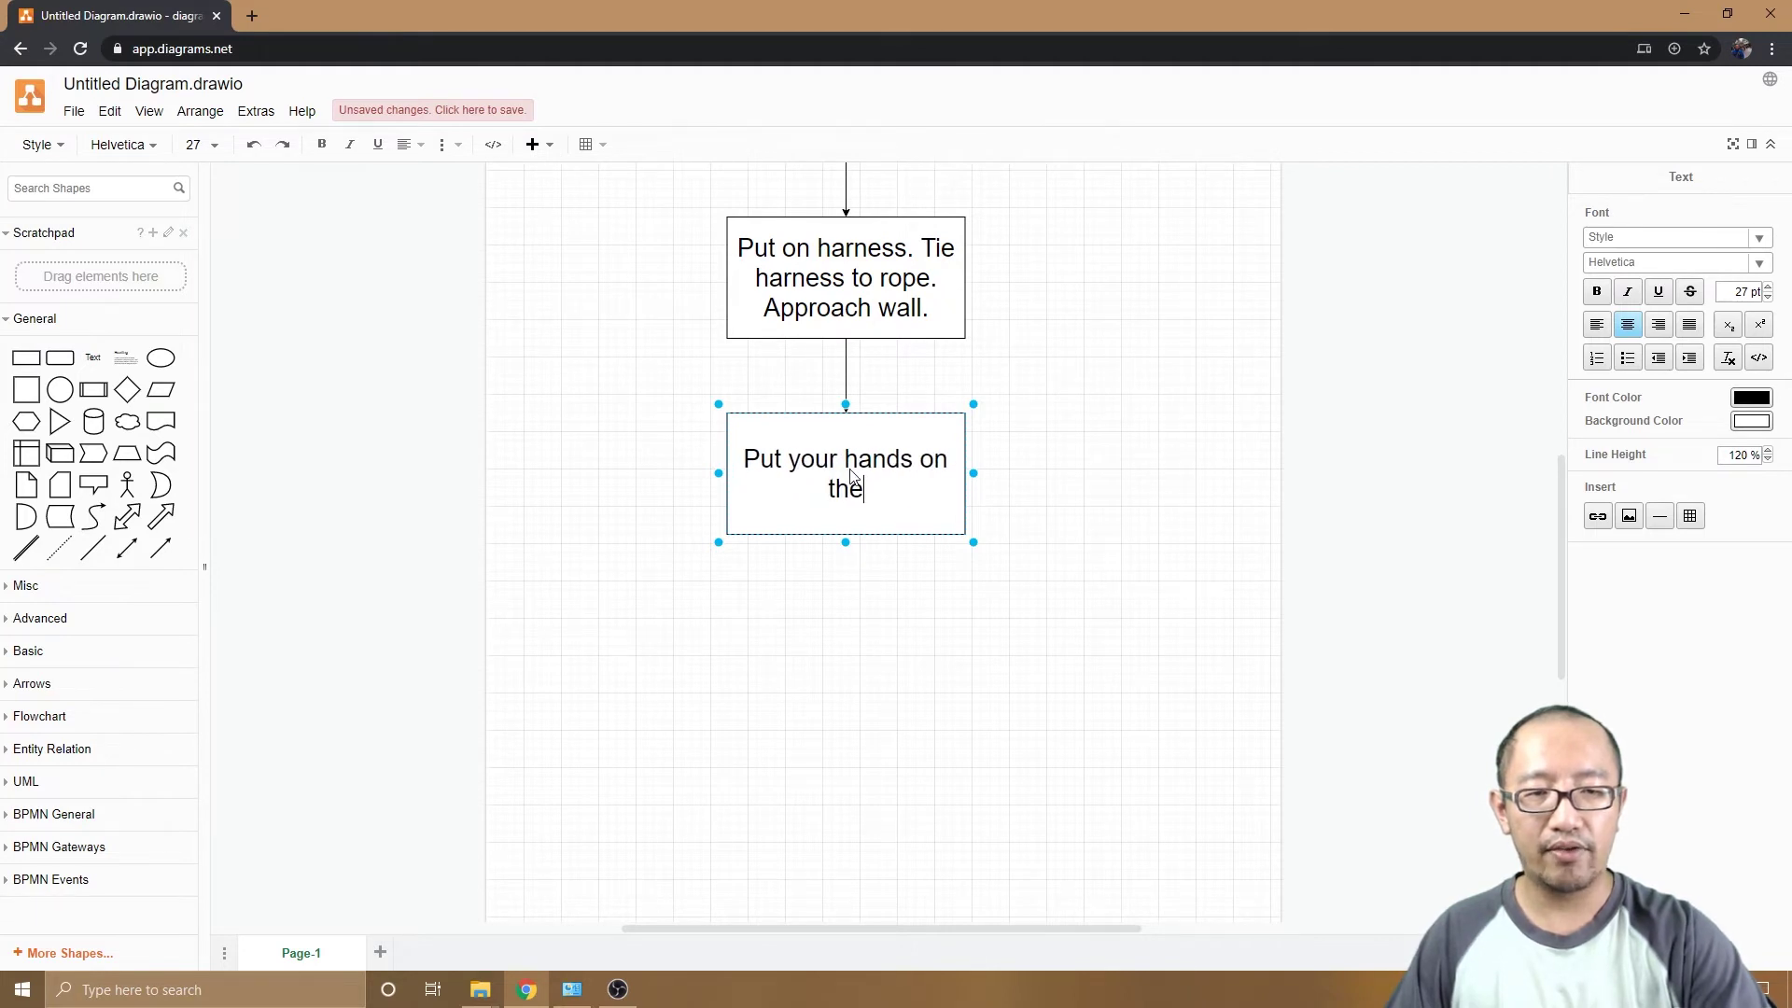
text( starting handhol)
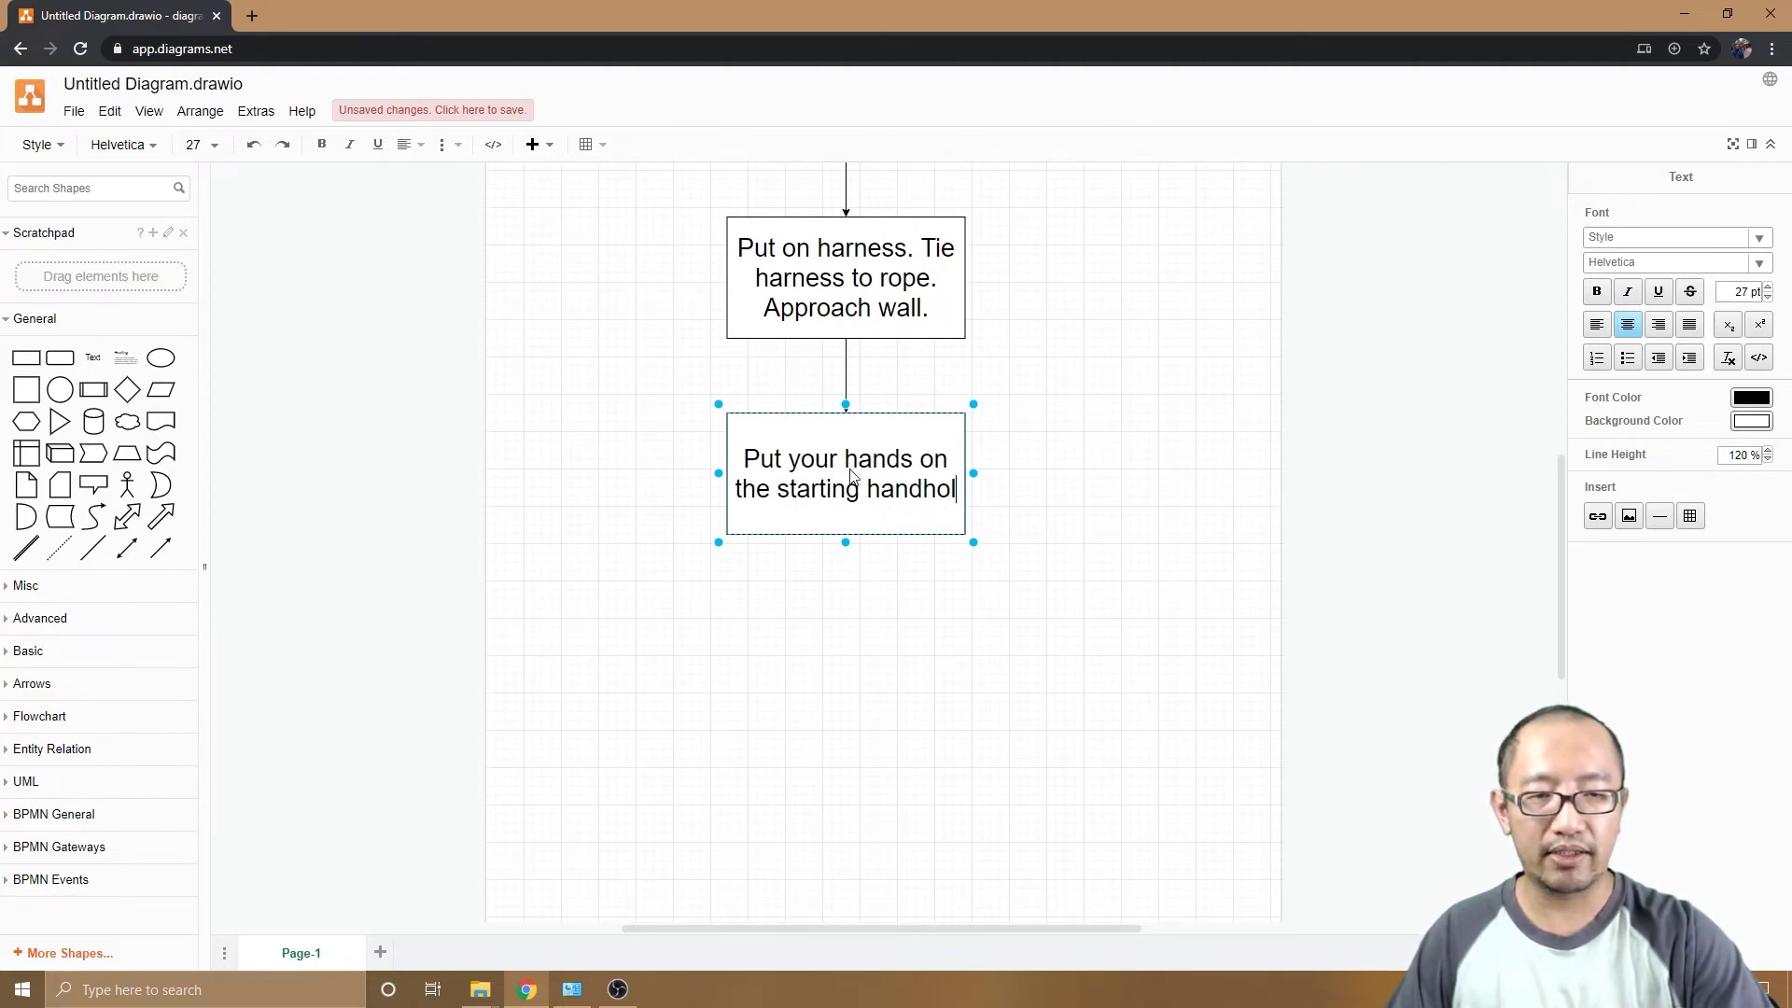
text(ds and )
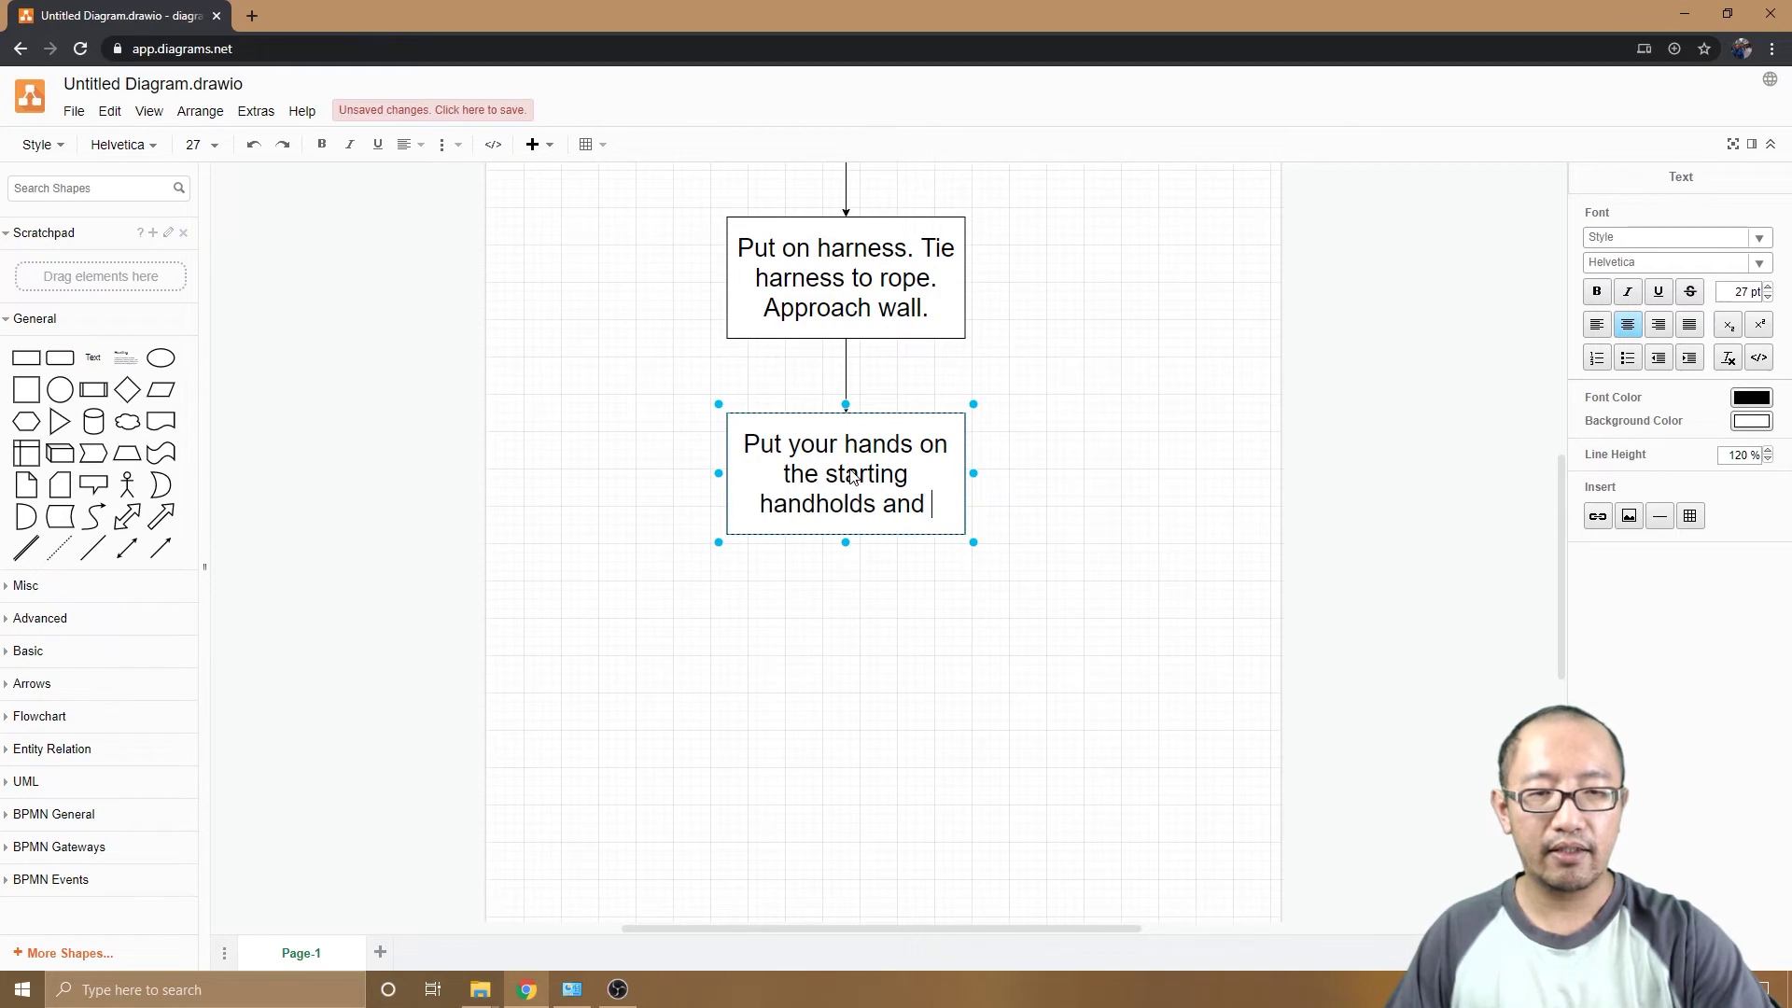
text(fe)
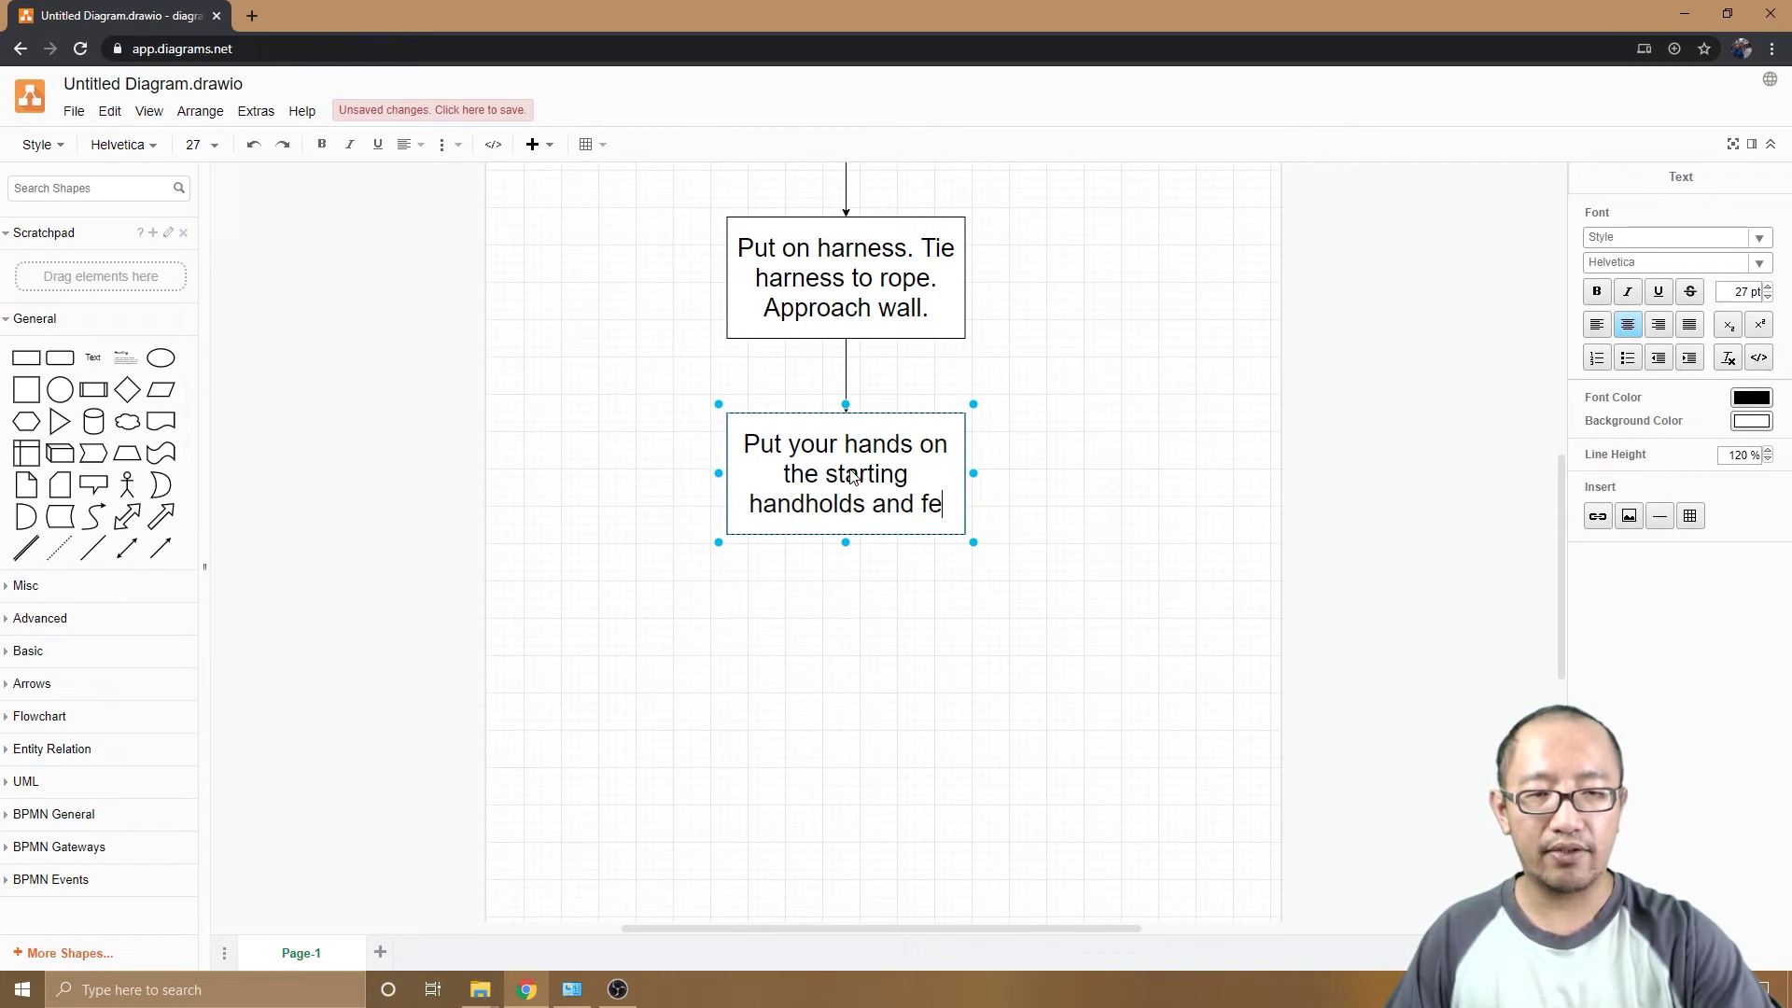
key(BackSpace)
key(BackSpace)
key(BackSpace)
key(BackSpace)
key(BackSpace)
key(BackSpace)
key(BackSpace)
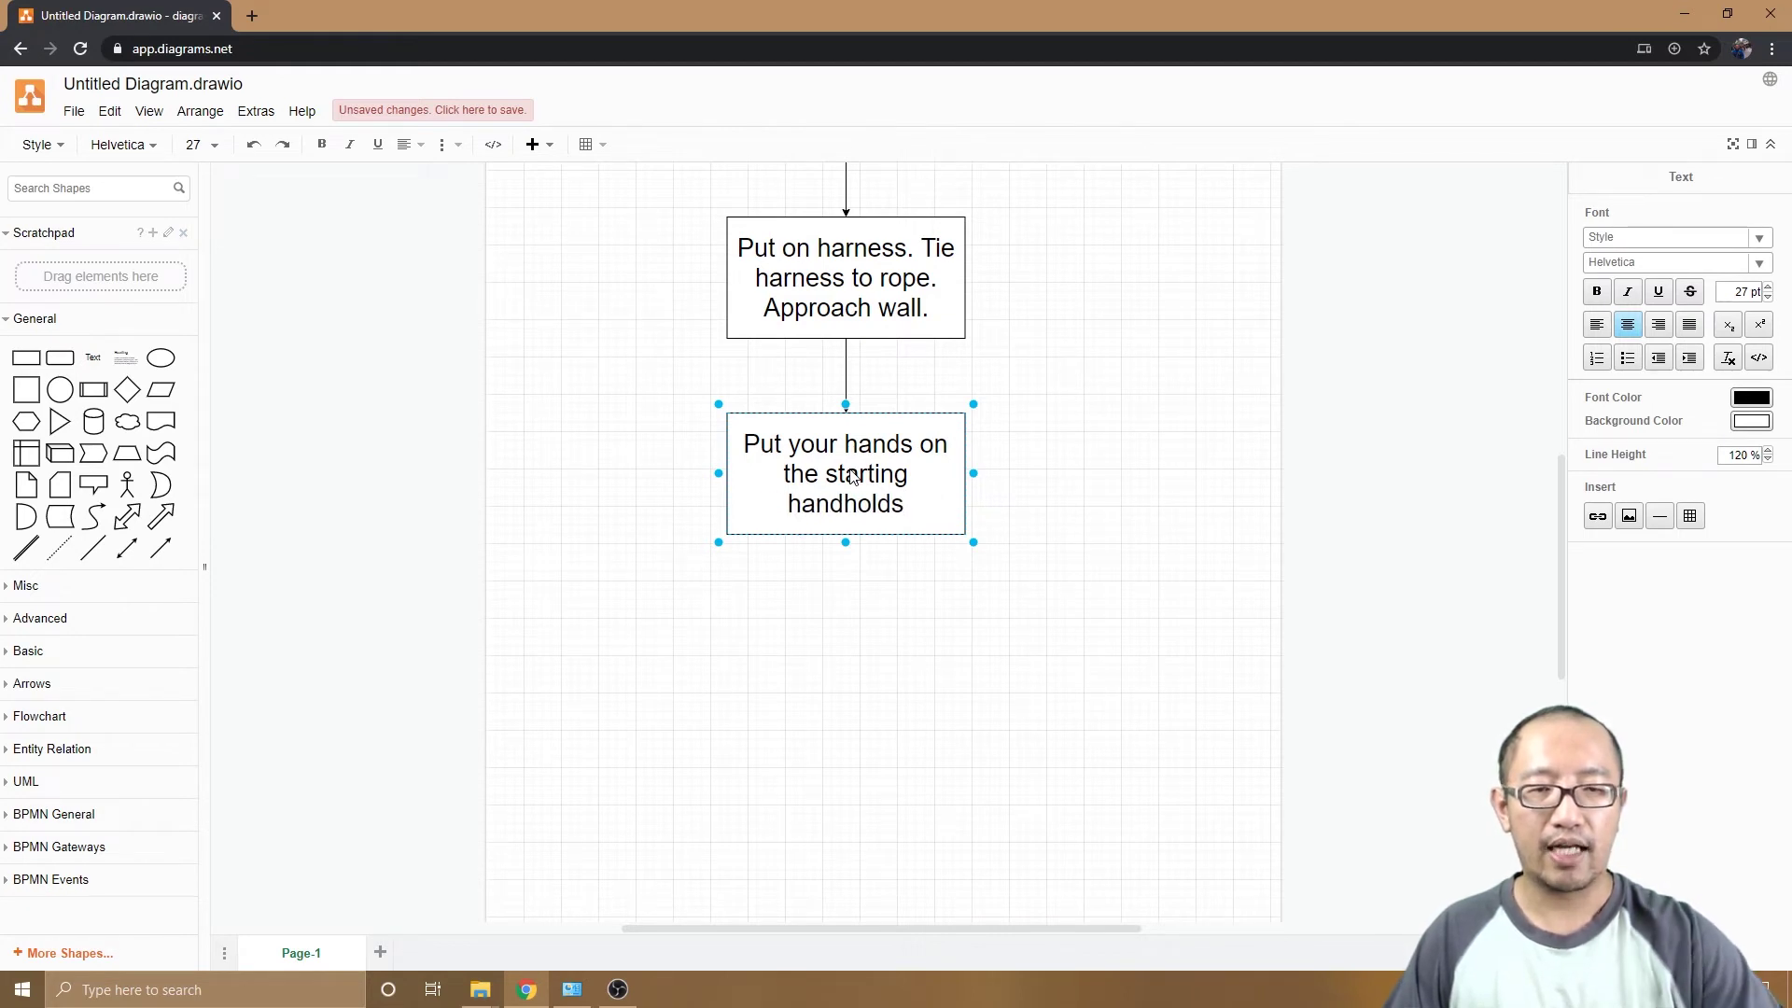
click(896, 682)
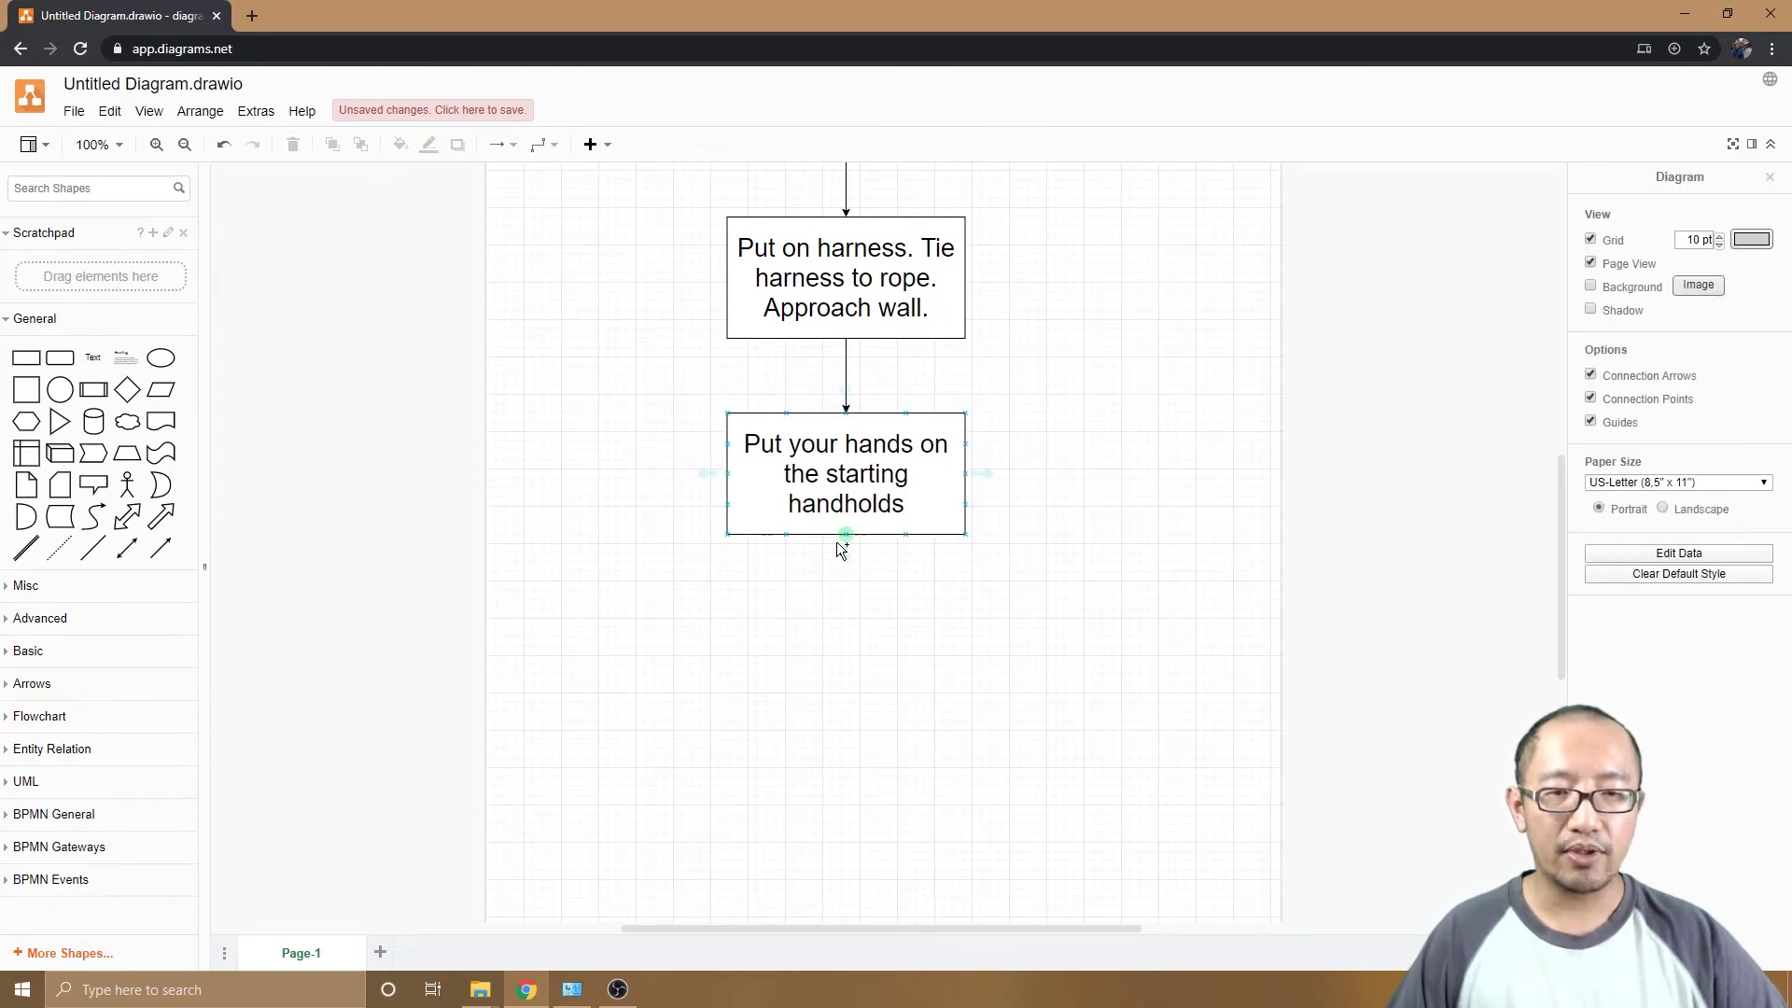
Add a connected copy of the handholds rectangle to its right and move the copy closer to the original
click(988, 474)
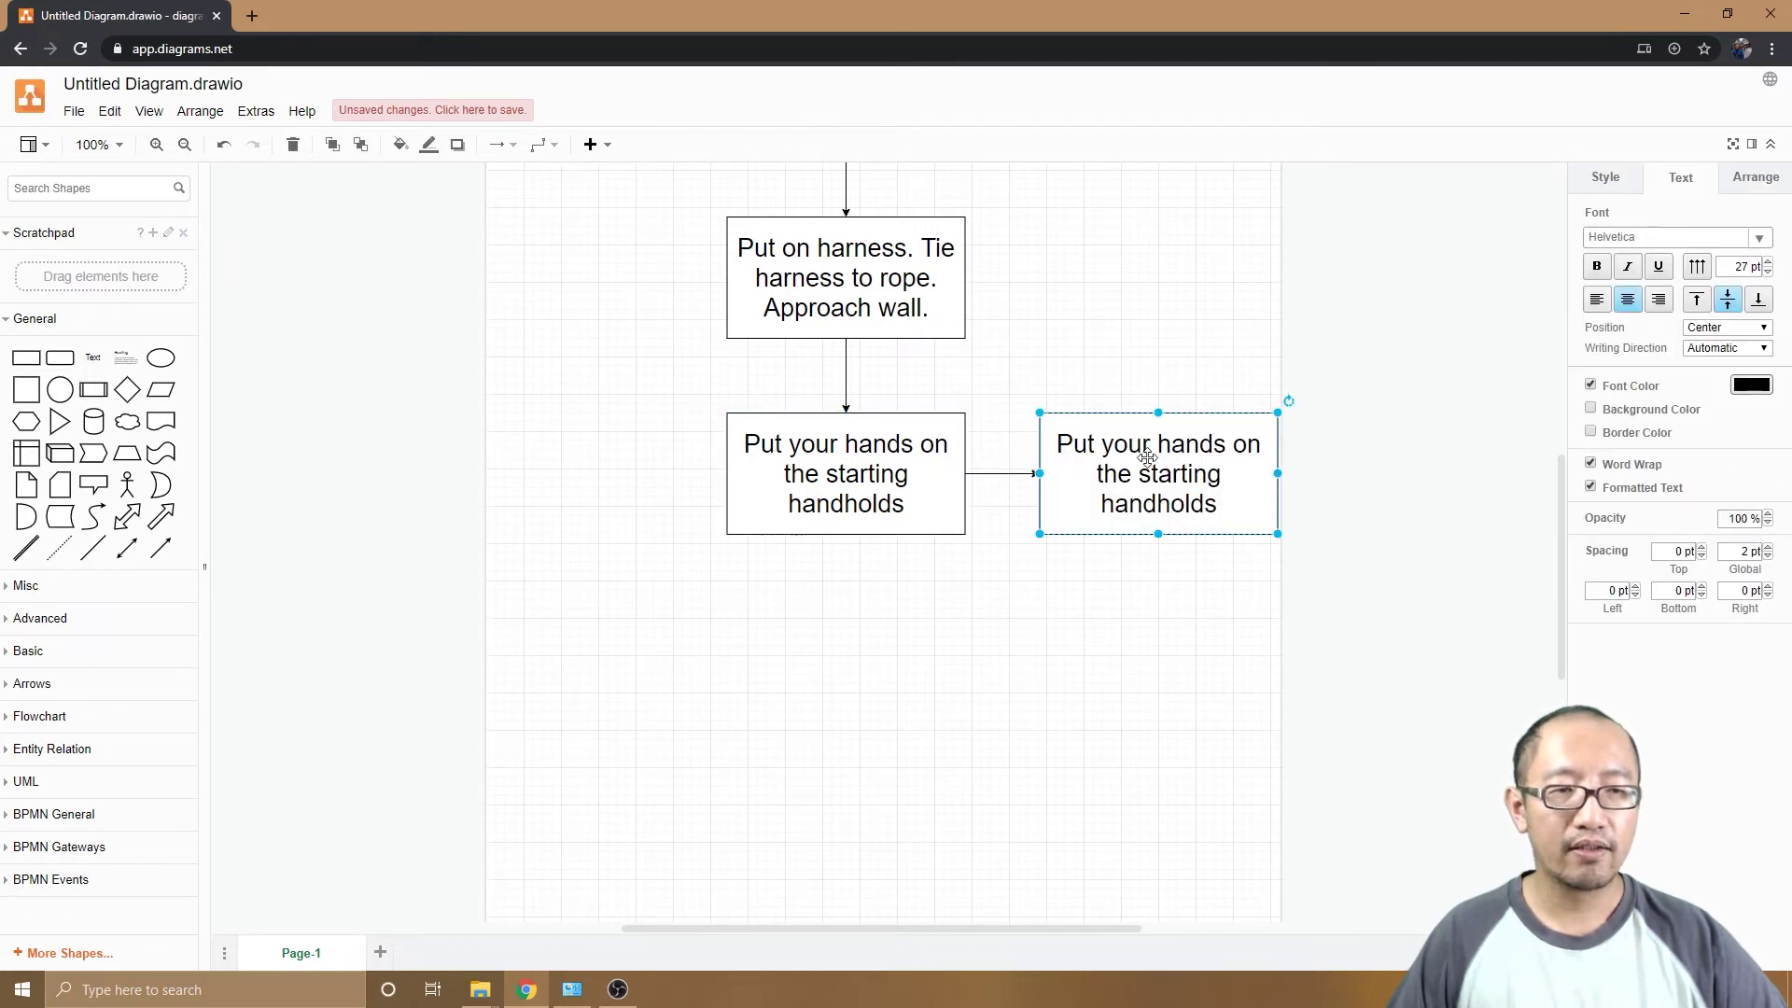
drag(1149, 458, 1113, 463)
click(944, 614)
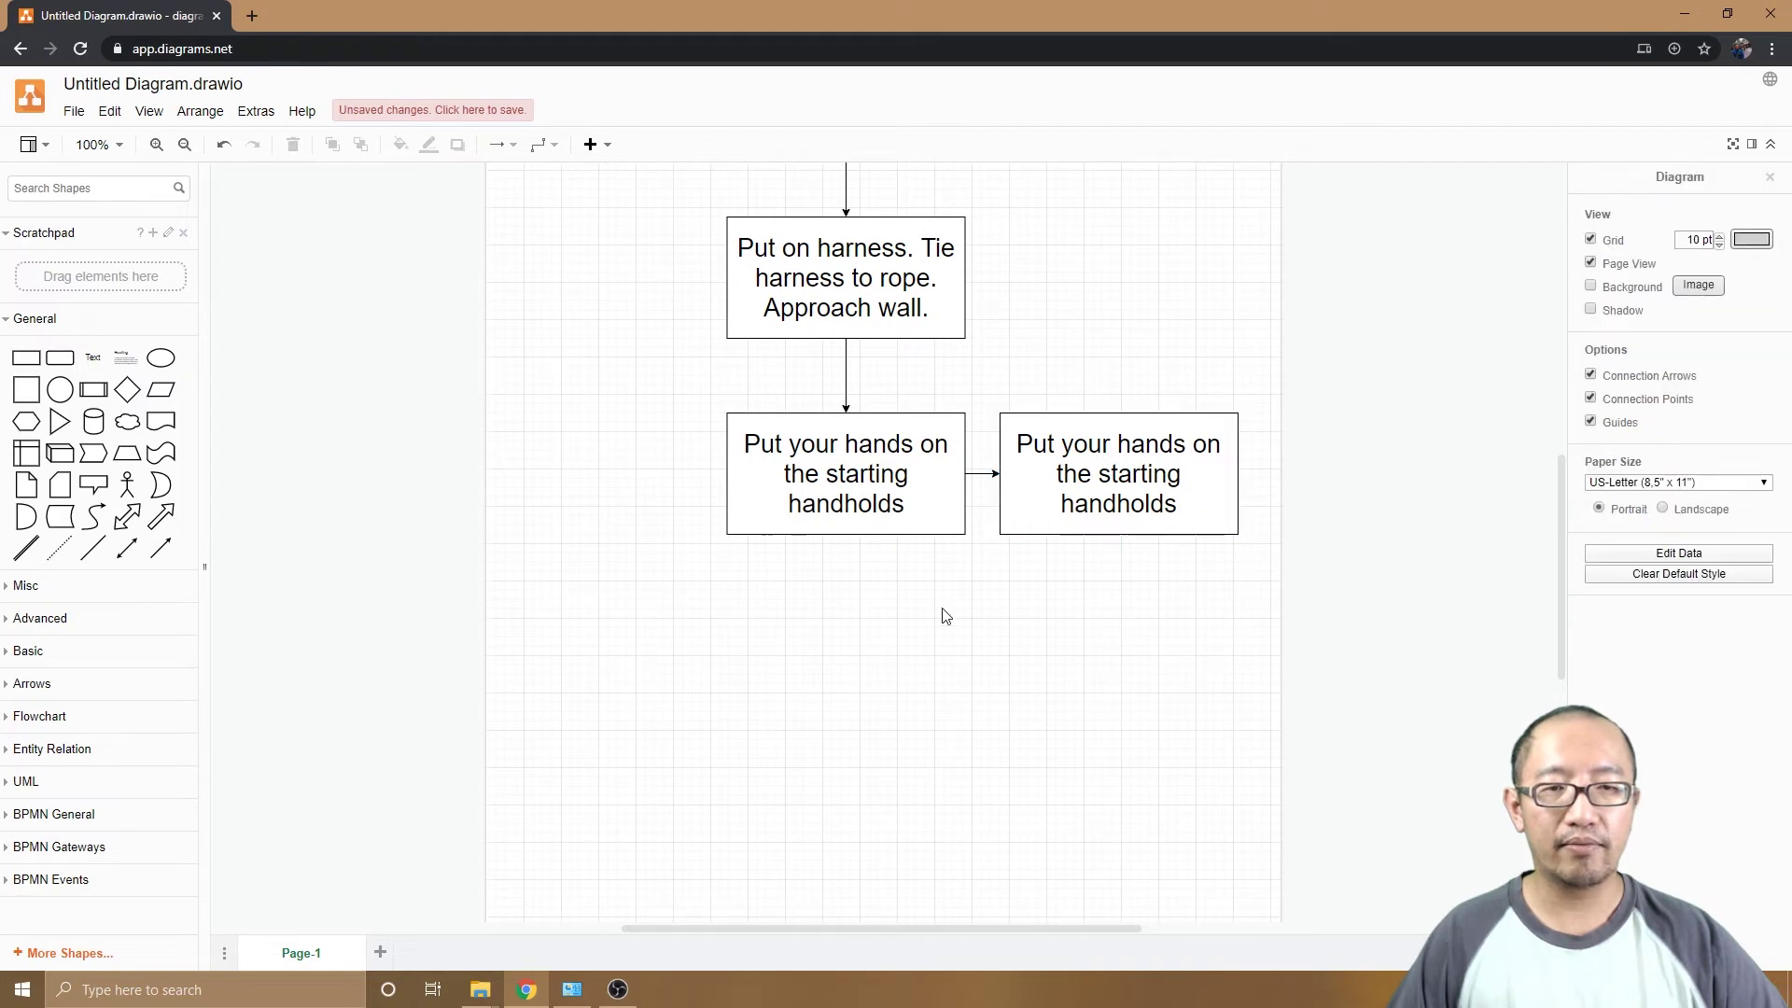
Move the copied handholds rectangle further right, level with the original, to lengthen the connector between them
scroll(904, 571, up, 2)
scroll(904, 572, up, 5)
scroll(597, 436, down, 5)
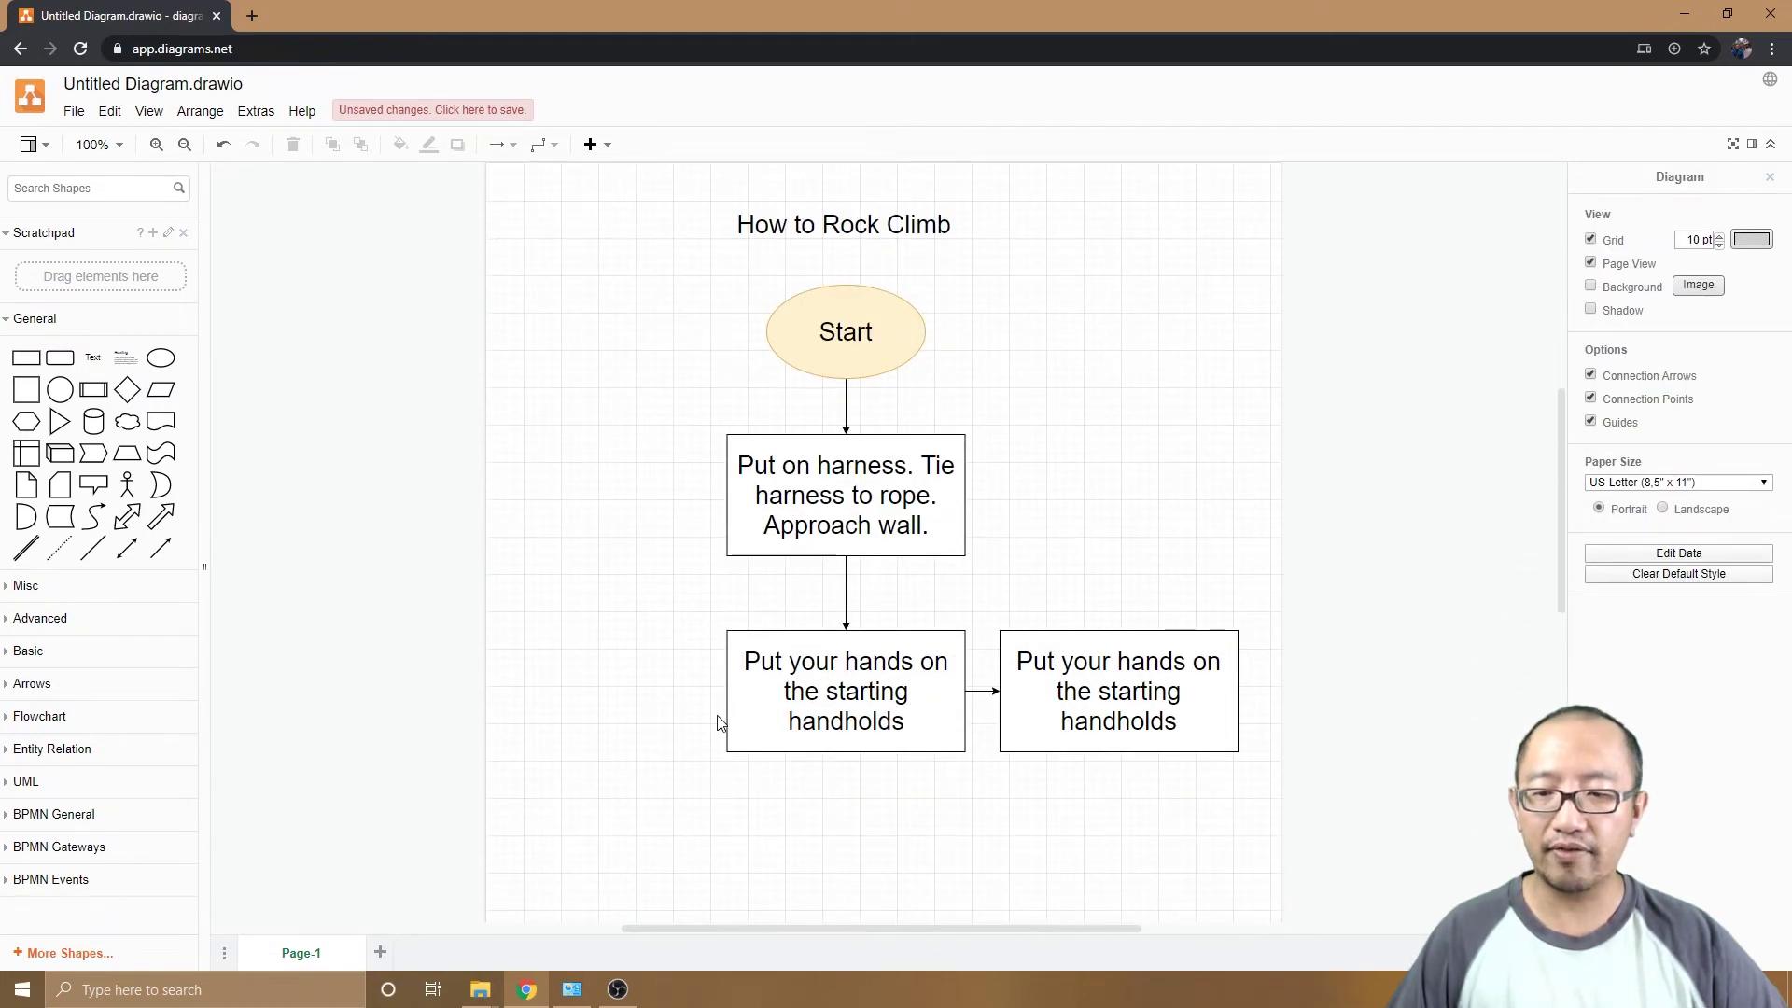
drag(1132, 632, 1248, 648)
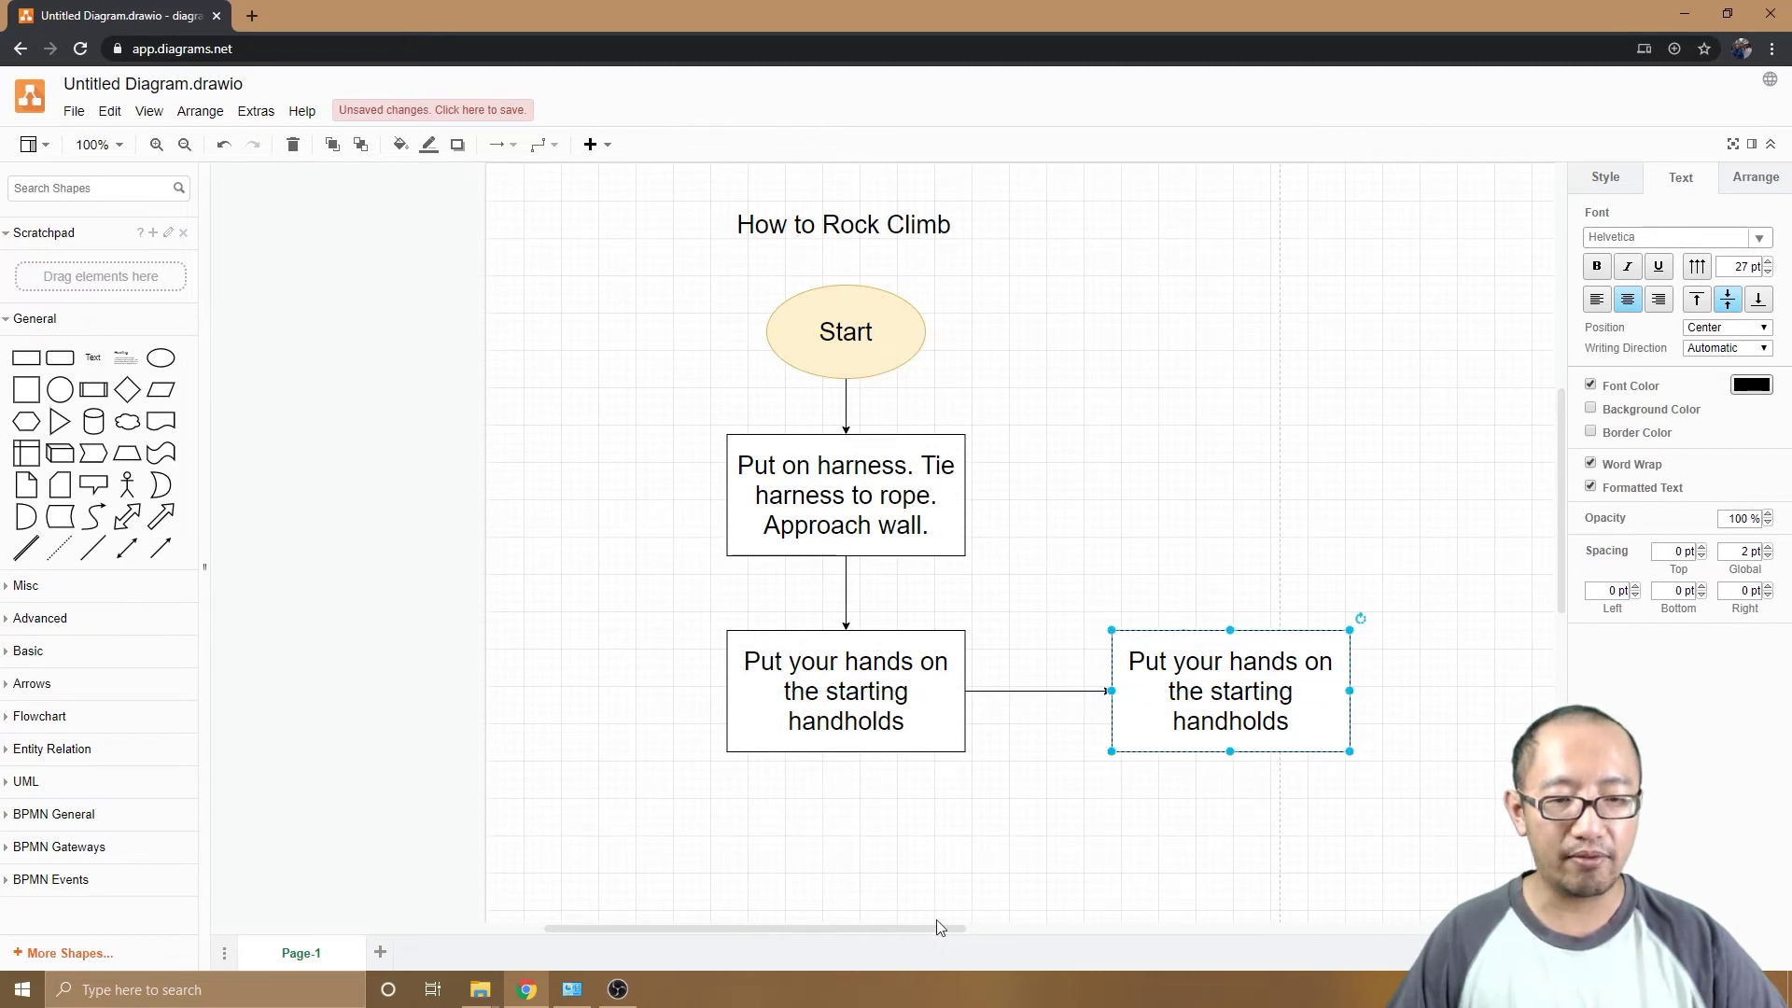
Replace the text of the copied rectangle beside the handholds step with "Put your foot up higher"
drag(938, 927, 1027, 924)
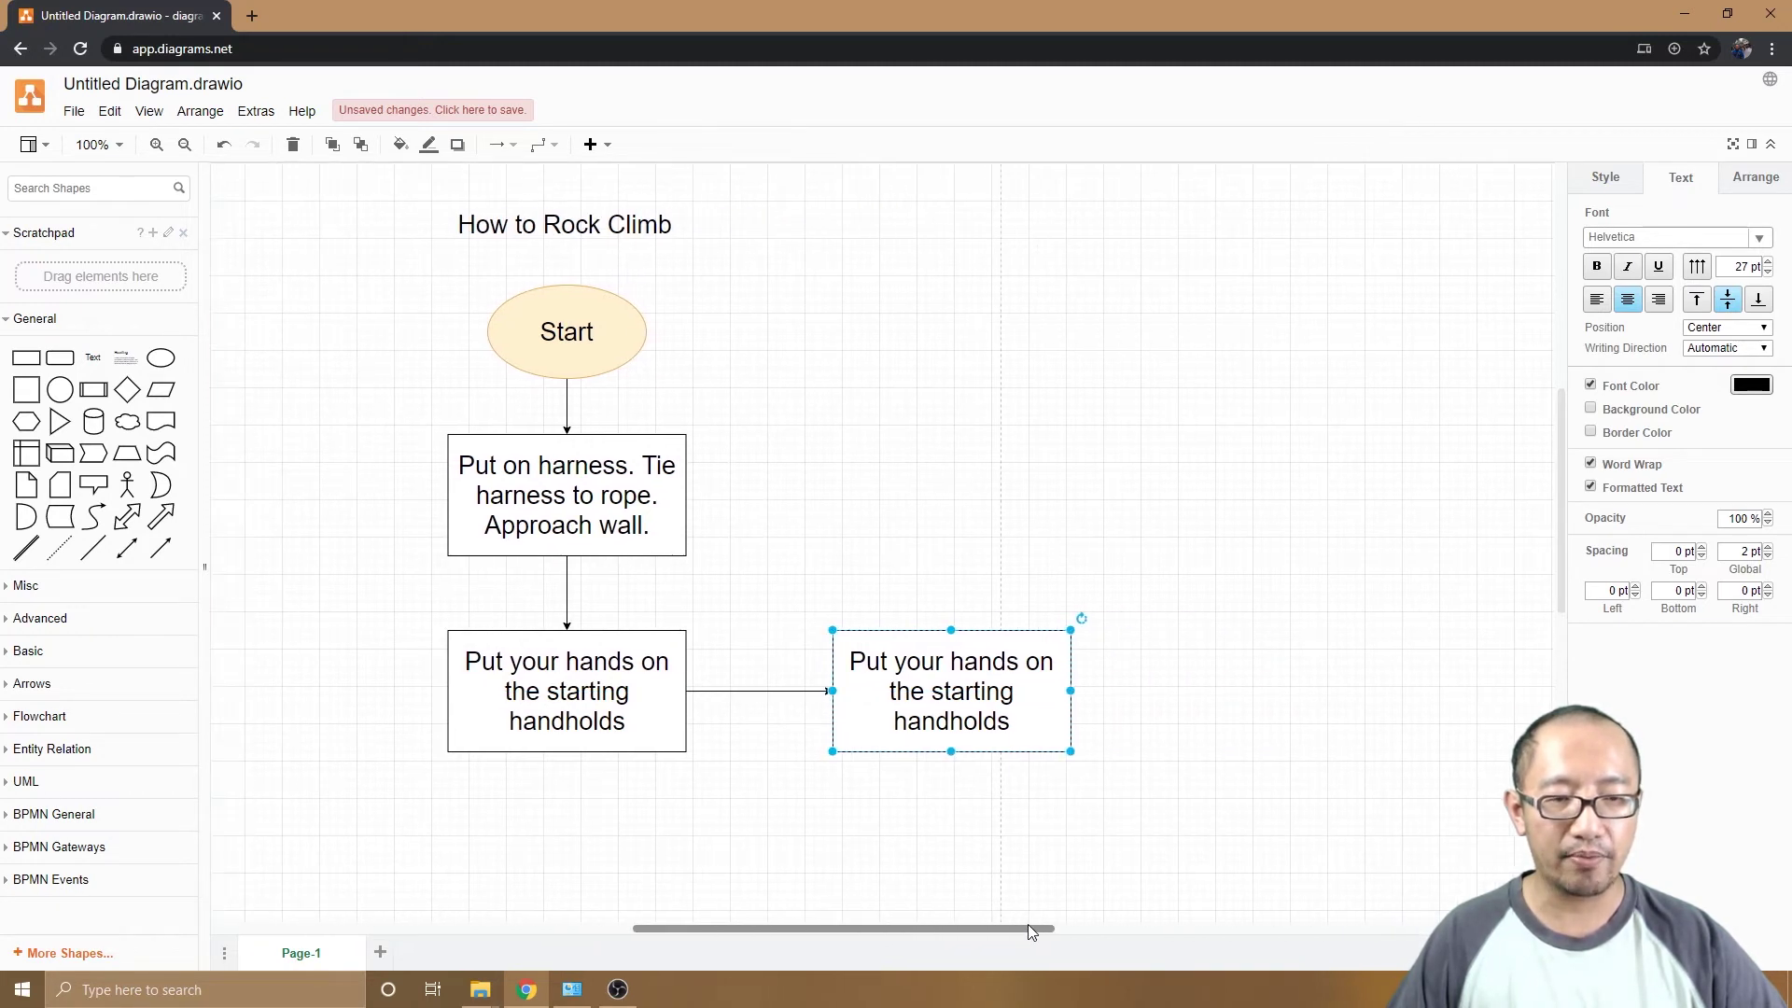
double_click(937, 698)
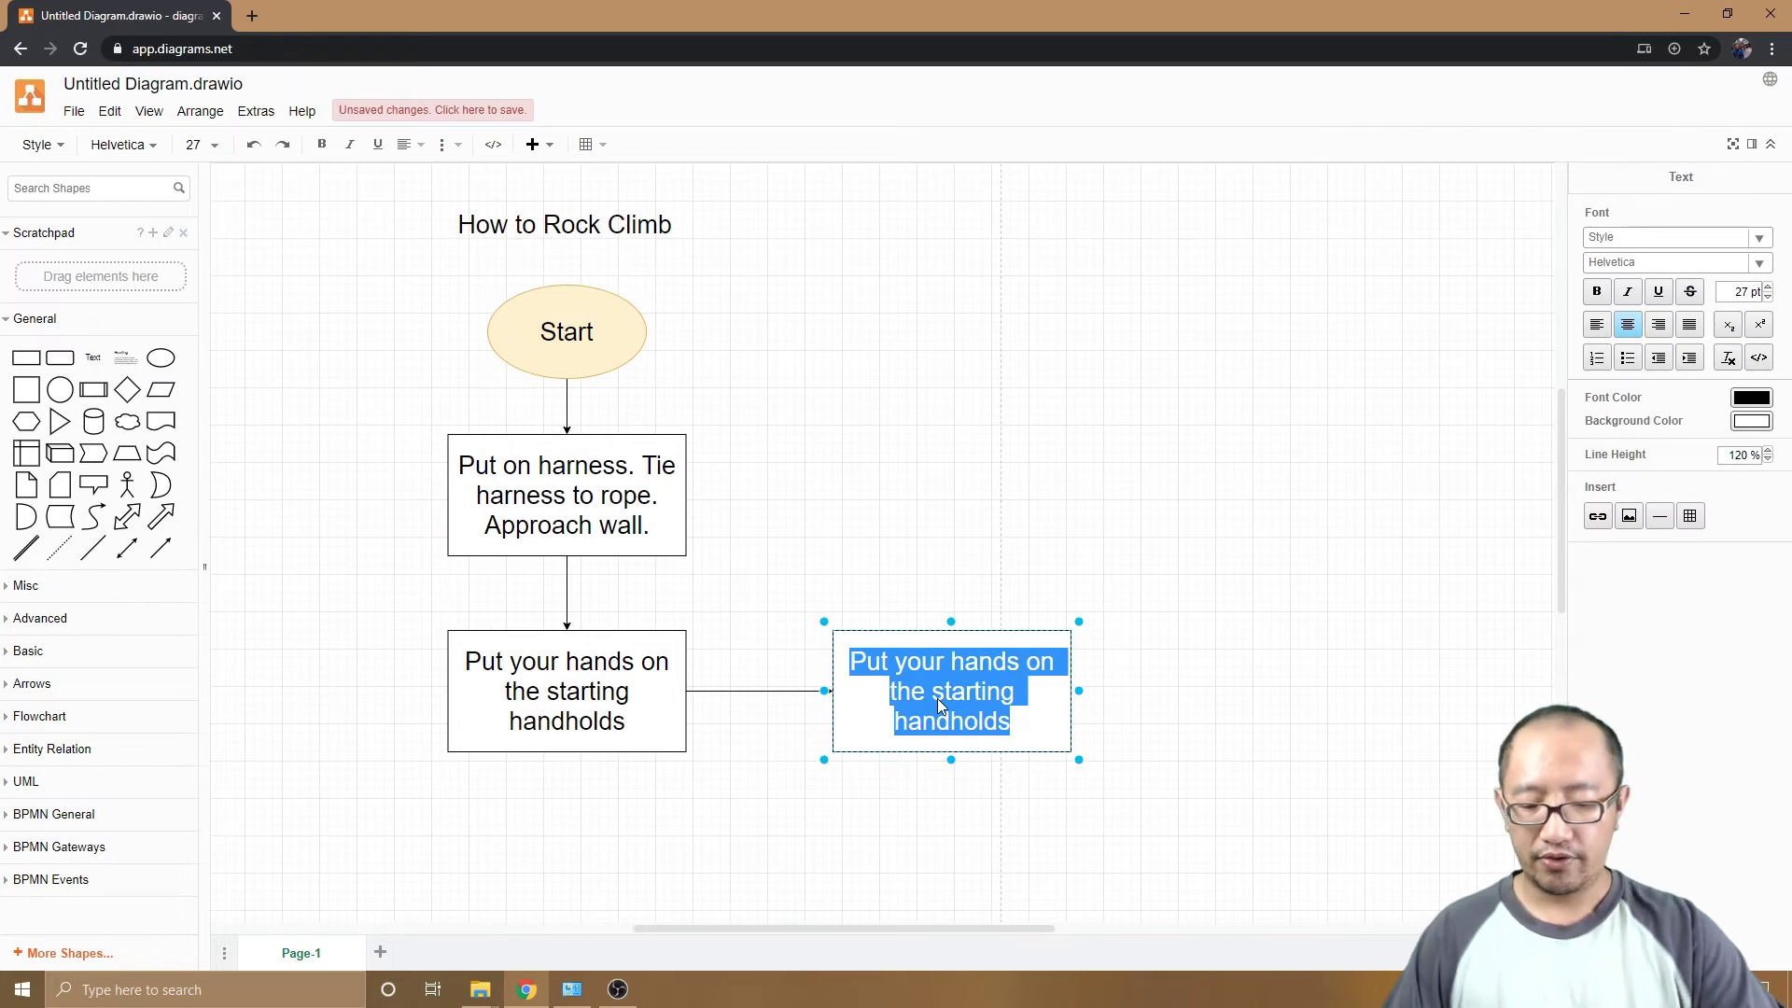
text(Put your f)
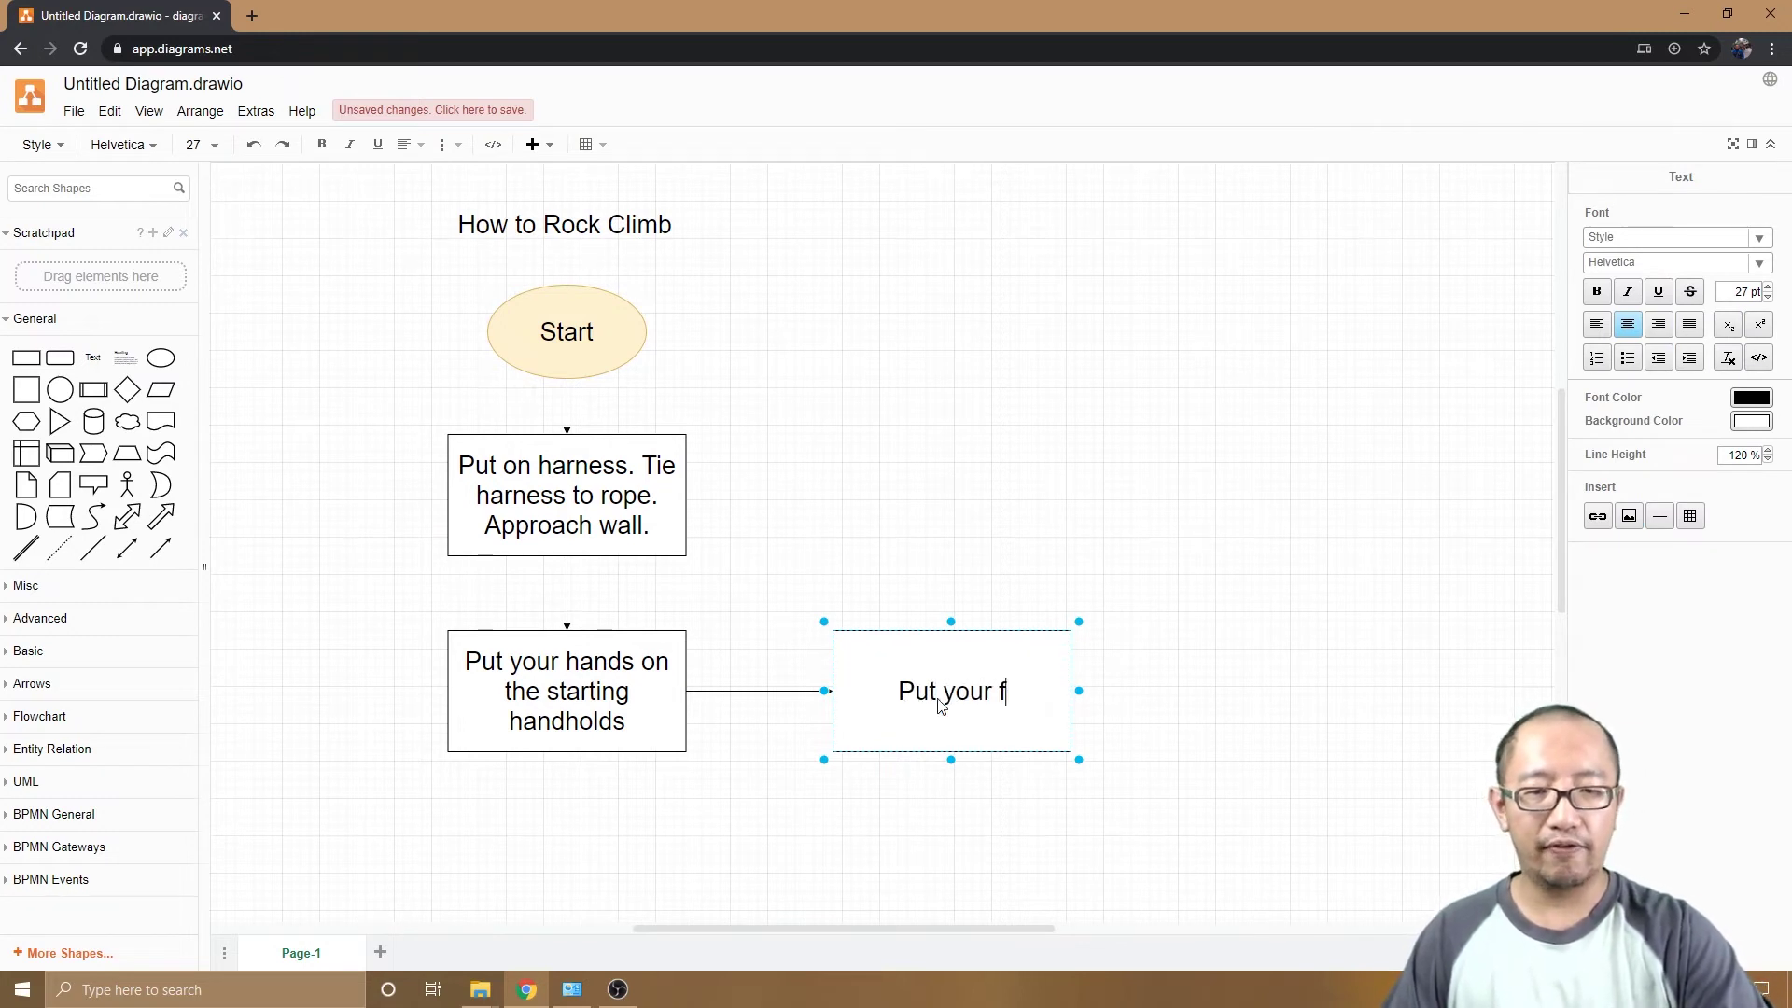
text(oot up higher)
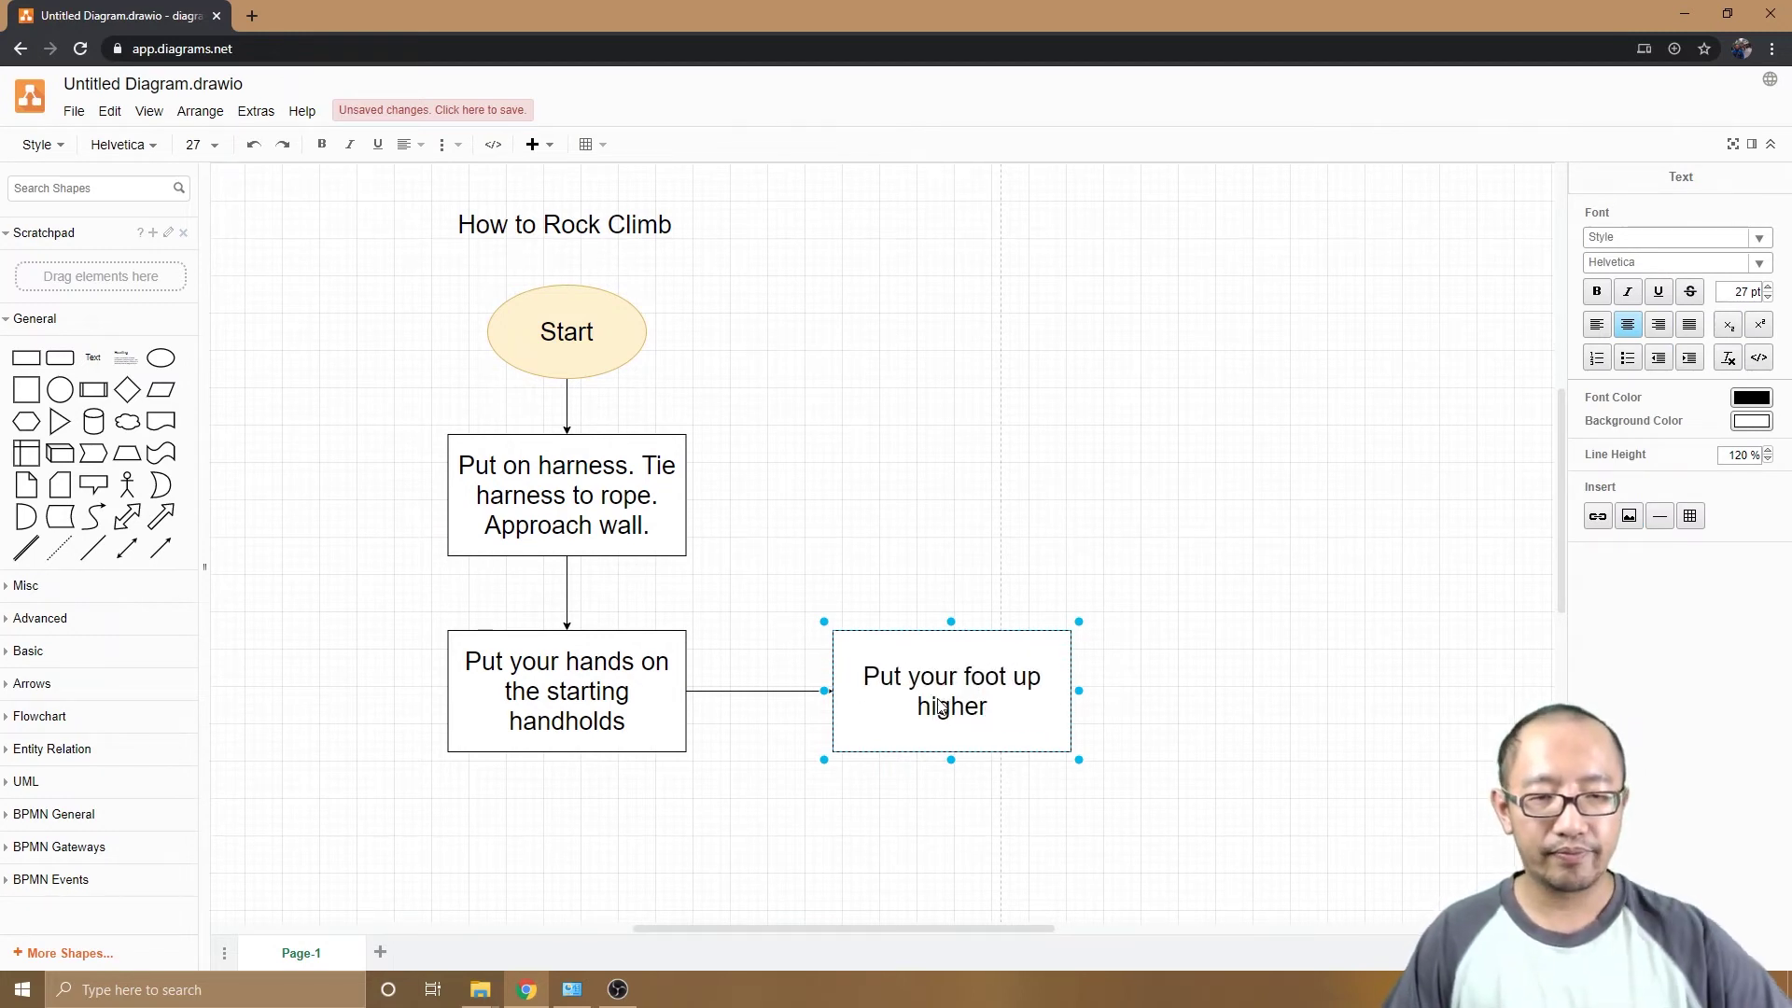
scroll(990, 706, down, 5)
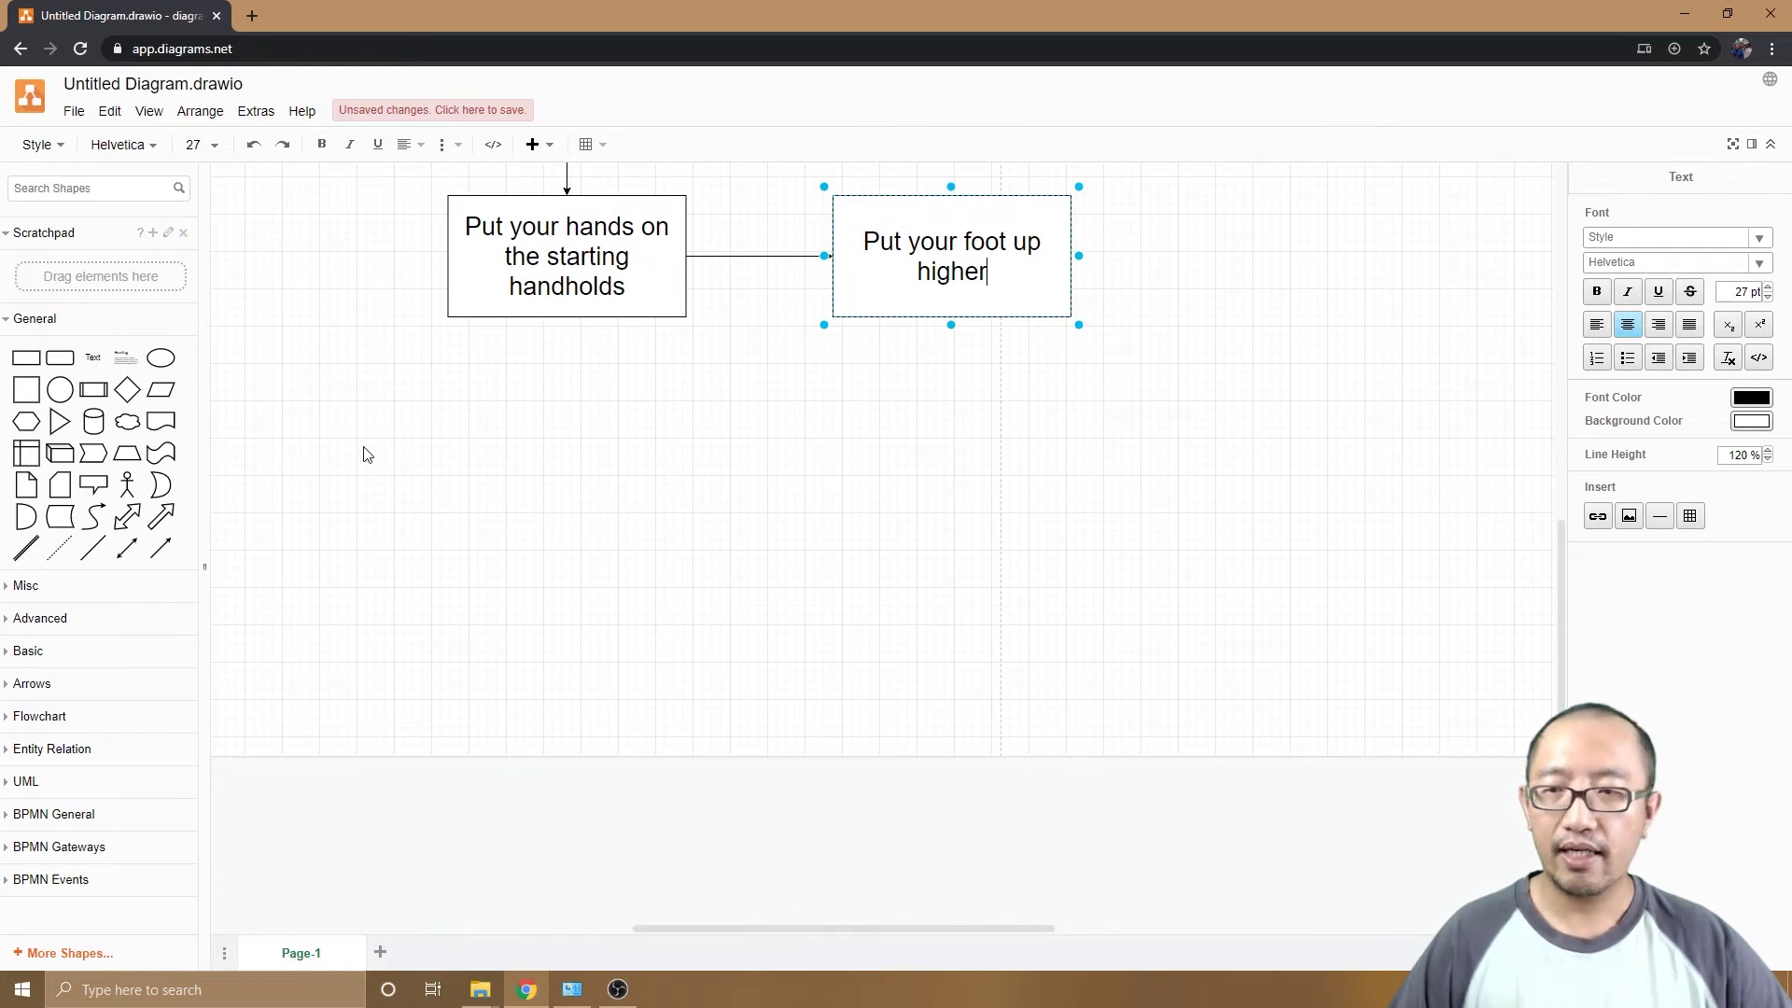
click(941, 353)
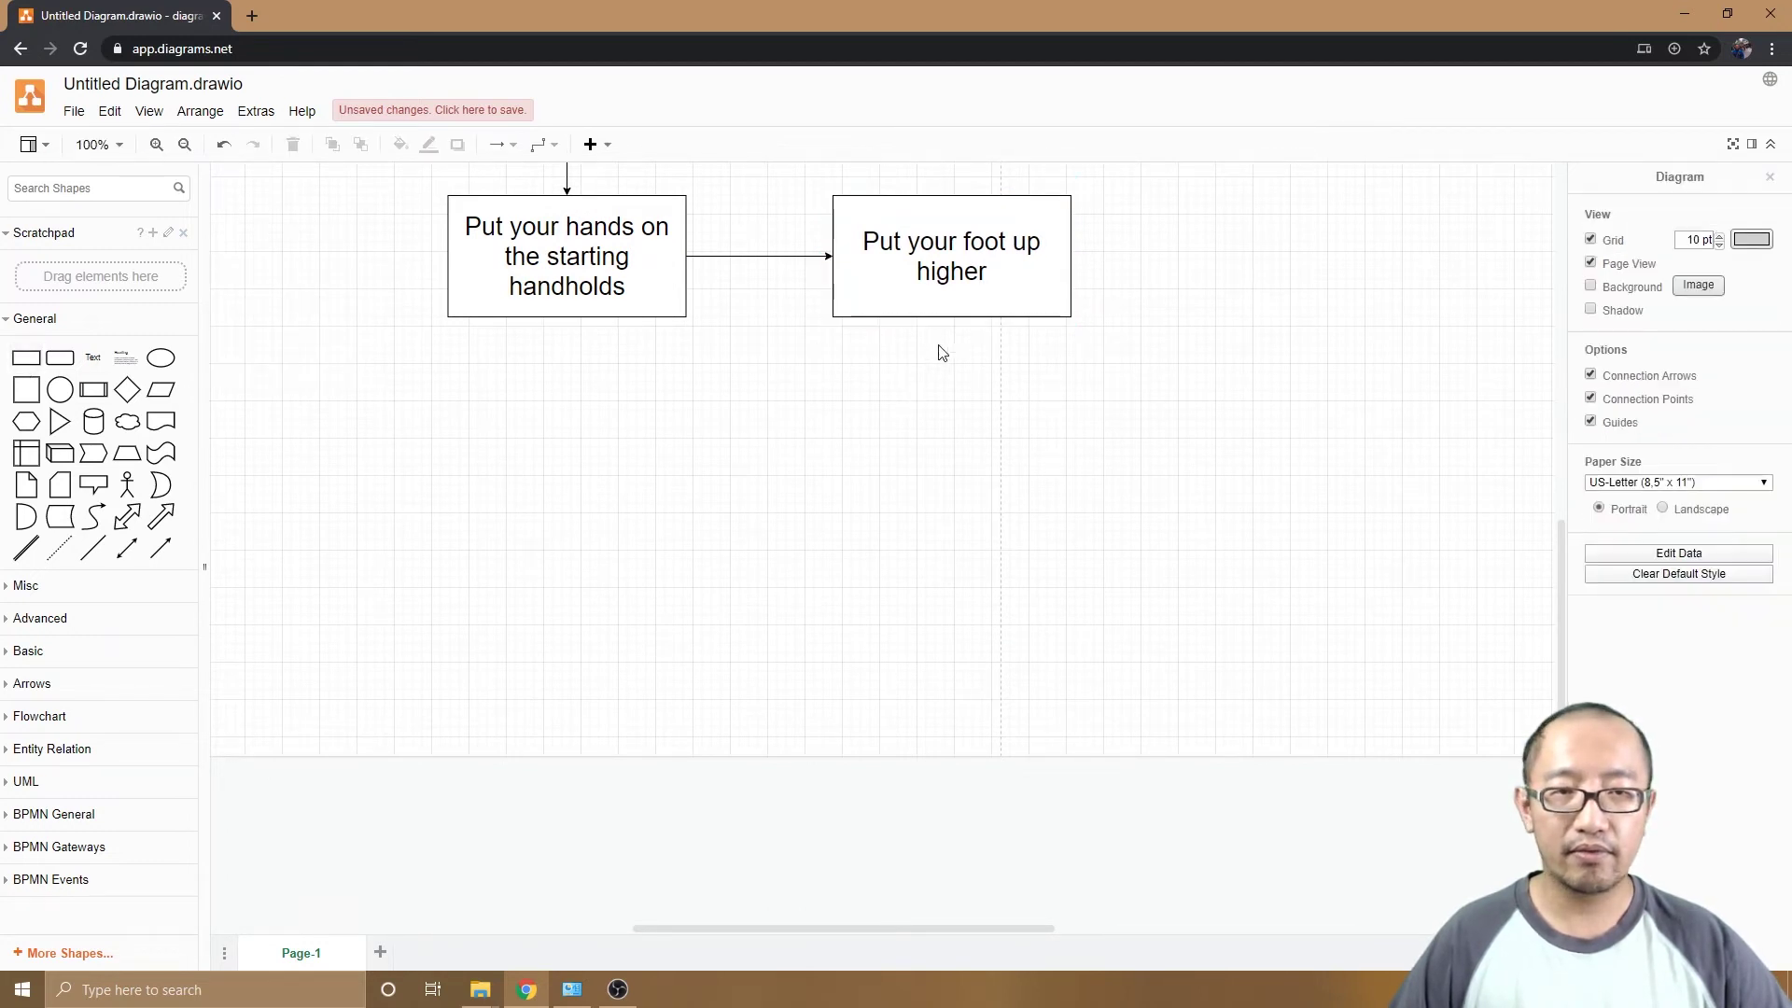
Add a connected copy below the "Put your foot up higher" rectangle and label it "Put your hands up higher"
click(953, 338)
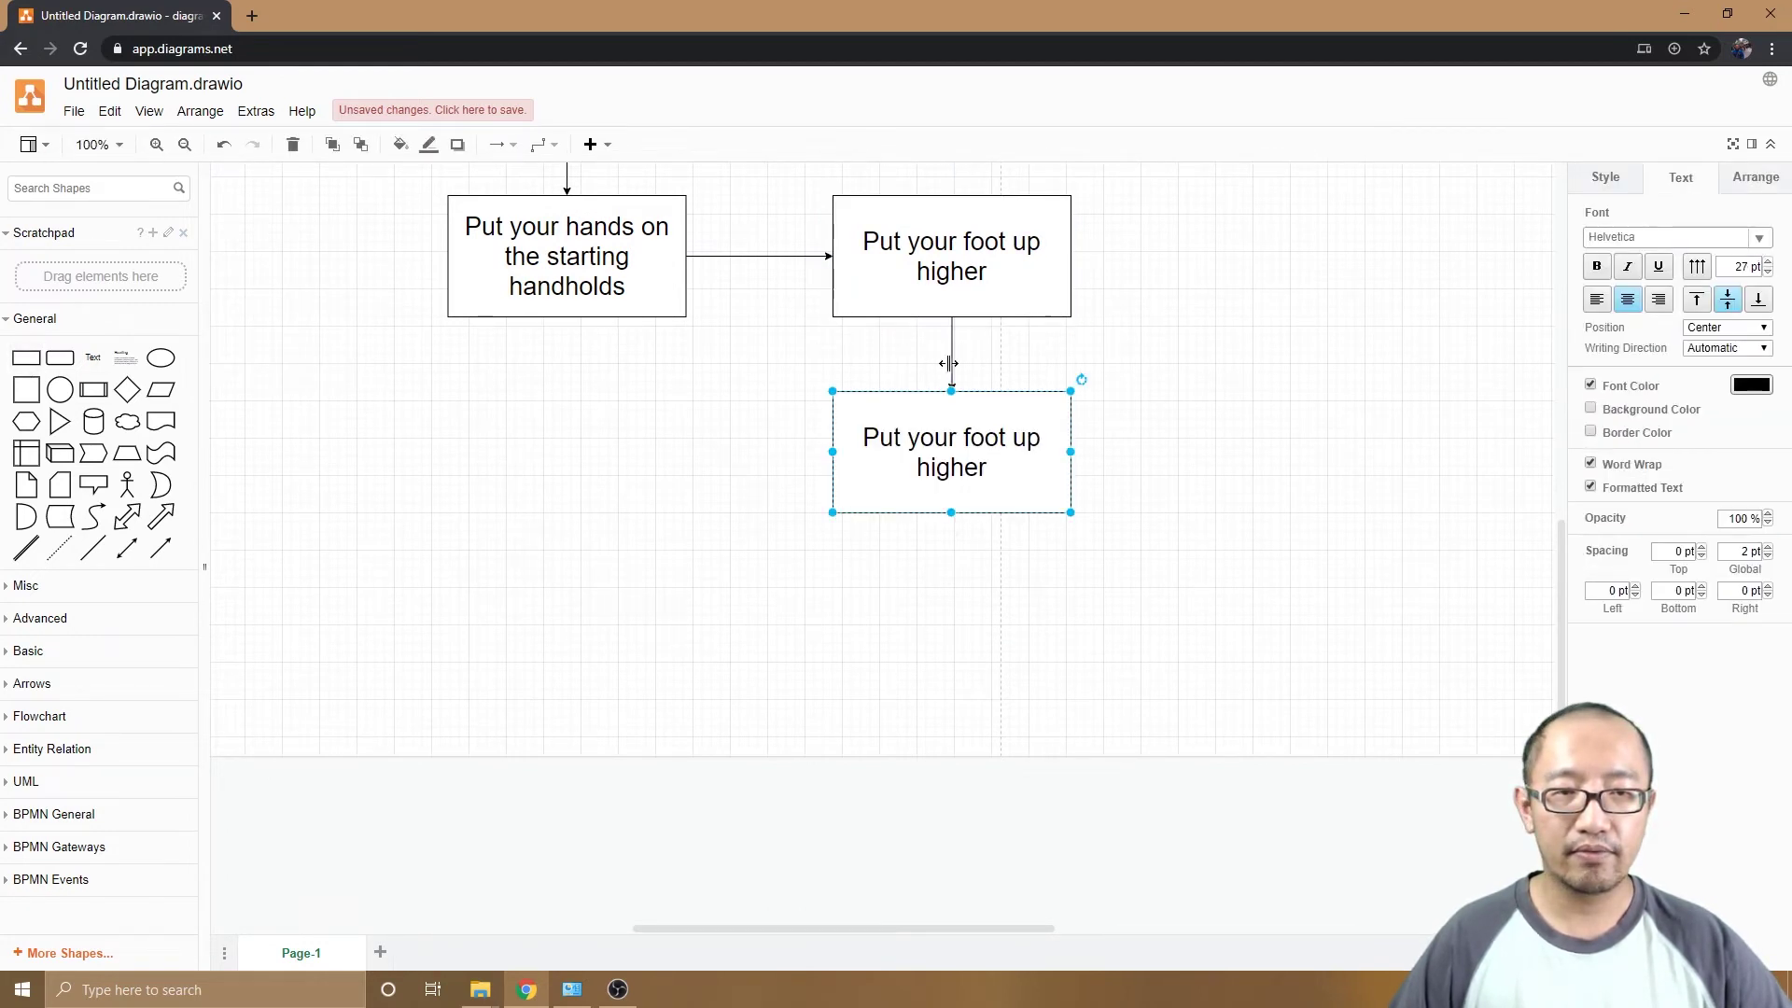
double_click(942, 440)
text(Put)
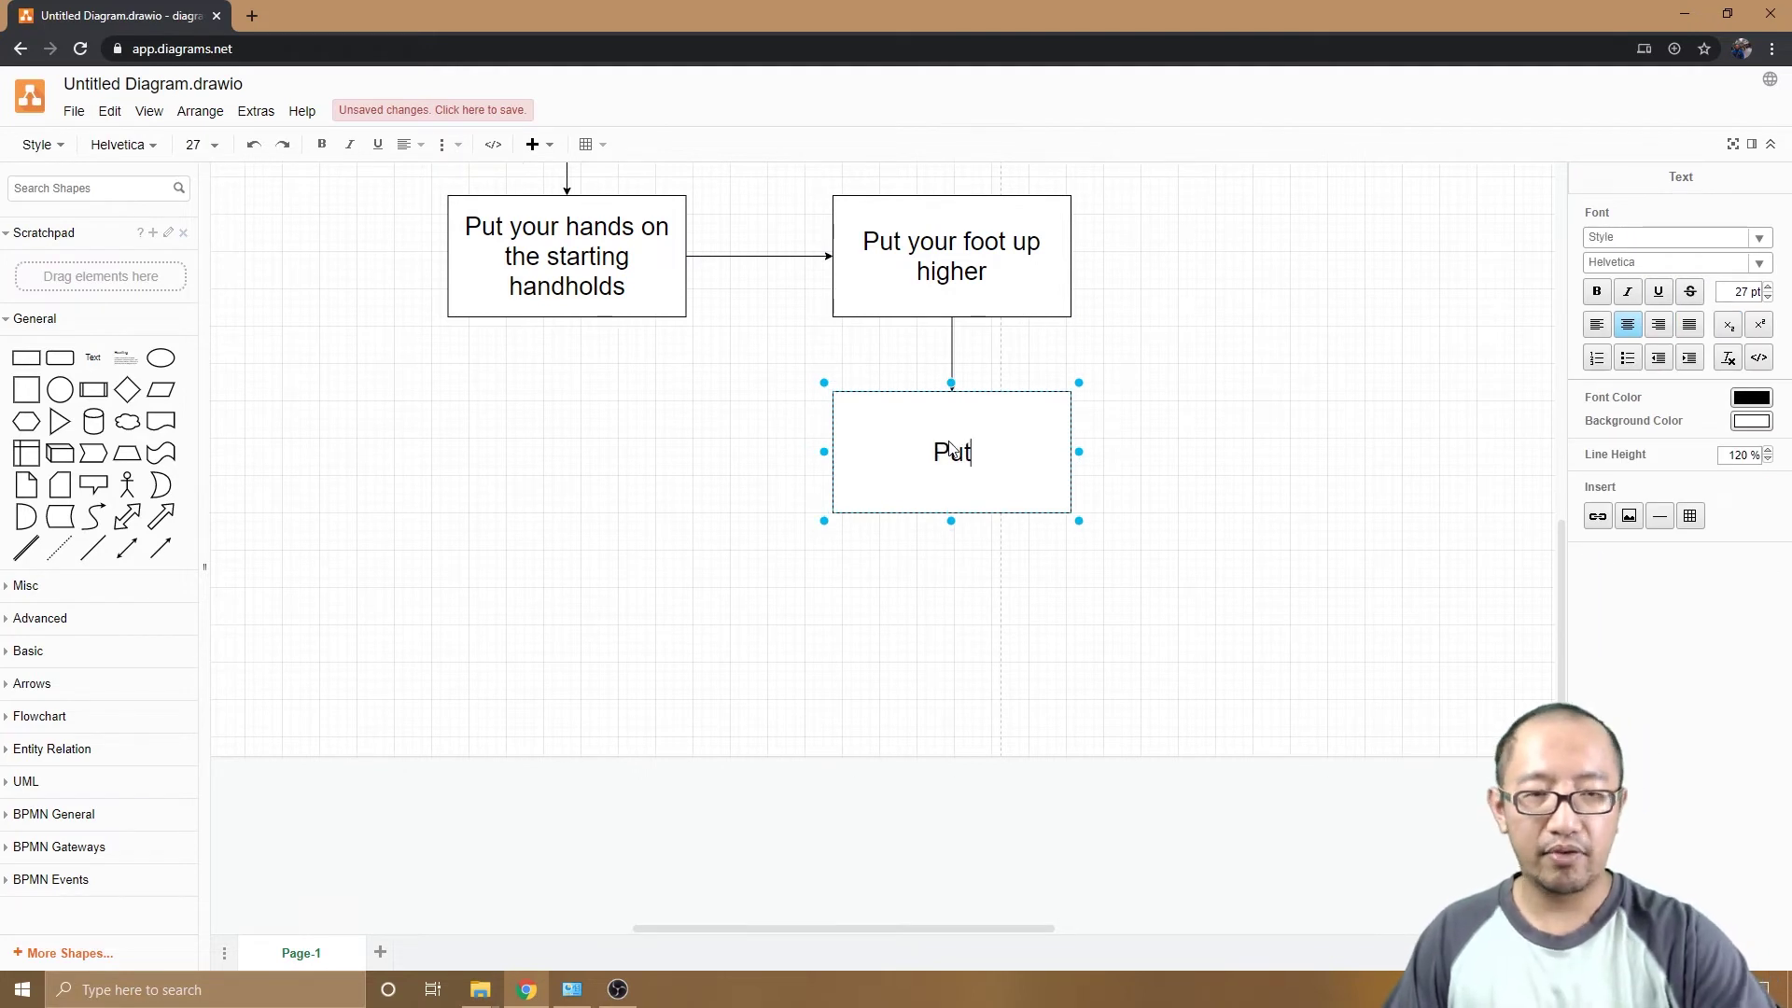
text( your hands up higher)
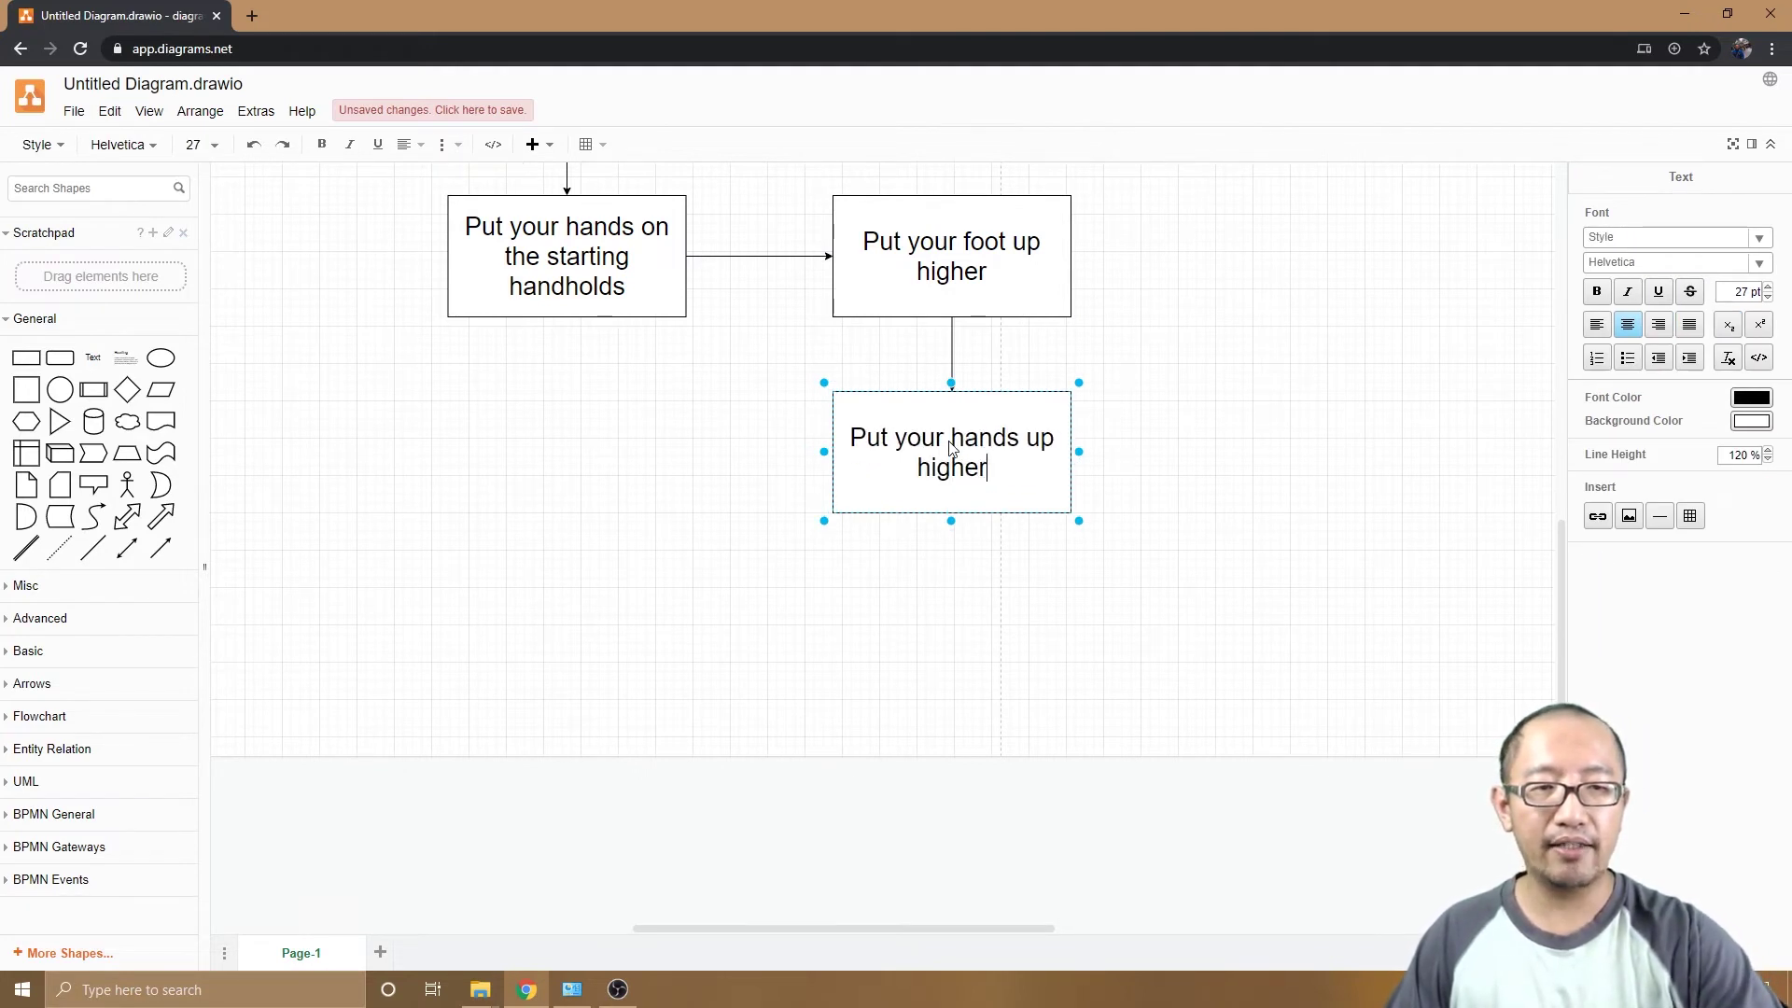
Change "foot" to "feet" in the label of the rectangle beside the handholds step
double_click(993, 243)
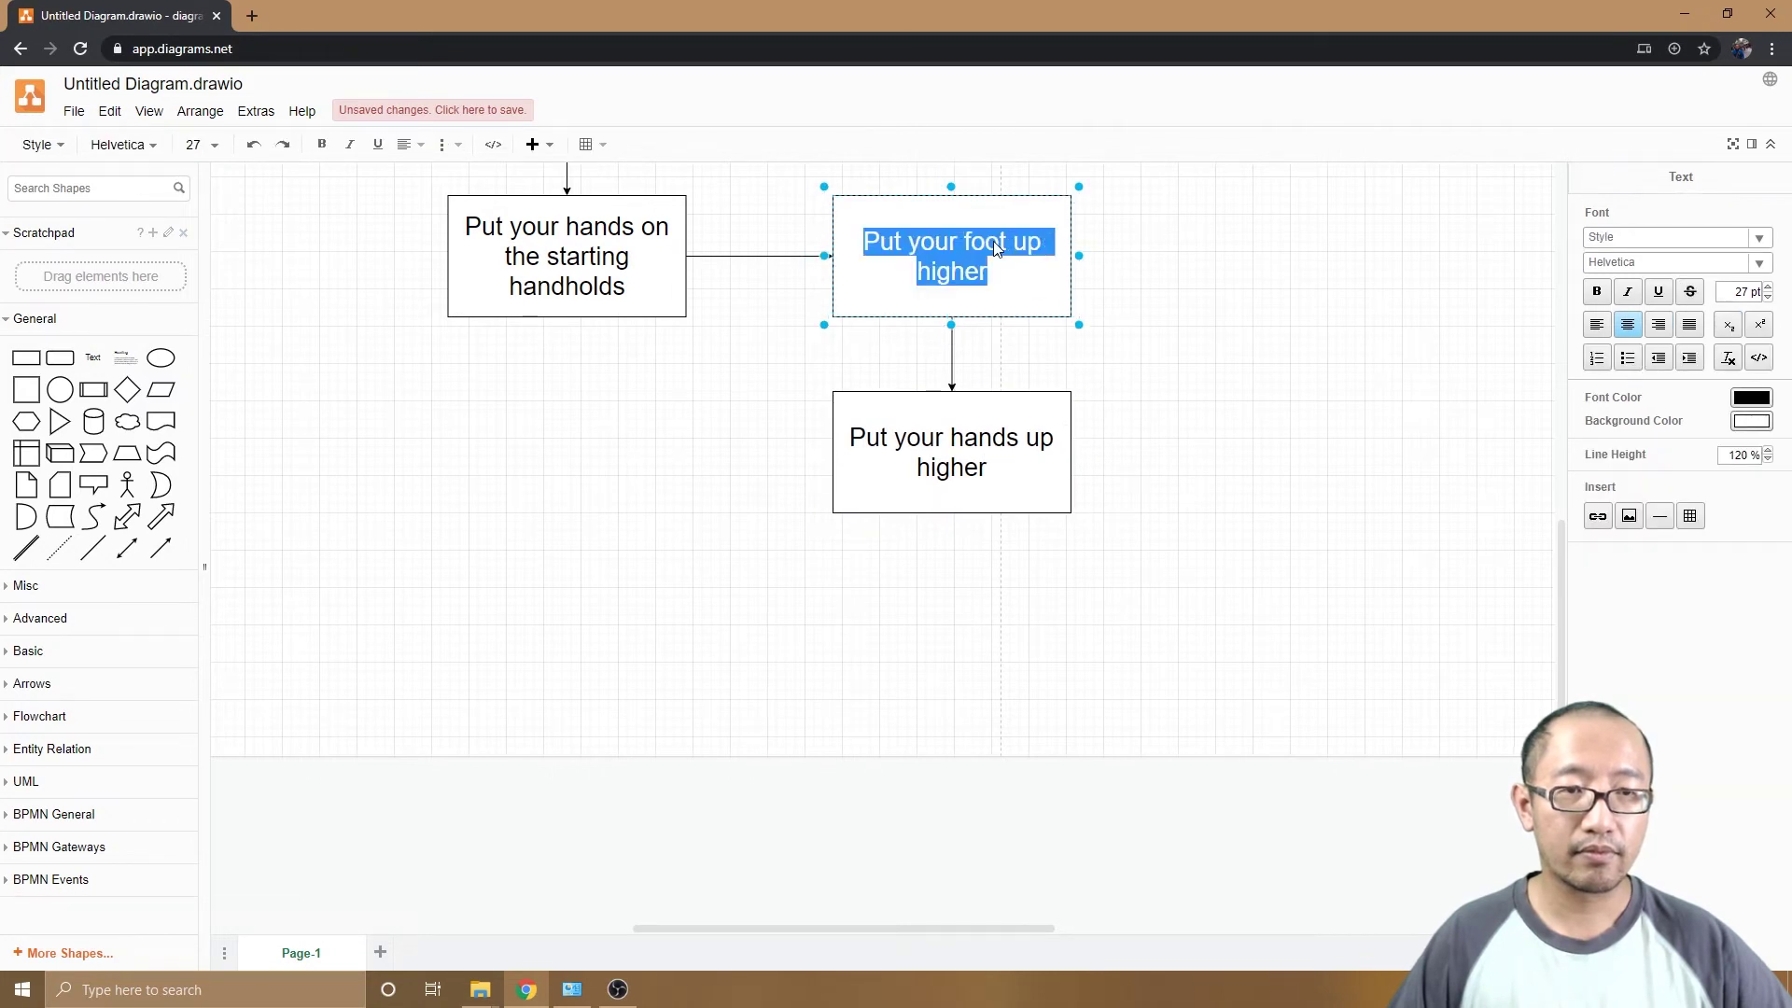
double_click(994, 243)
text(fee)
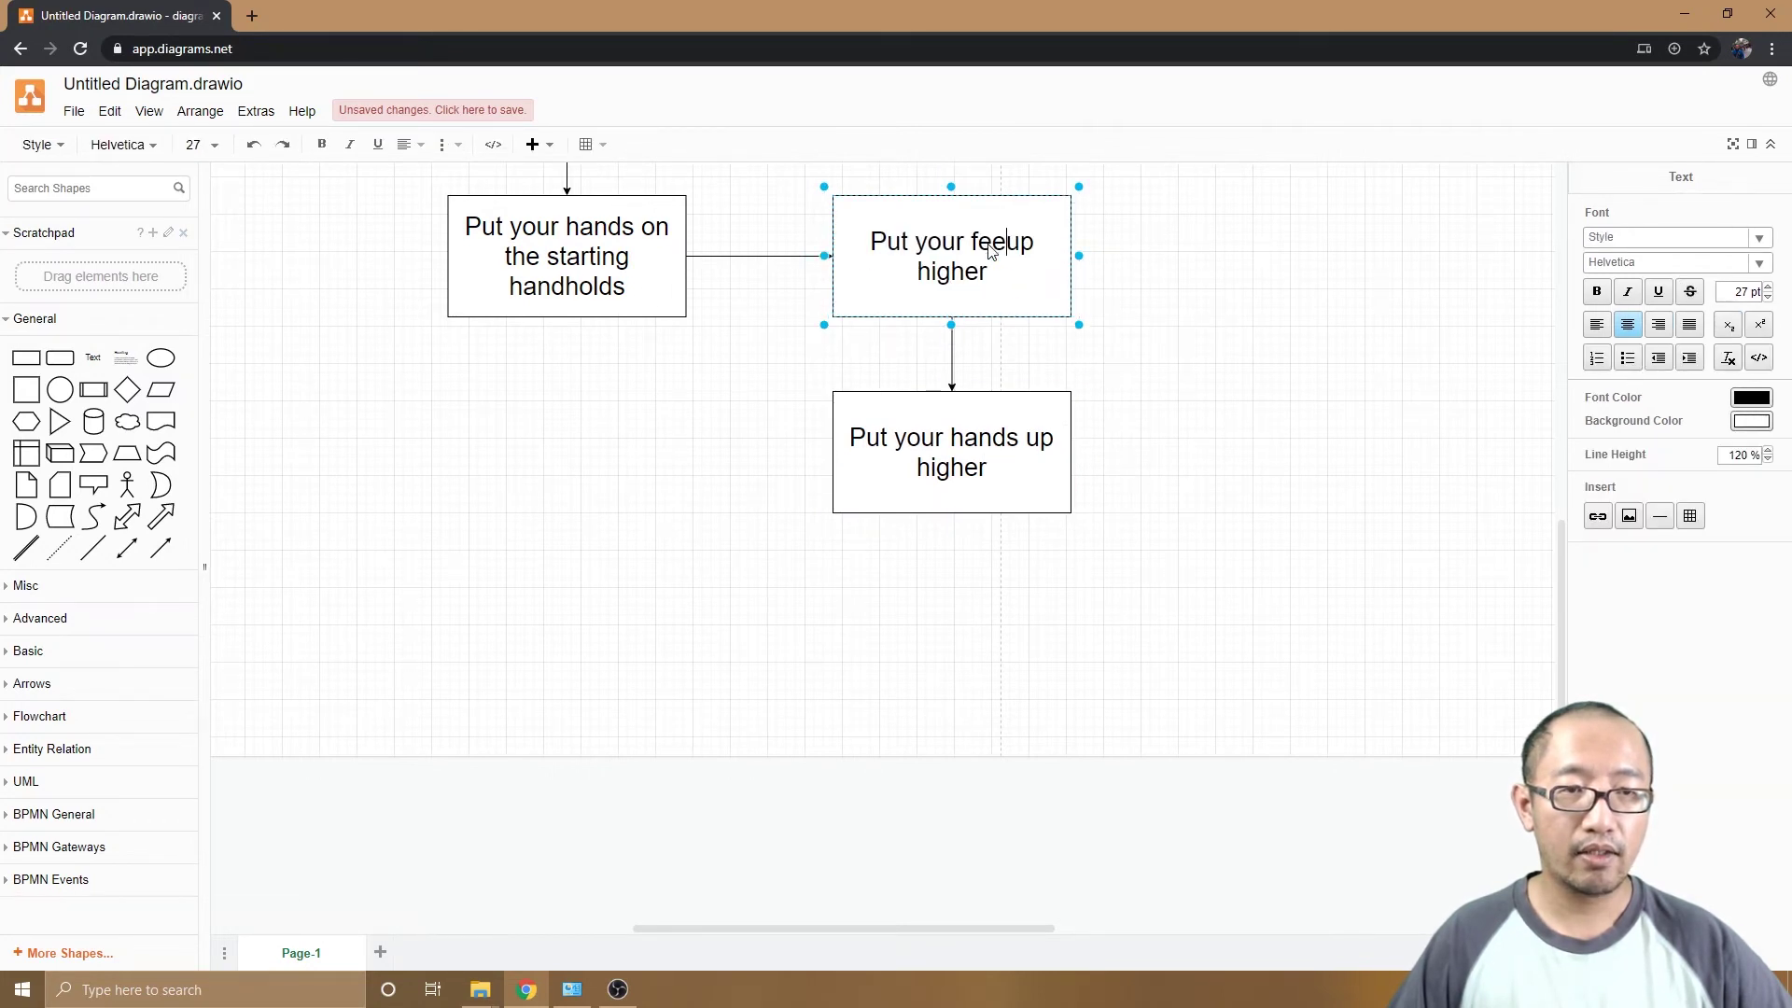
text(t)
scroll(920, 349, up, 5)
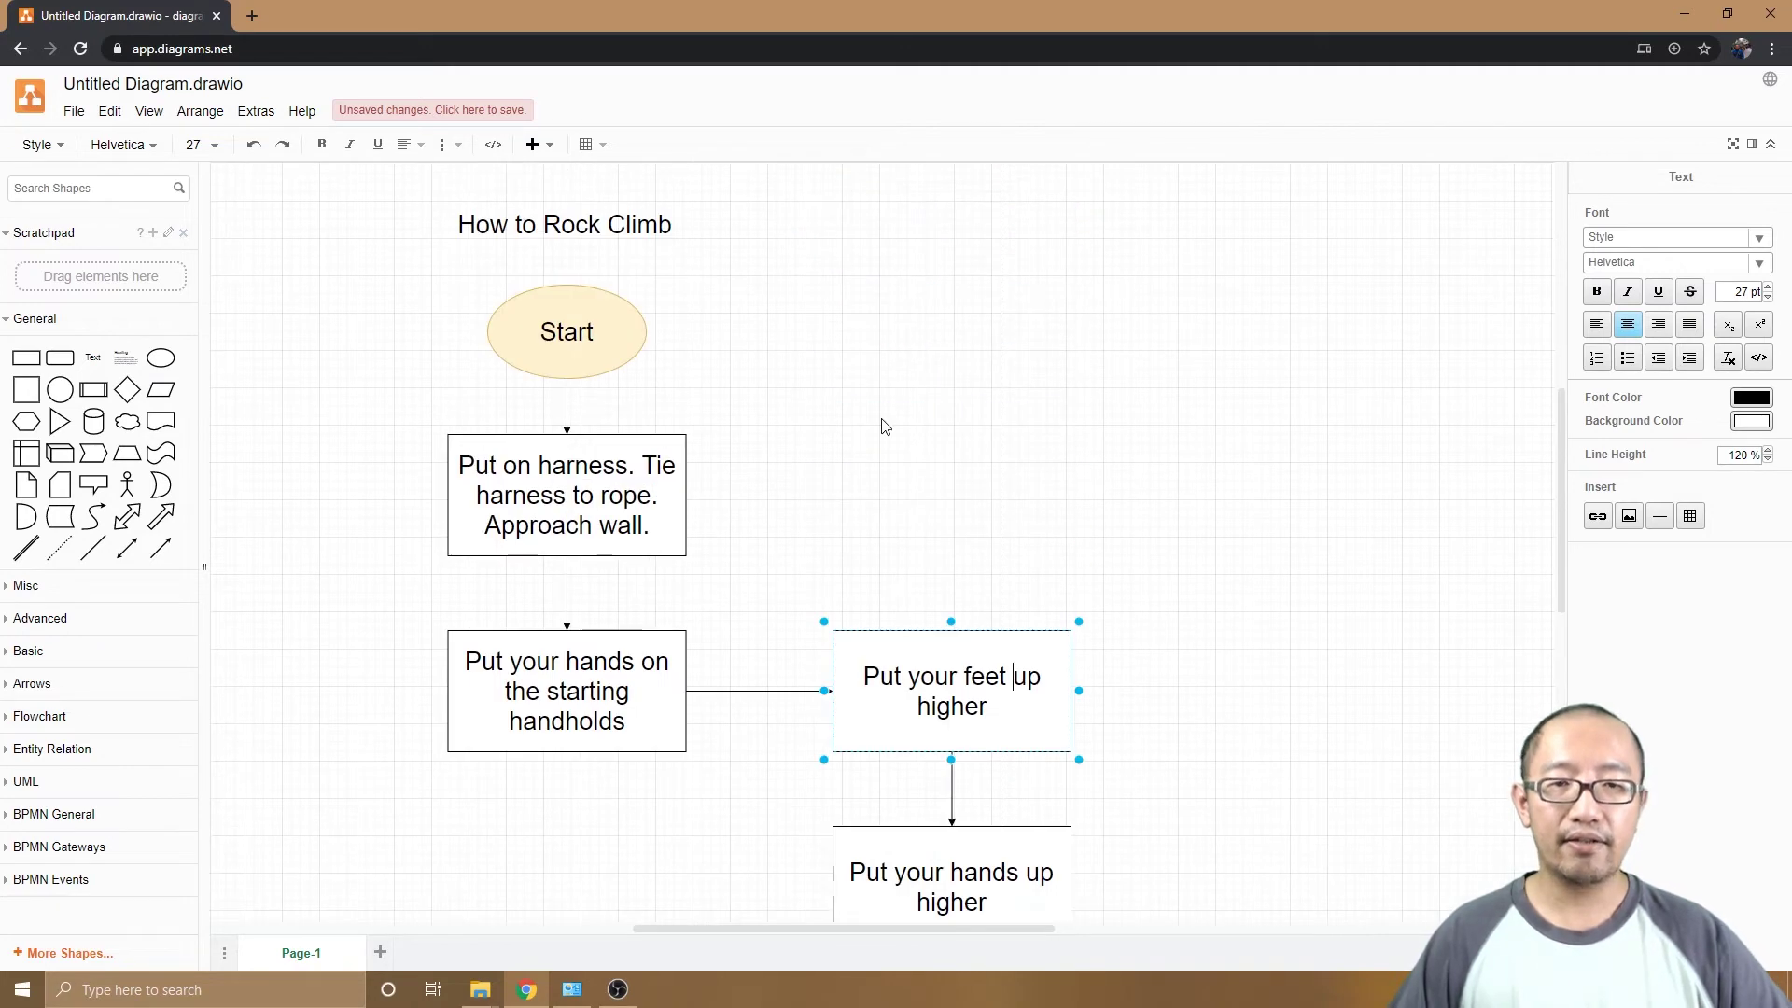
click(885, 426)
Add a diamond below the starting handholds rectangle, enlarge it and shift it slightly to the left
scroll(840, 422, down, 5)
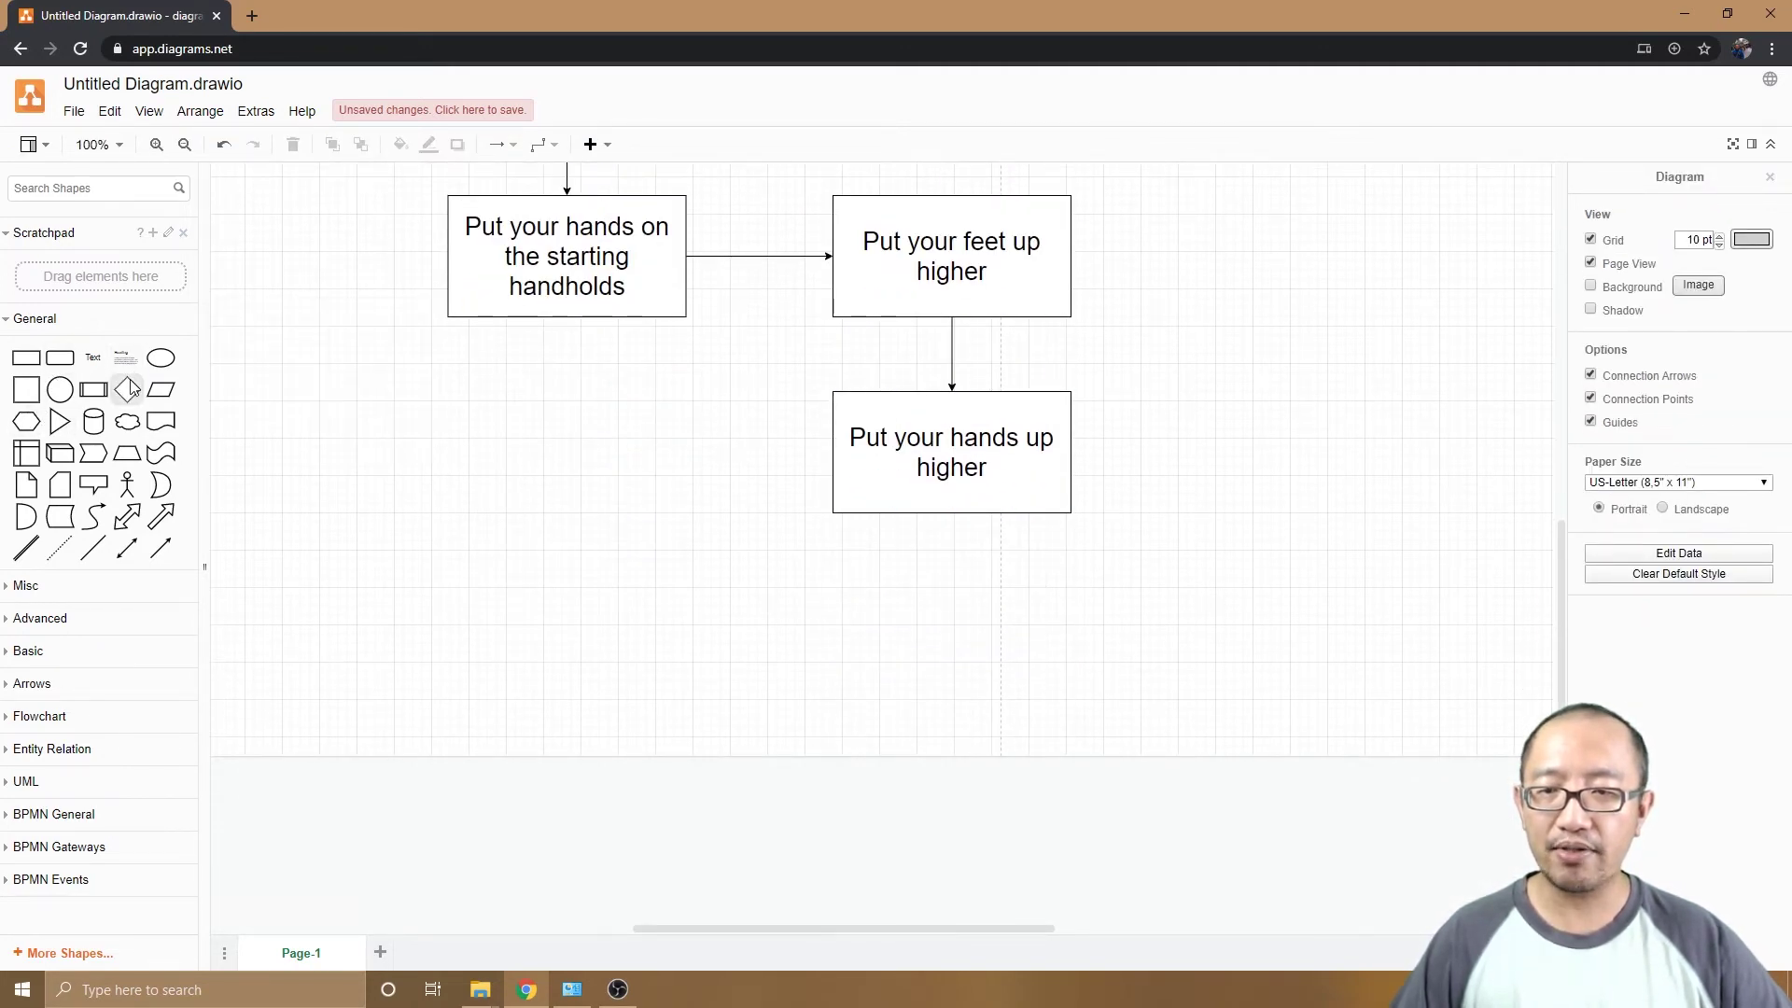
drag(129, 387, 586, 430)
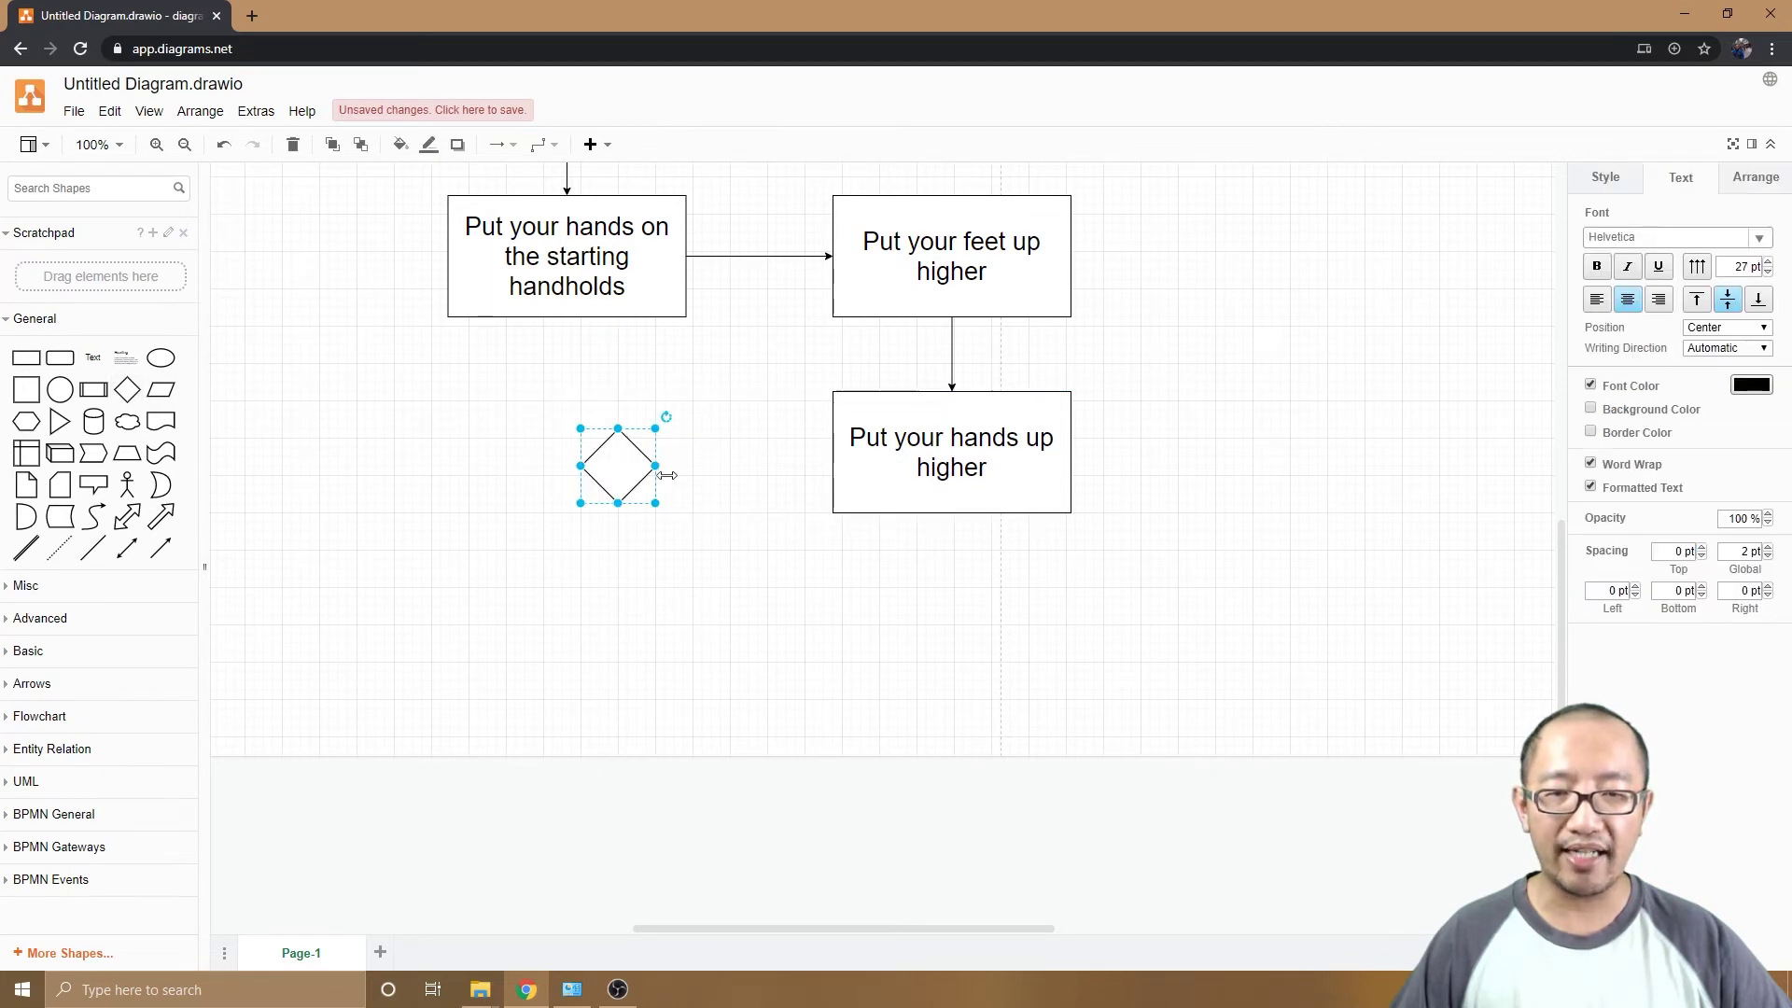
drag(655, 504, 777, 643)
drag(669, 573, 622, 582)
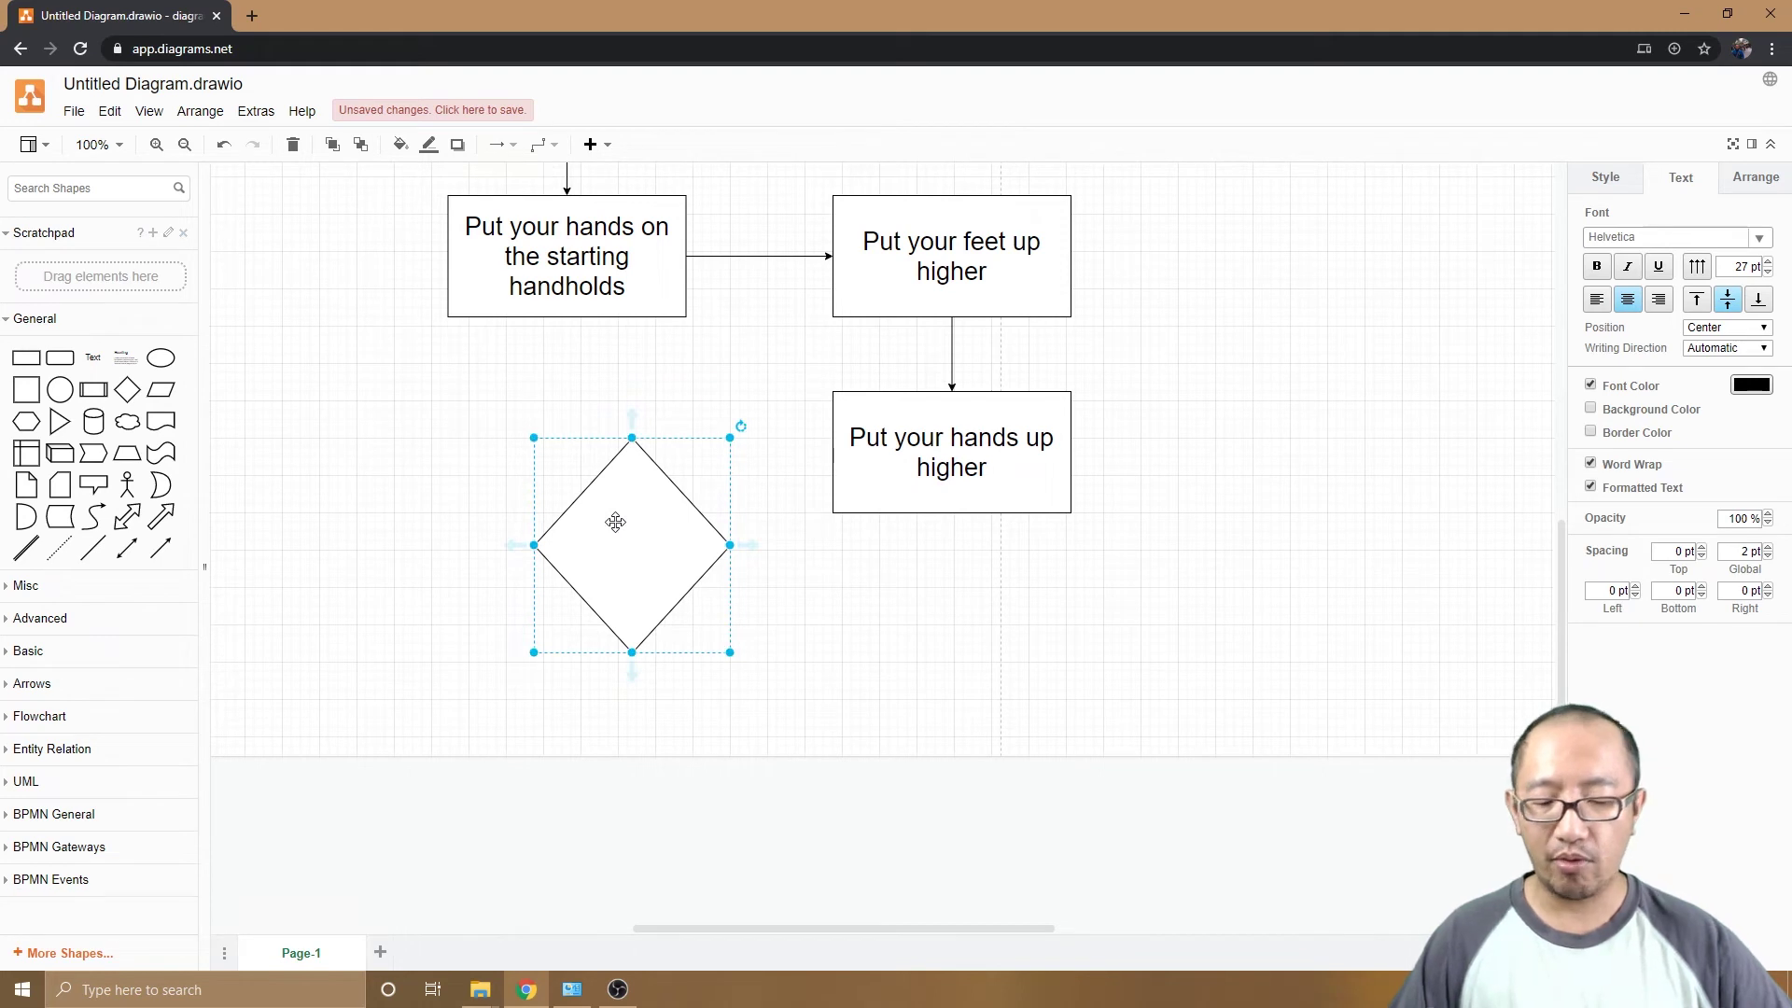
Label the diamond "Have you reached the top of the wall?"
double_click(616, 521)
text(Have y)
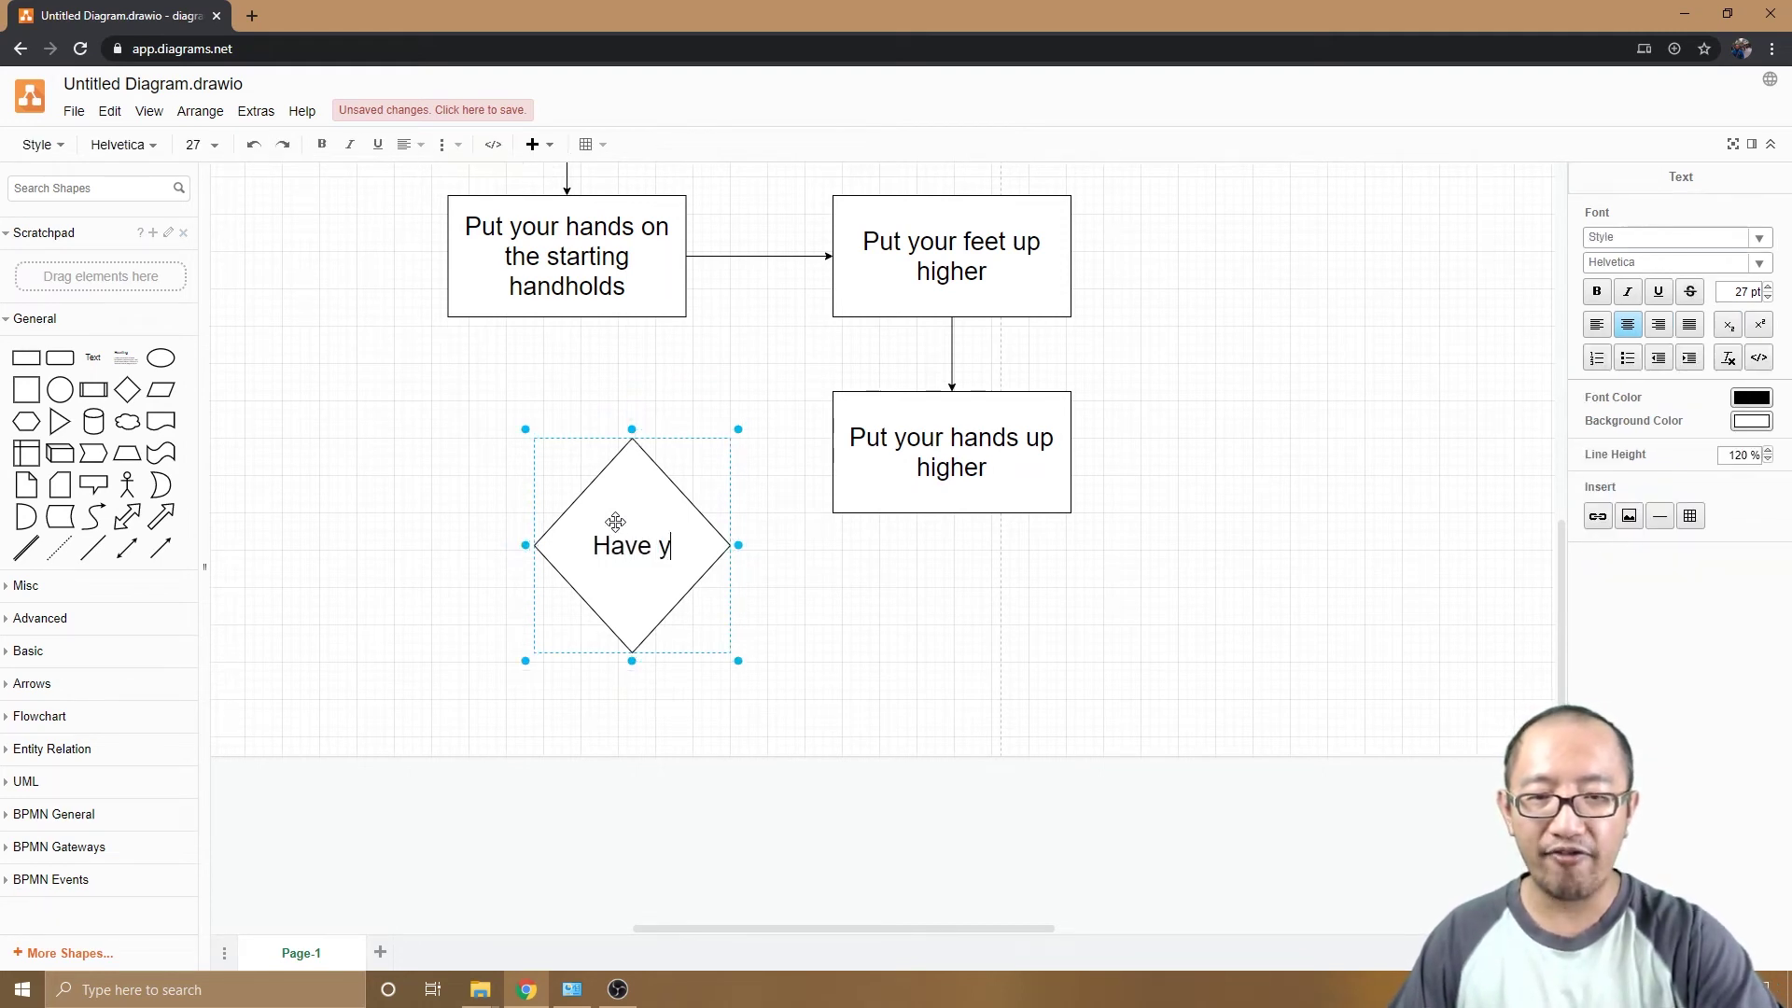
text(ou reached the top?)
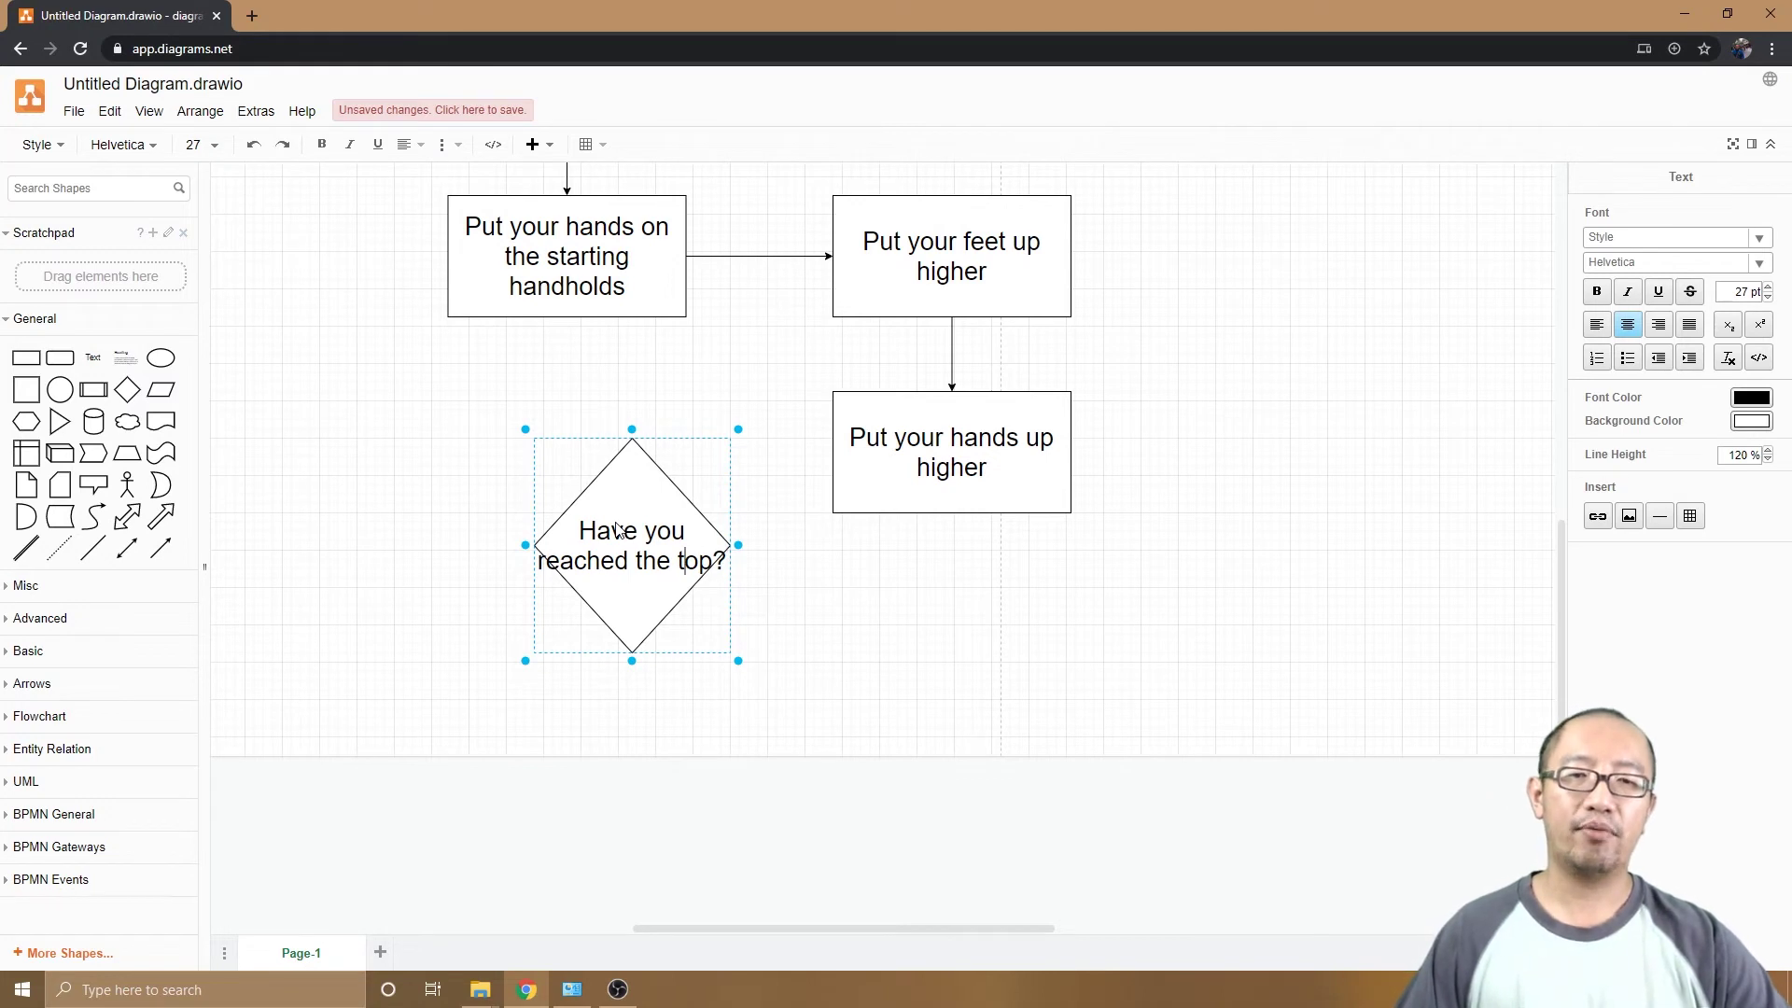
key(Left)
key(Return)
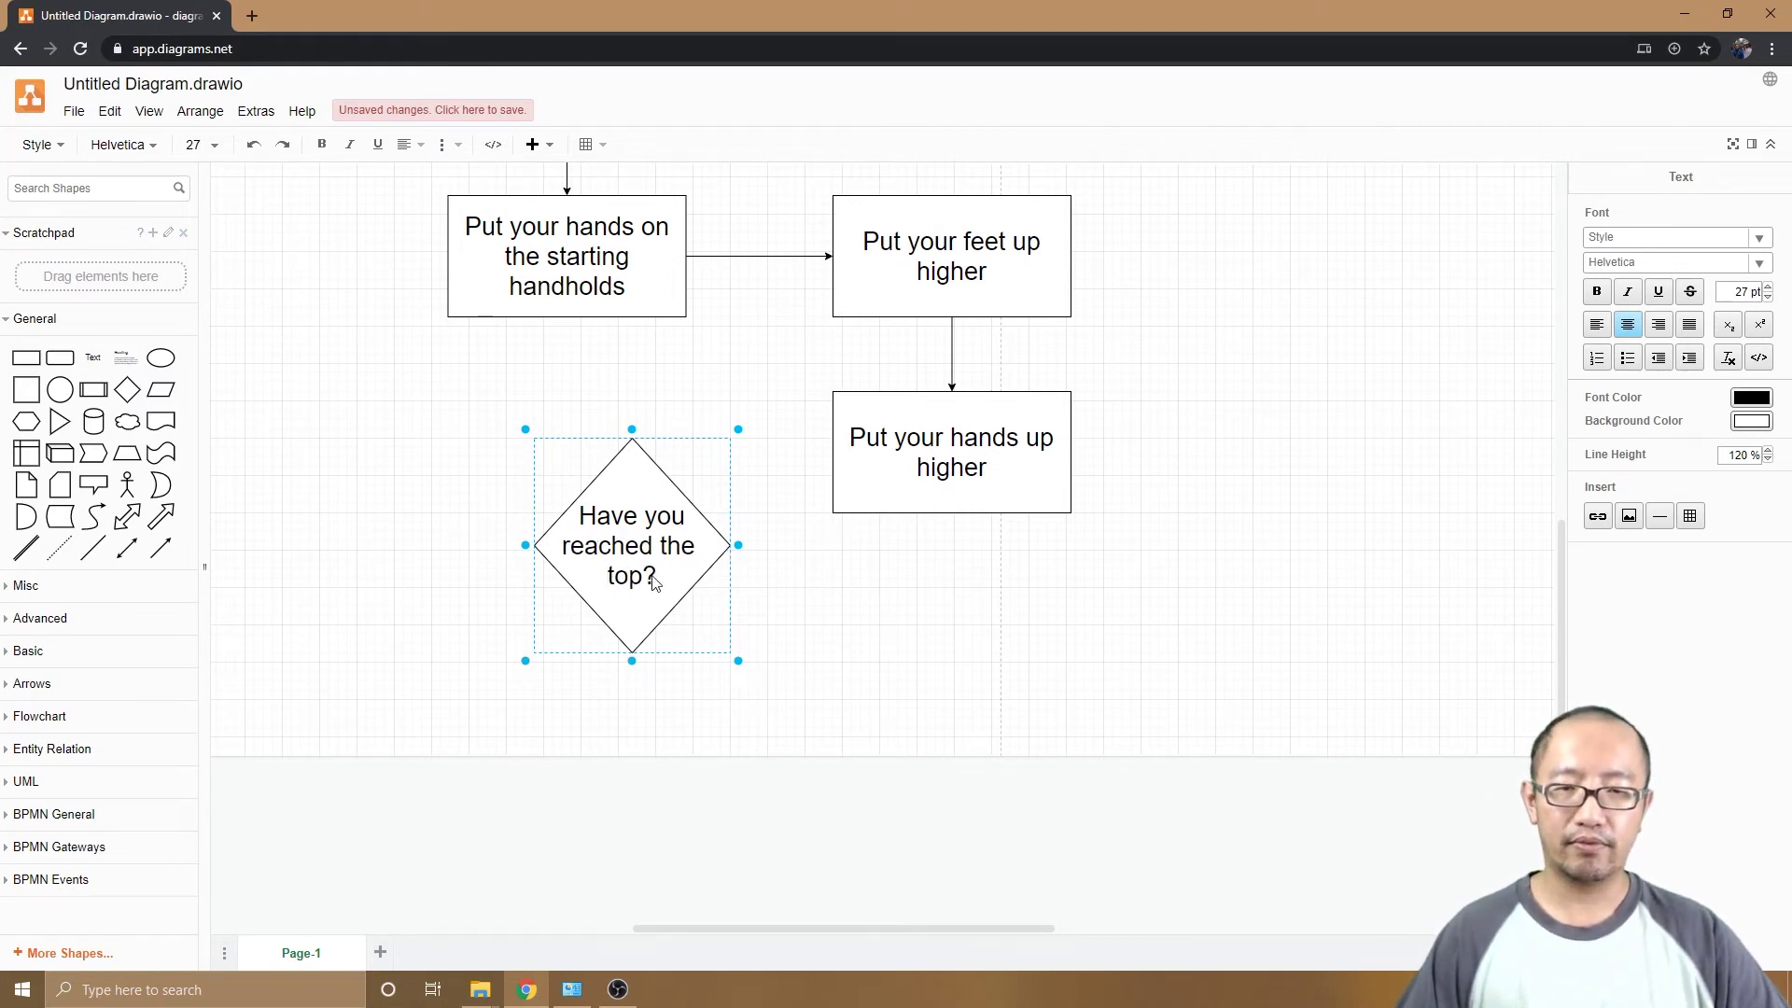
text(of the wall)
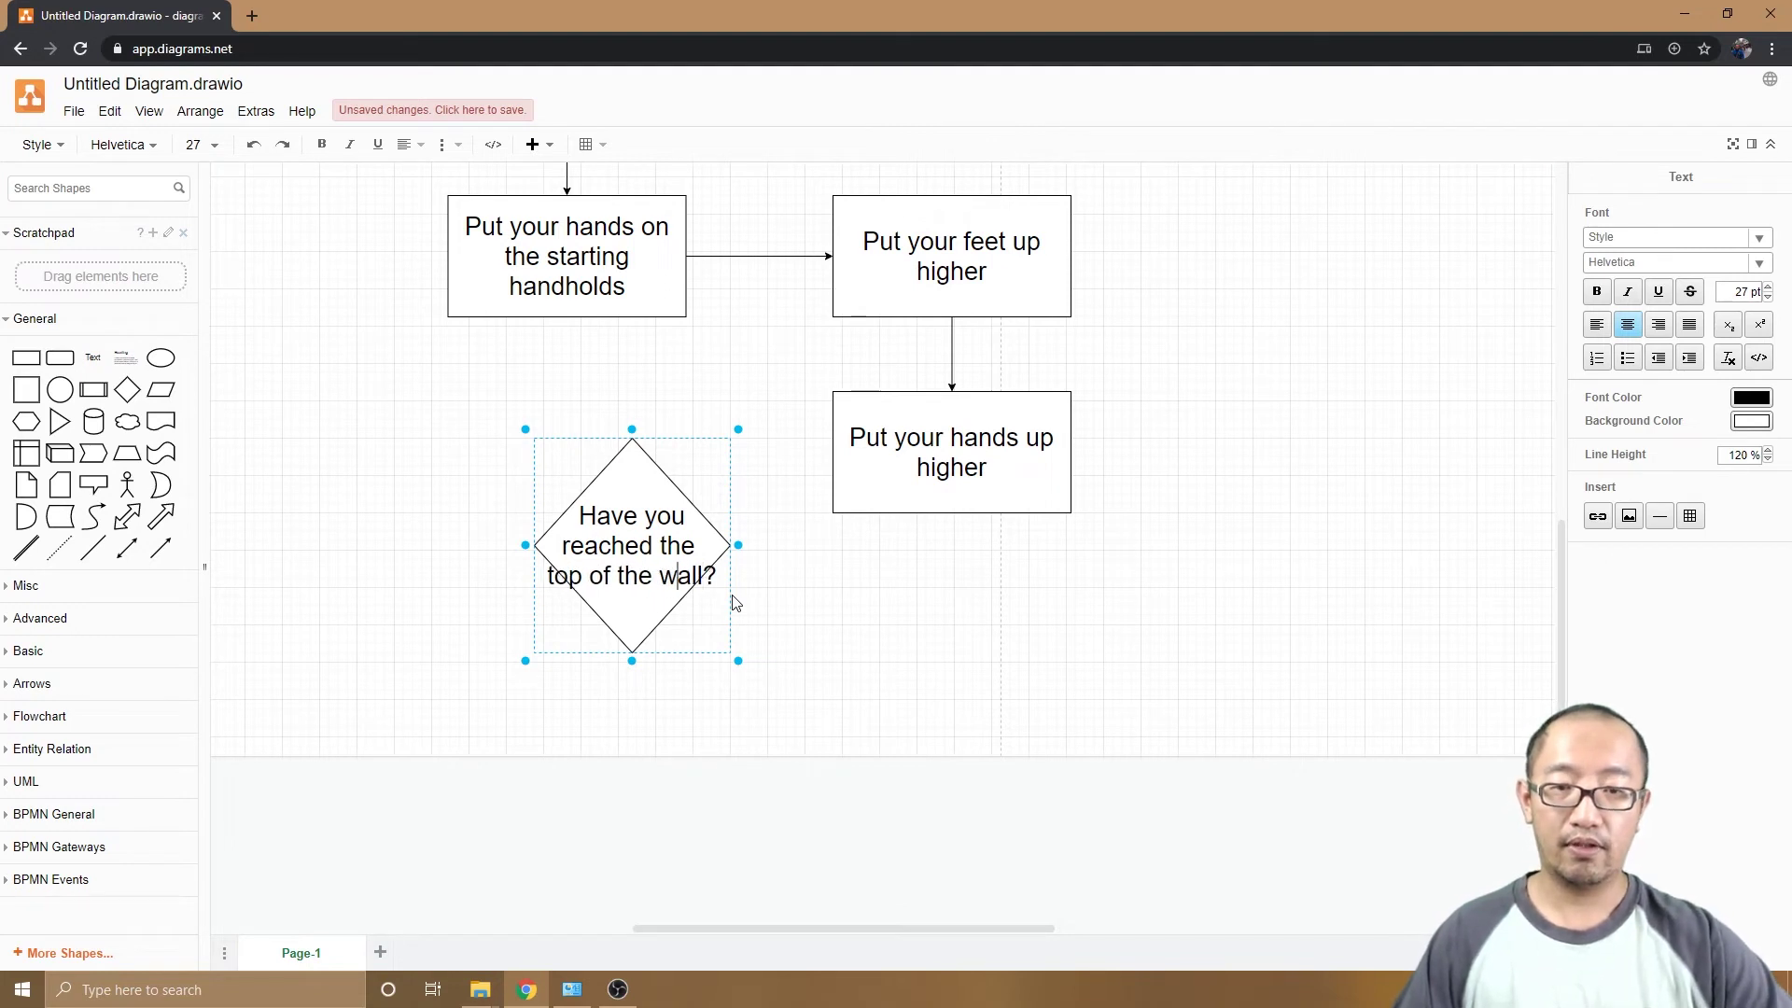
Enlarge the diamond and break its label into the lines "Have you", "reached", "the", "top of the" and "wall?" to fit inside
drag(738, 660, 809, 708)
double_click(752, 563)
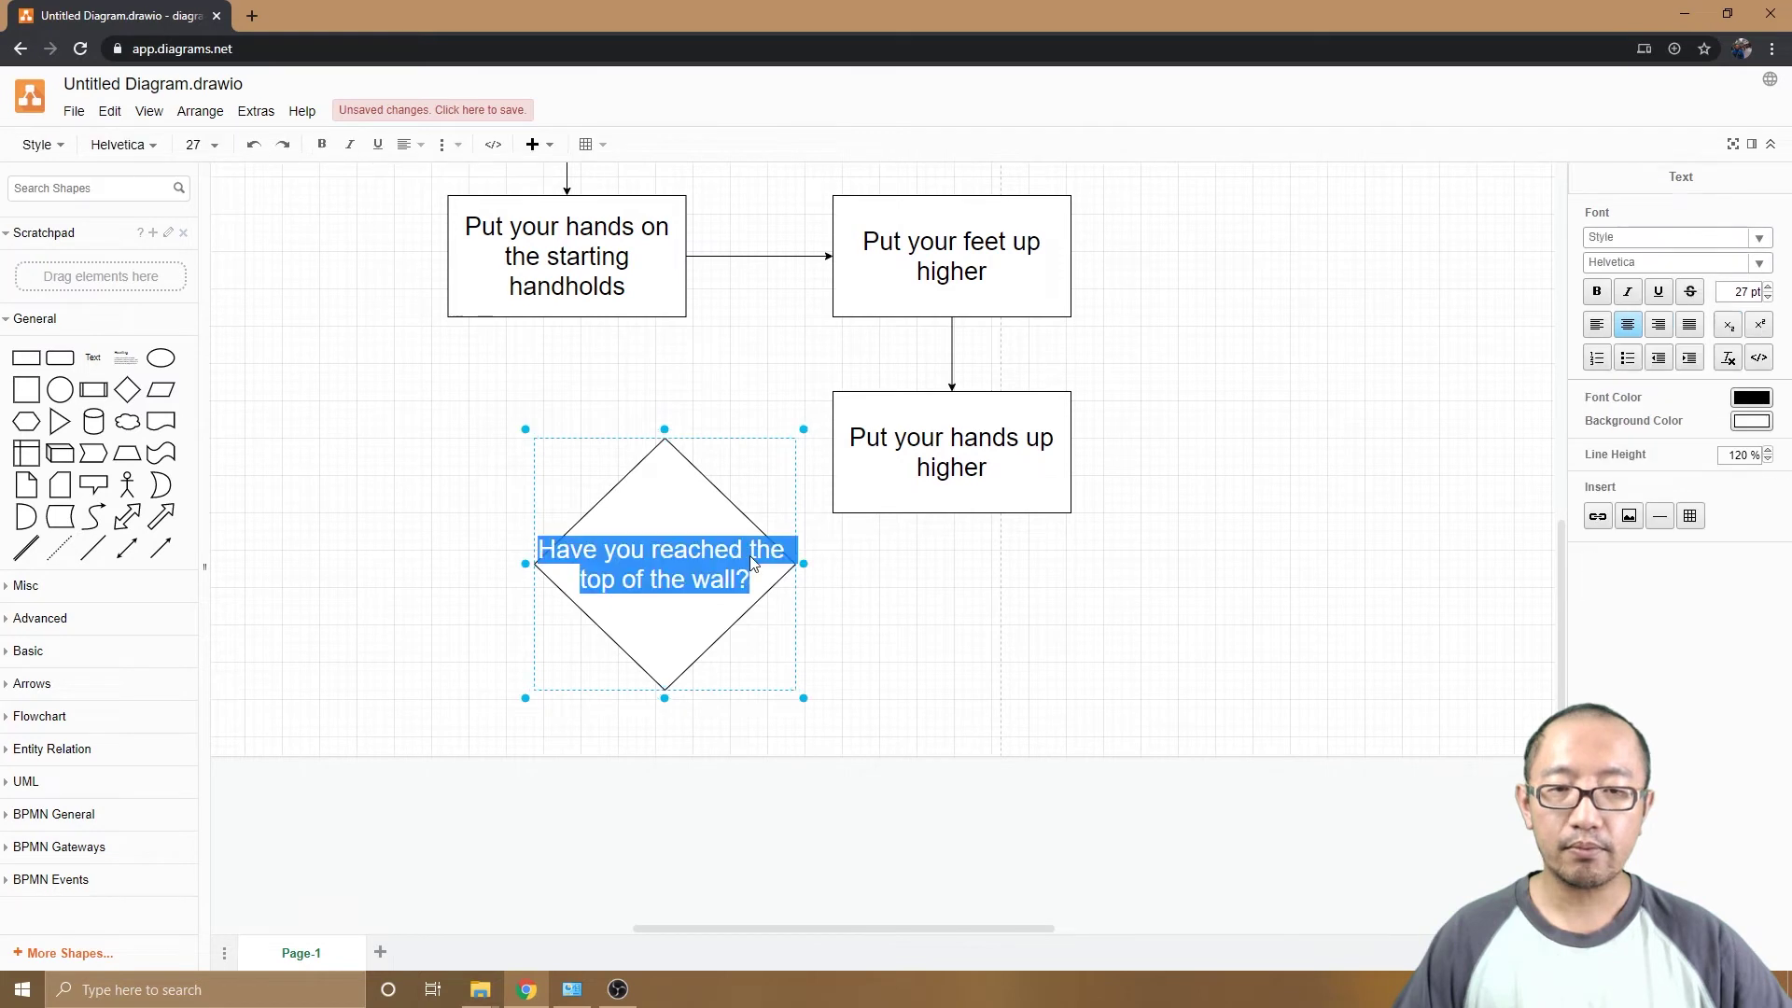
click(762, 587)
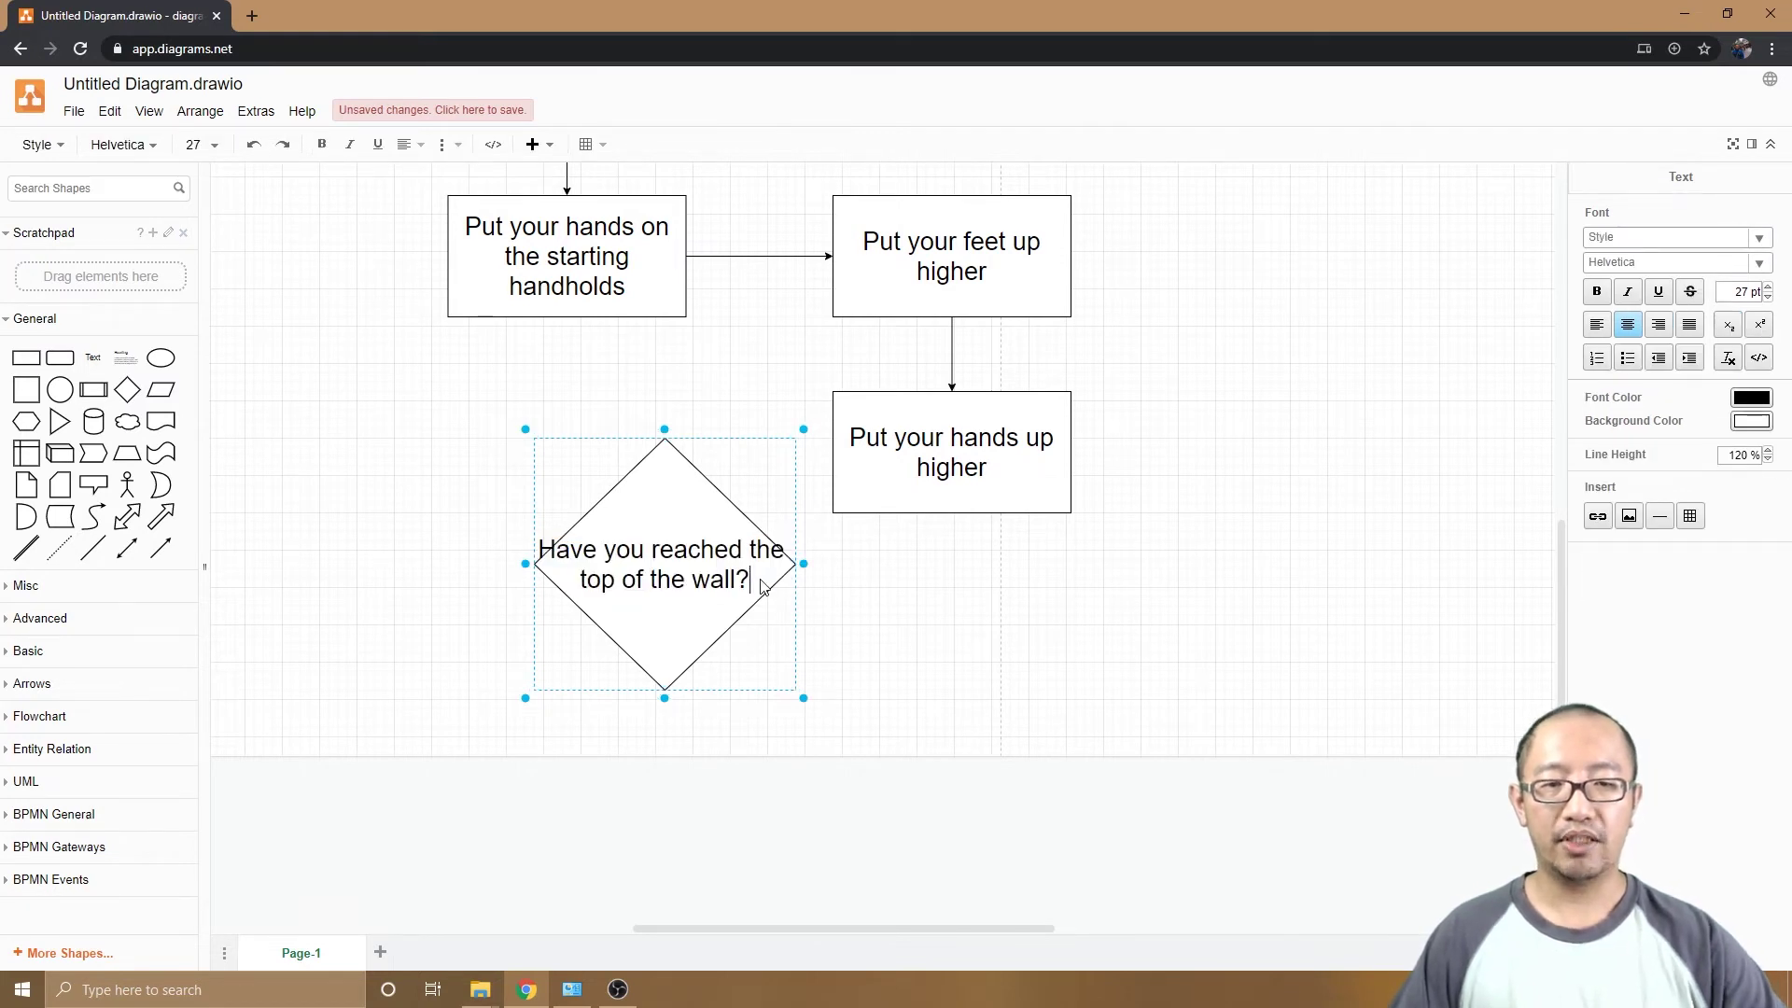
key(Right)
key(Return)
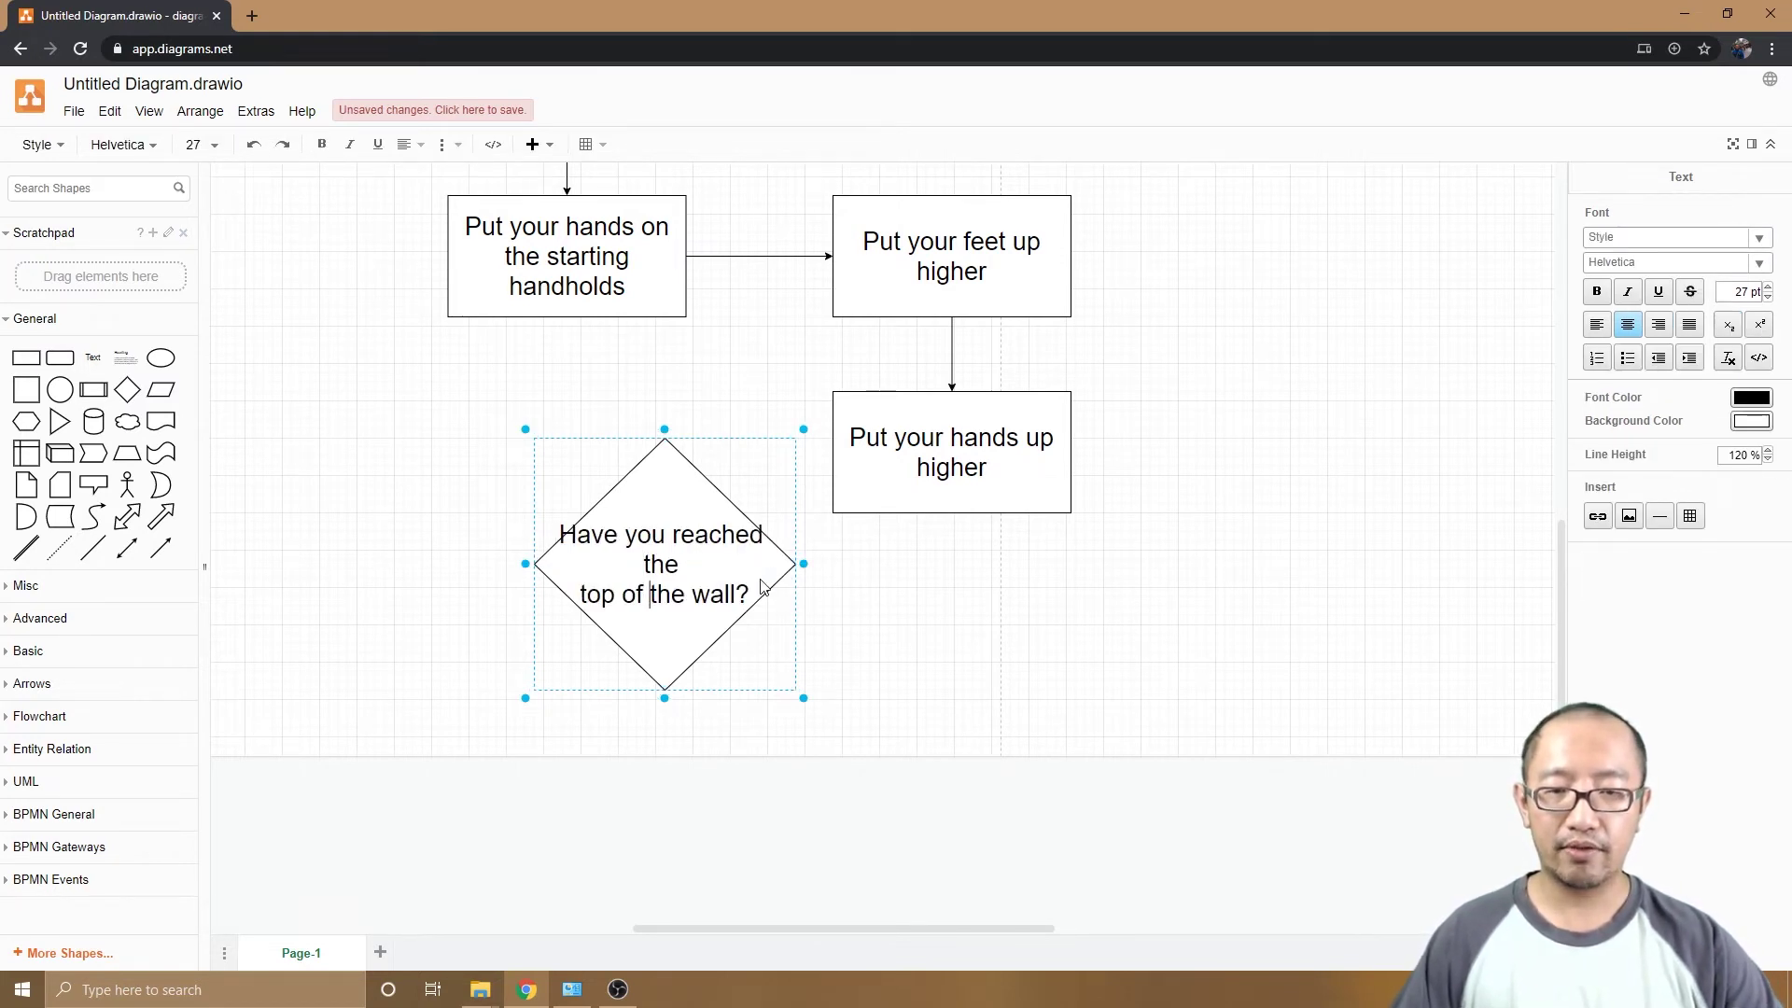
key(Right)
key(Return)
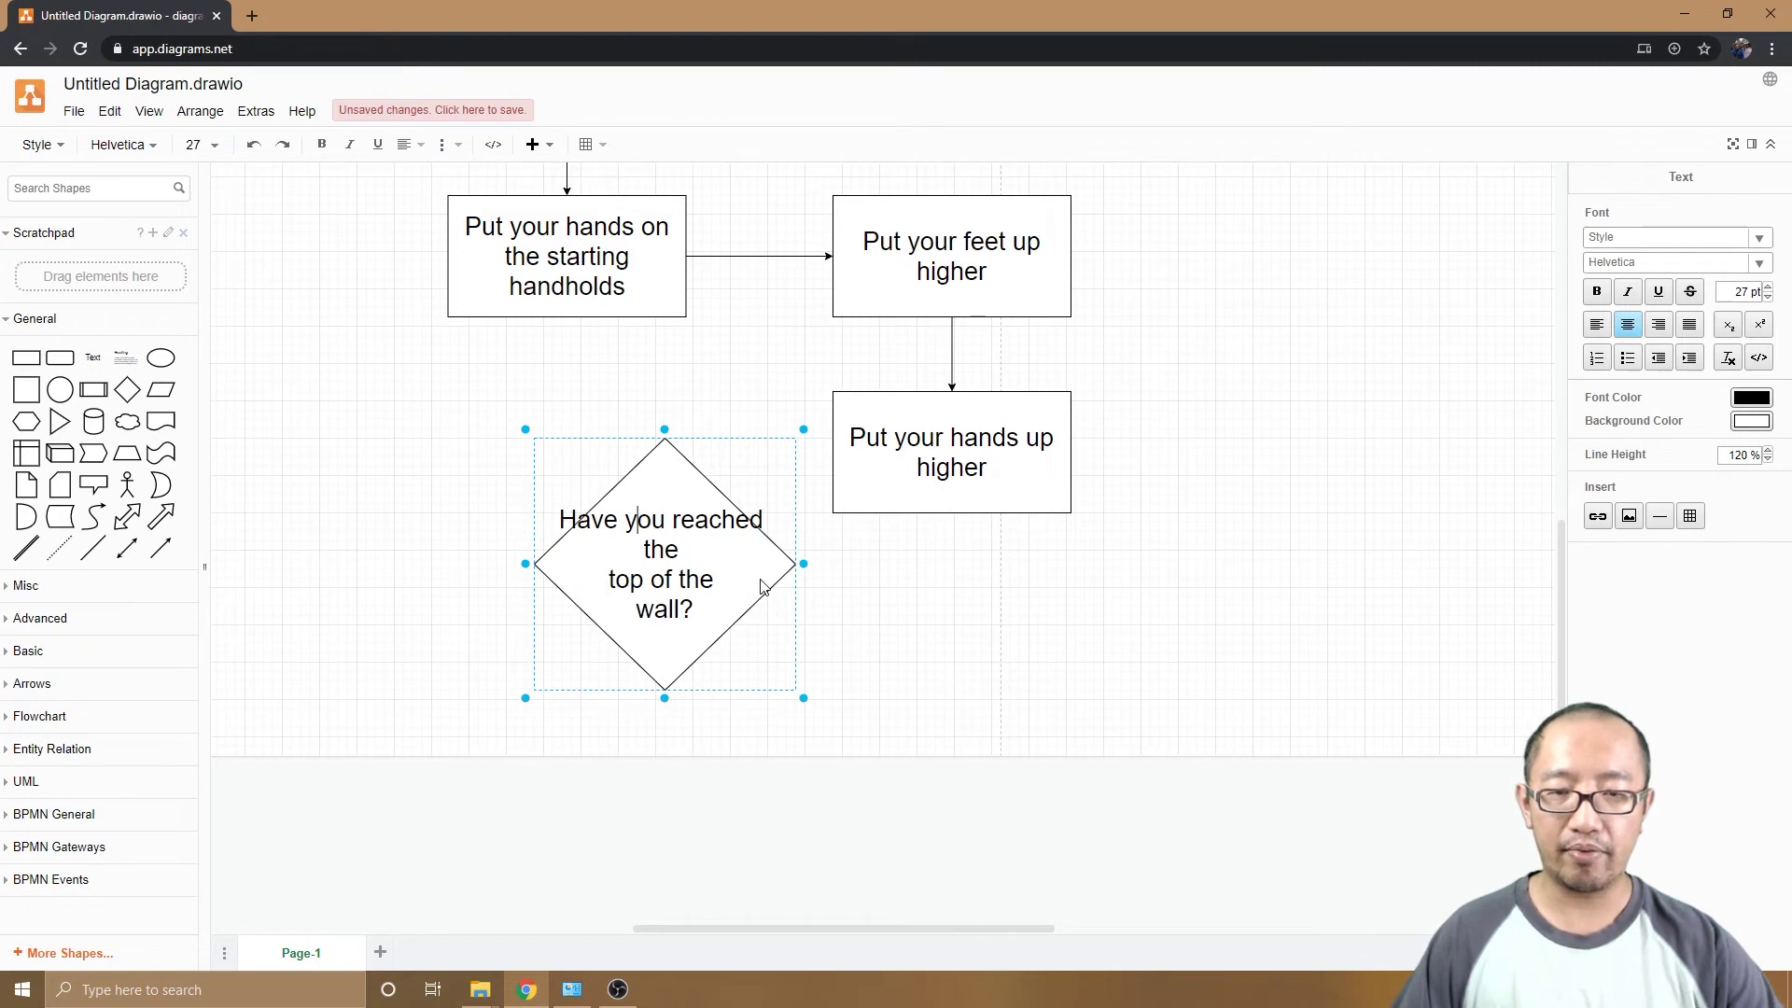
key(Return)
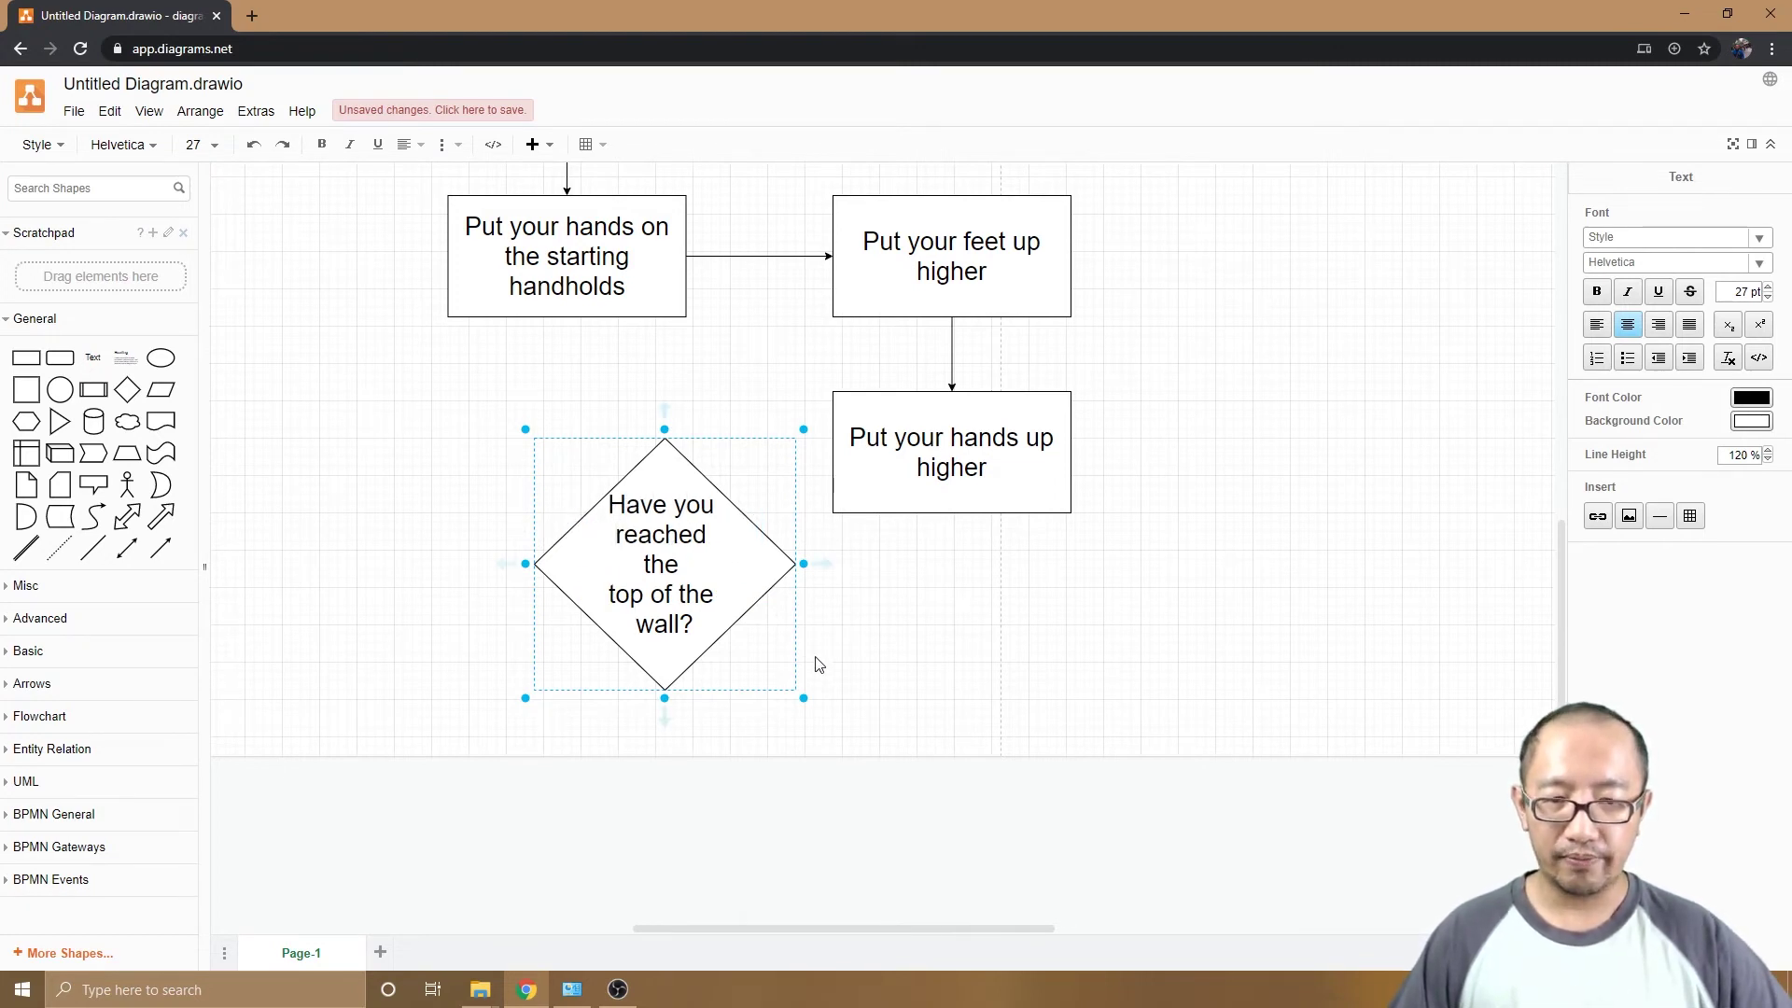
click(863, 653)
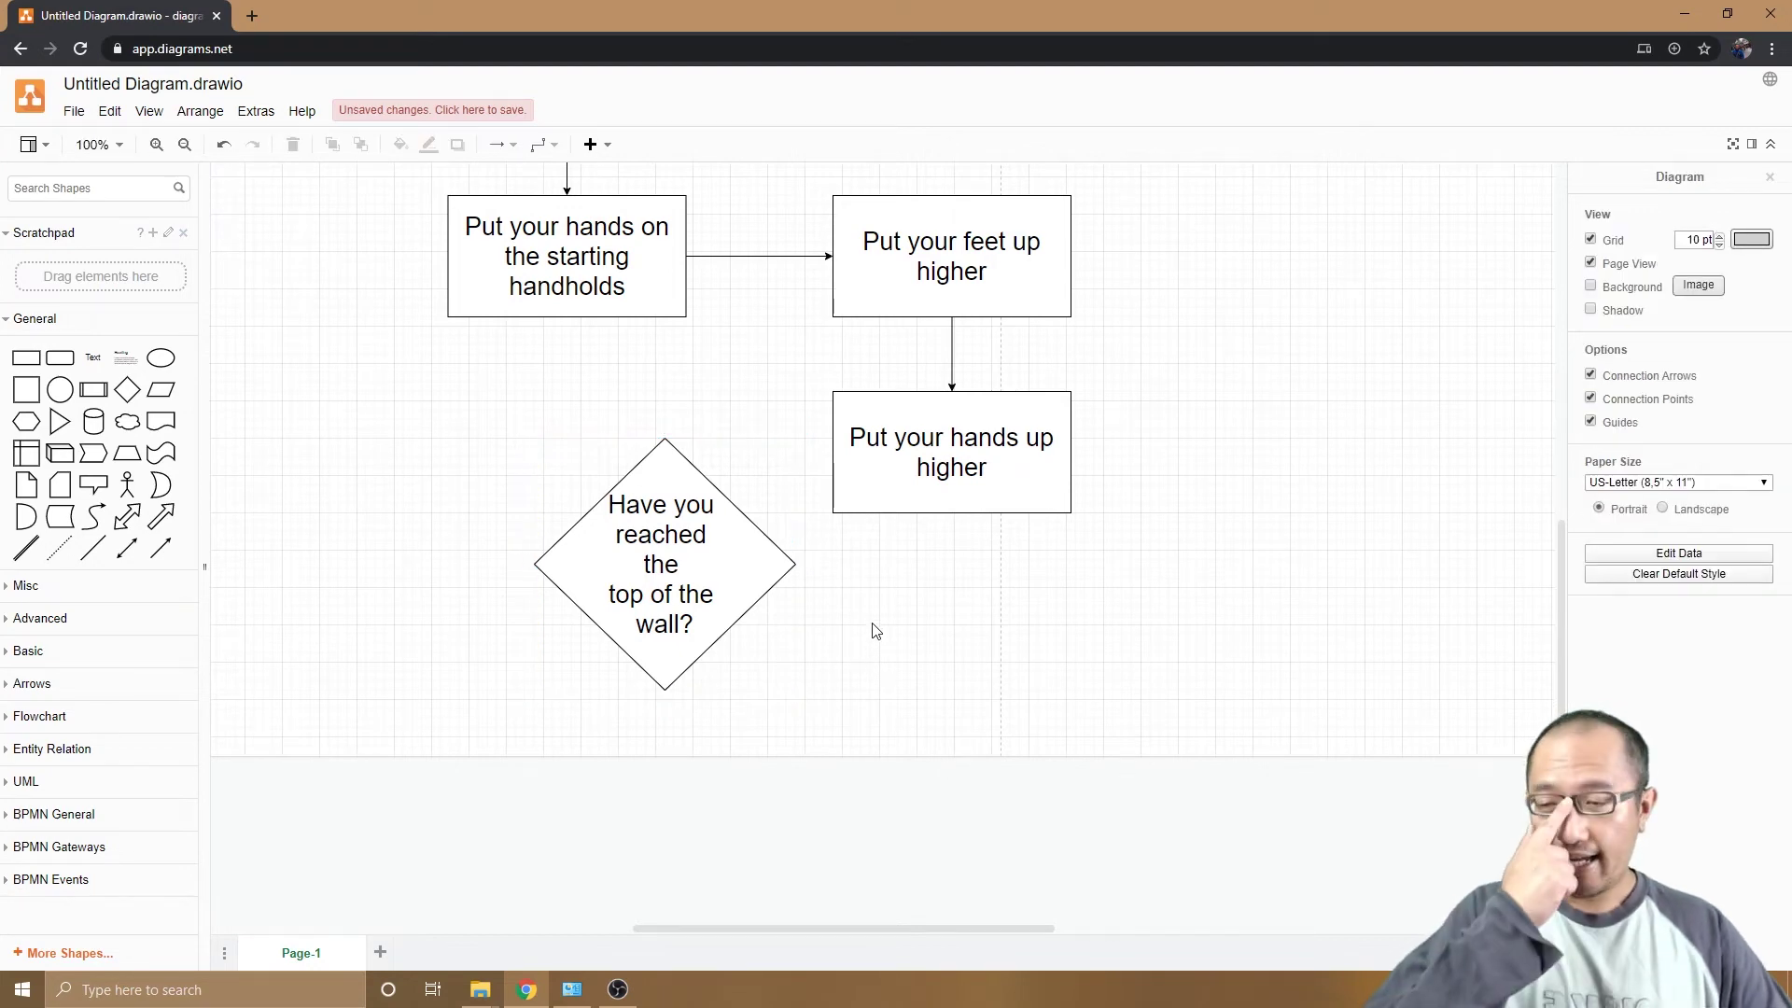
Connect the diamond's top corner to the left edge of the "Put your feet up higher" rectangle, below the existing arrow
scroll(840, 477, up, 5)
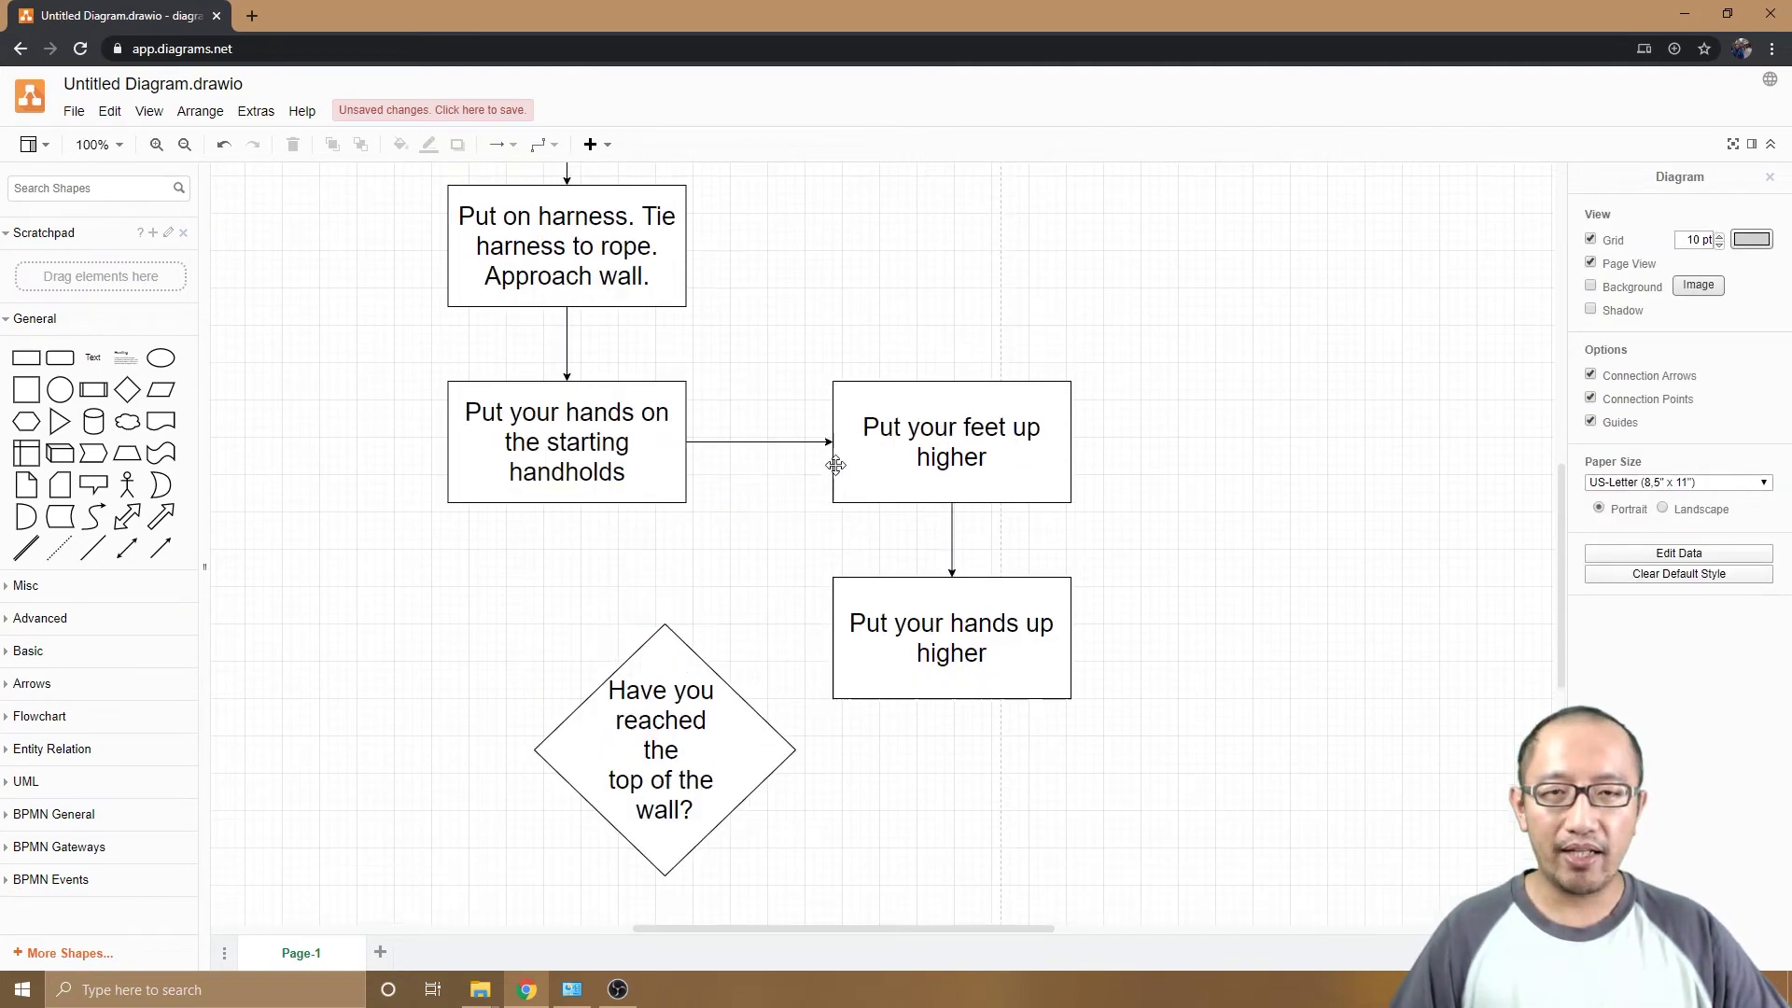
scroll(835, 462, down, 5)
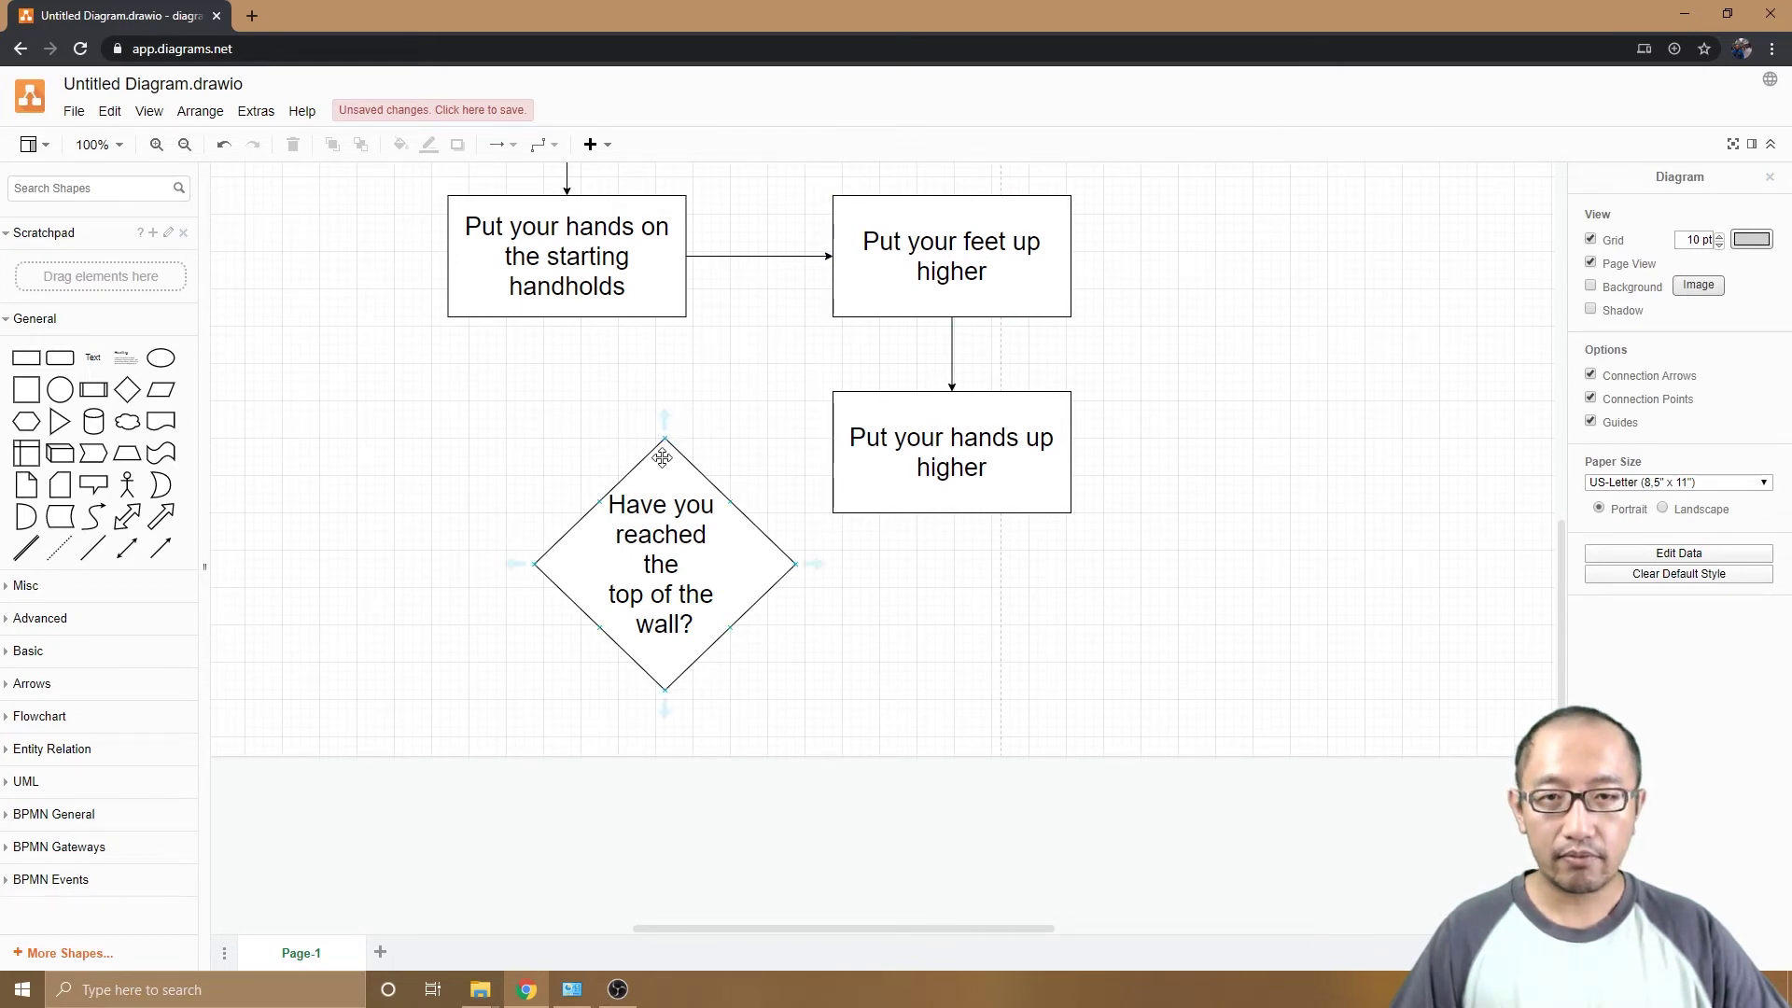
mouse_move(667, 425)
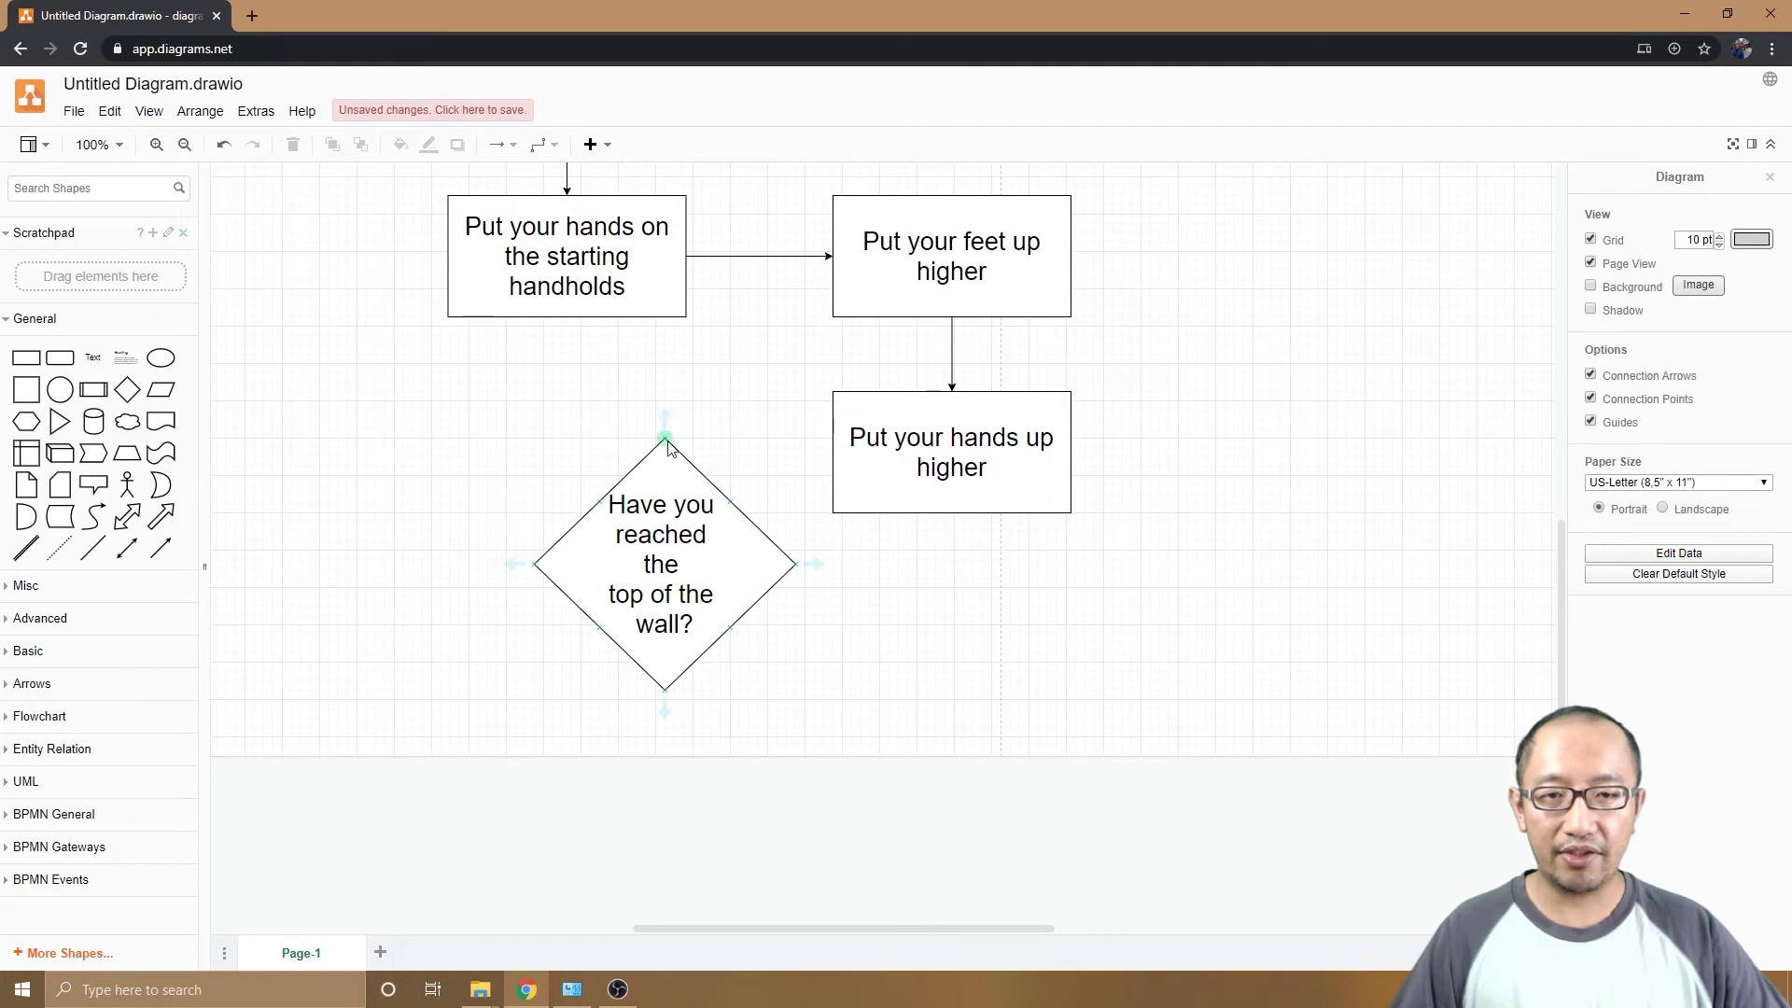
drag(666, 442, 830, 292)
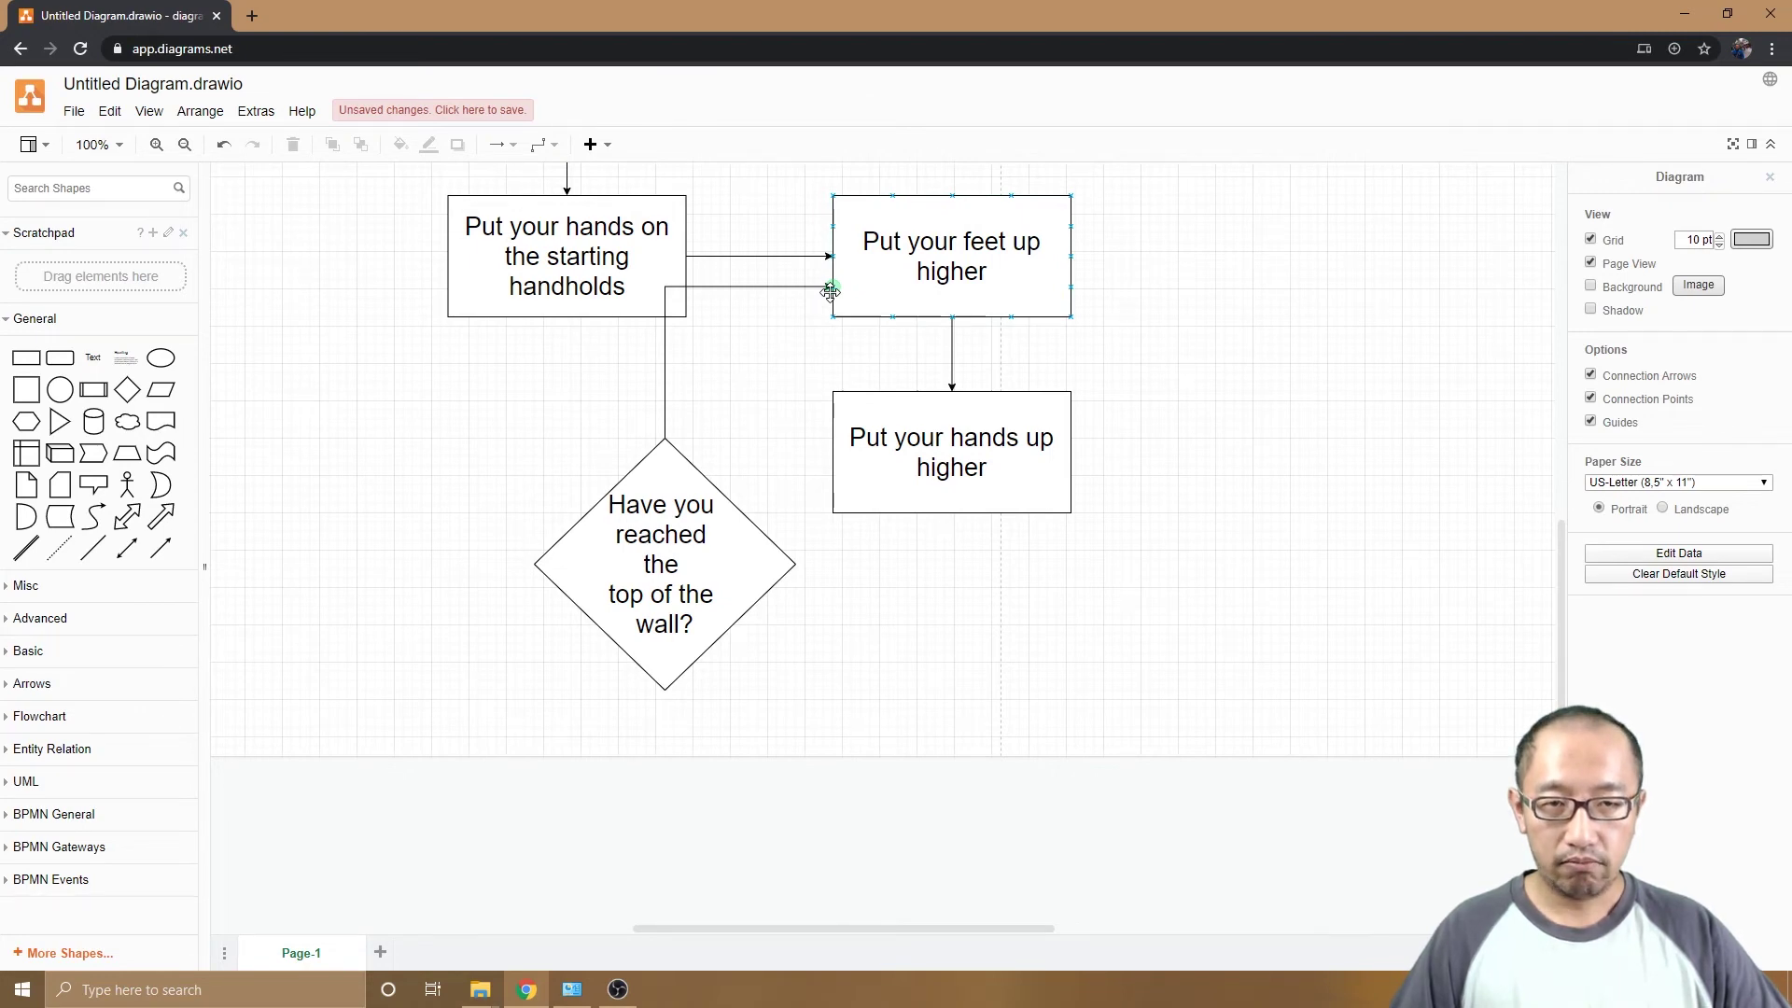
click(829, 293)
Move the starting handholds rectangle left to position 190, 490, clear of the diamond's connector
scroll(784, 497, up, 3)
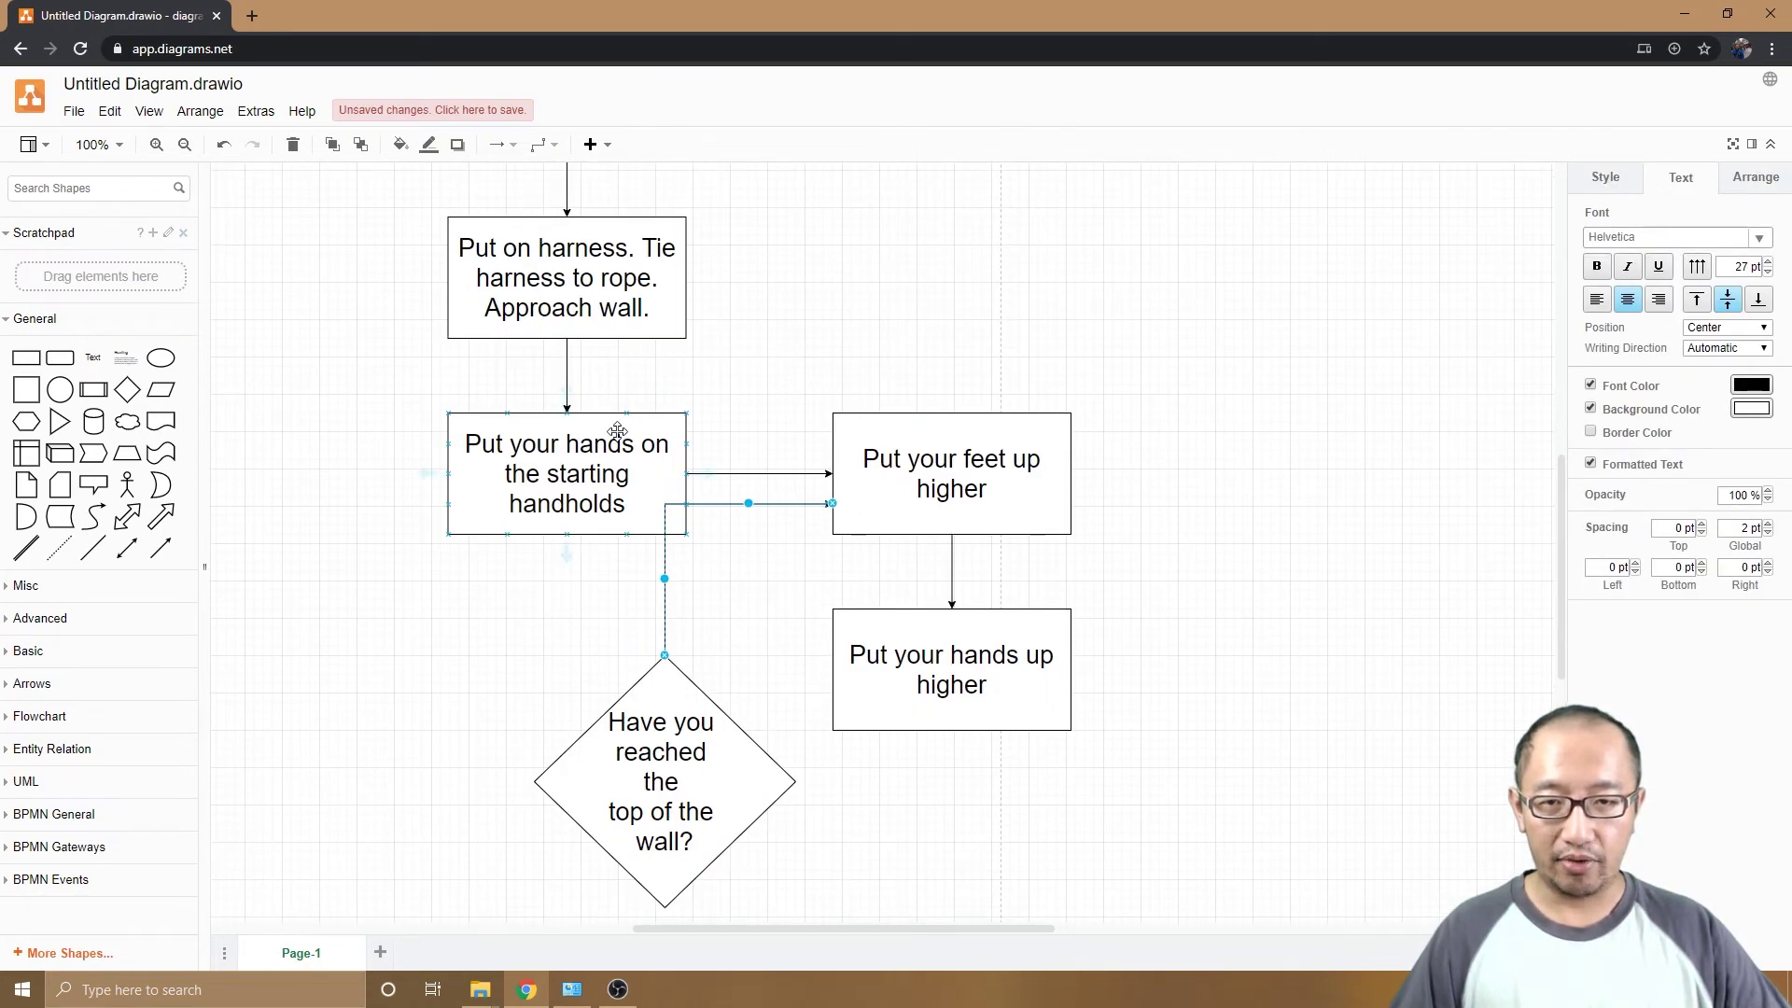
drag(614, 421, 549, 421)
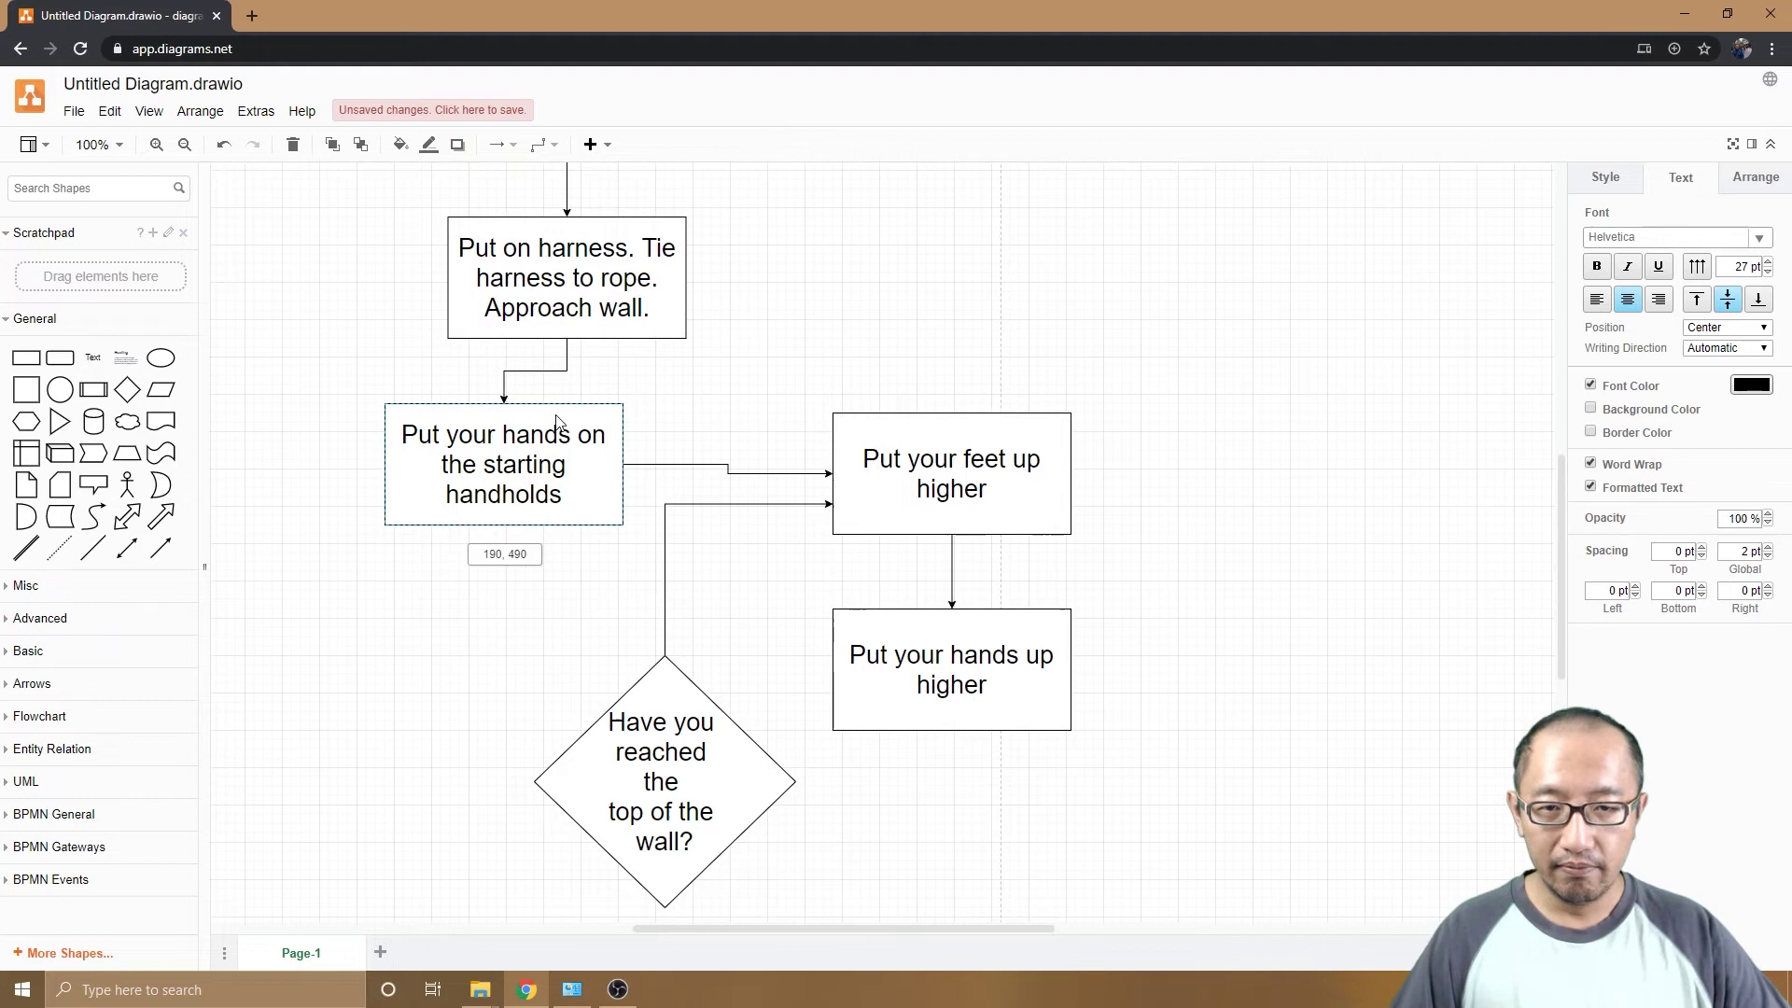
click(732, 581)
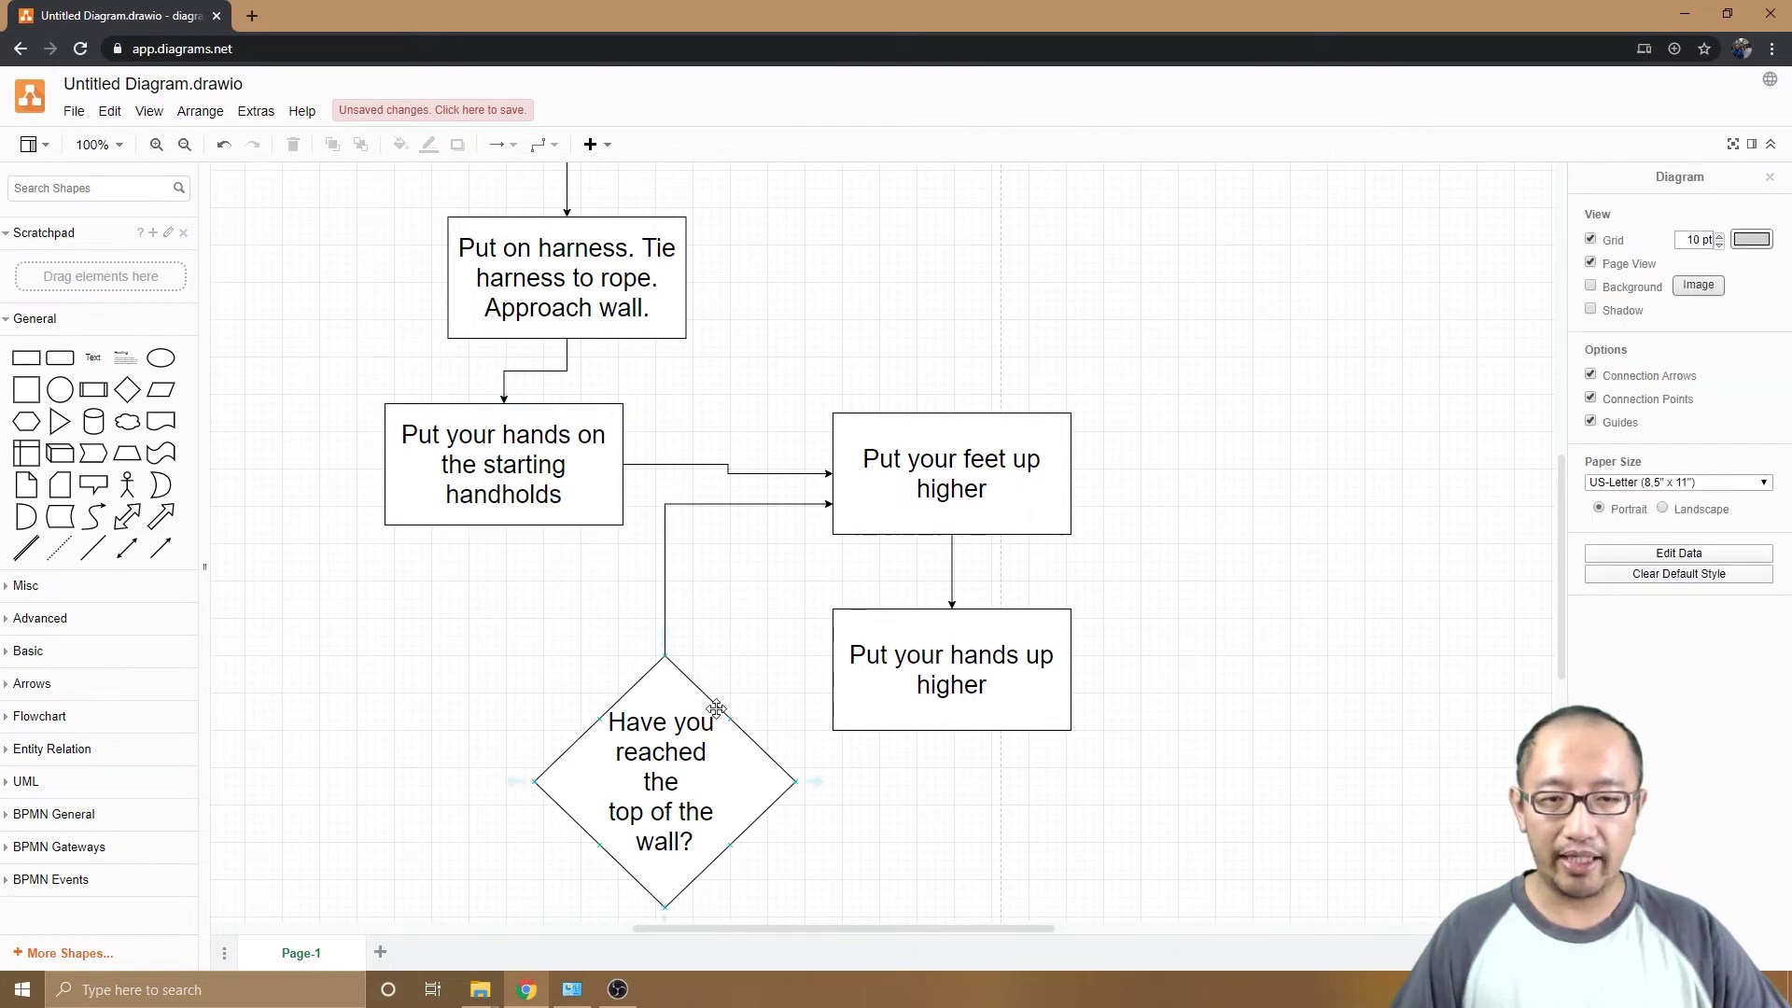
Connect the left edge of the "Put your hands up higher" rectangle to the diamond's right corner
scroll(742, 672, down, 3)
click(969, 502)
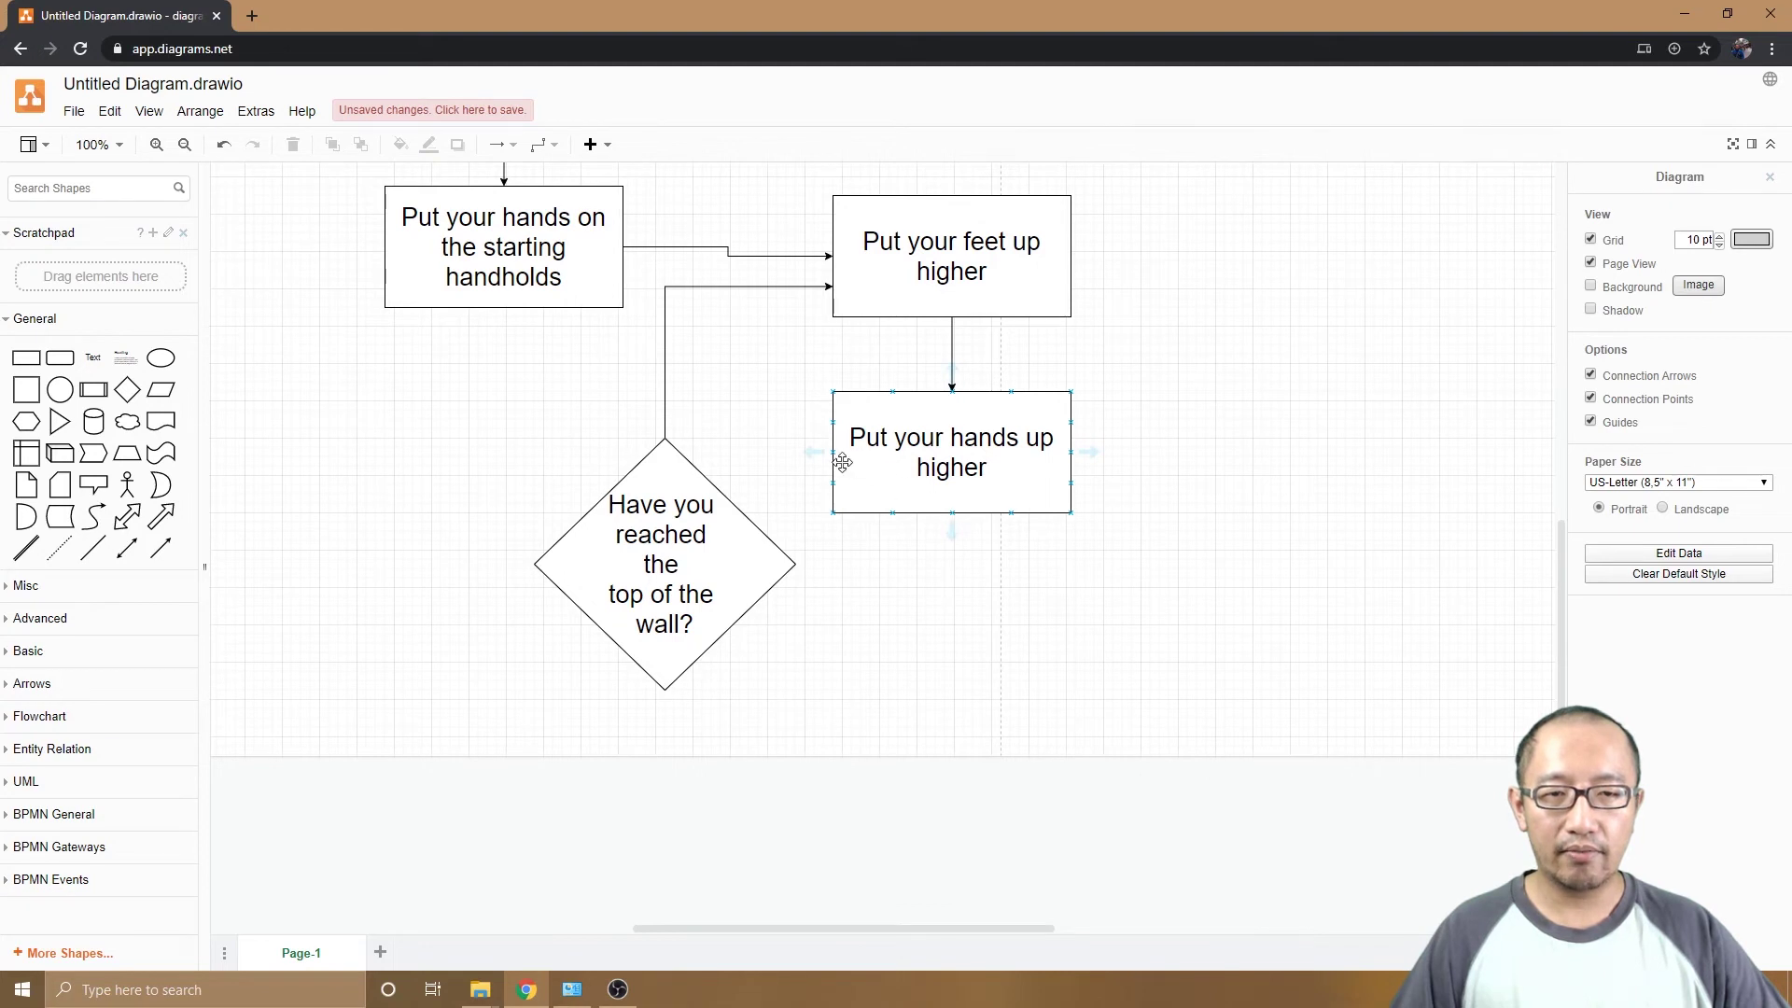
drag(829, 452, 795, 565)
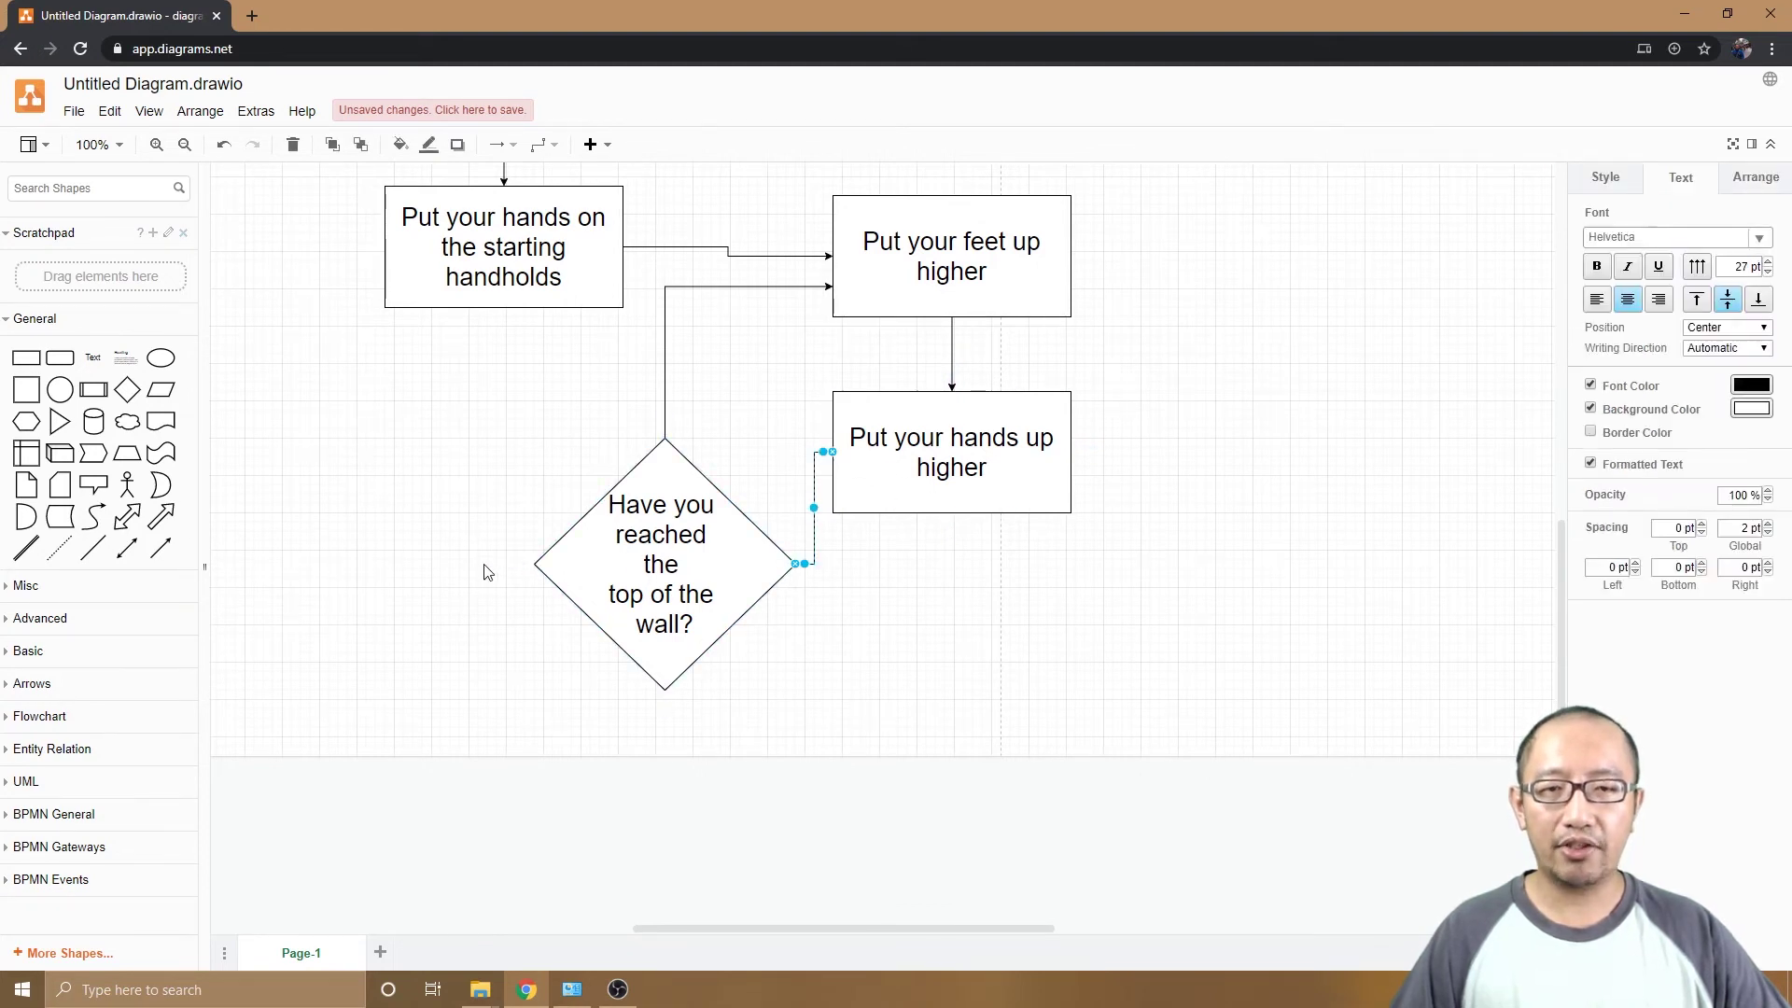
click(492, 616)
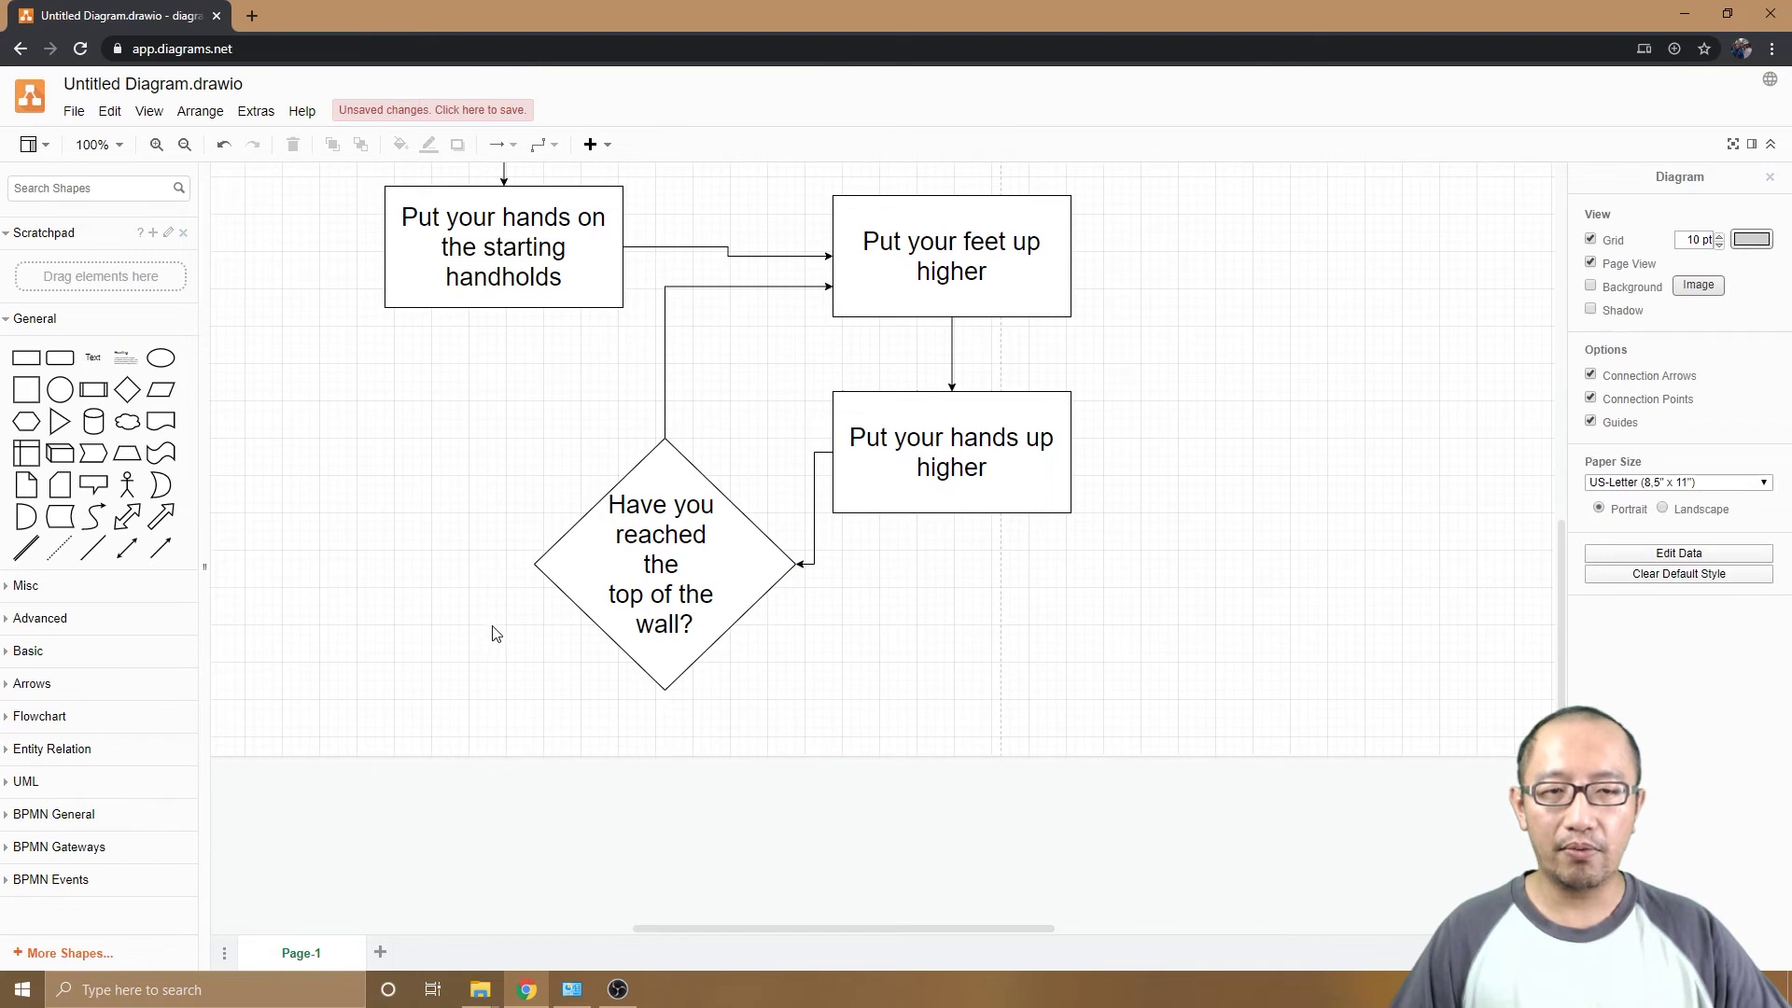
Label the connector running from the diamond's top corner to the "Put your feet up higher" rectangle as "NO"
click(664, 364)
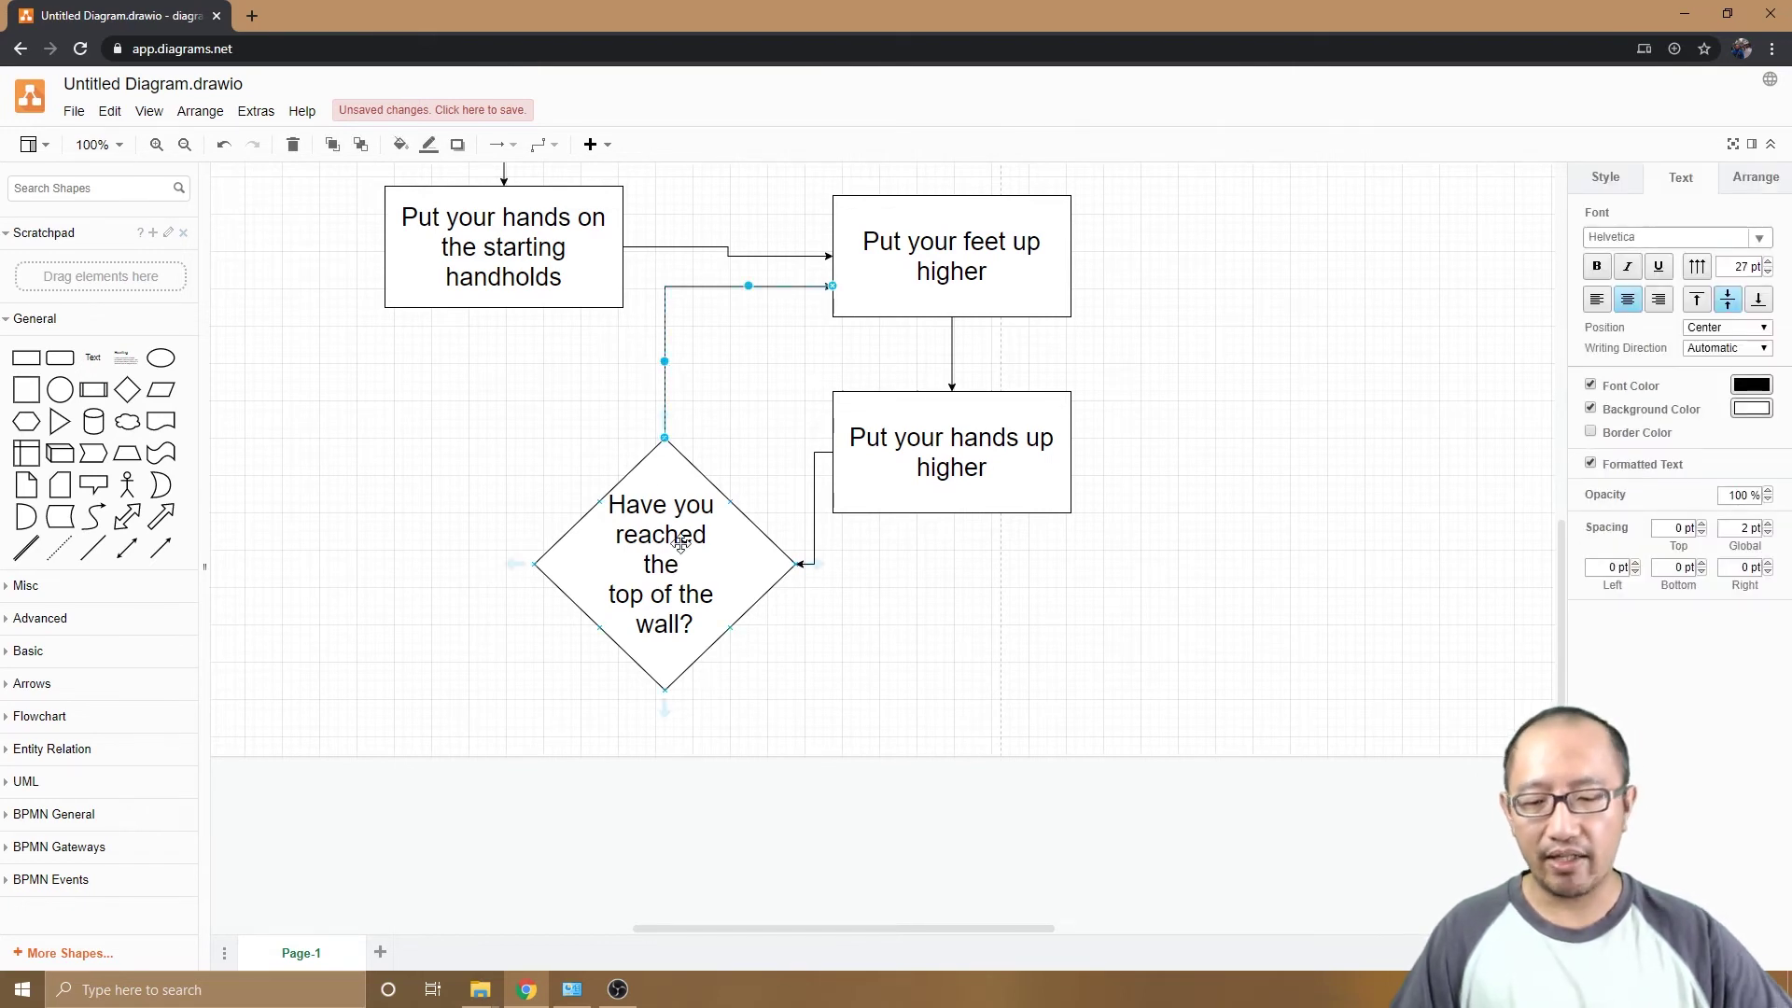
text(NO)
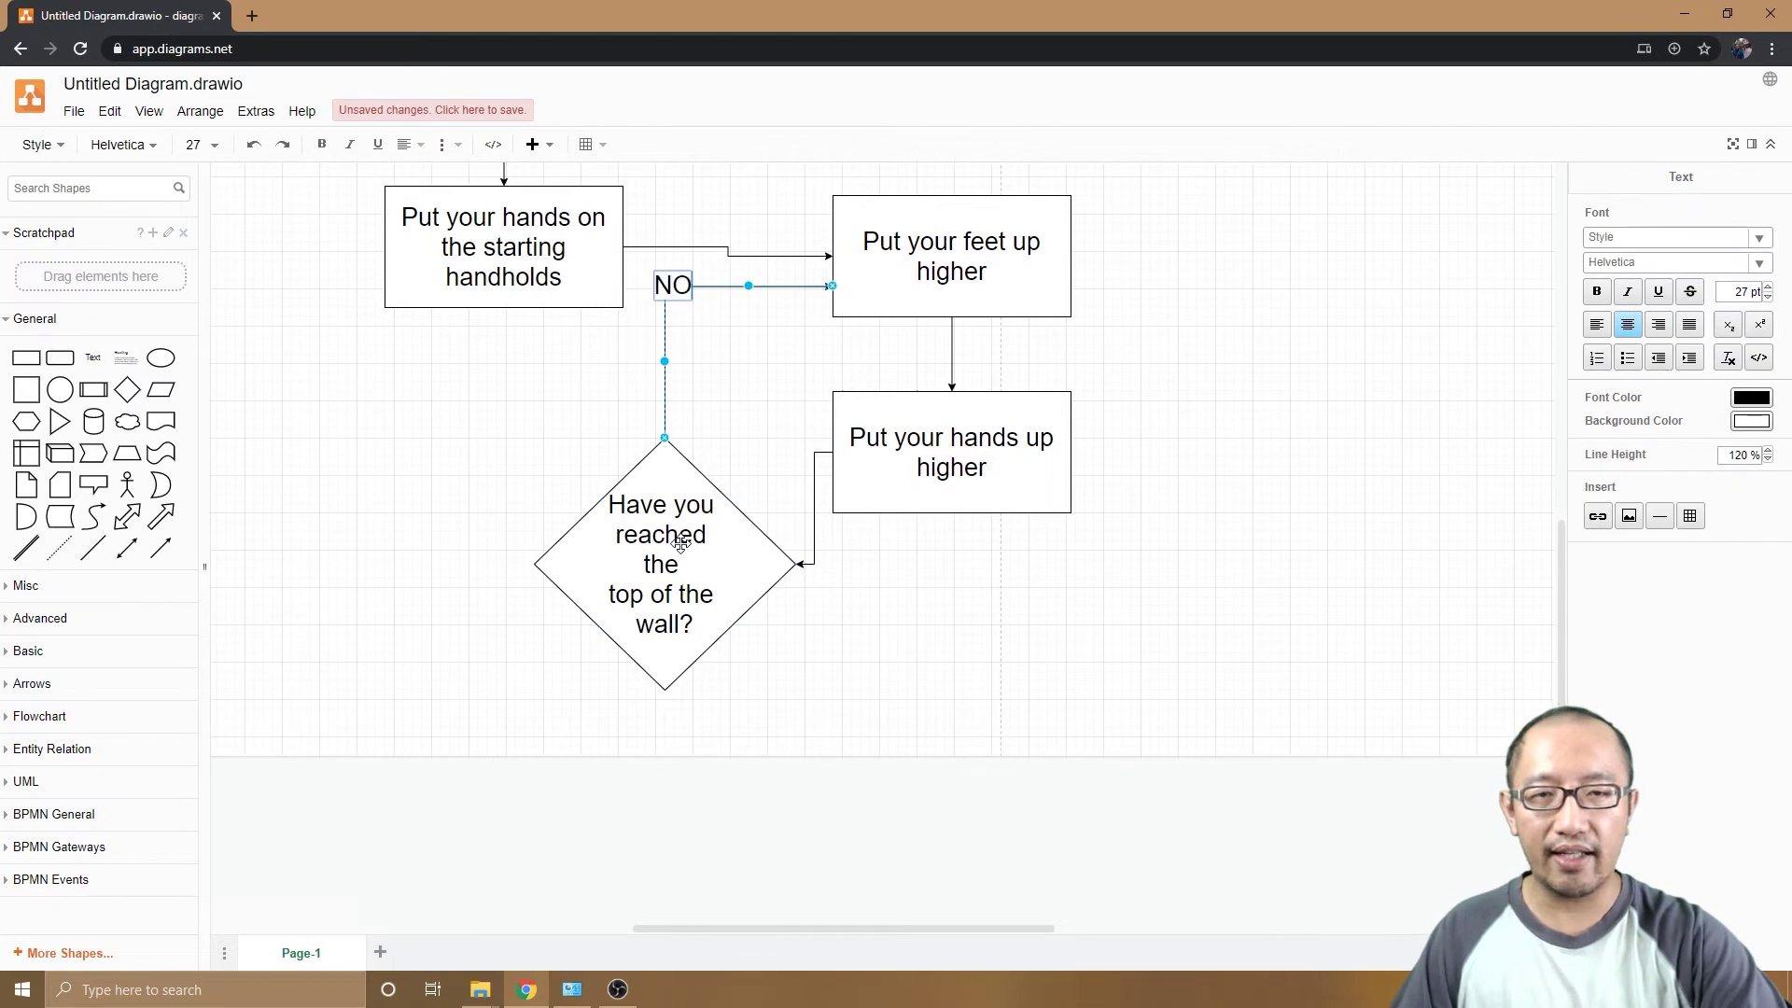
click(576, 432)
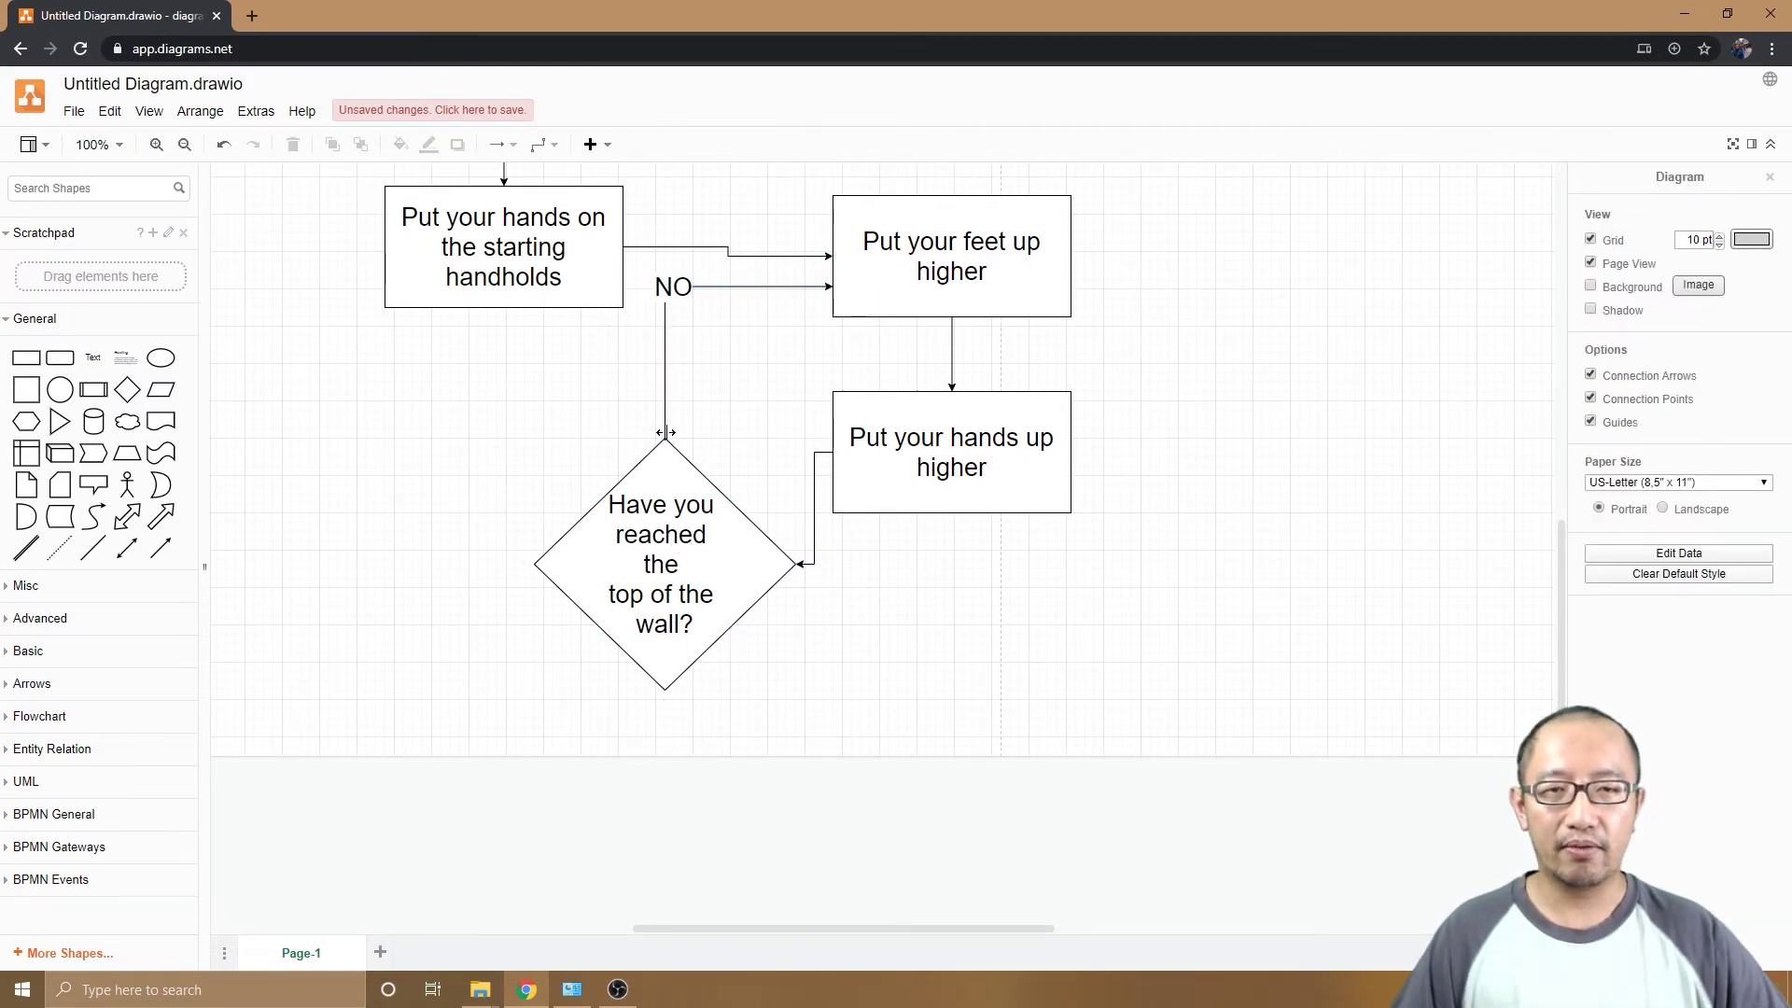
scroll(822, 318, up, 5)
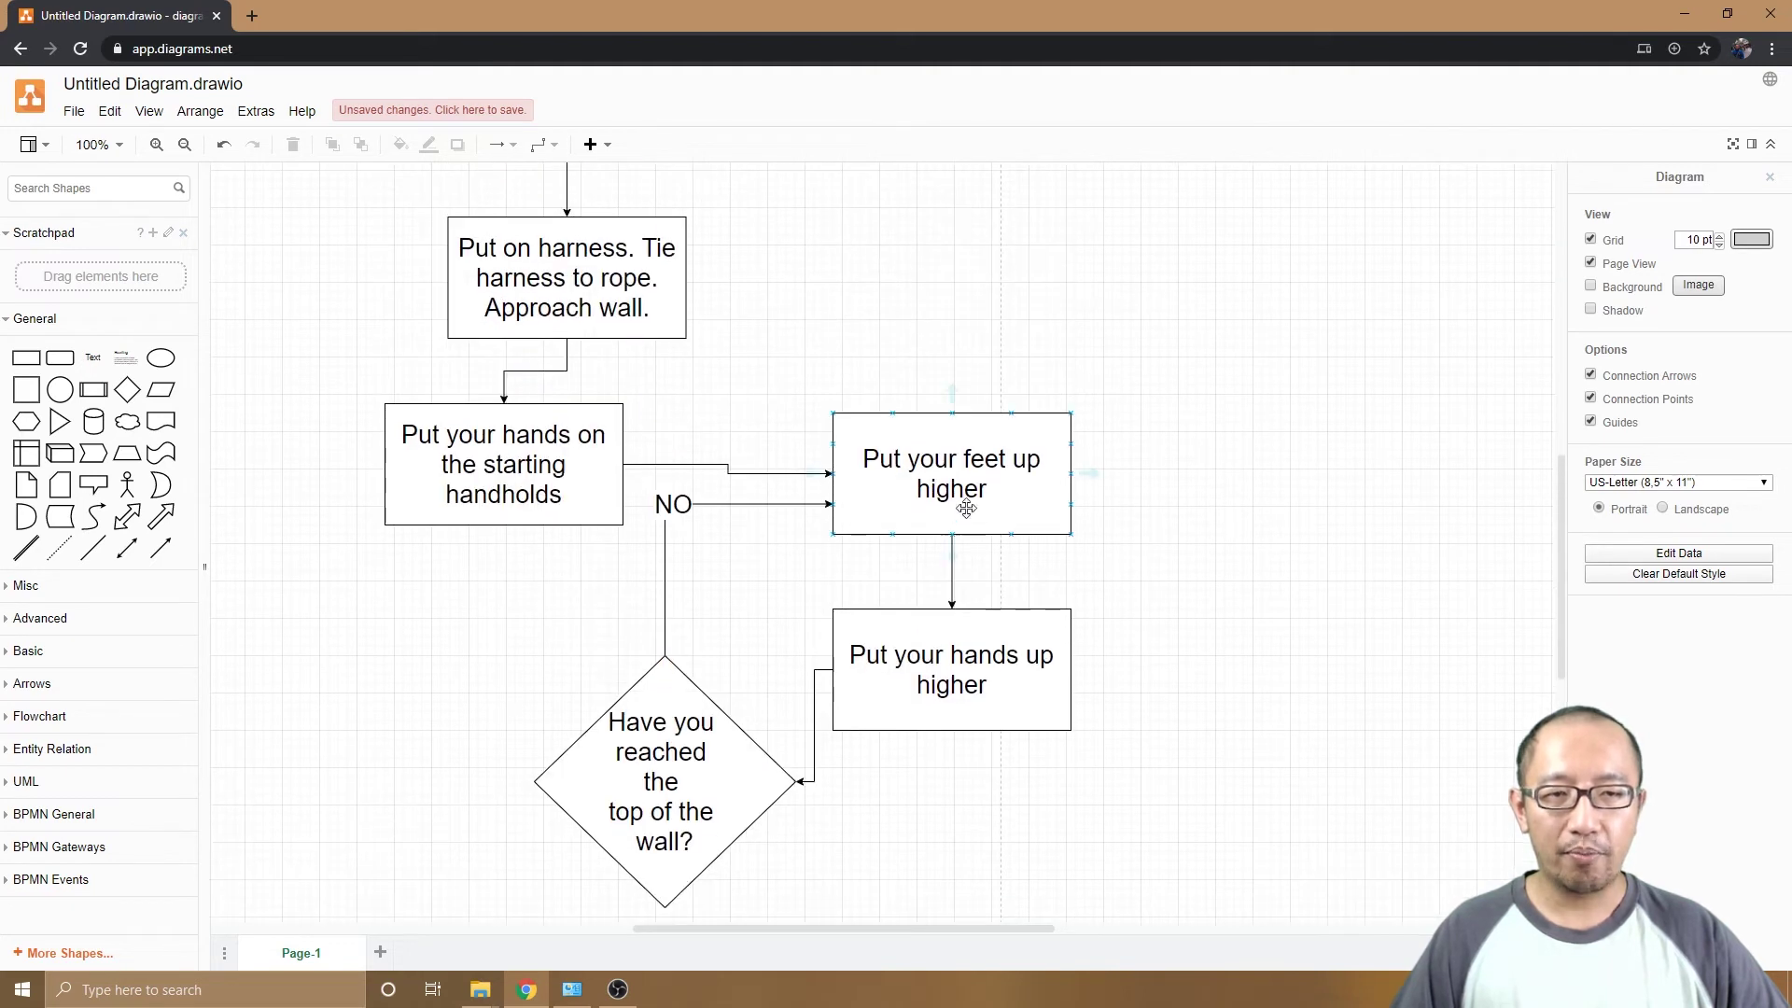
click(969, 490)
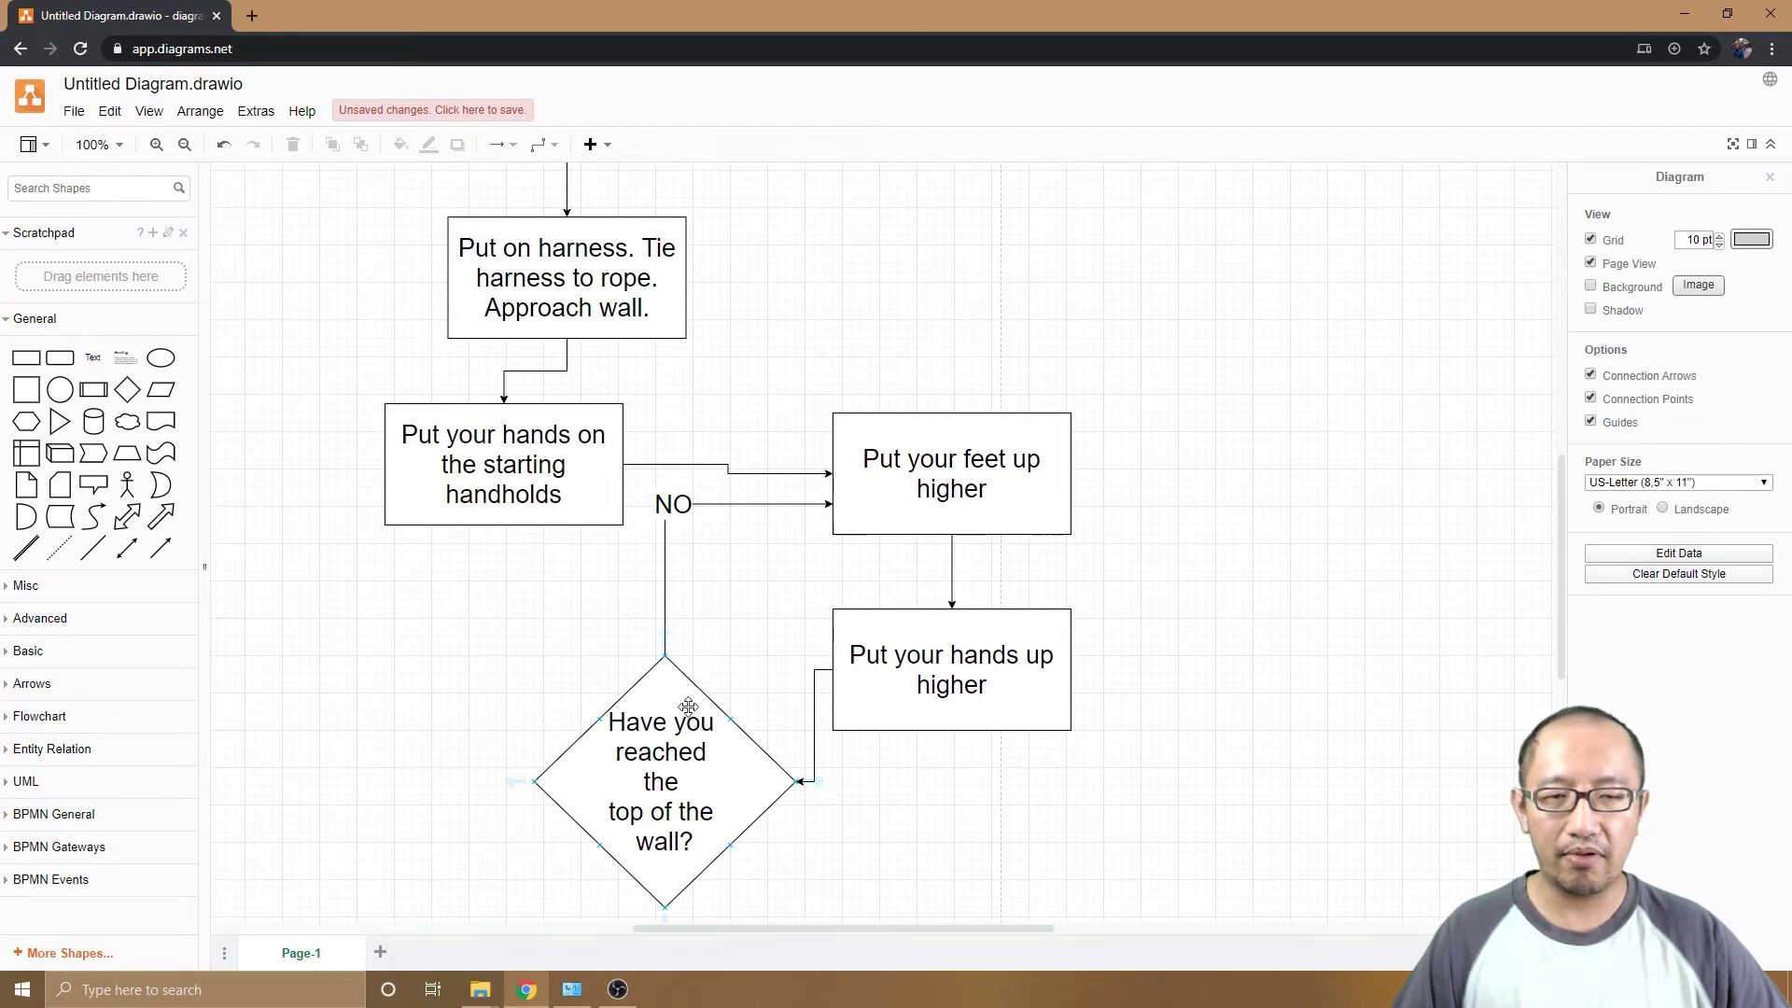
Add a small rectangle to the left of the decision diamond and connect the diamond's left corner to the rectangle's right edge
scroll(718, 665, down, 3)
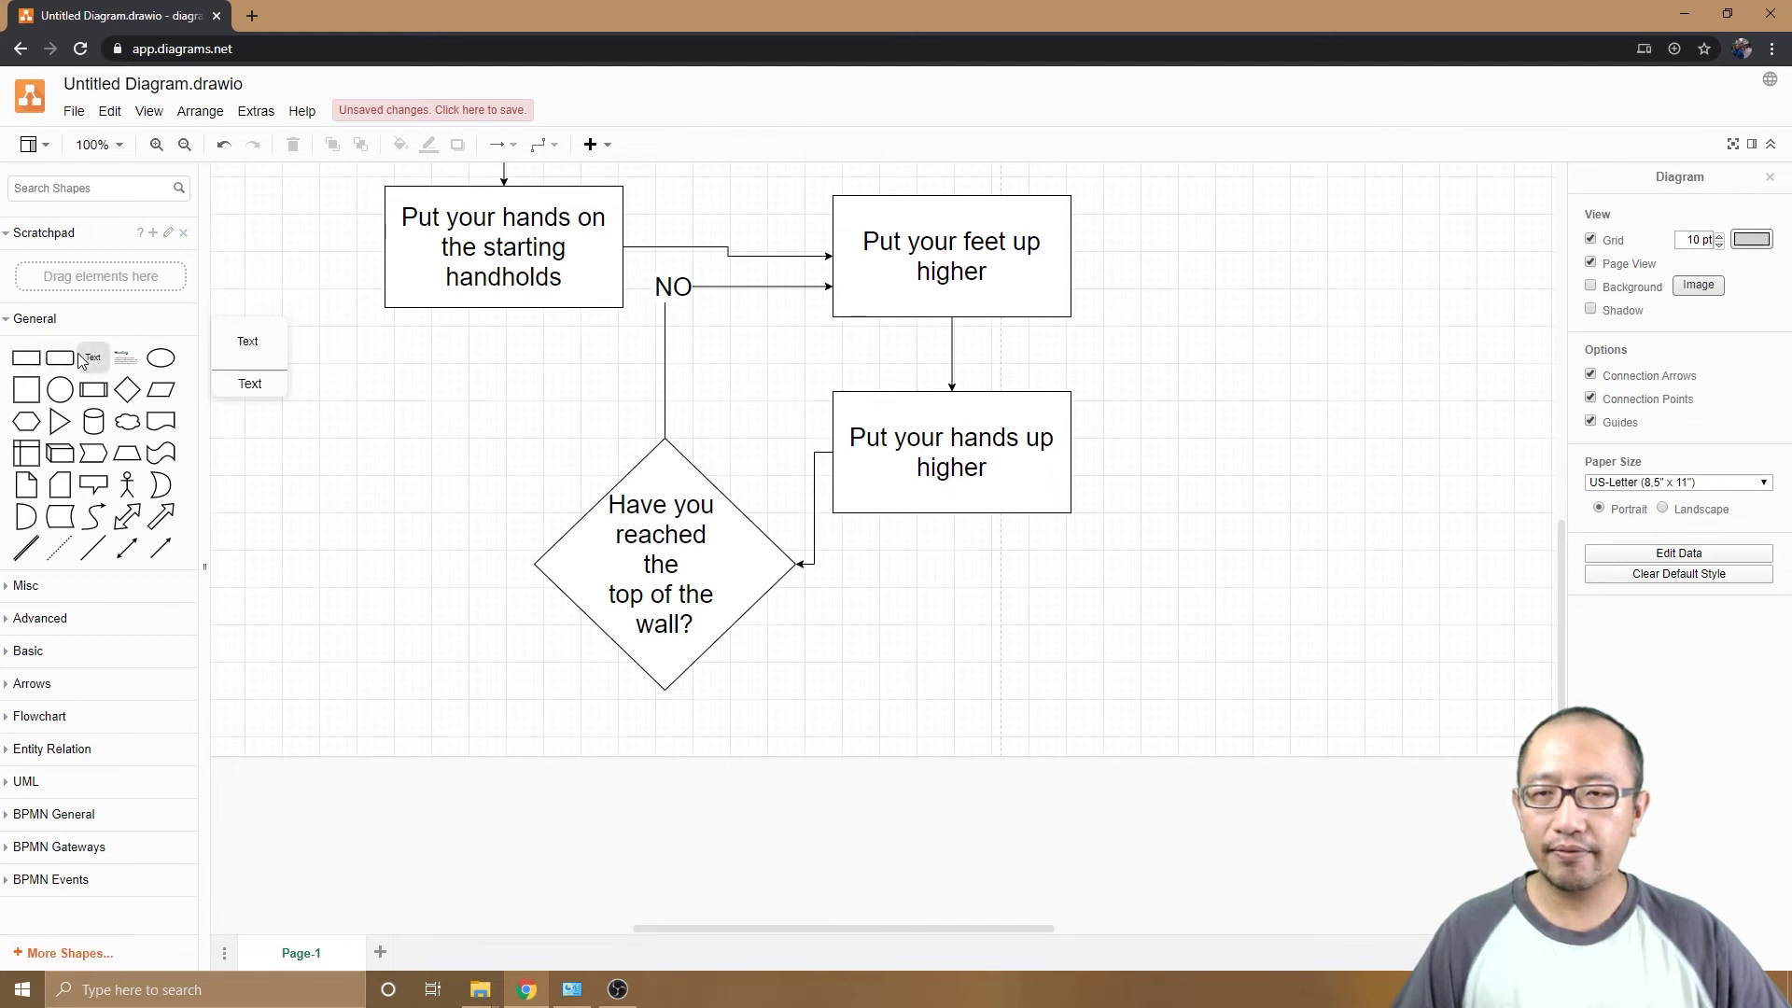
mouse_move(173, 365)
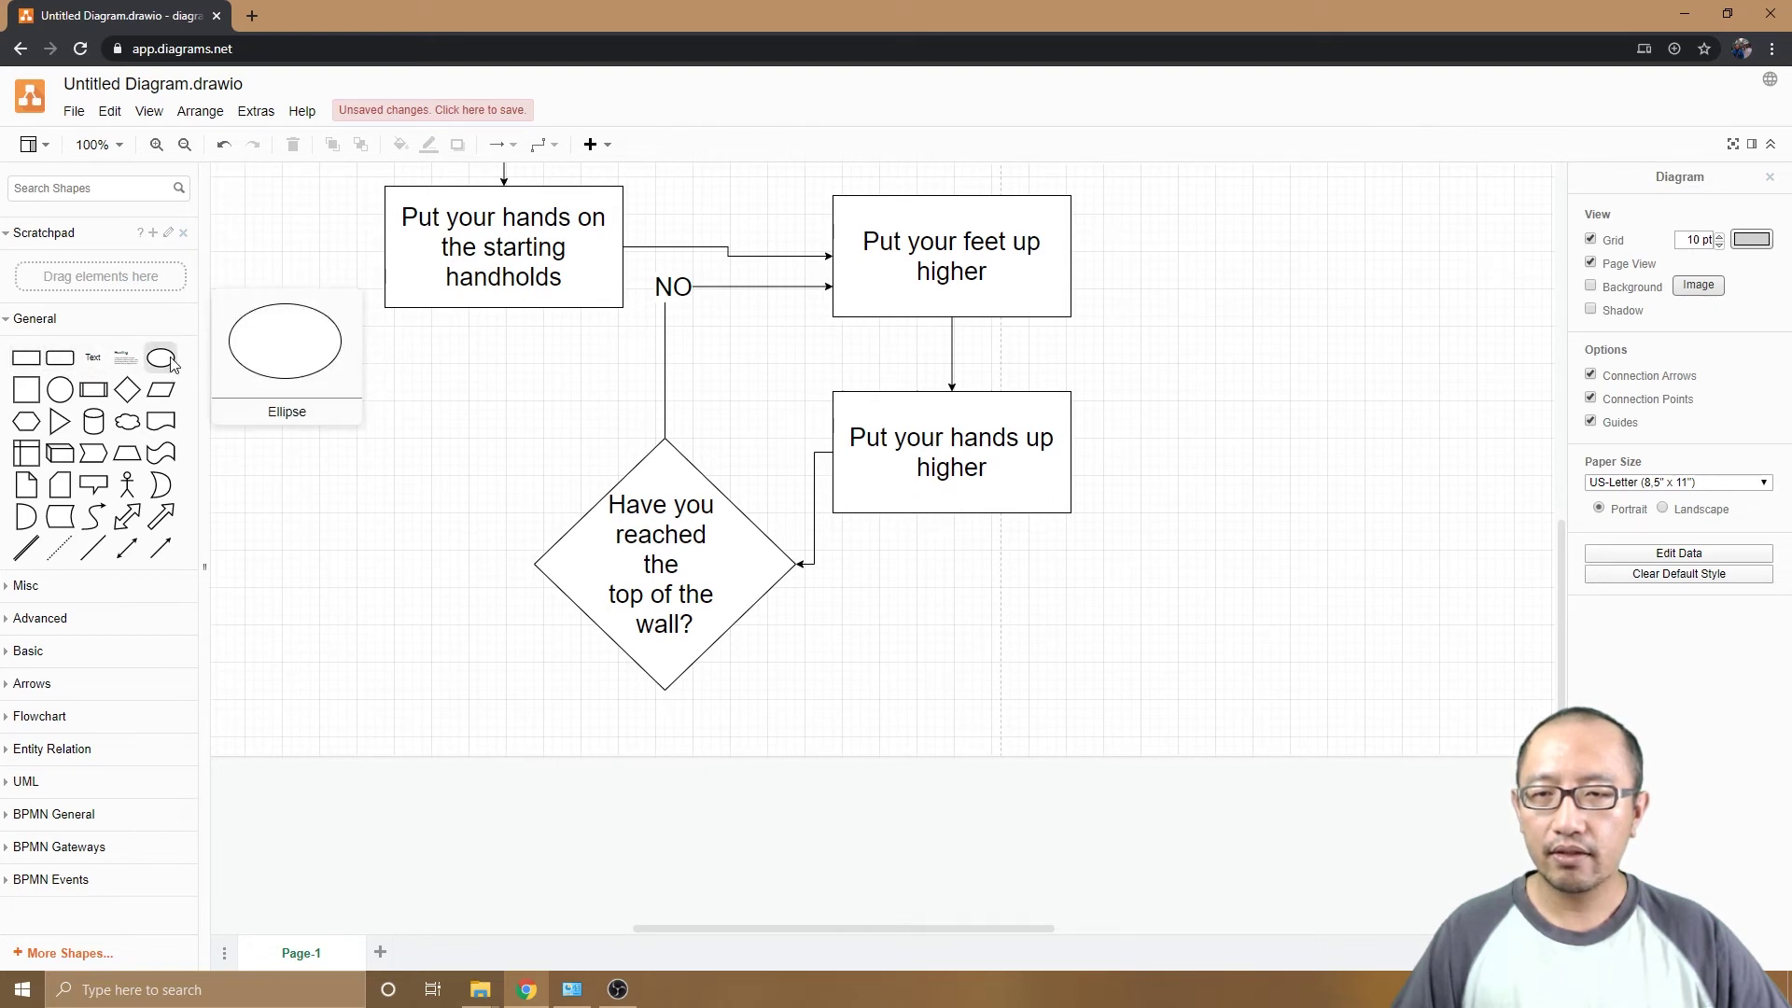
drag(26, 357, 323, 587)
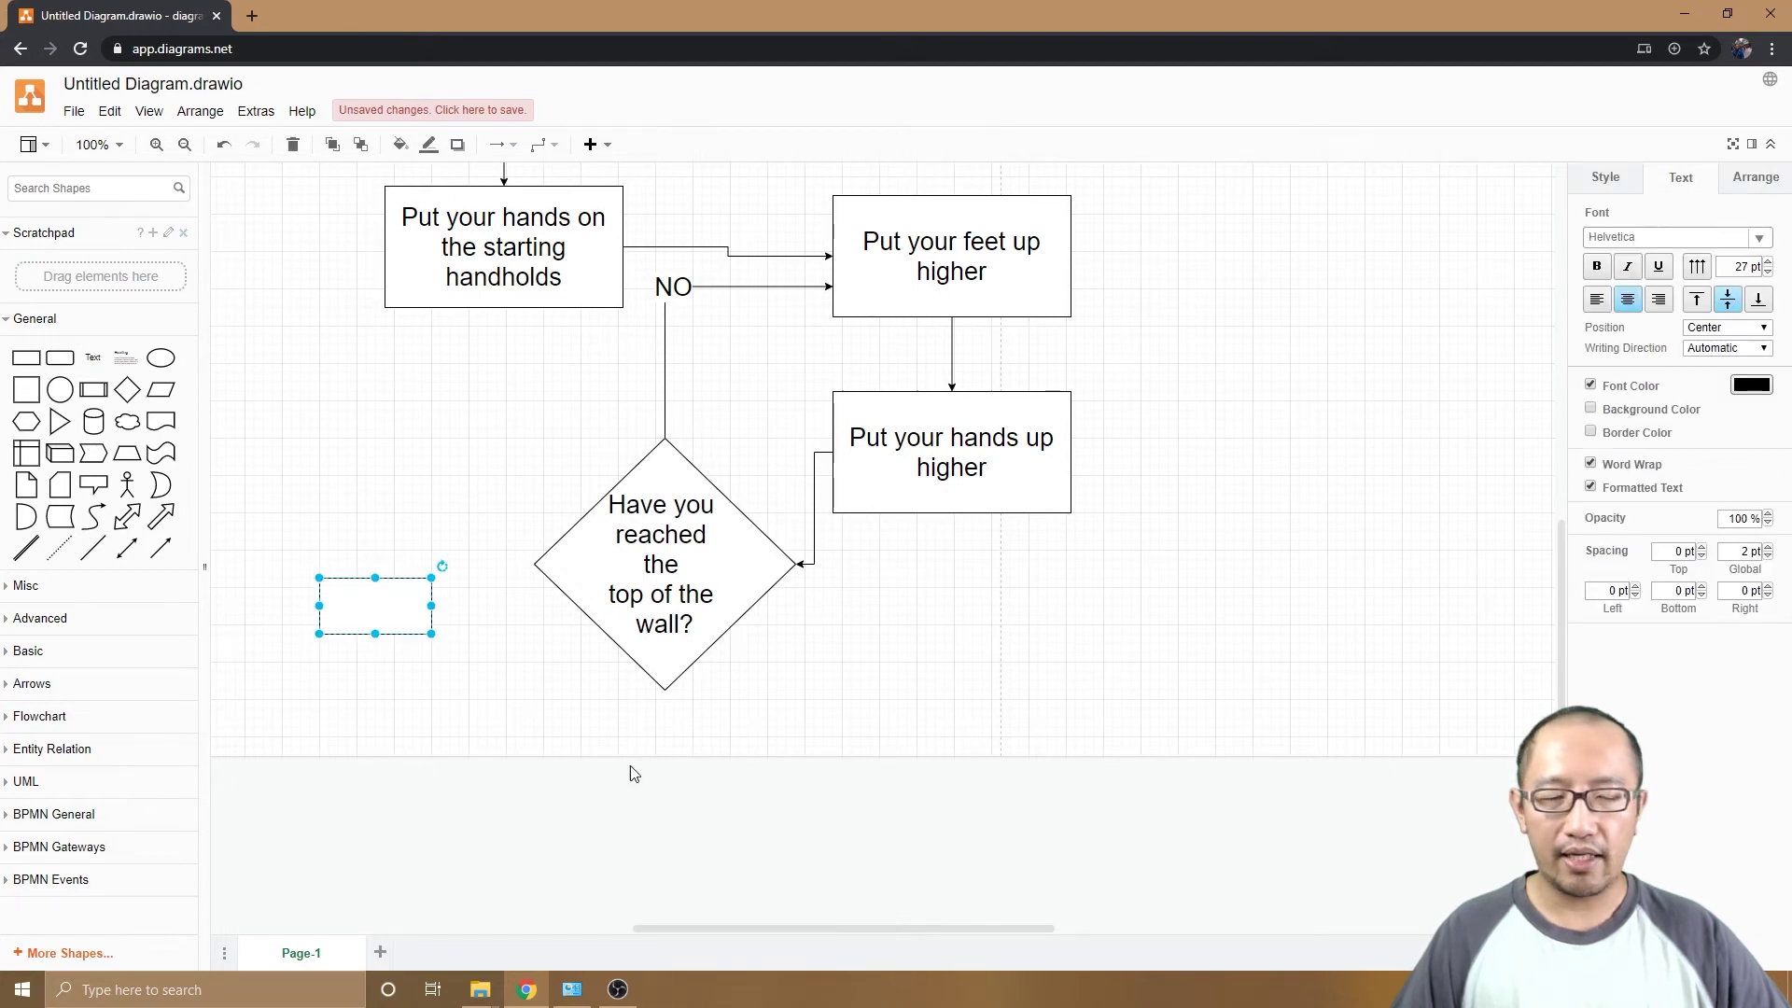
drag(788, 929, 640, 928)
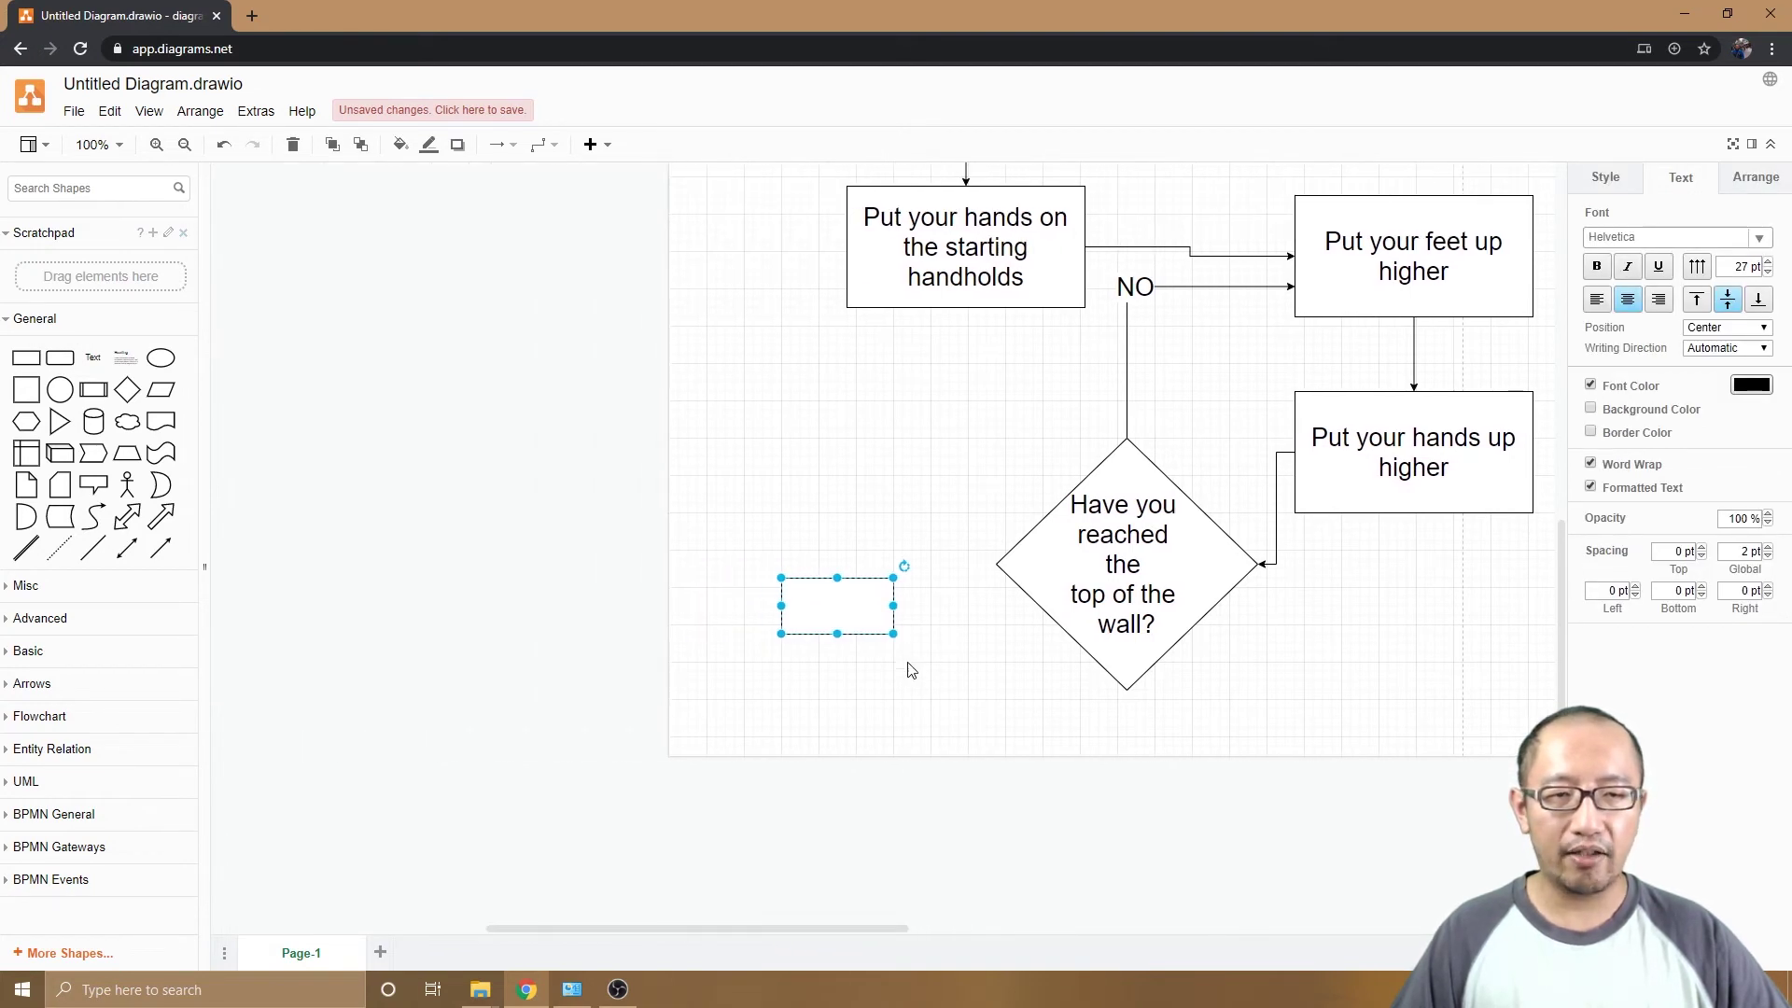
click(991, 631)
click(793, 595)
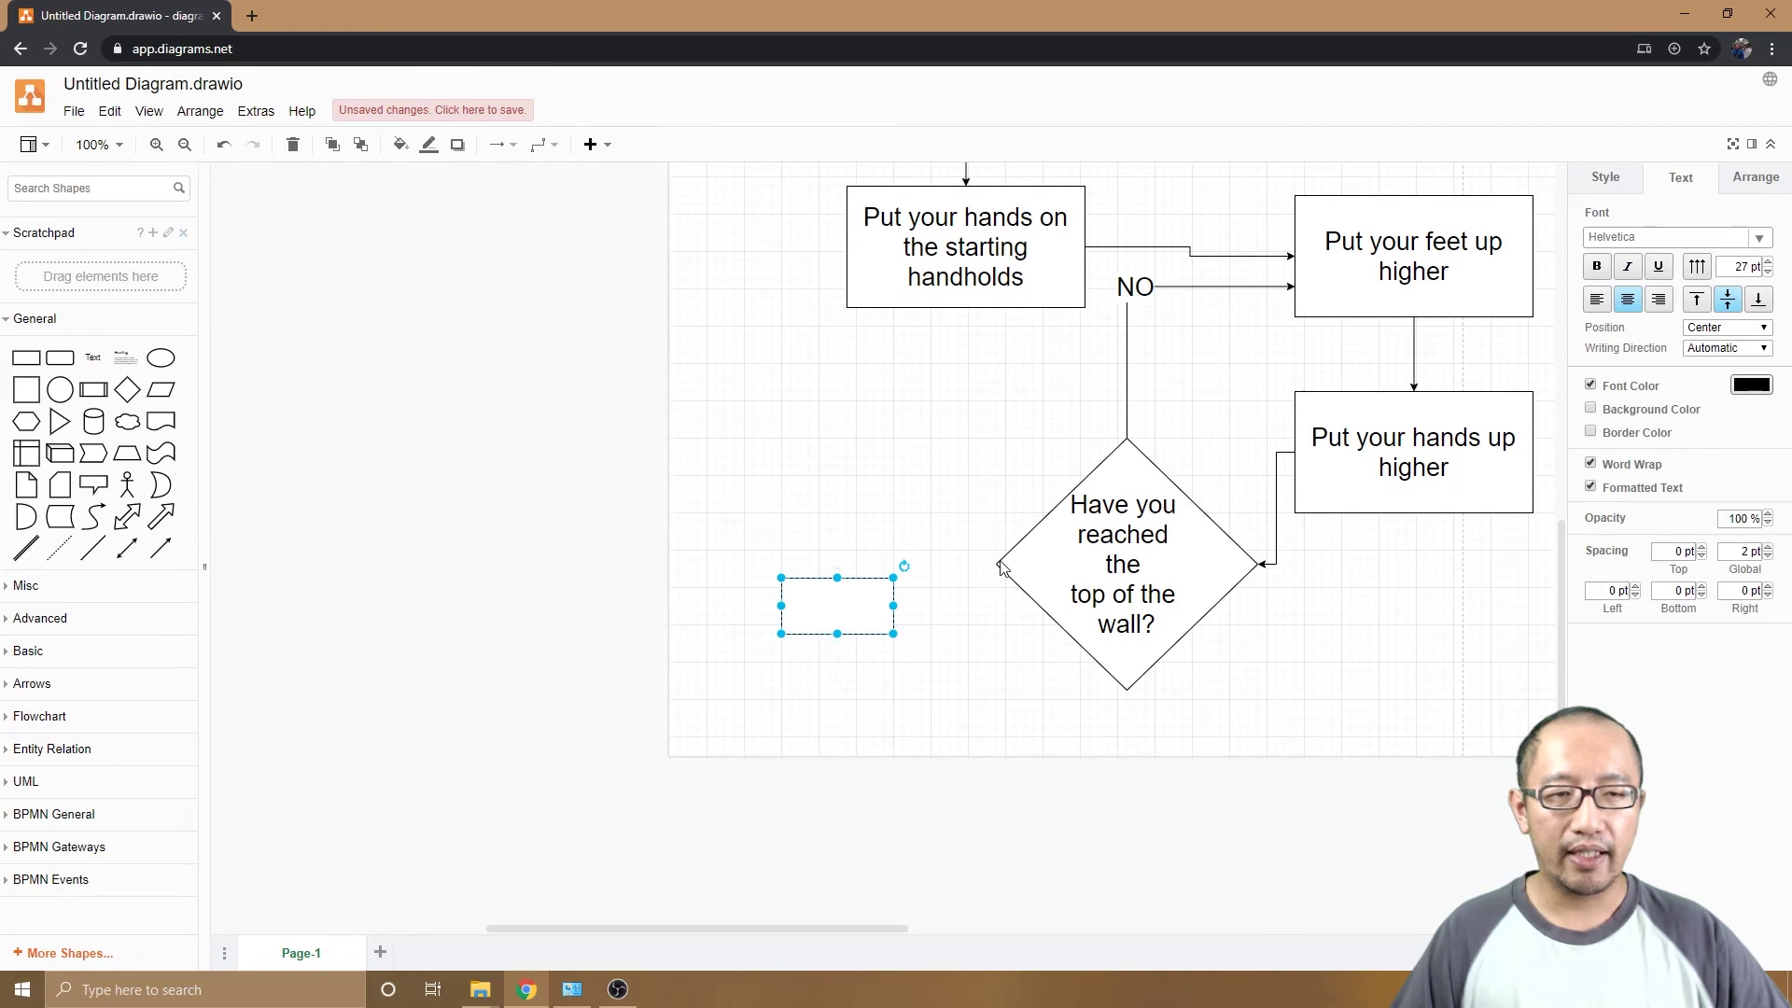
click(980, 593)
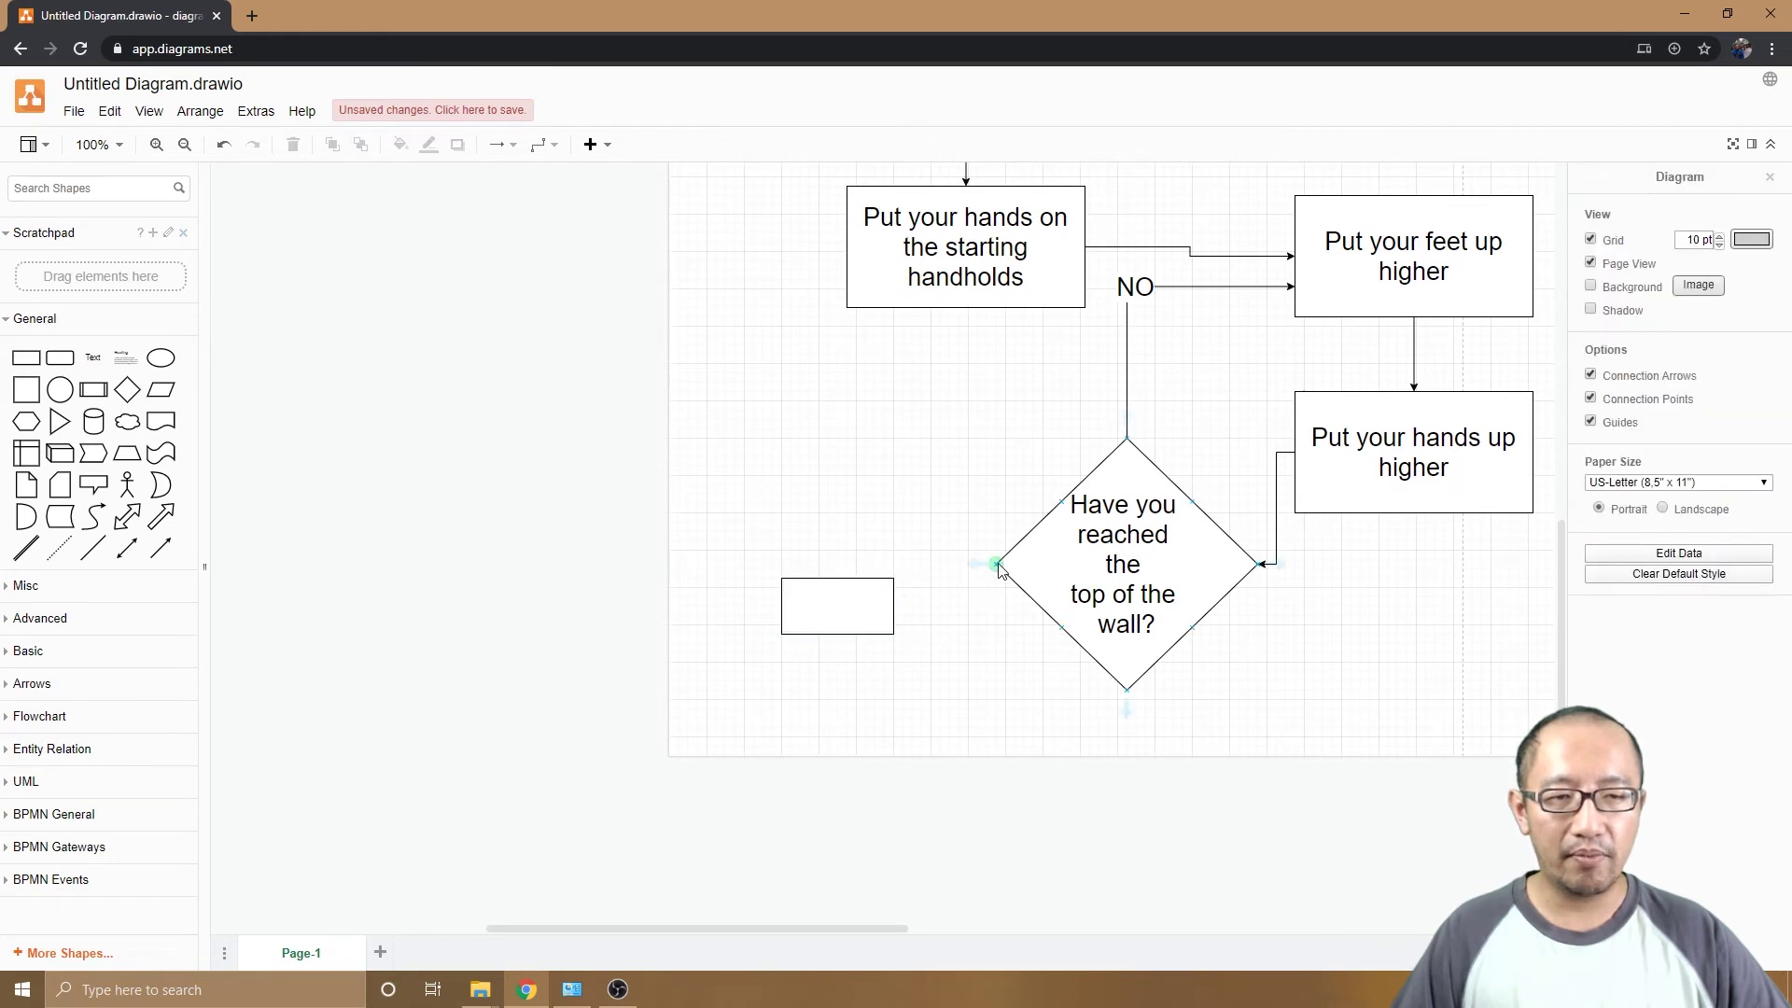
drag(998, 564, 891, 606)
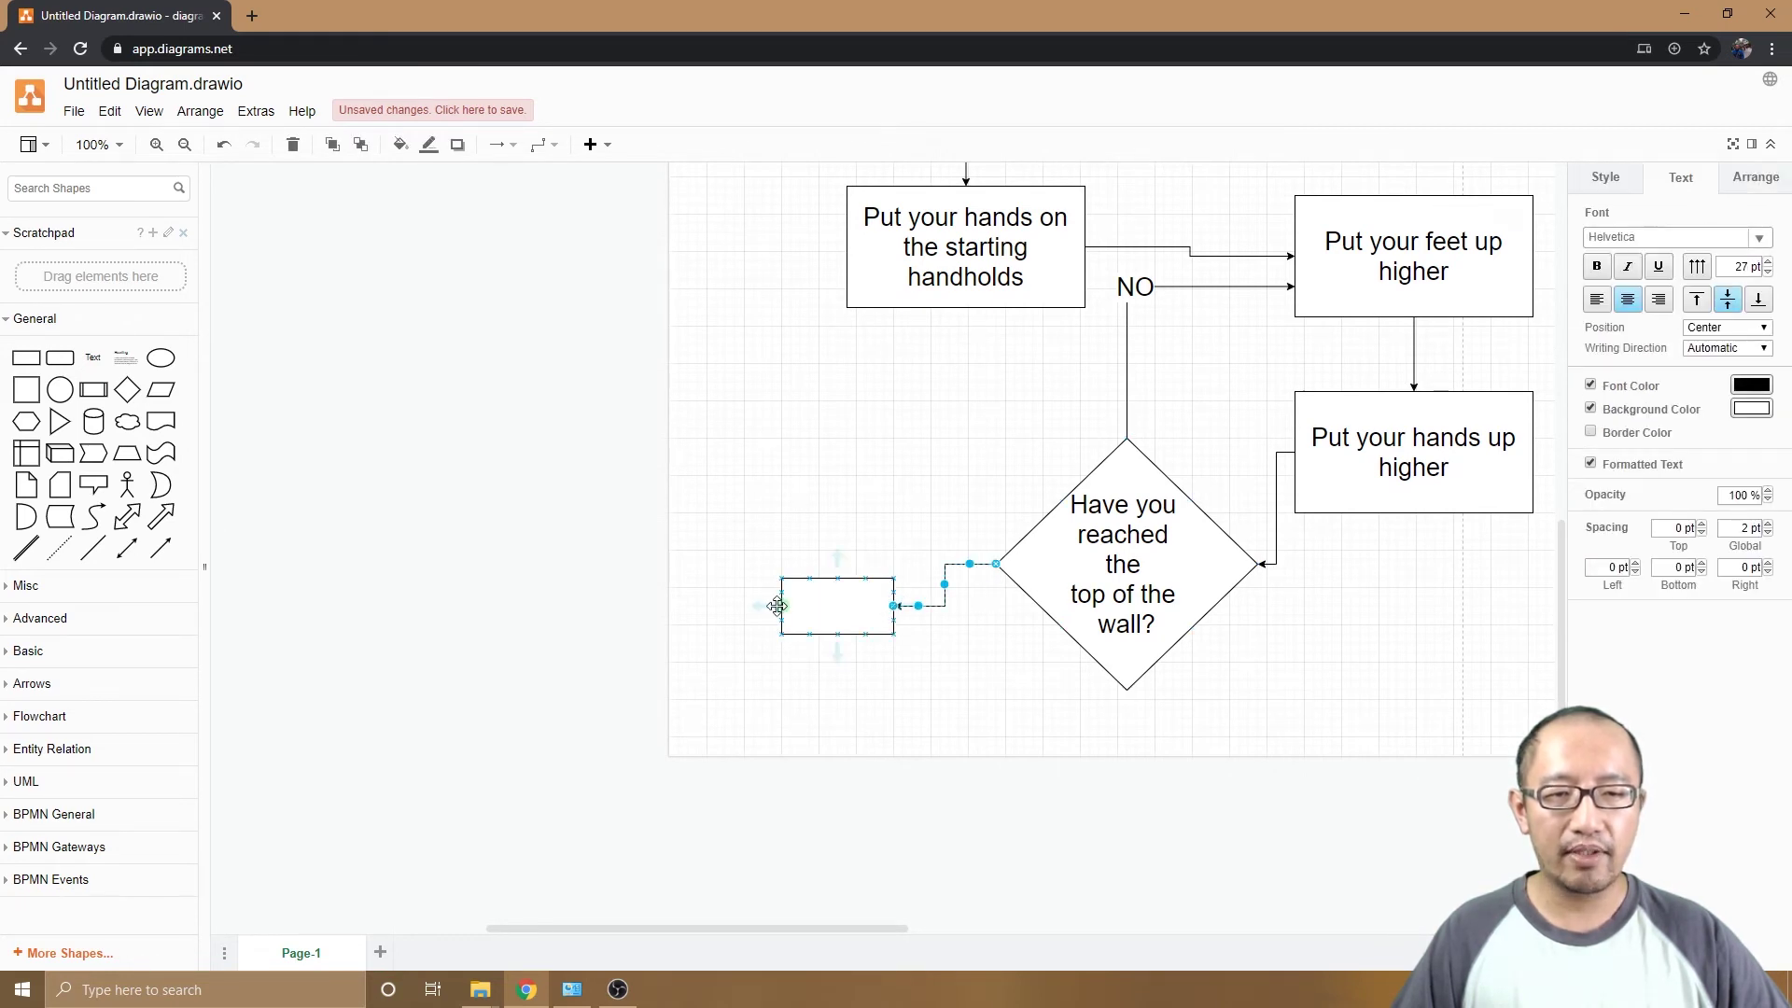
Label the connector between the diamond's left corner and the empty rectangle as "YES"
click(828, 596)
click(947, 575)
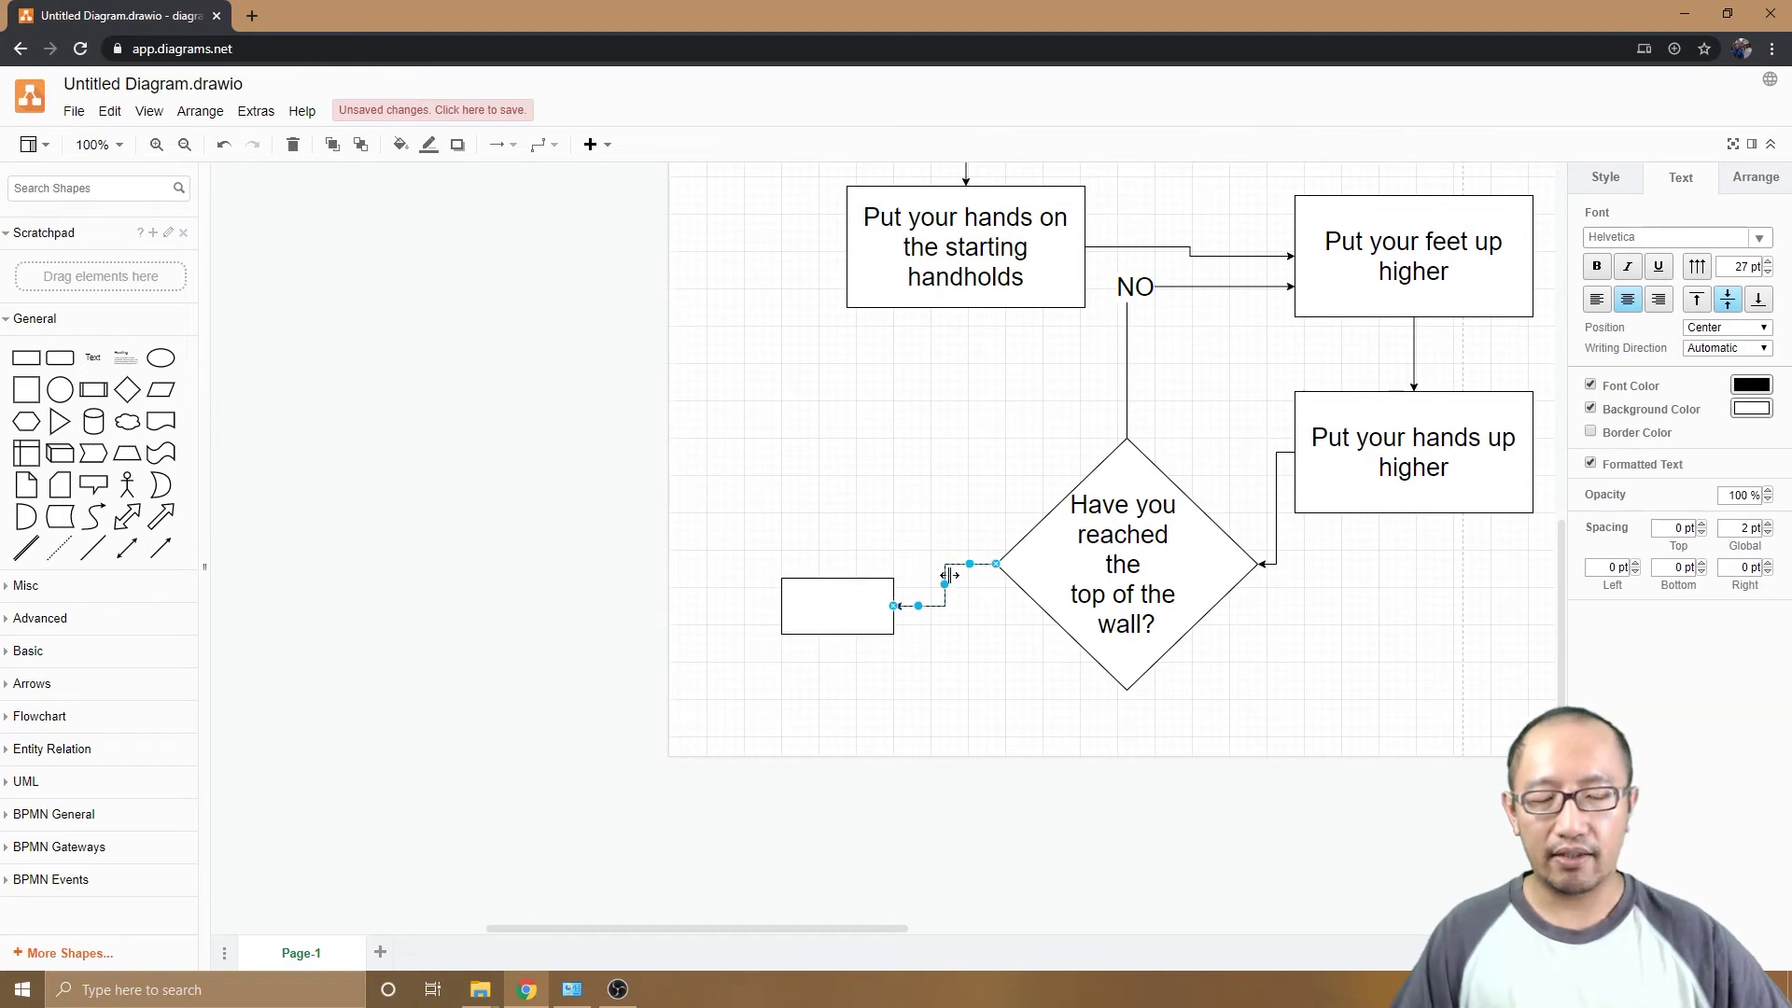
double_click(949, 575)
text(YES)
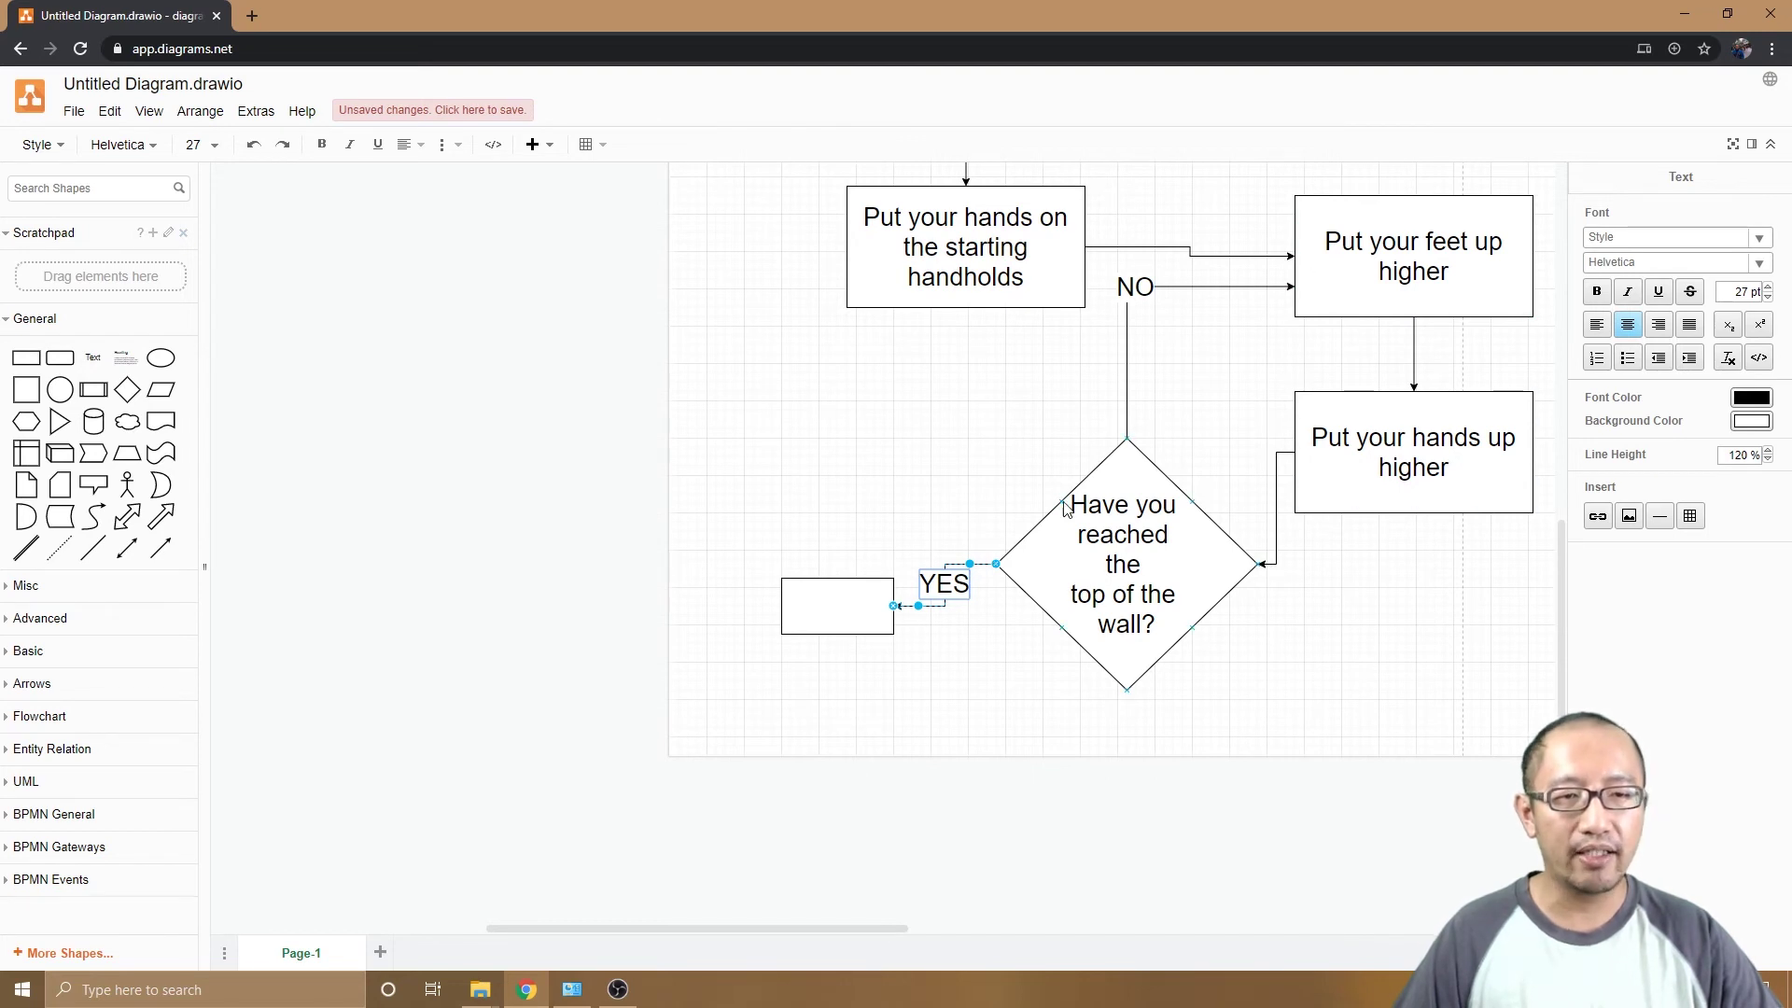
click(986, 529)
Enter "Sit back down on your harness" in the empty rectangle and enlarge it down and to the left to fit the text
click(811, 607)
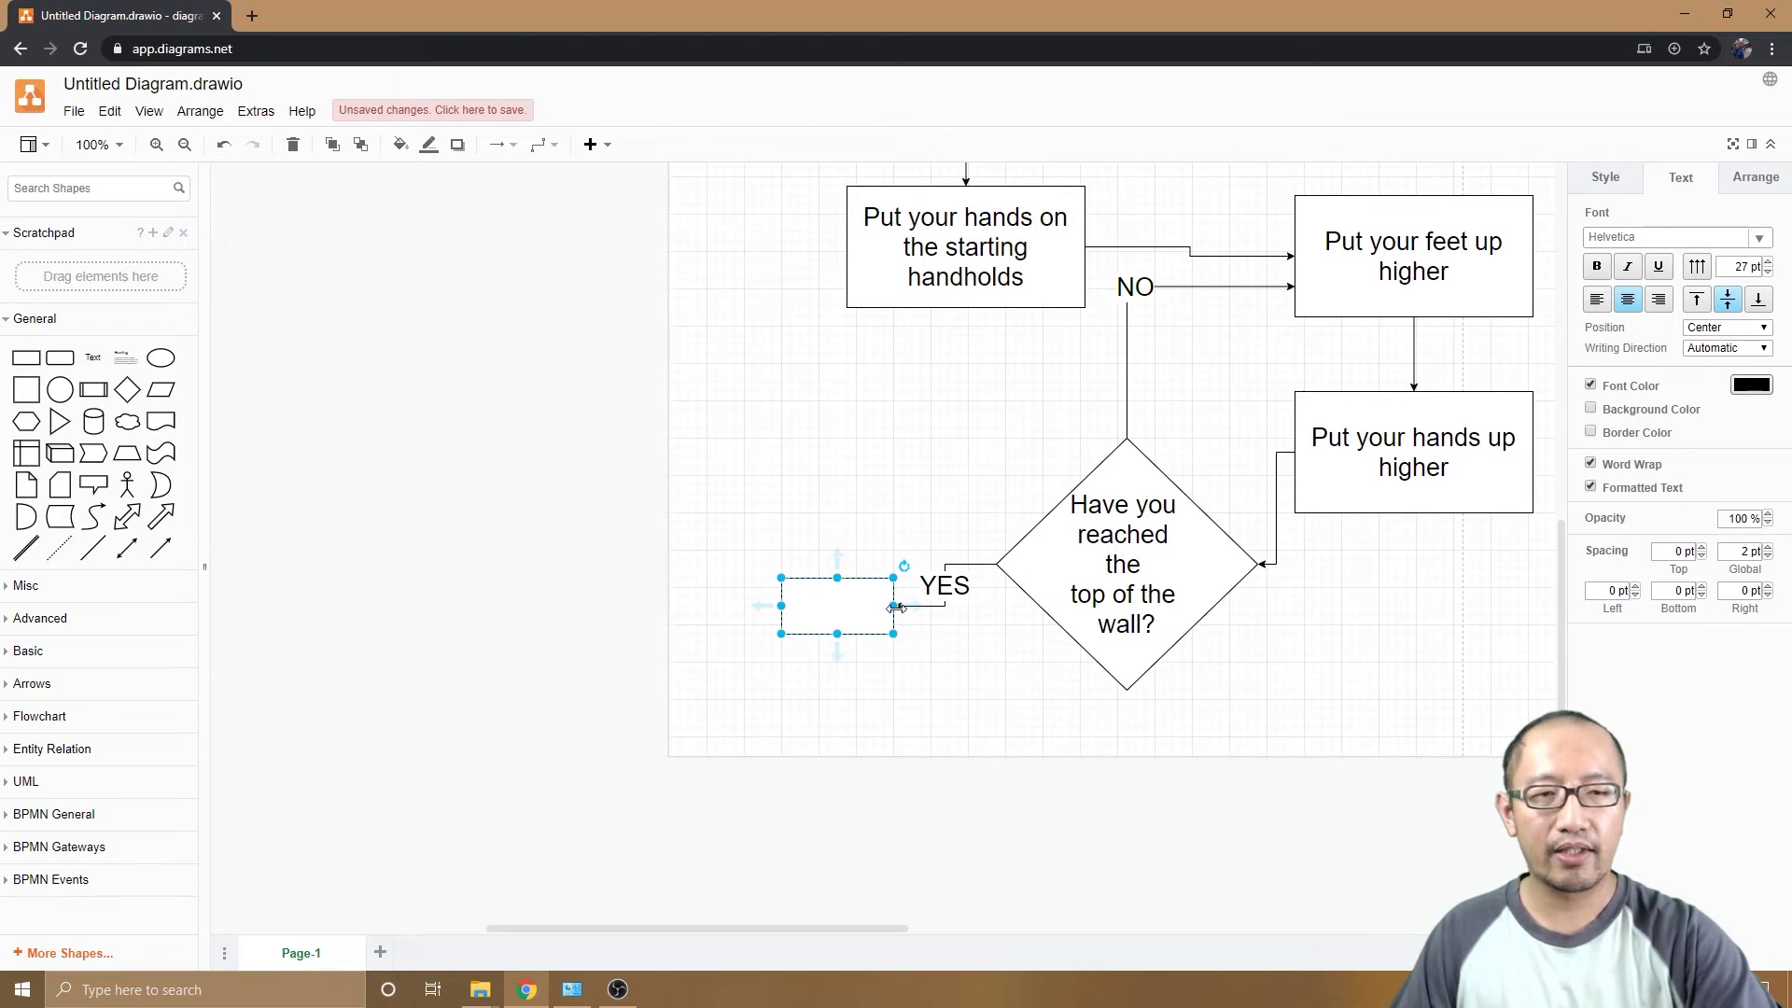
text(Sit back down )
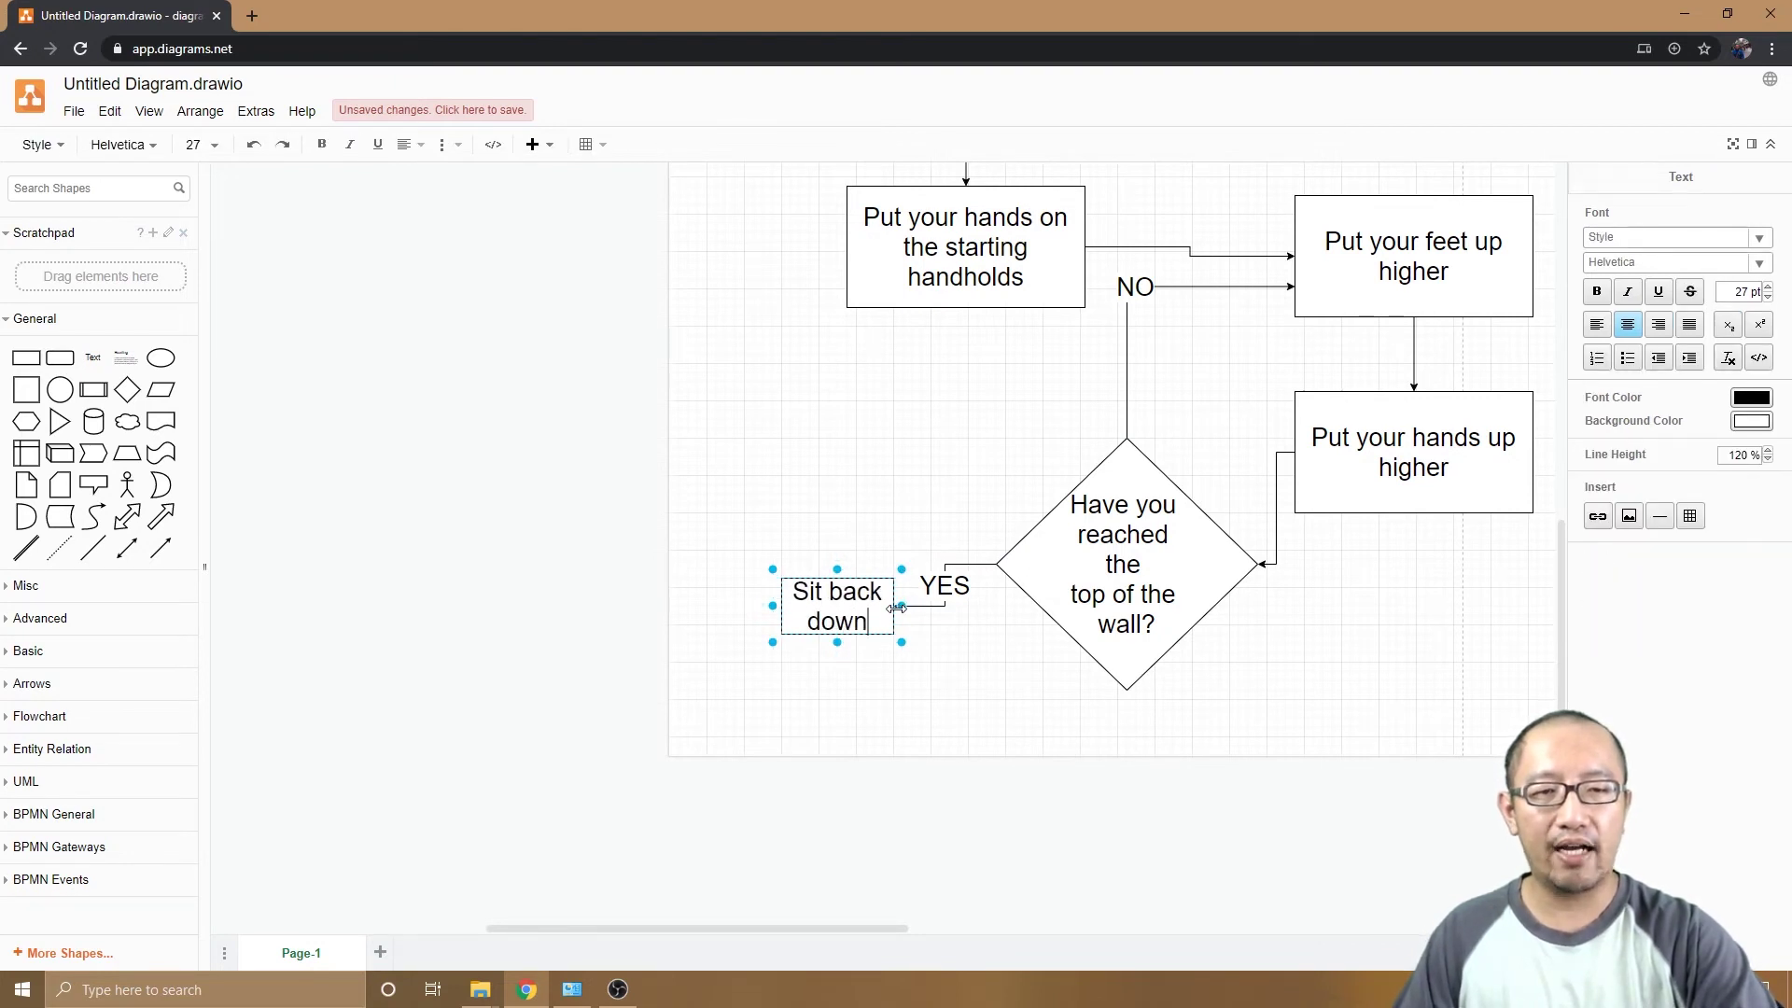
text(o)
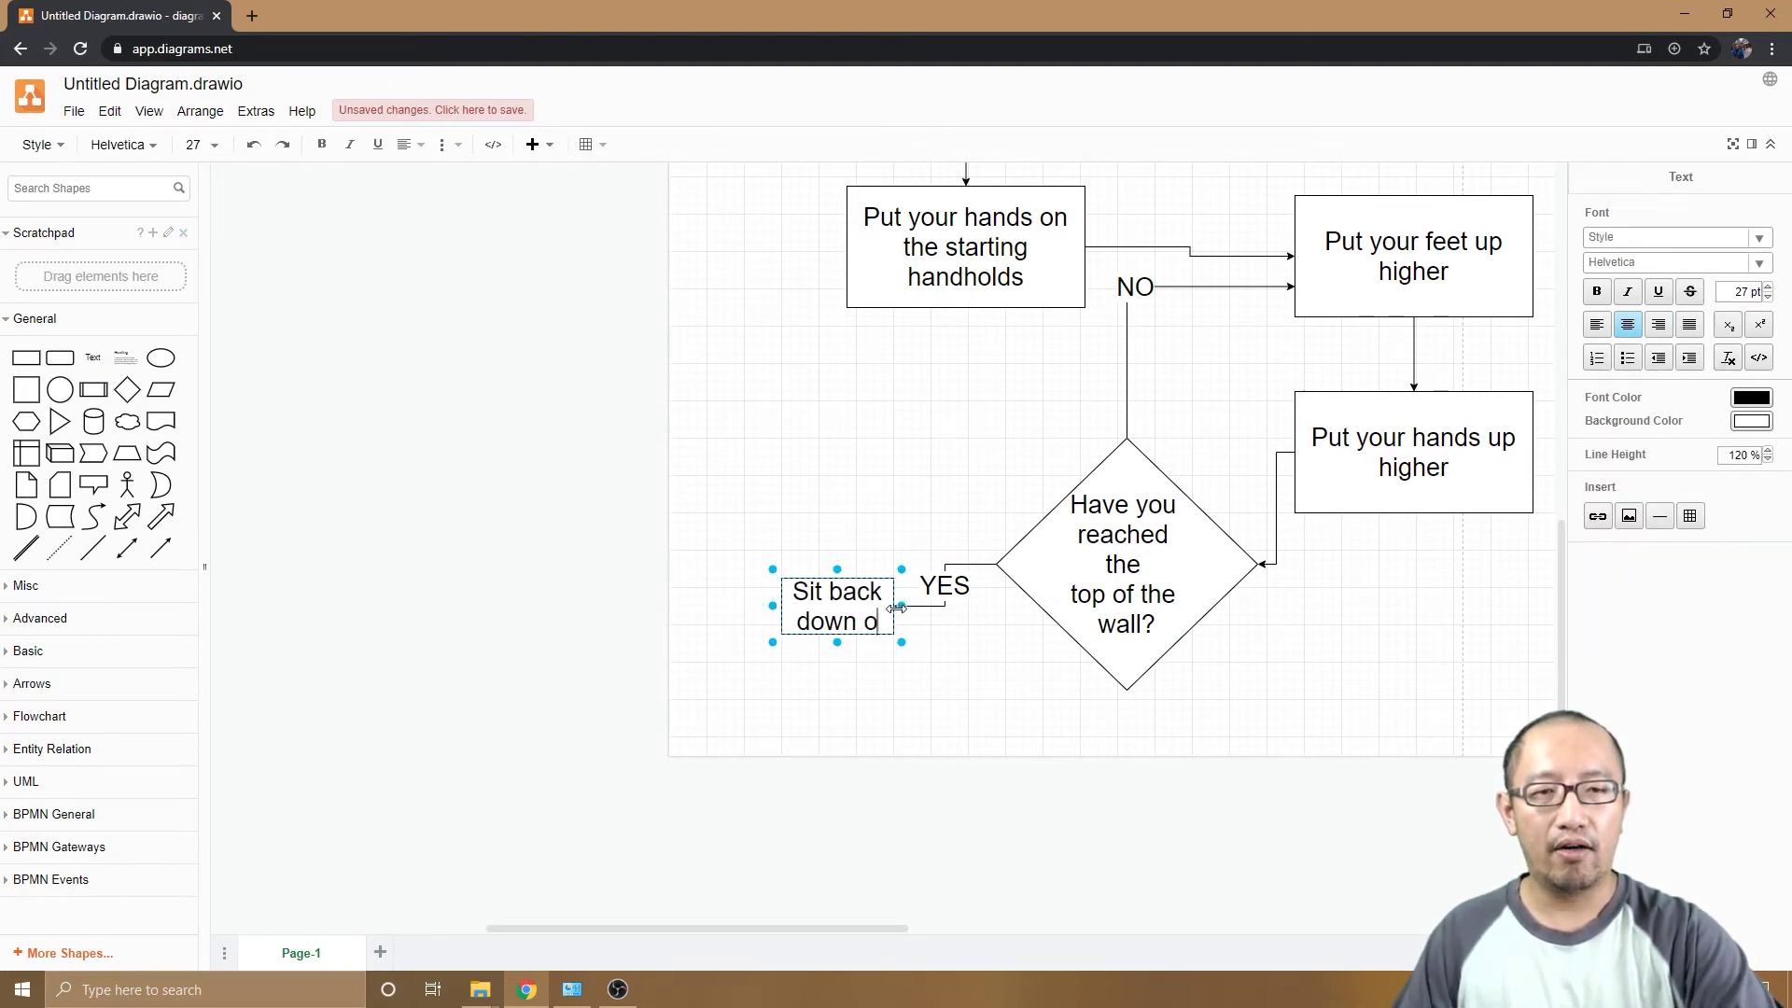
text(n your harness)
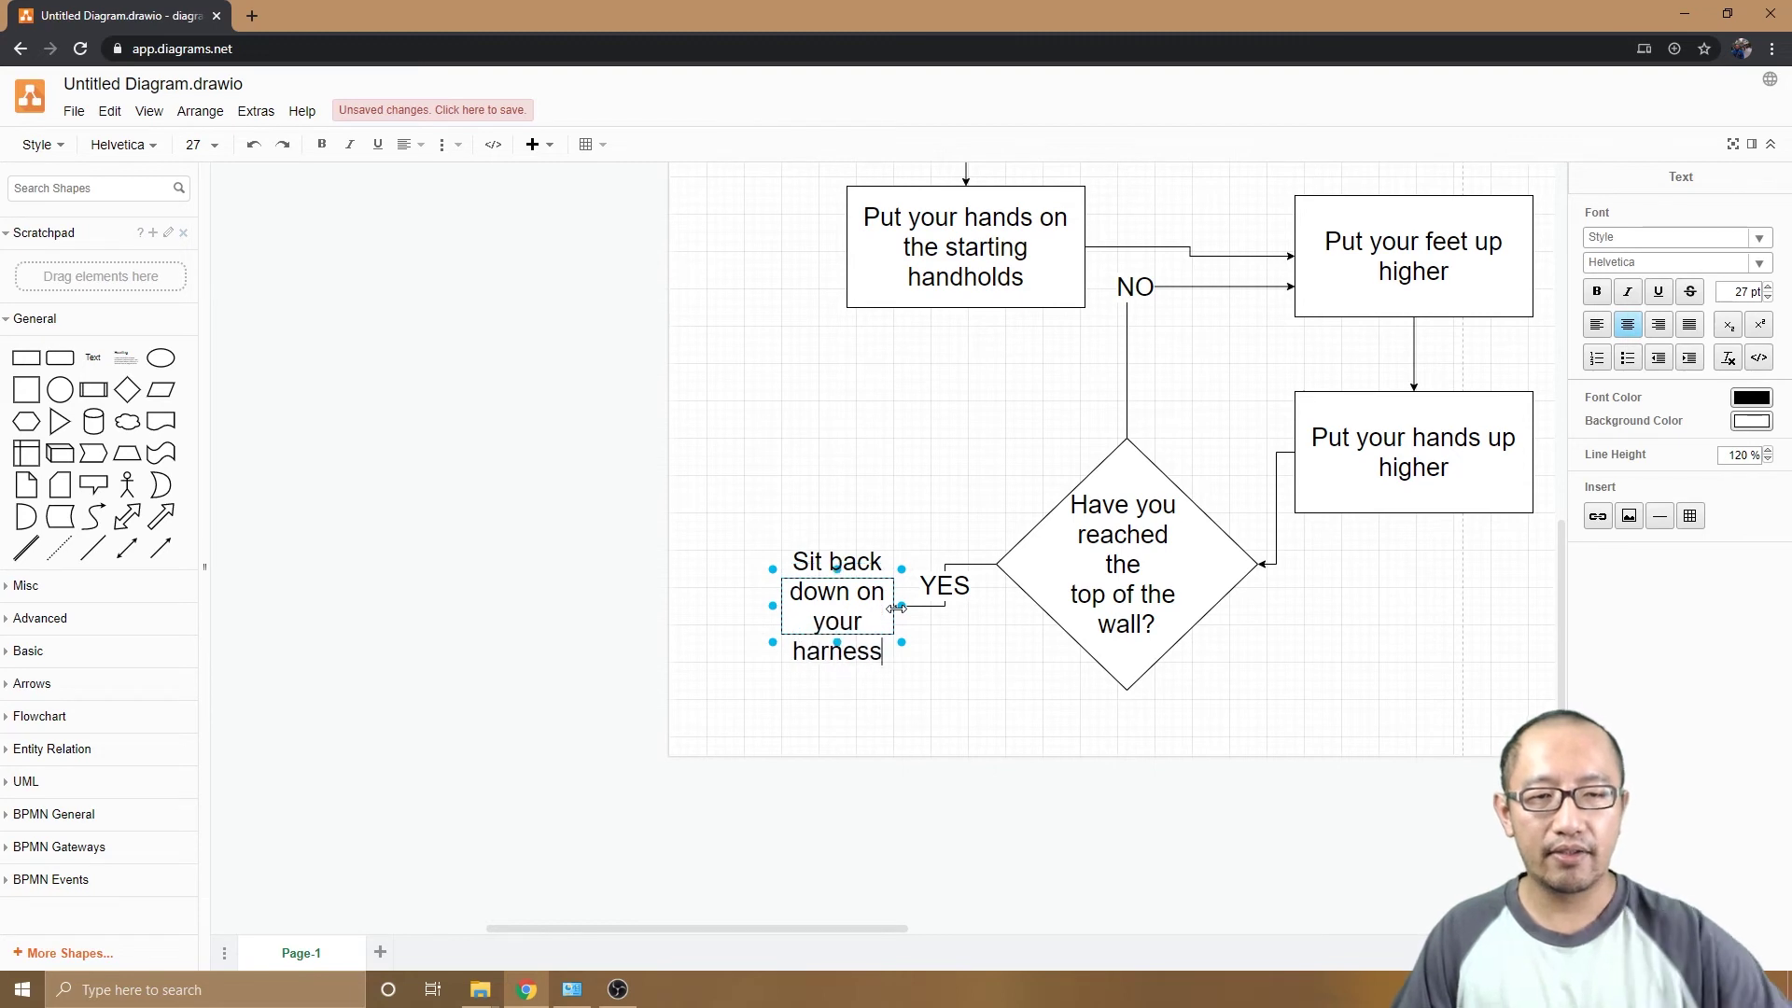
drag(775, 641, 706, 690)
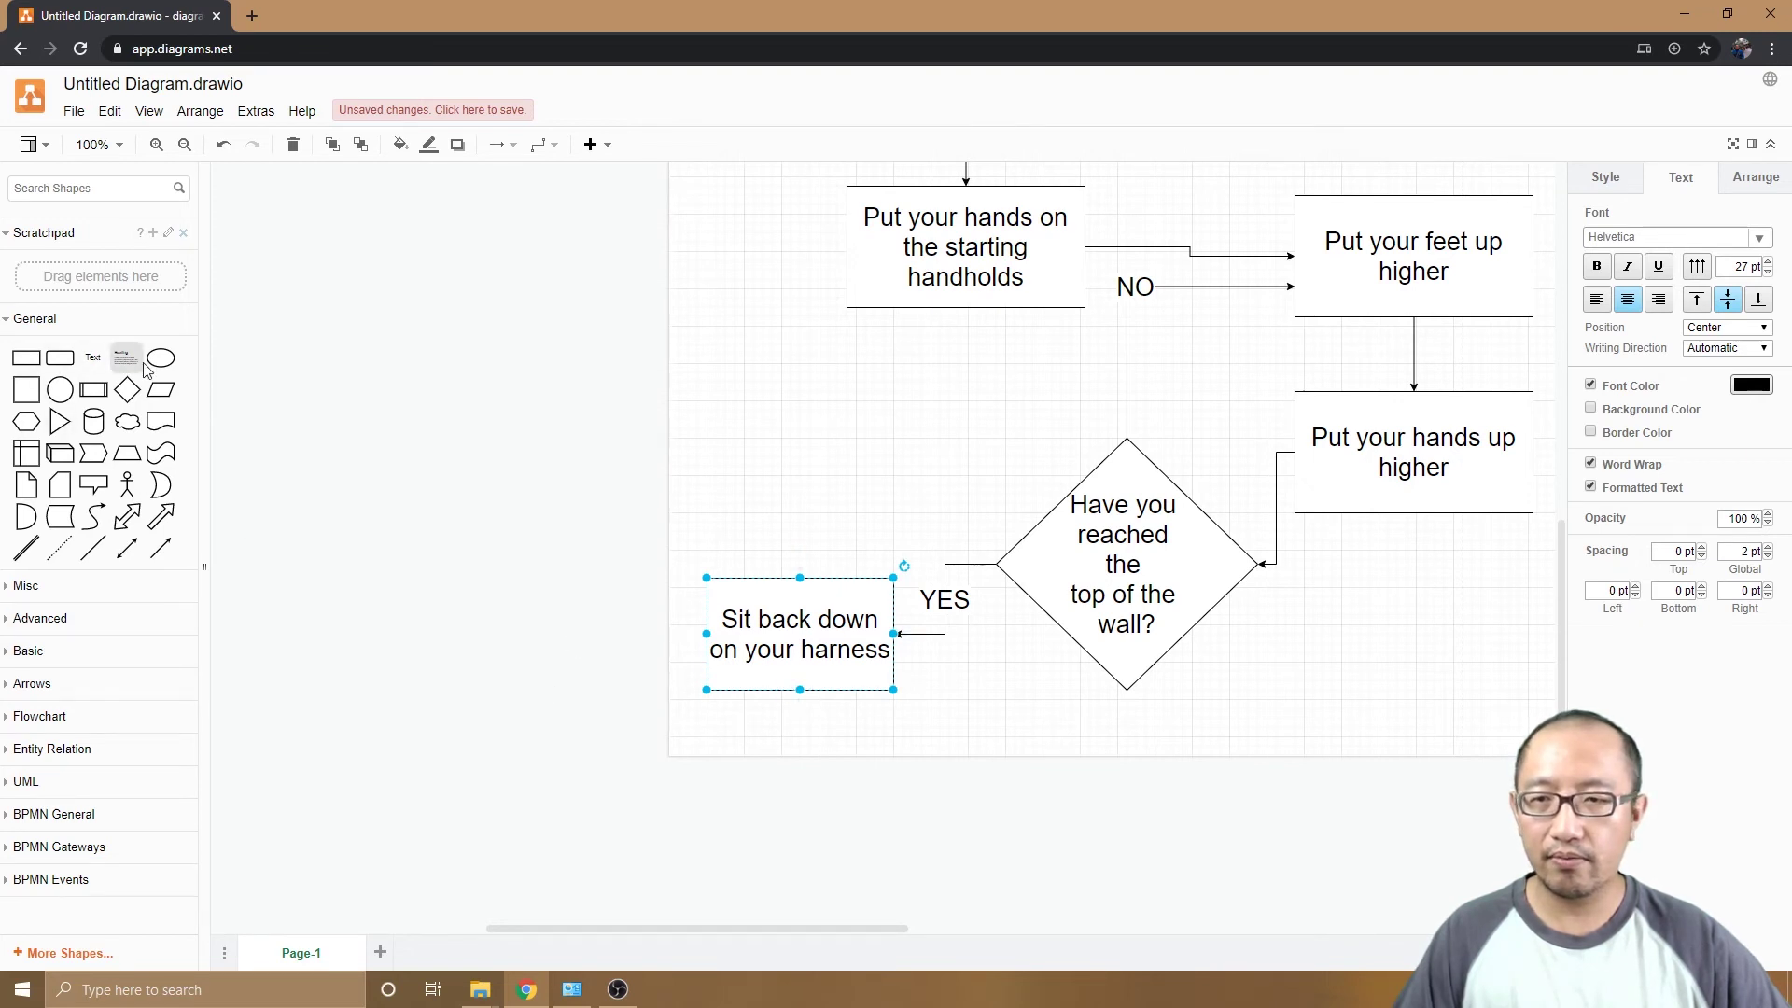
Add an ellipse labelled "End" below the "Sit back down on your harness" rectangle
drag(160, 358, 708, 764)
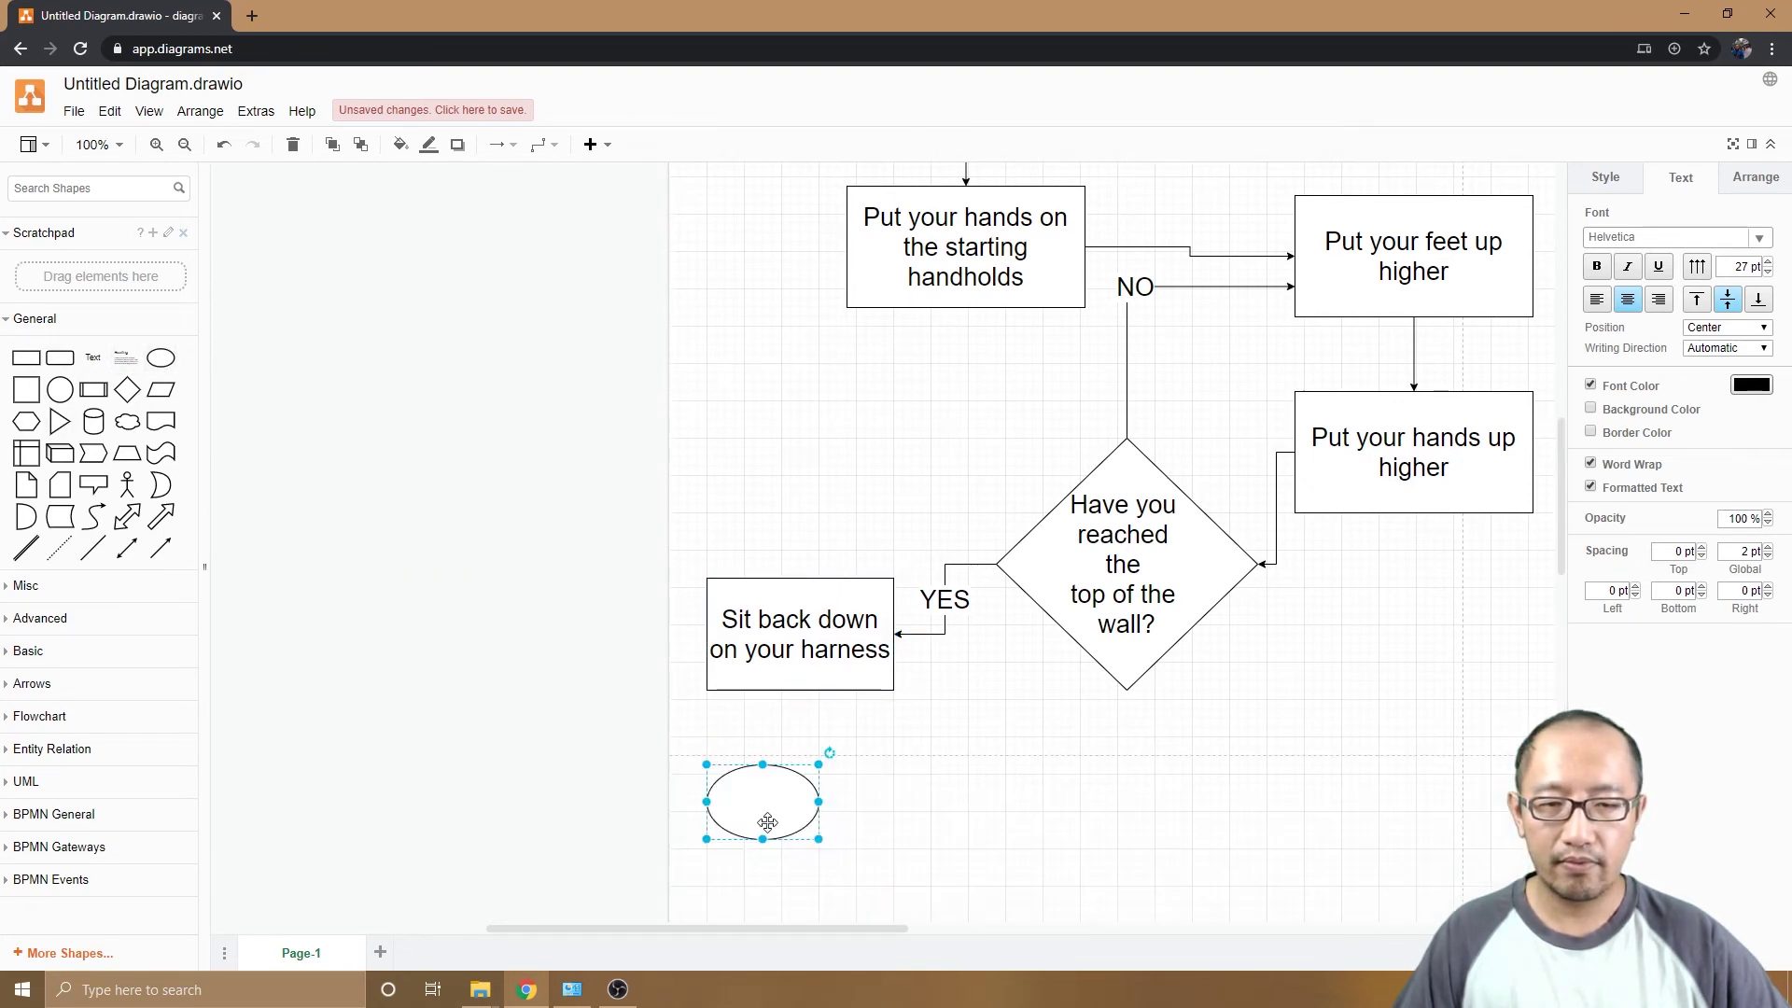
text(End)
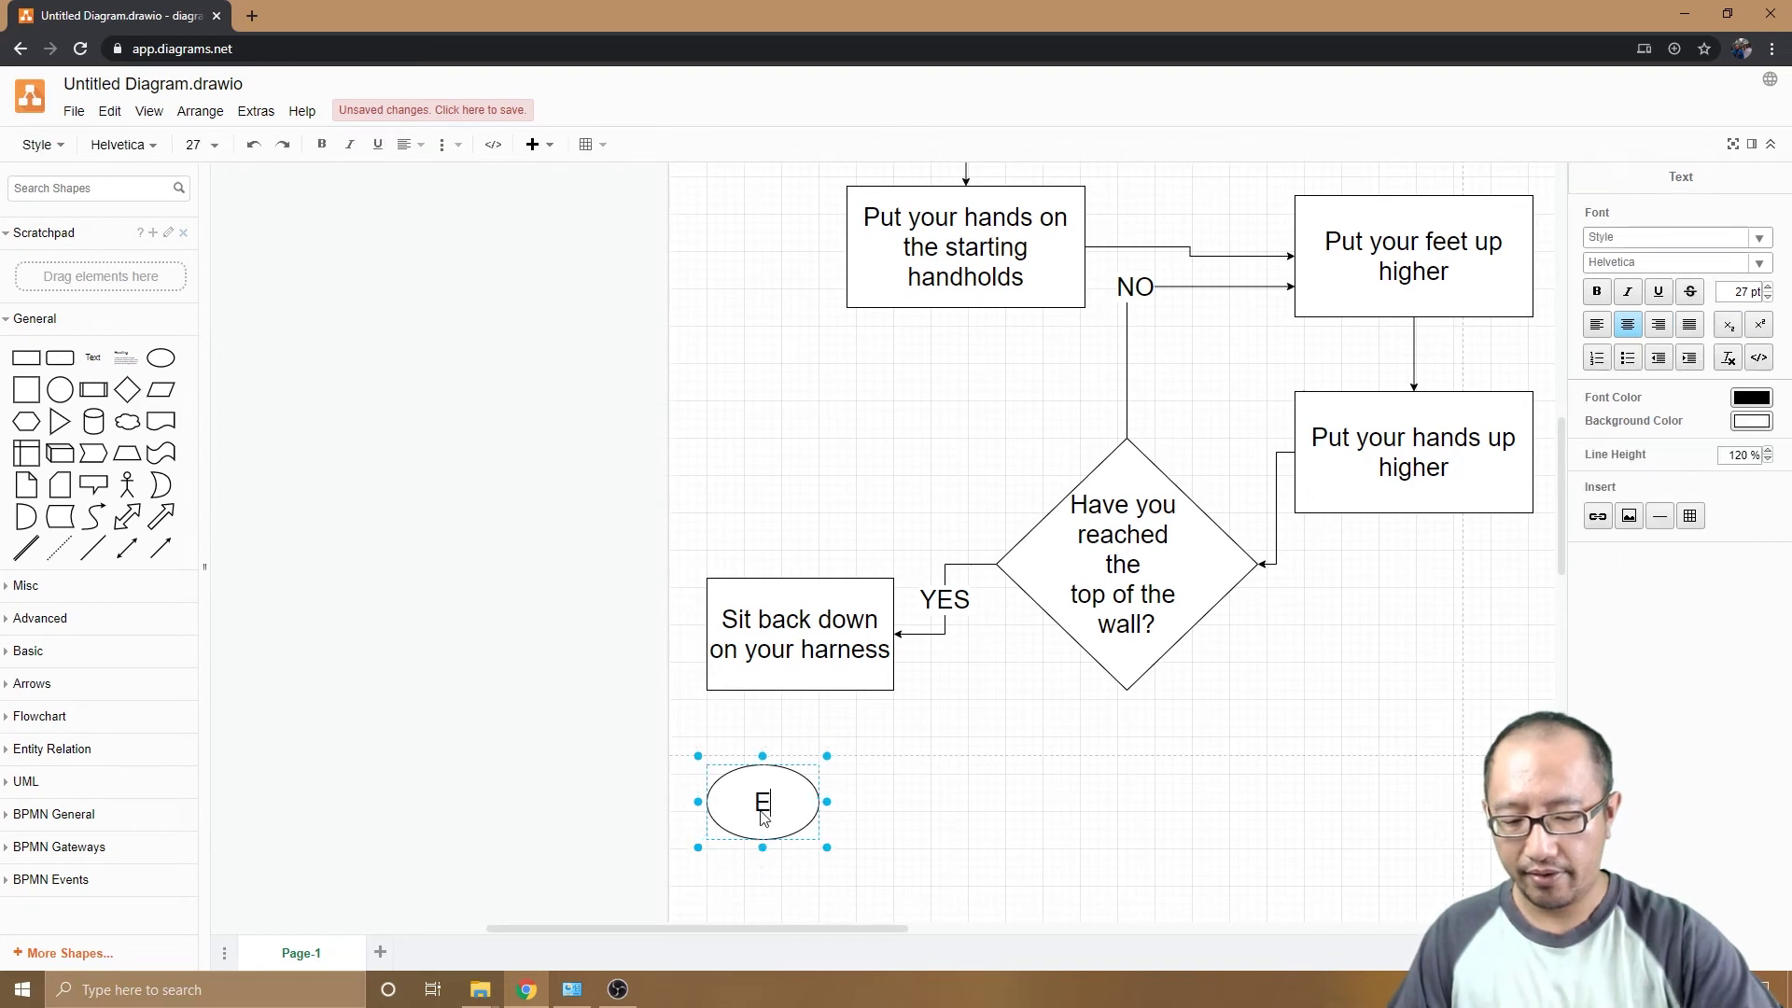
click(837, 741)
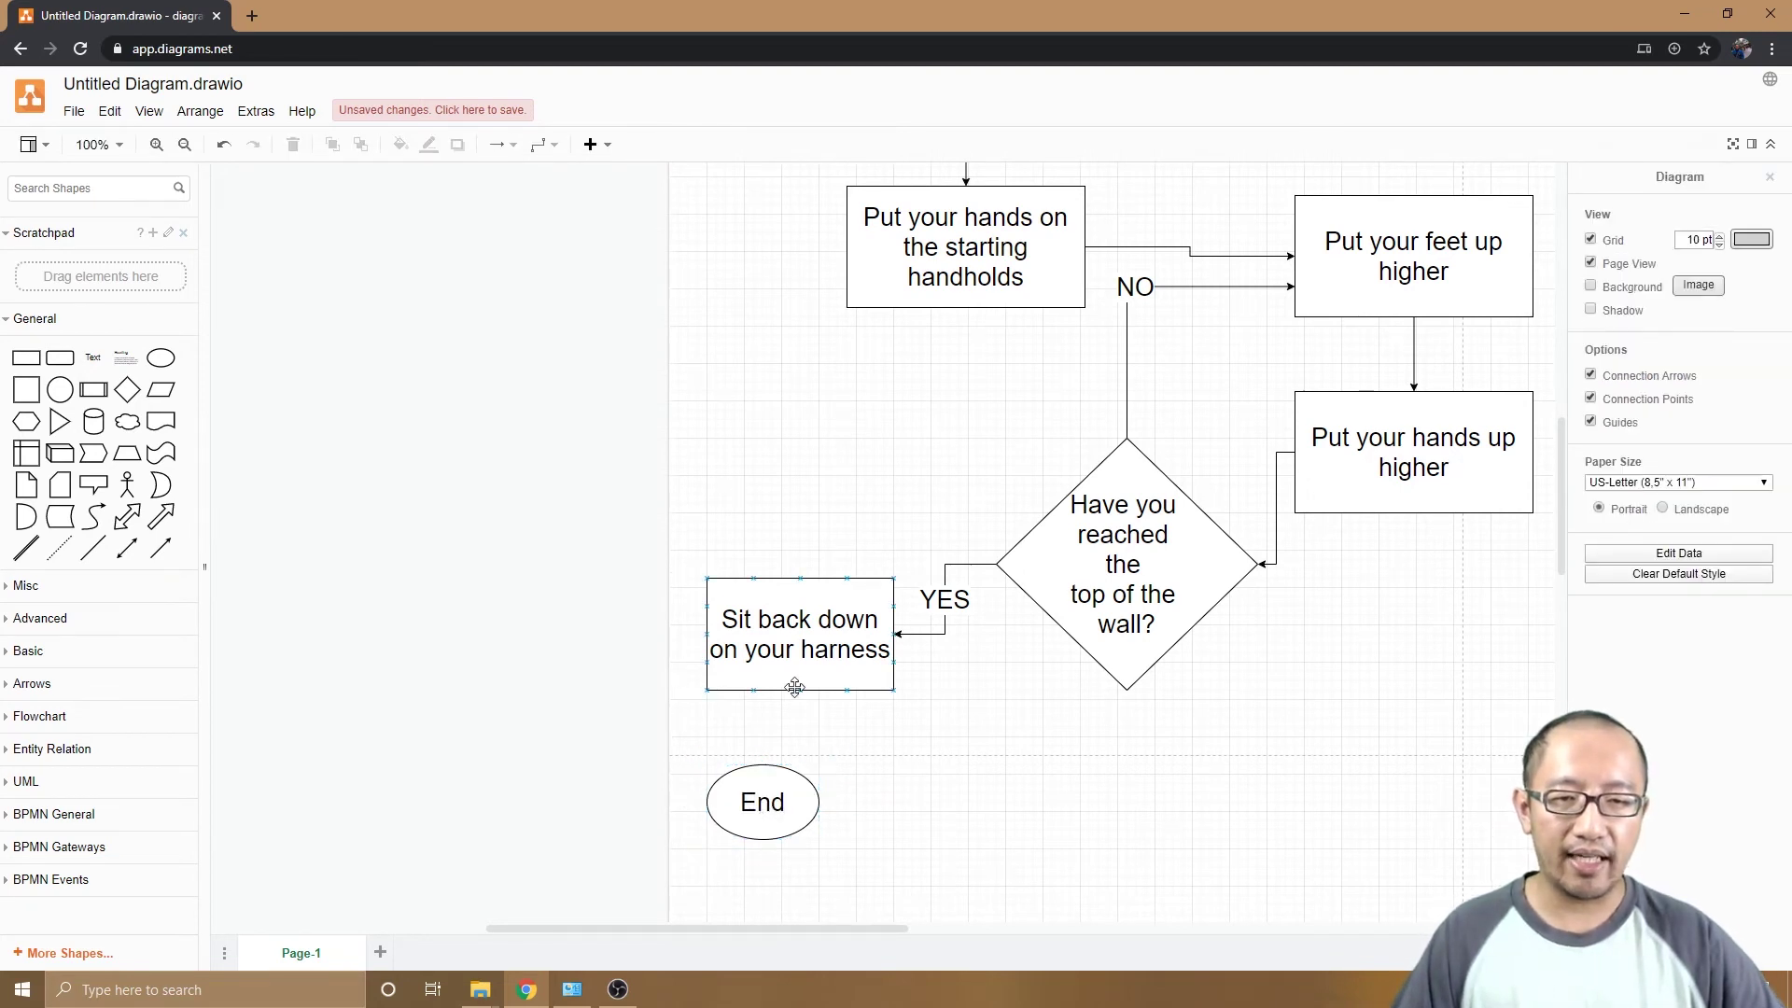
Nudge the "Sit back down on your harness" rectangle slightly right and connect its bottom edge to the top of the End ellipse
drag(794, 688, 807, 691)
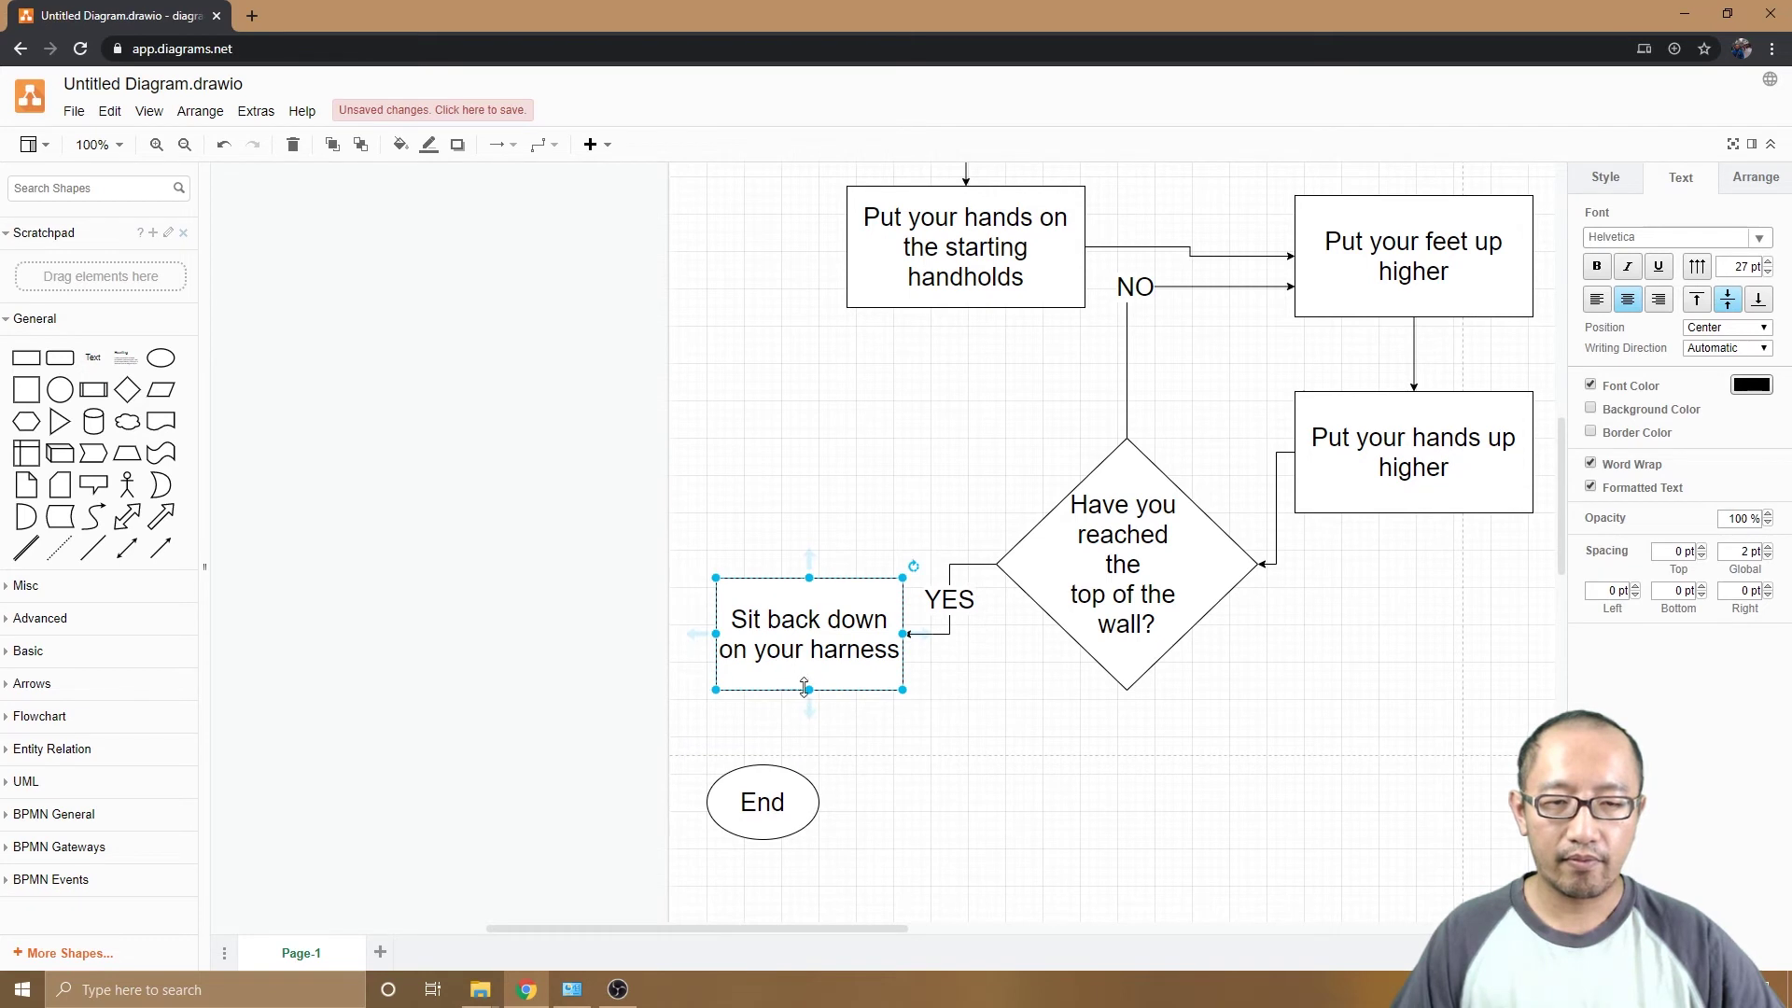
click(864, 734)
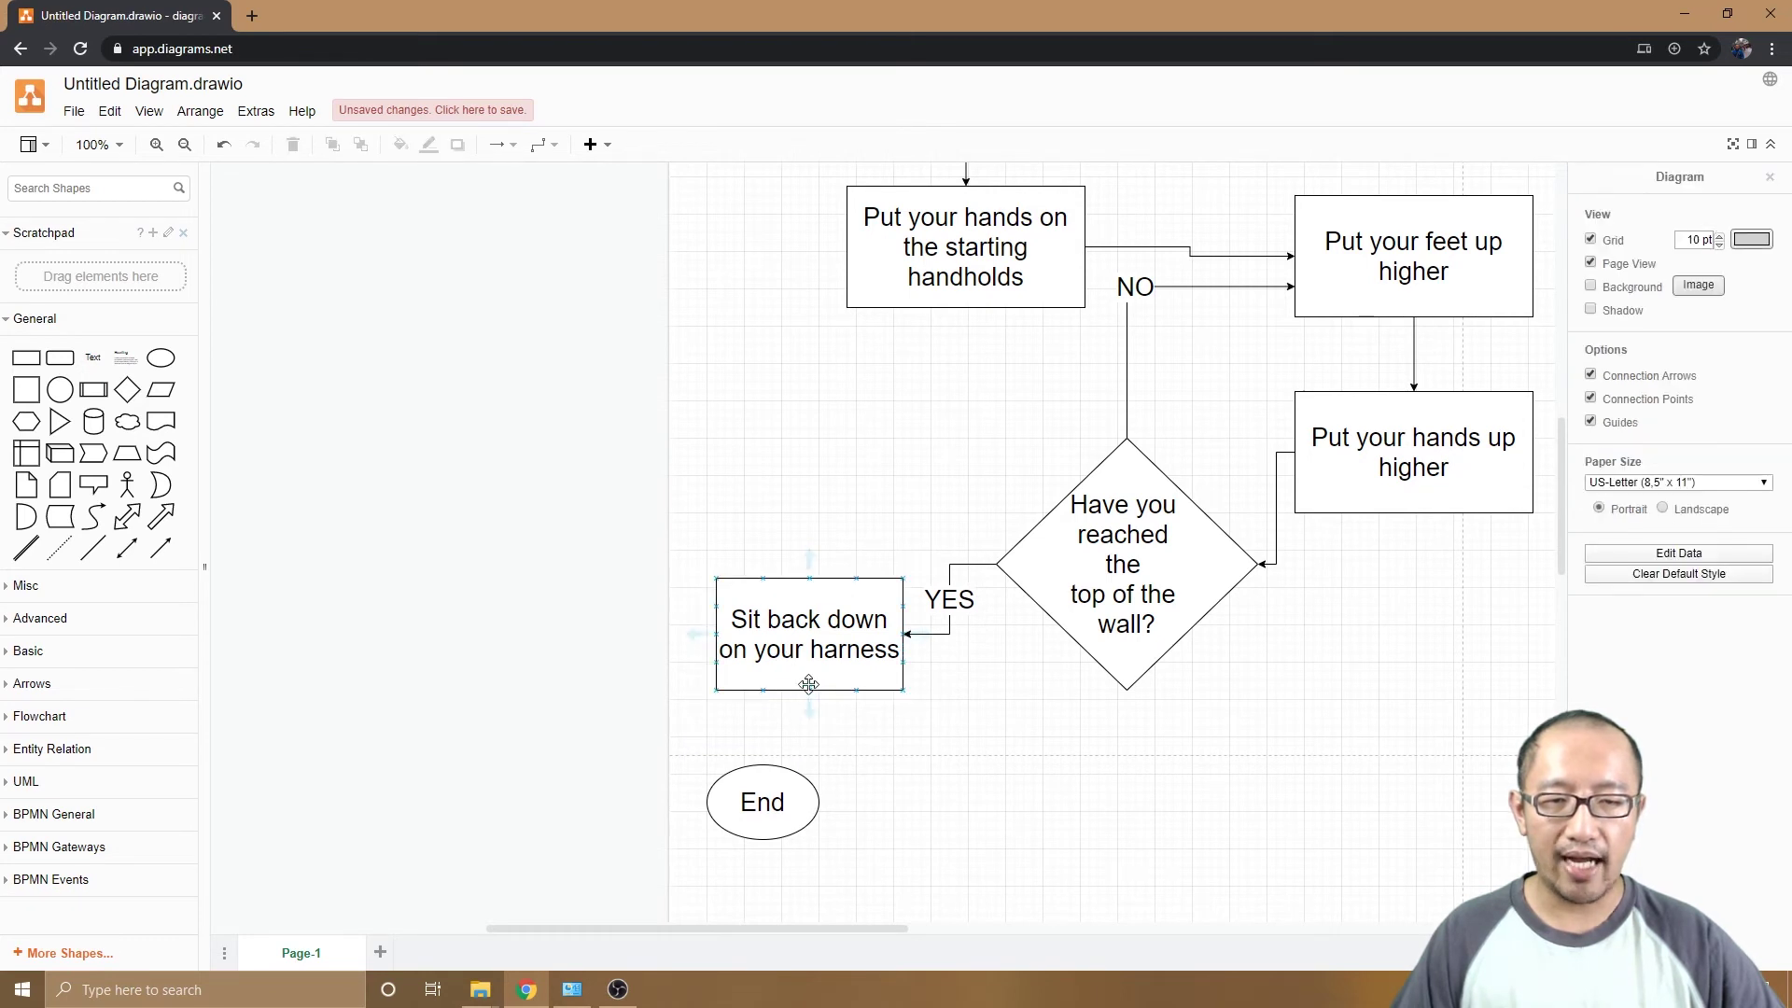
drag(810, 694, 763, 763)
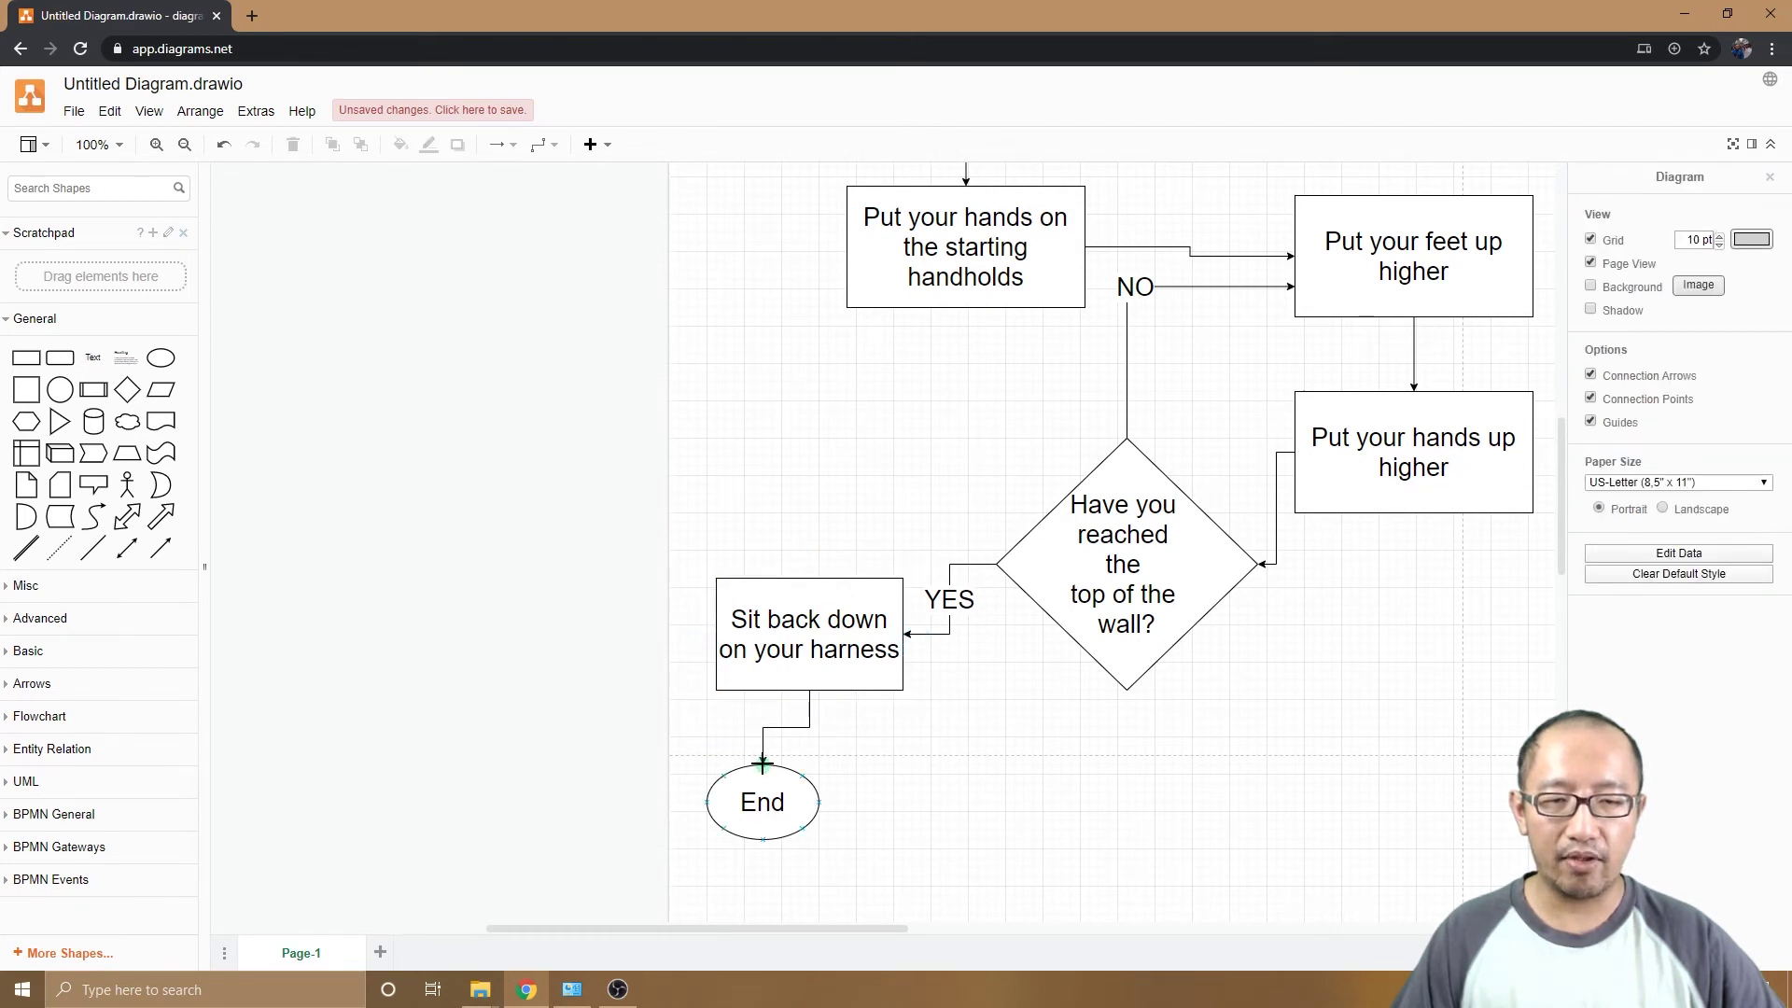
click(975, 840)
Review the whole flowchart from the title and Start ellipse through the NO and YES branches to the End ellipse
scroll(976, 841, up, 5)
scroll(976, 841, down, 4)
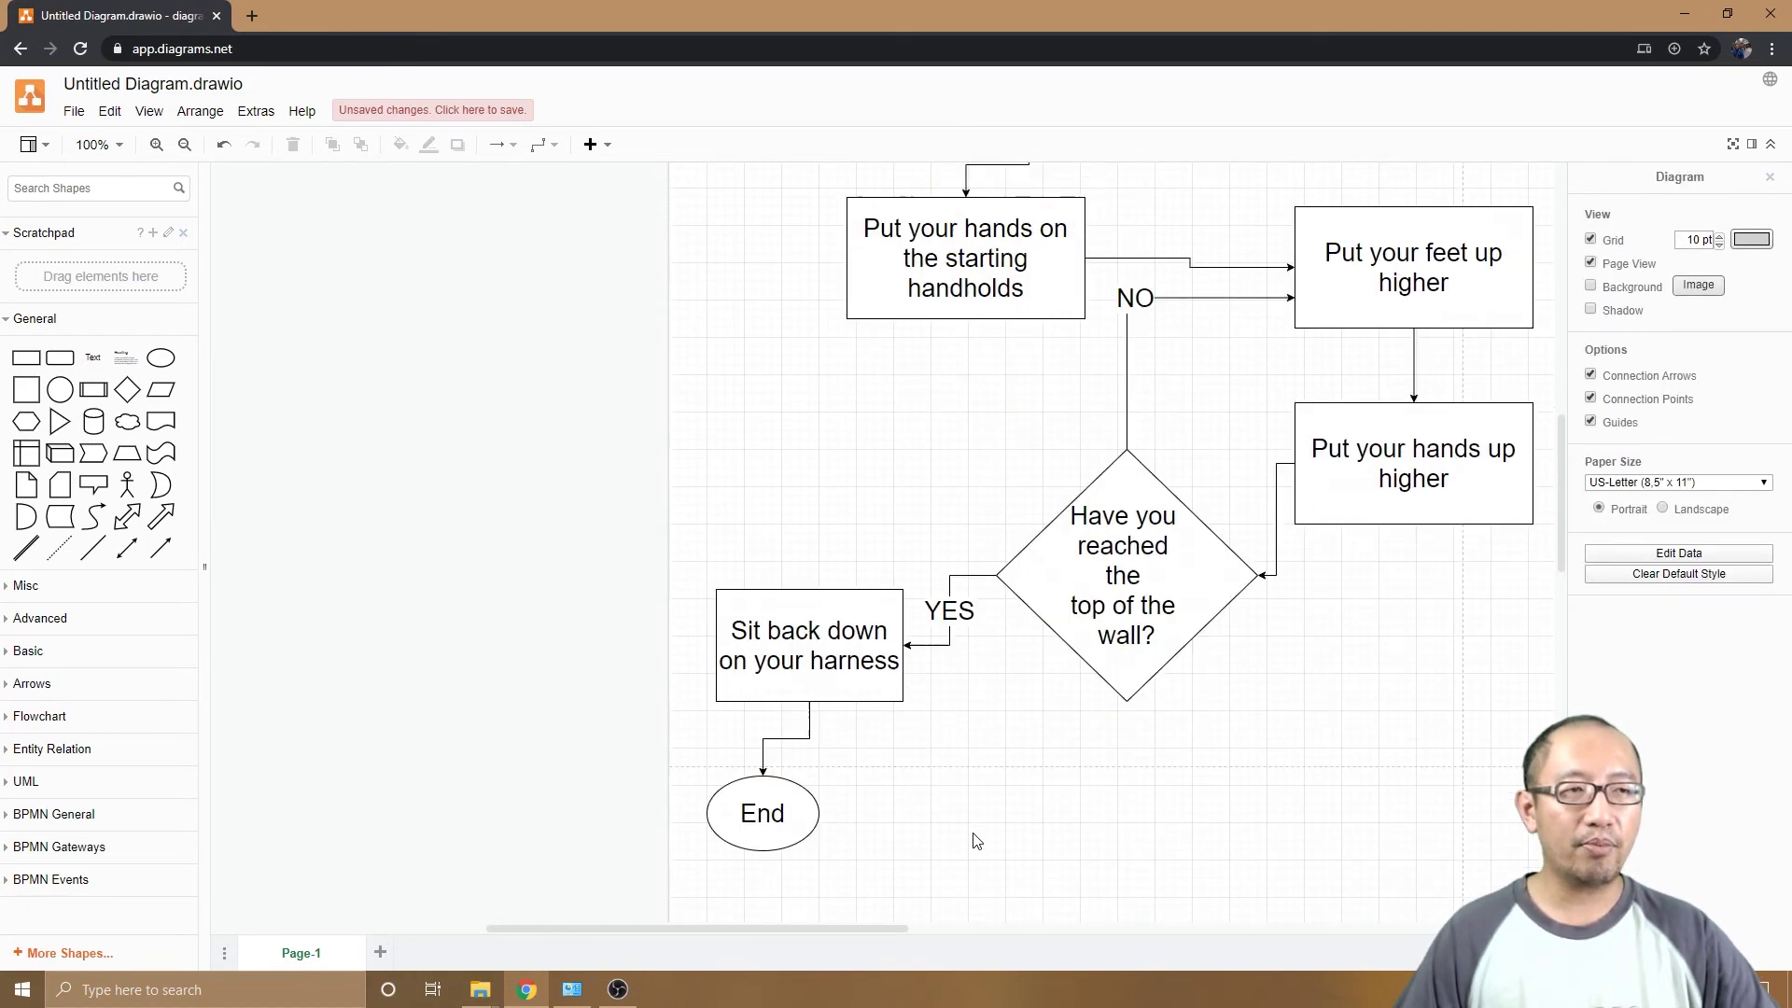
scroll(975, 841, down, 1)
scroll(971, 706, up, 5)
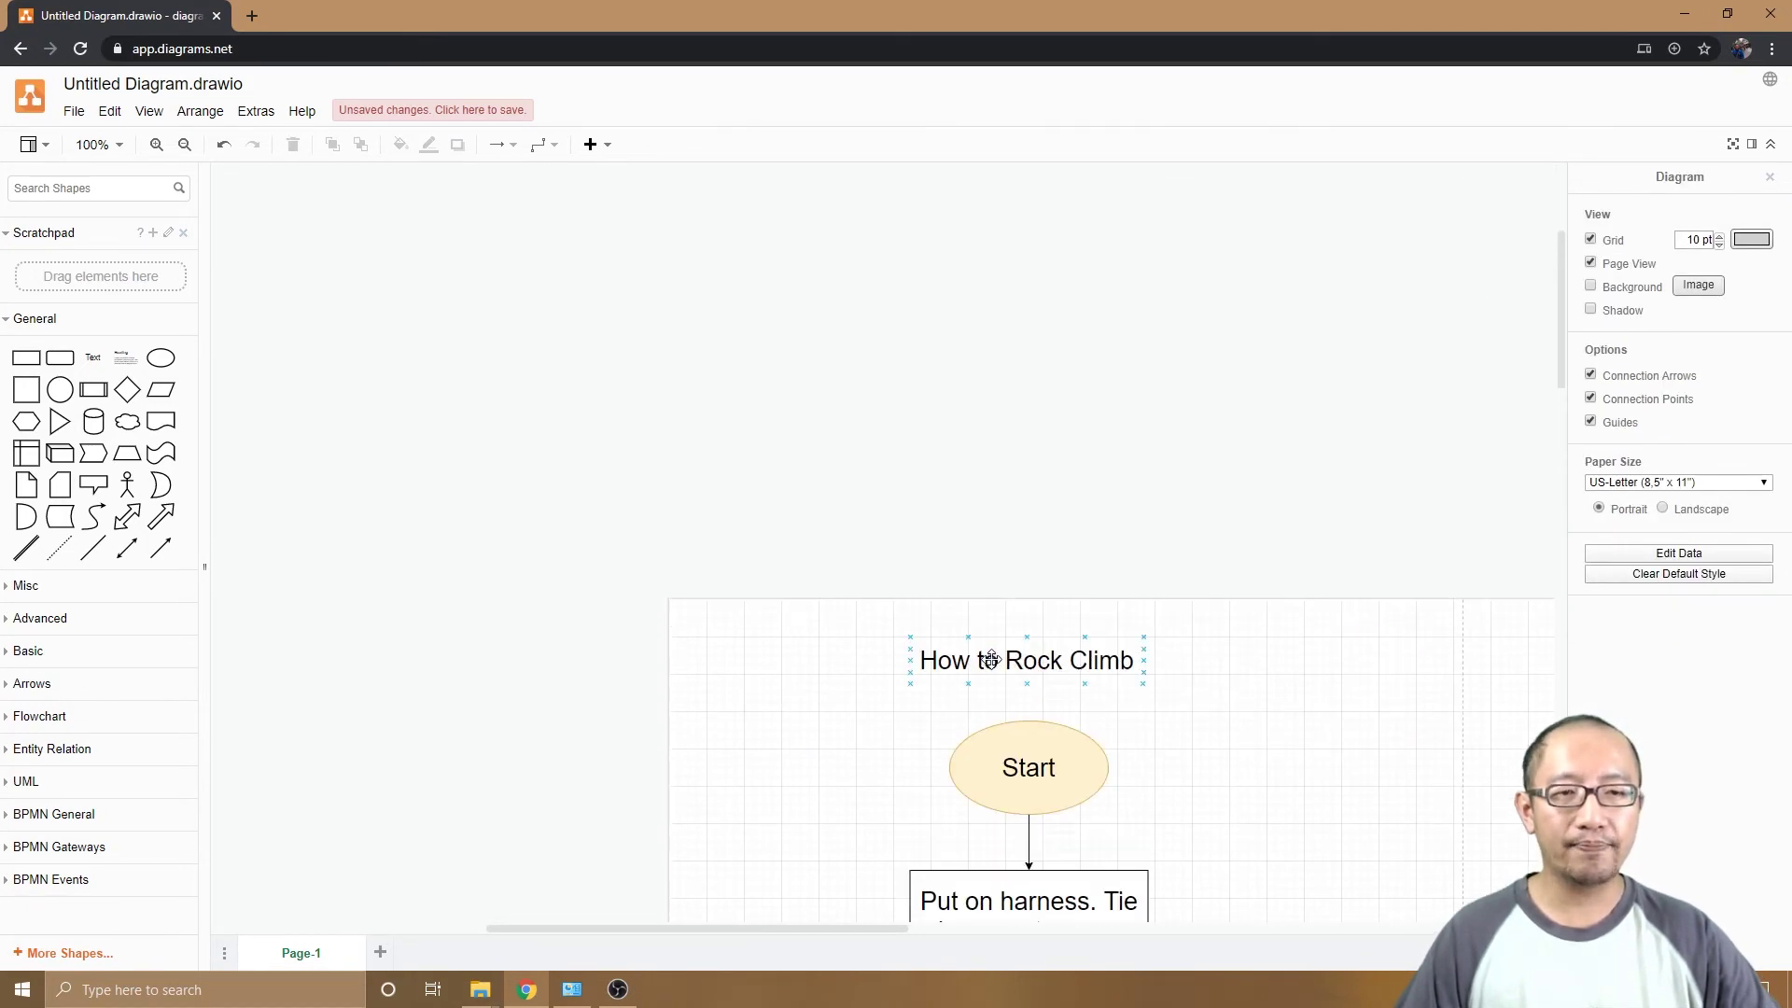
scroll(996, 648, down, 5)
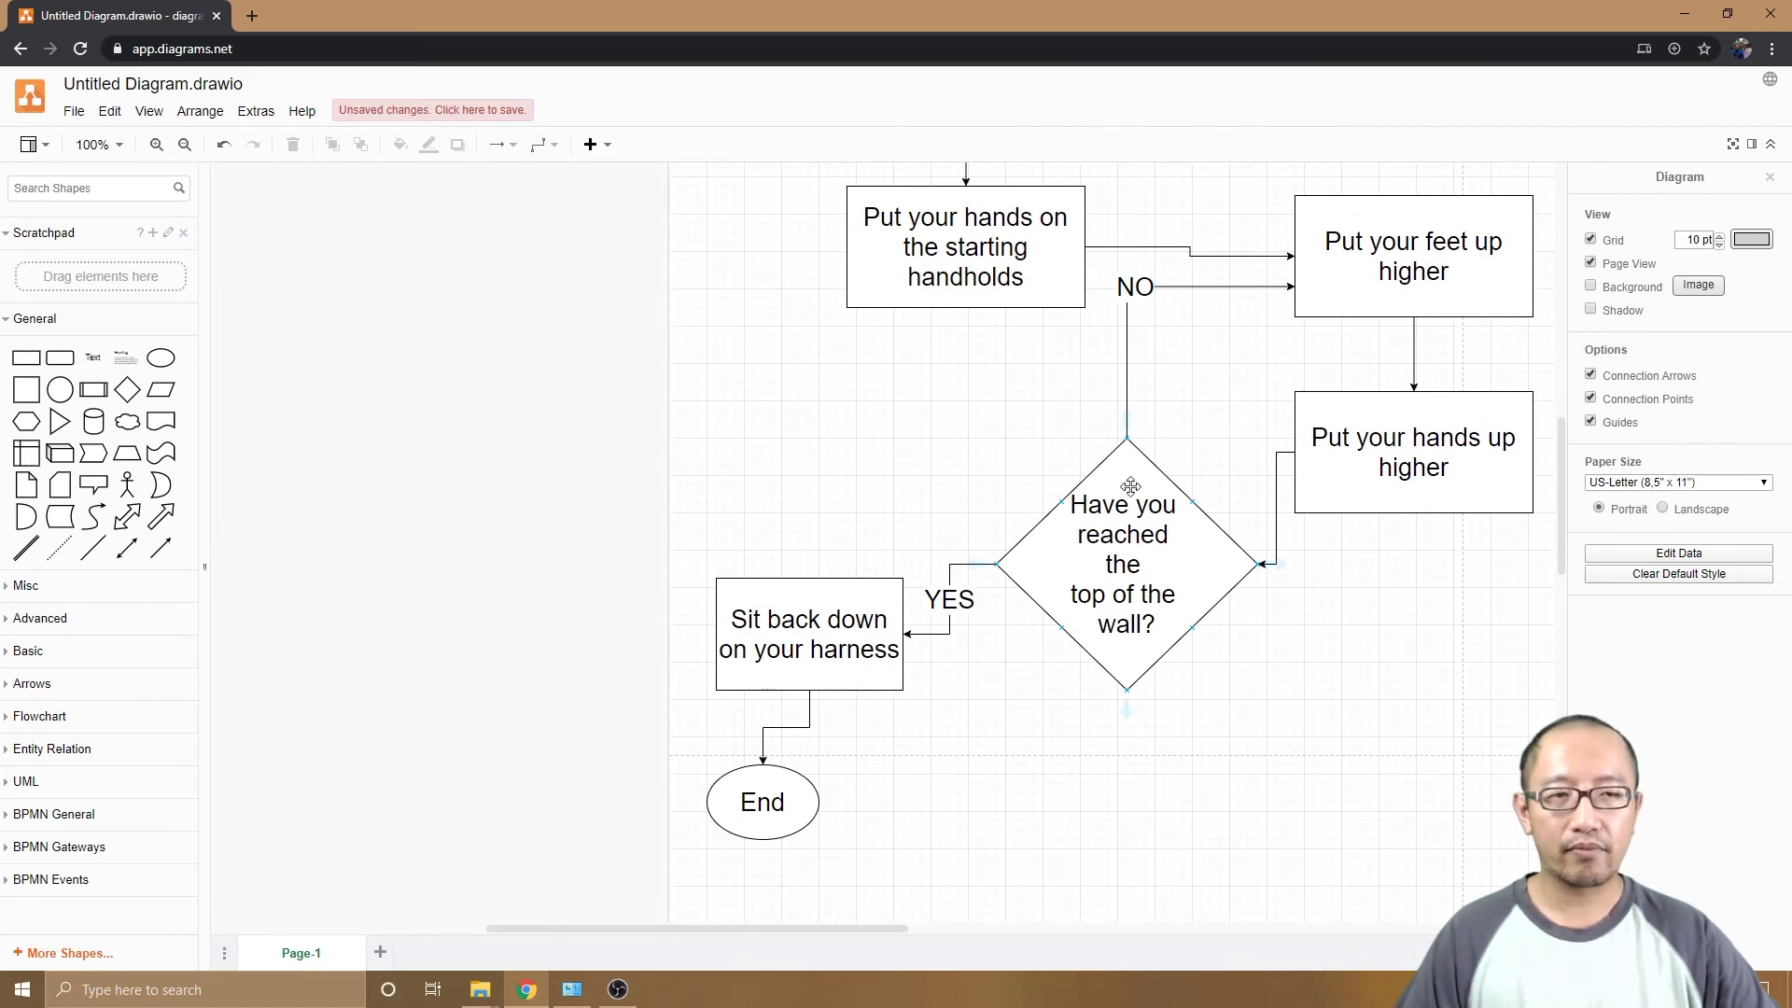
scroll(1125, 486, up, 10)
scroll(1121, 493, down, 10)
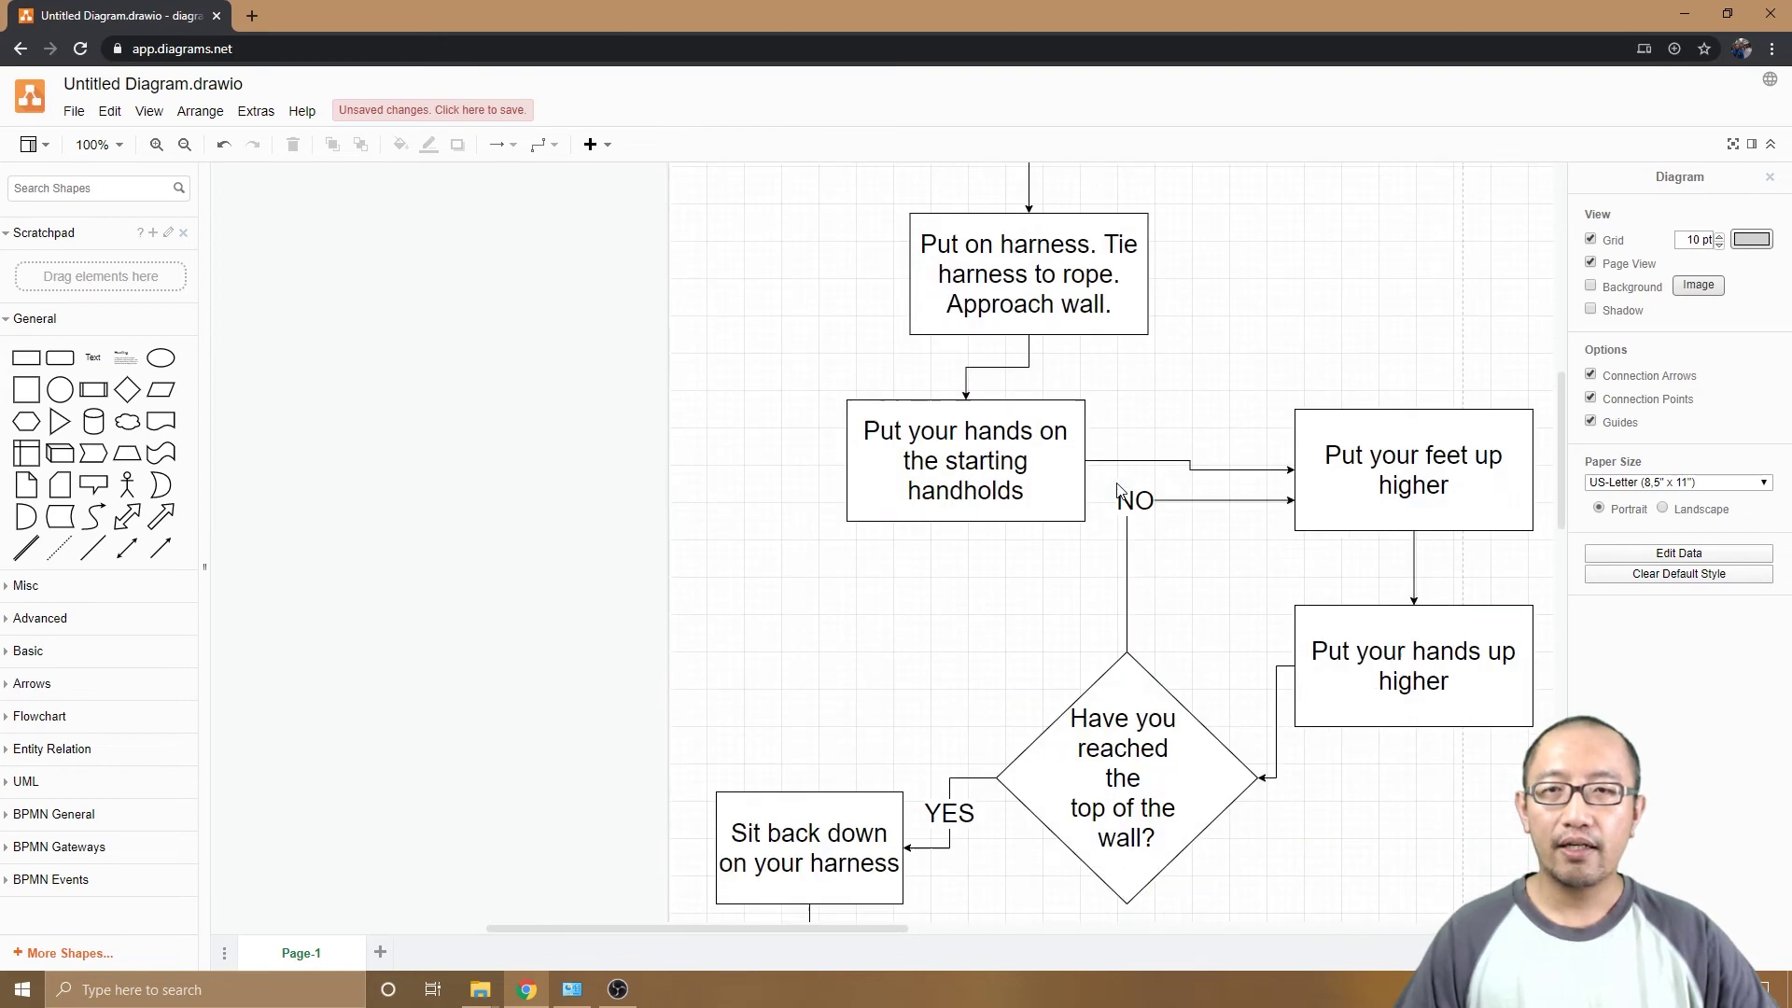
scroll(1120, 485, up, 4)
scroll(1124, 471, down, 4)
scroll(1124, 467, down, 4)
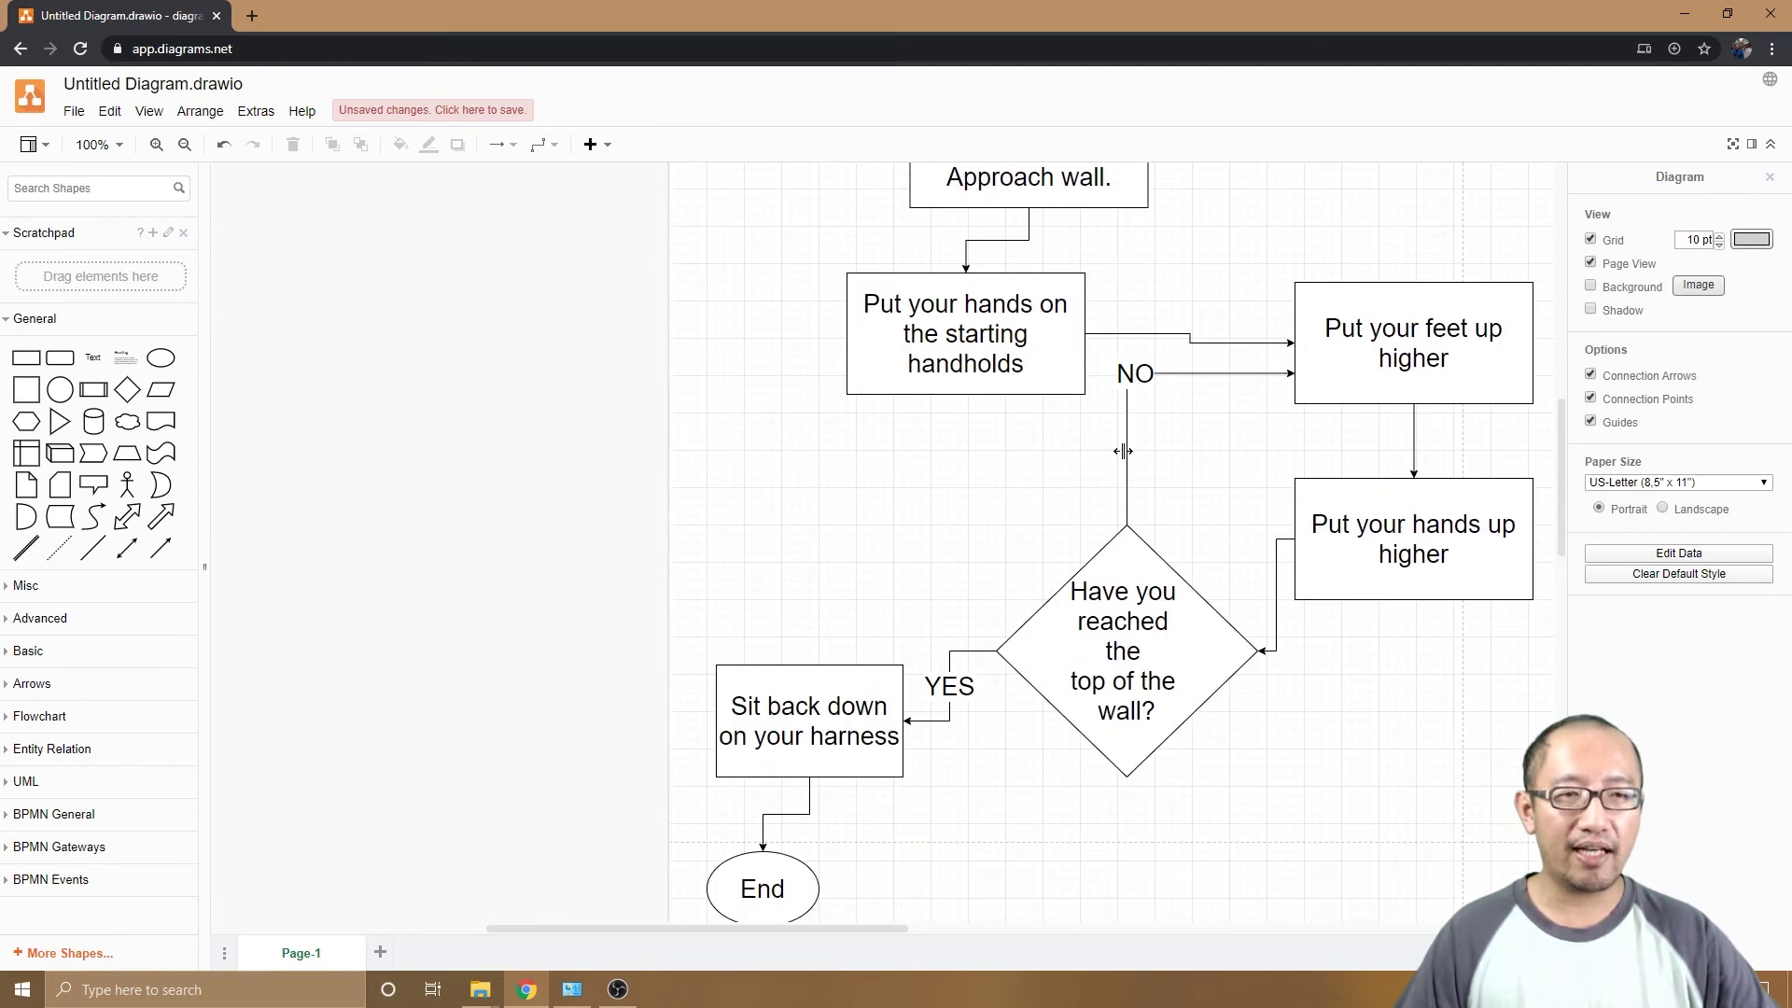